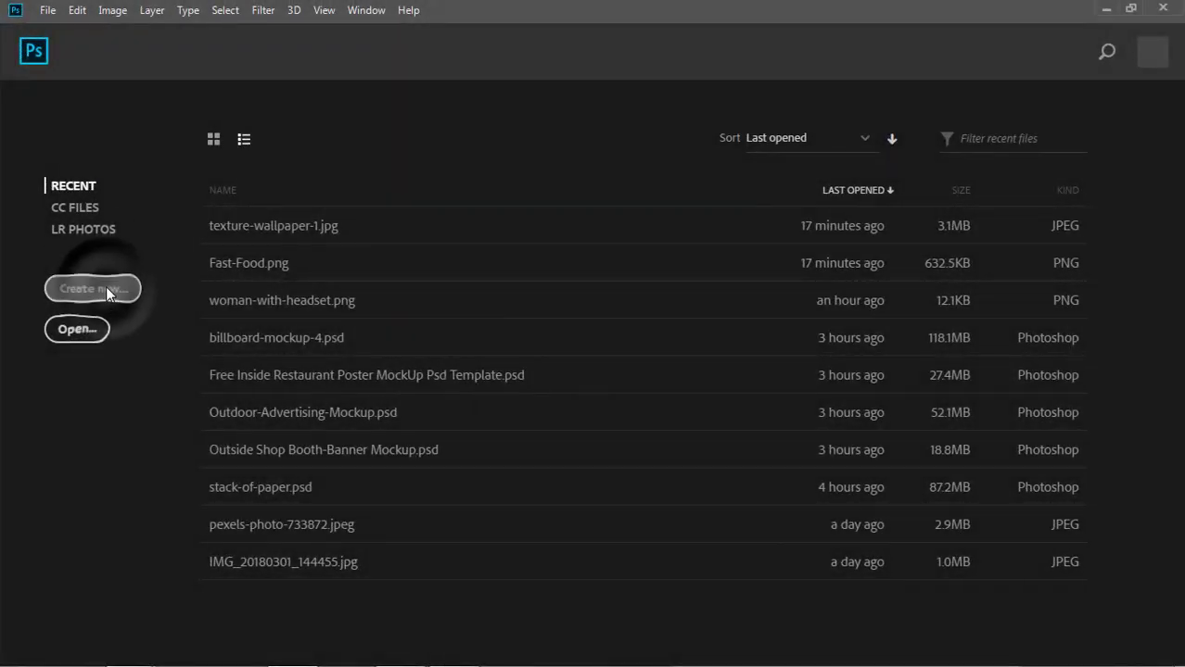
Create a new 1466 × 816 px, 300 ppi document named 'bill board design'
{"action": "left_click", "coordinate": [106, 290]}
{"action": "left_click", "coordinate": [893, 183]}
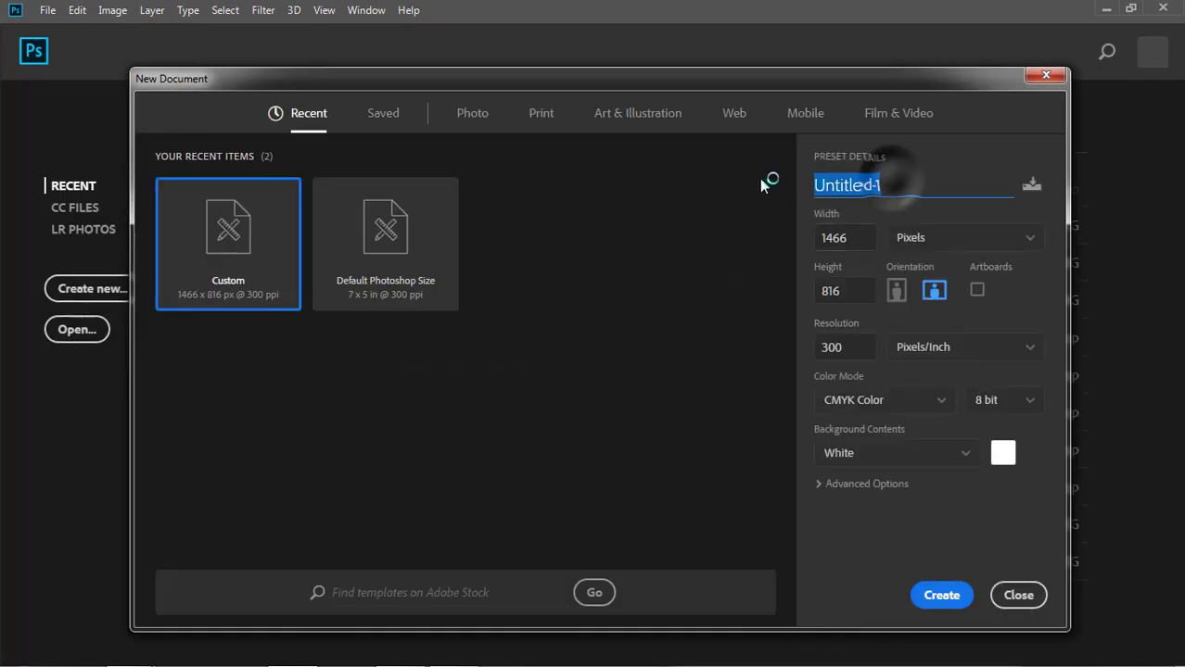
{"action": "type", "text": "bill board"}
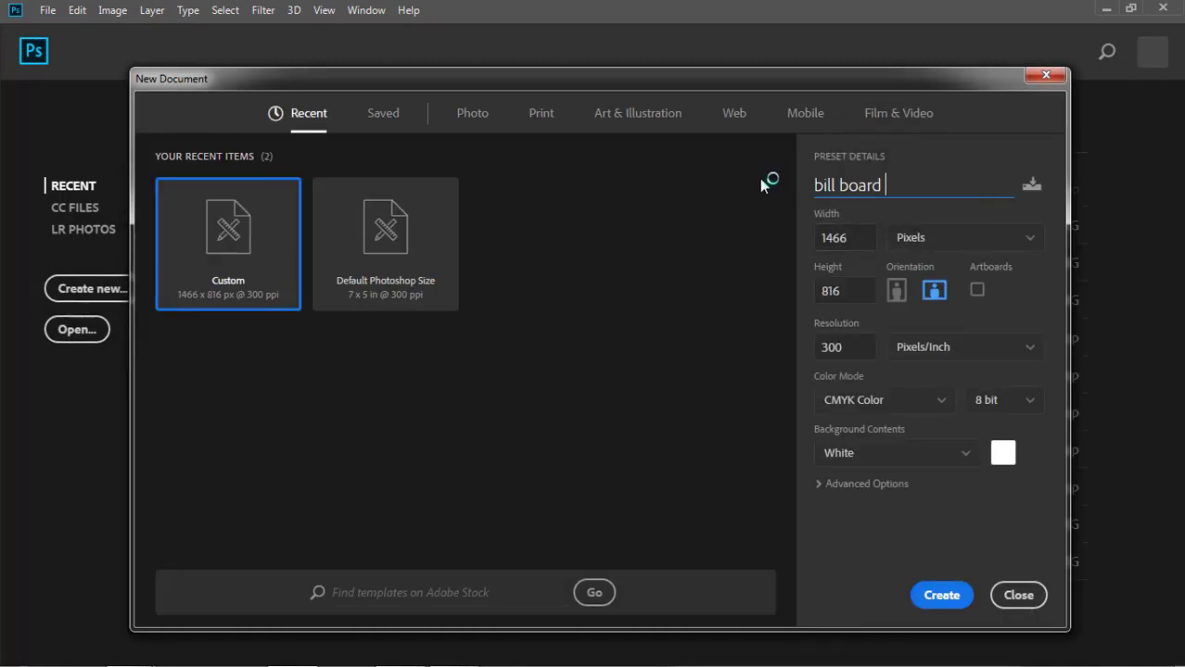
{"action": "type", "text": " design"}
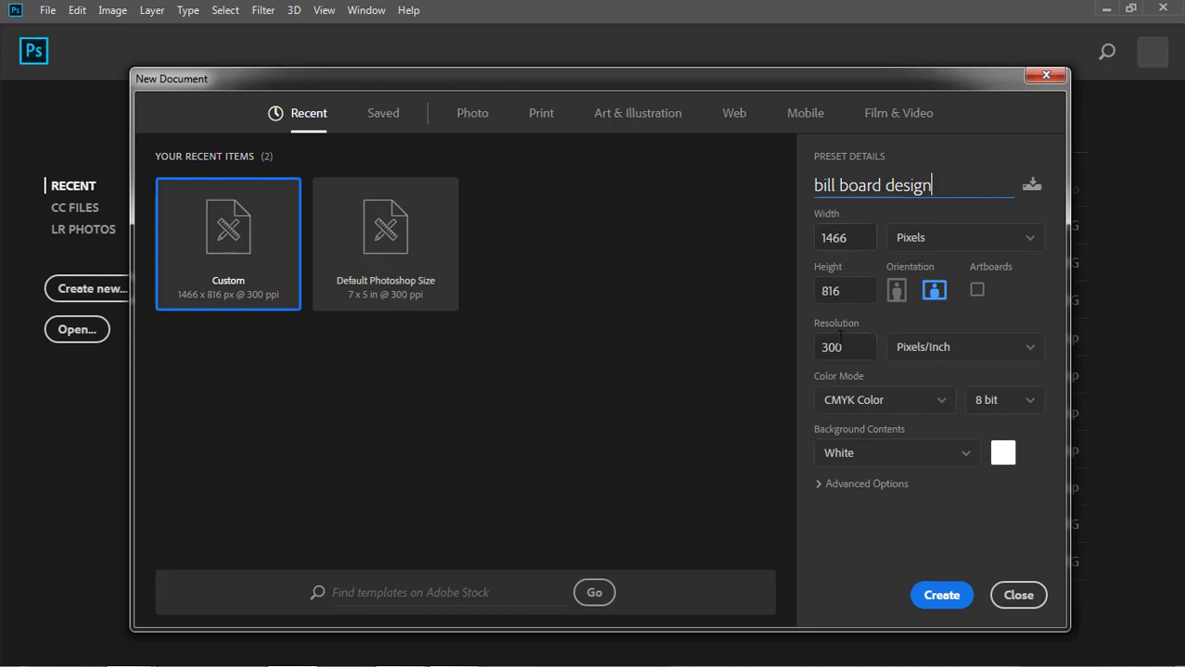
{"action": "left_click", "coordinate": [944, 597]}
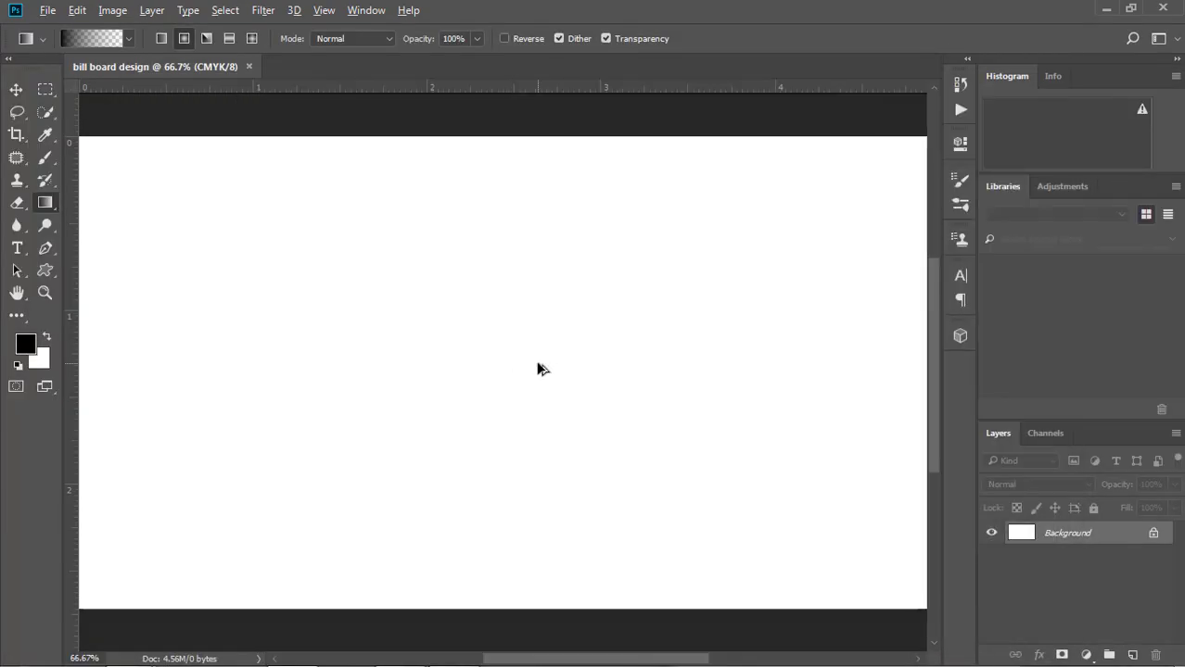
Open texture-wallpaper-1.jpg via File > Open
{"action": "left_click", "coordinate": [24, 88]}
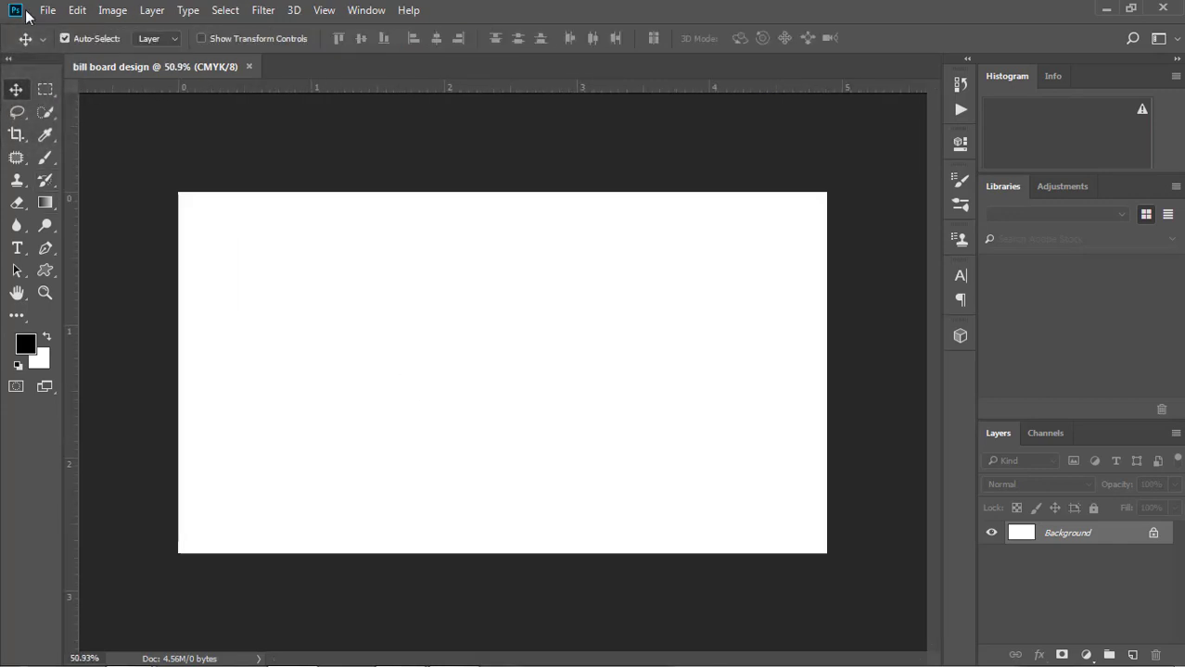
{"action": "left_click", "coordinate": [46, 10]}
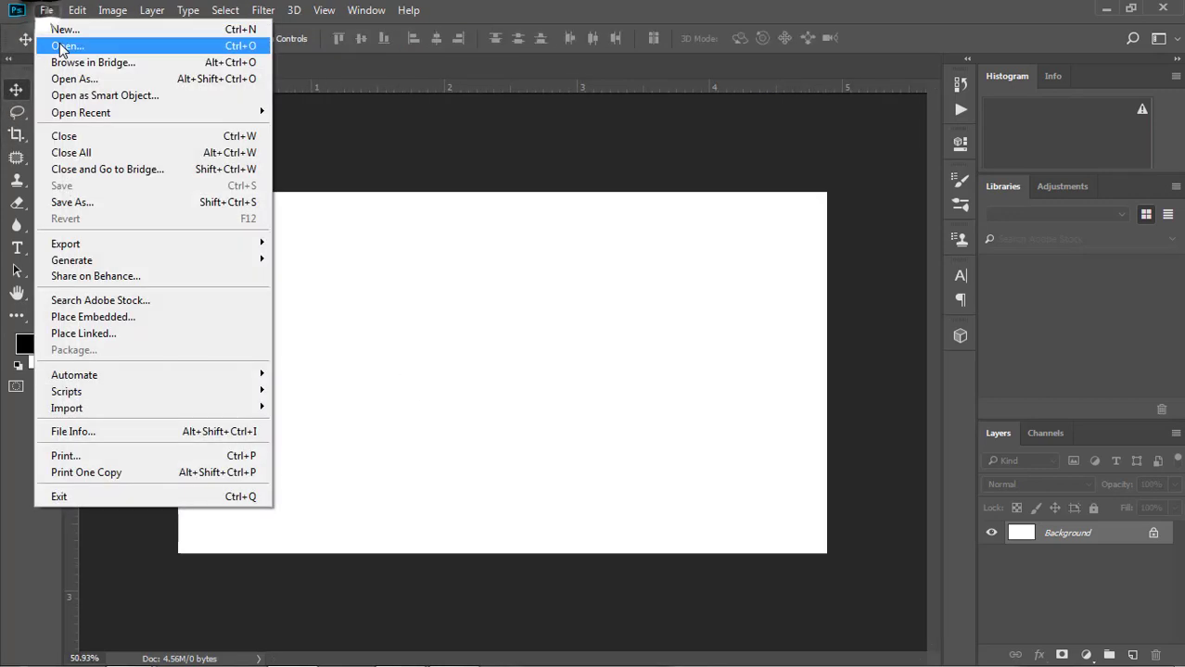
{"action": "left_click", "coordinate": [62, 45]}
{"action": "mouse_move", "coordinate": [577, 122]}
{"action": "left_mouse_down"}
{"action": "mouse_move", "coordinate": [582, 330]}
{"action": "mouse_move", "coordinate": [593, 302]}
{"action": "left_mouse_up"}
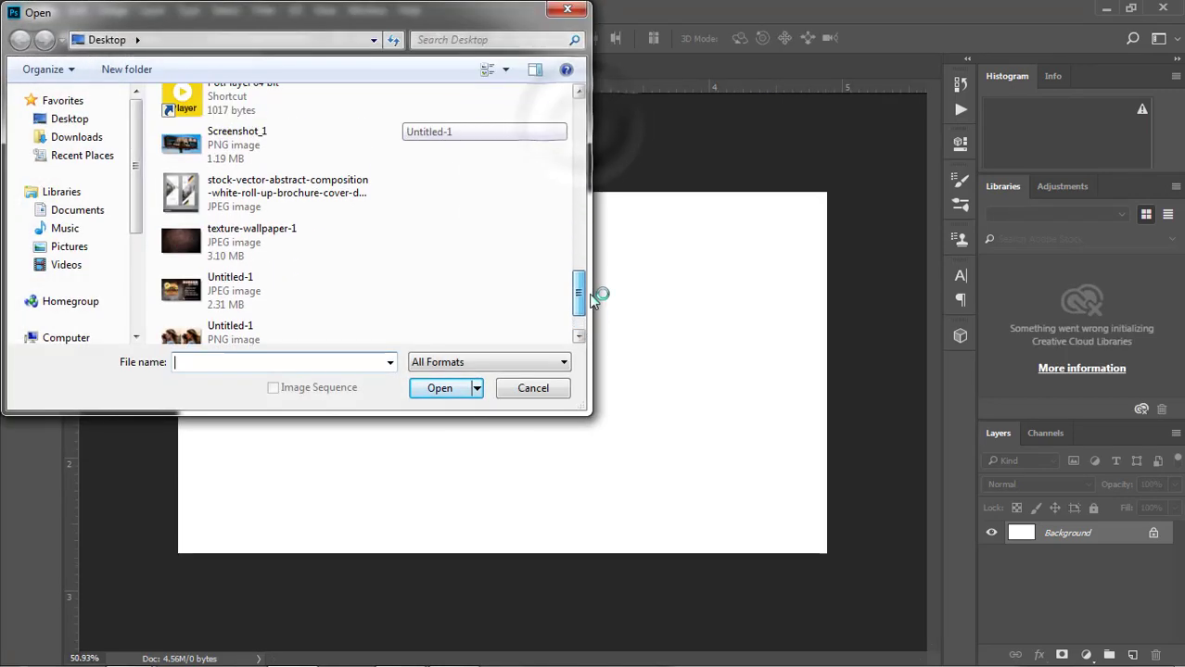
{"action": "left_click", "coordinate": [250, 241]}
{"action": "left_click", "coordinate": [463, 388]}
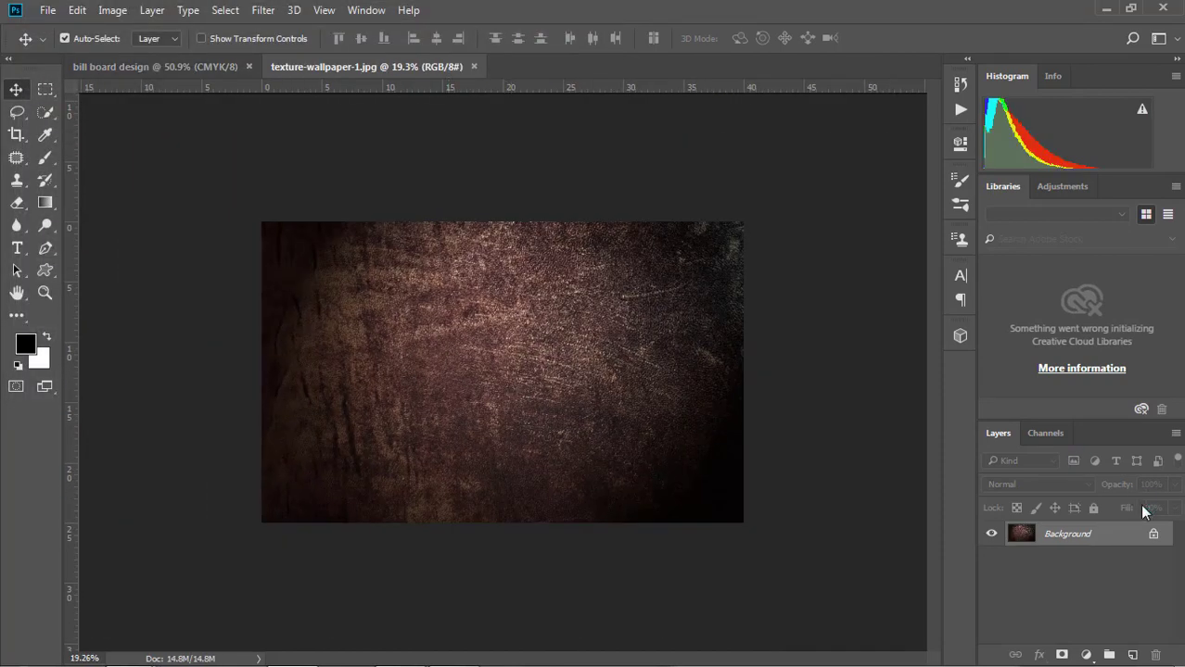
Copy the texture into the bill board design document as Layer 1 and shift it left
{"action": "mouse_move", "coordinate": [517, 371]}
{"action": "left_mouse_down"}
{"action": "mouse_move", "coordinate": [424, 376]}
{"action": "mouse_move", "coordinate": [442, 368]}
{"action": "left_mouse_up"}
{"action": "key", "text": "ctrl+t"}
{"action": "key", "text": "ctrl+0"}
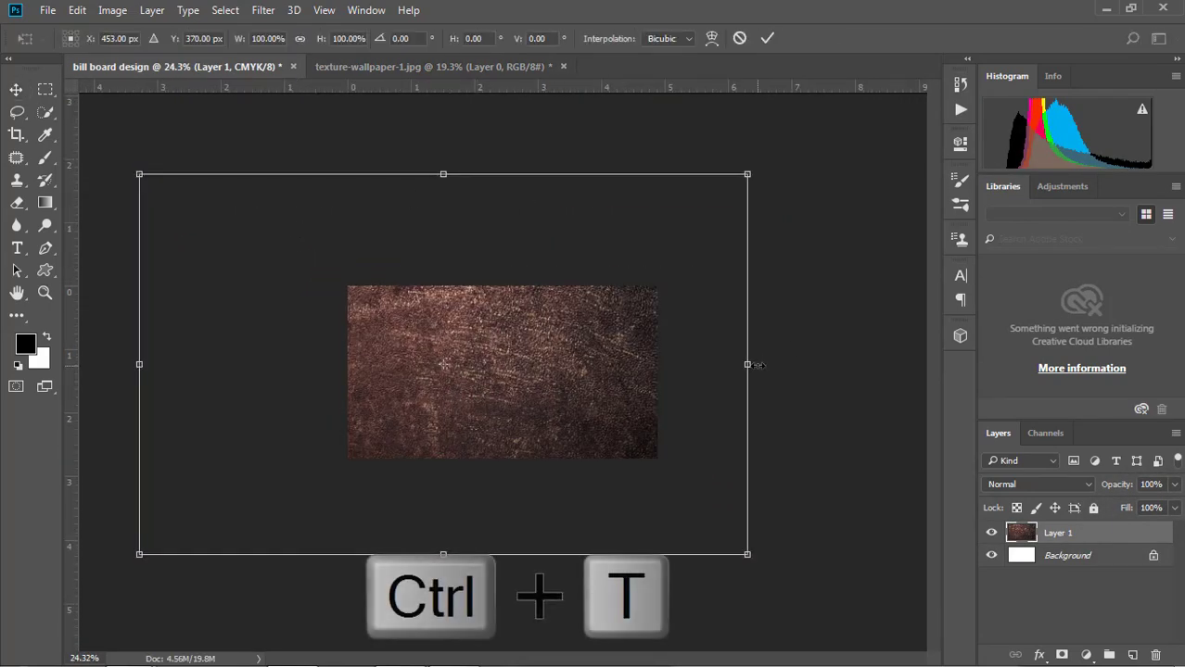
{"action": "left_click_drag", "start_coordinate": [524, 368], "coordinate": [441, 375]}
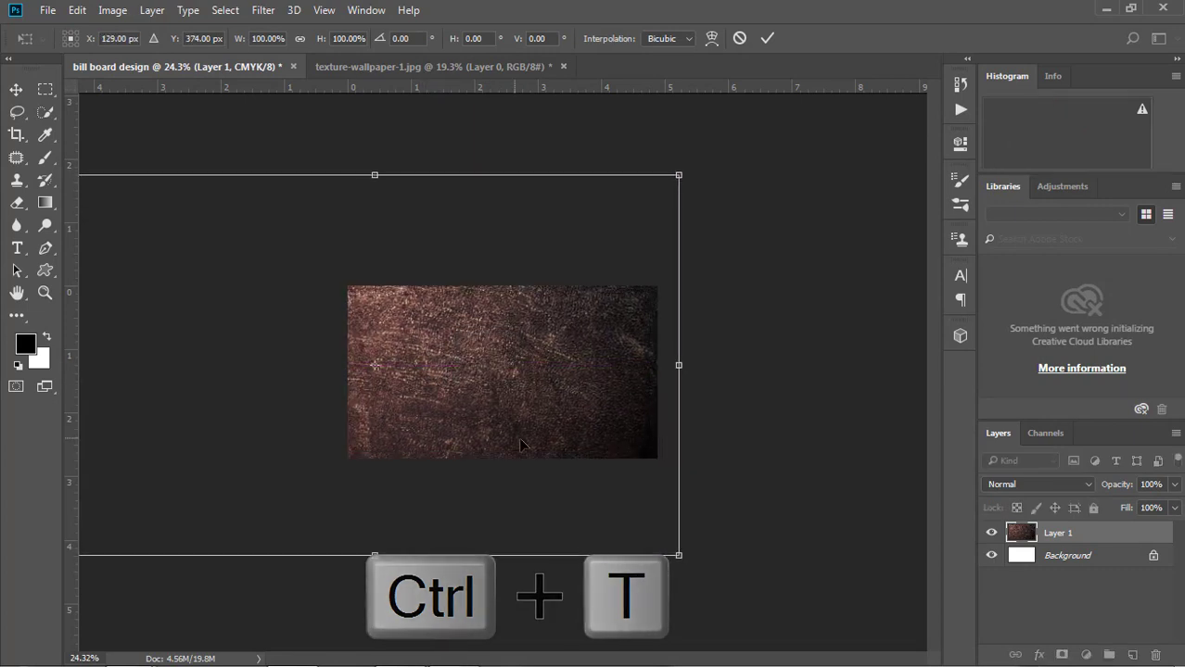
Scale the texture from its left side and corner to fit the canvas and commit
{"action": "key", "text": "ctrl+minus"}
{"action": "left_click_drag", "start_coordinate": [175, 368], "coordinate": [246, 368]}
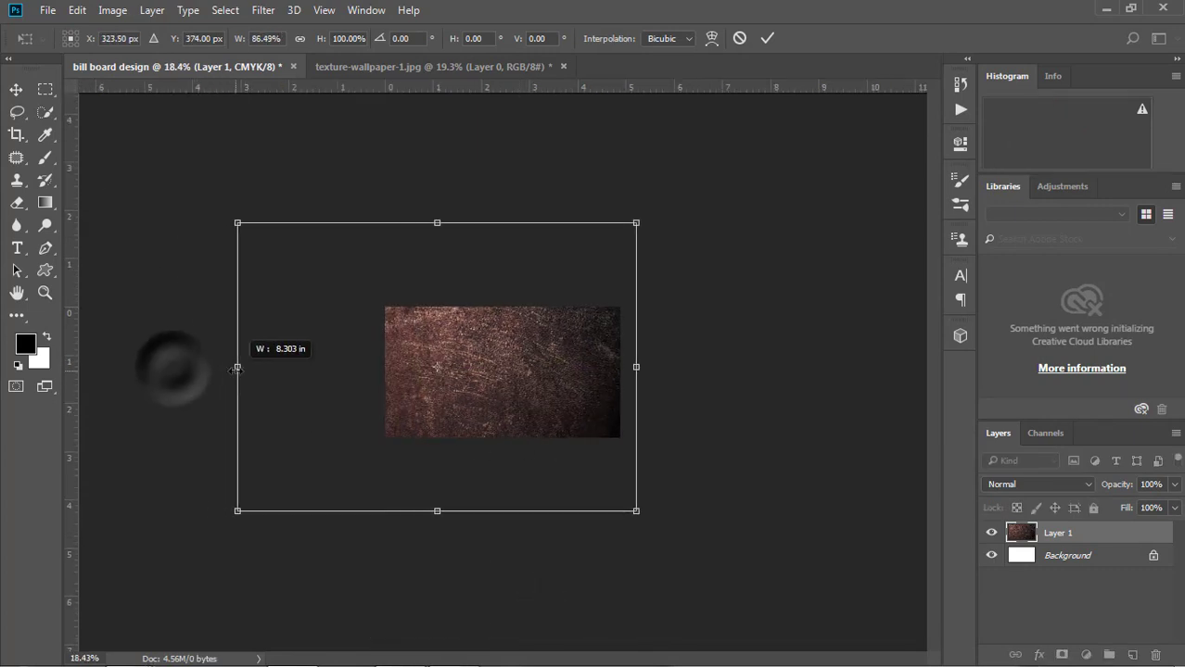
{"action": "mouse_move", "coordinate": [240, 232]}
{"action": "left_mouse_down"}
{"action": "mouse_move", "coordinate": [305, 280]}
{"action": "mouse_move", "coordinate": [350, 291]}
{"action": "mouse_move", "coordinate": [329, 285]}
{"action": "left_mouse_up"}
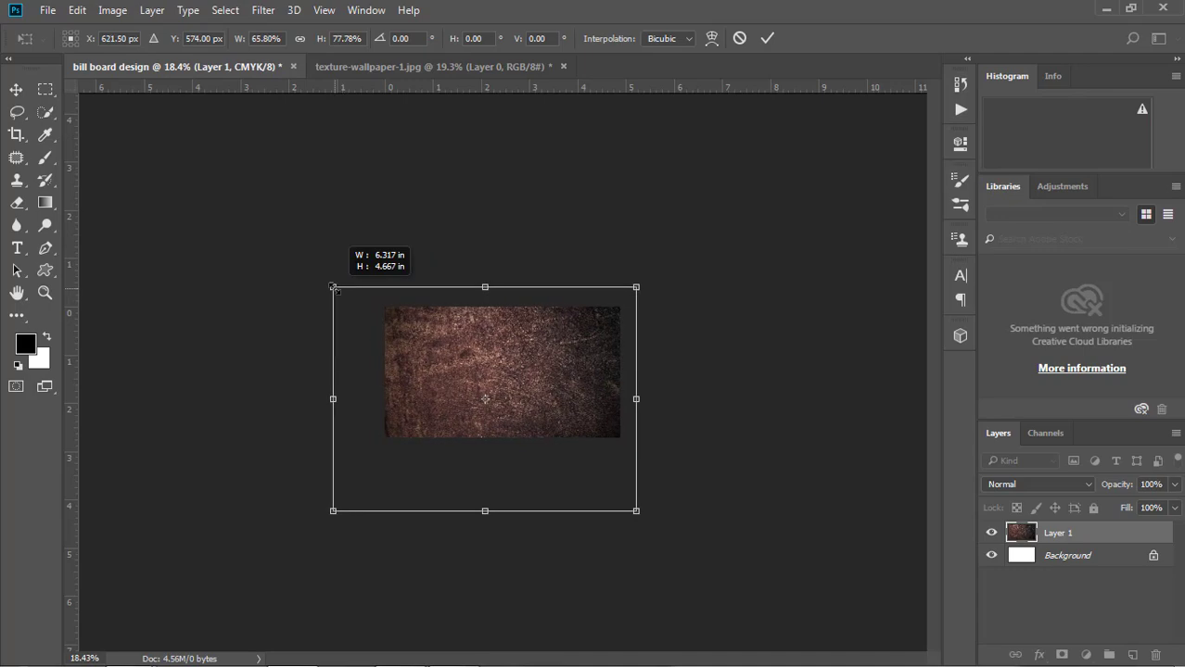
{"action": "left_click", "coordinate": [767, 38]}
{"action": "scroll", "coordinate": [542, 401], "scroll_direction": "up", "scroll_amount": 2}
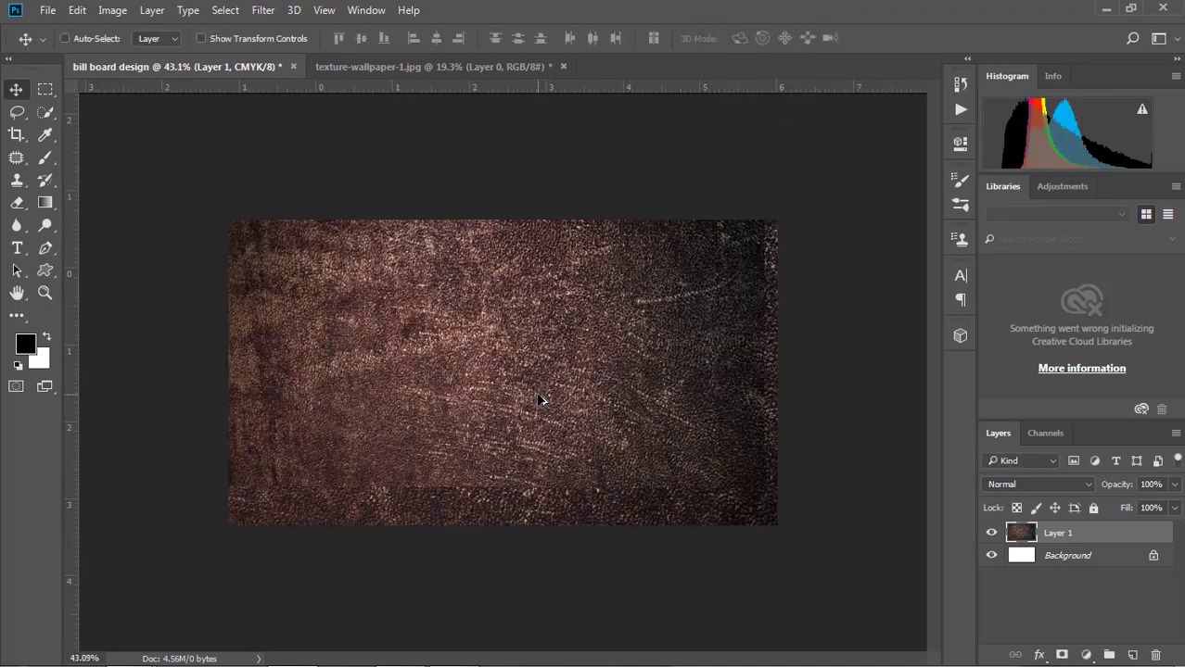
{"action": "scroll", "coordinate": [542, 401], "scroll_direction": "up", "scroll_amount": 1}
{"action": "scroll", "coordinate": [543, 401], "scroll_direction": "down", "scroll_amount": 2}
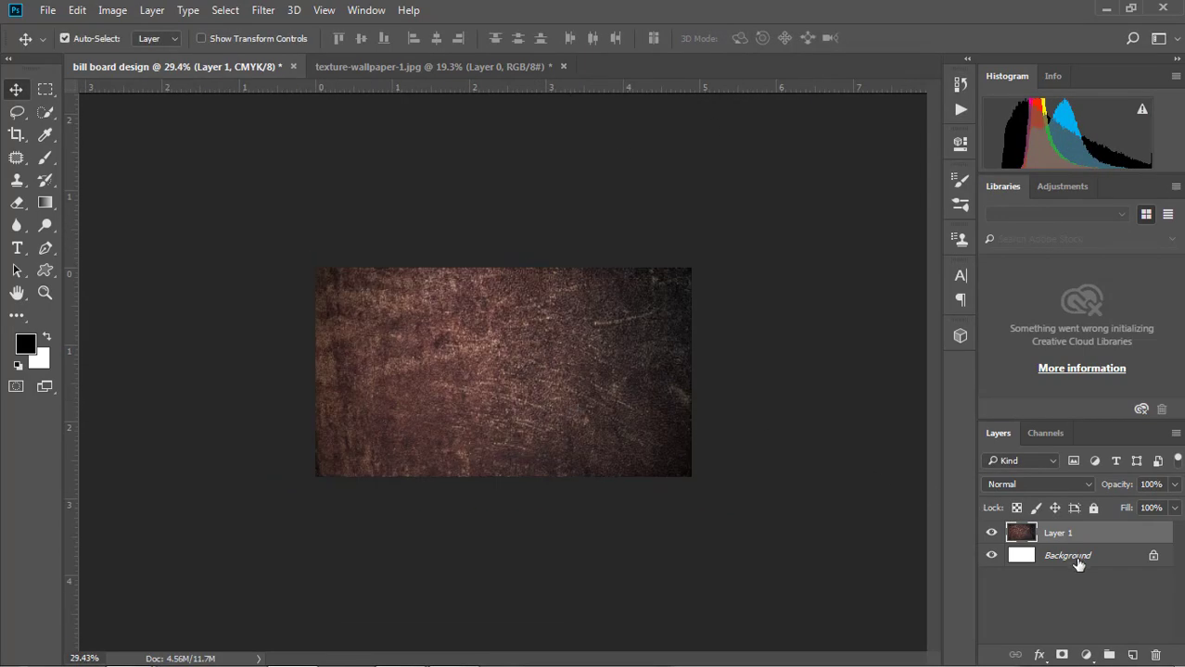
Add a Curves 1 adjustment layer above the texture and bend the curve to darken it
{"action": "left_click", "coordinate": [1067, 483]}
{"action": "left_click", "coordinate": [1073, 531]}
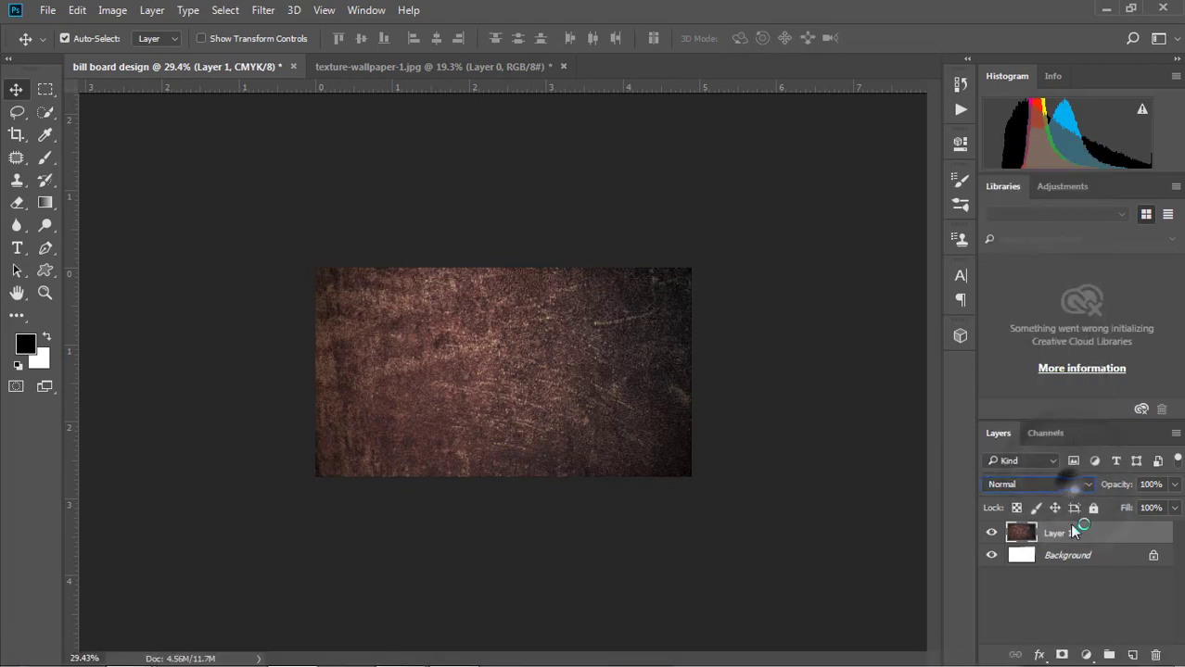
{"action": "left_click", "coordinate": [1086, 655]}
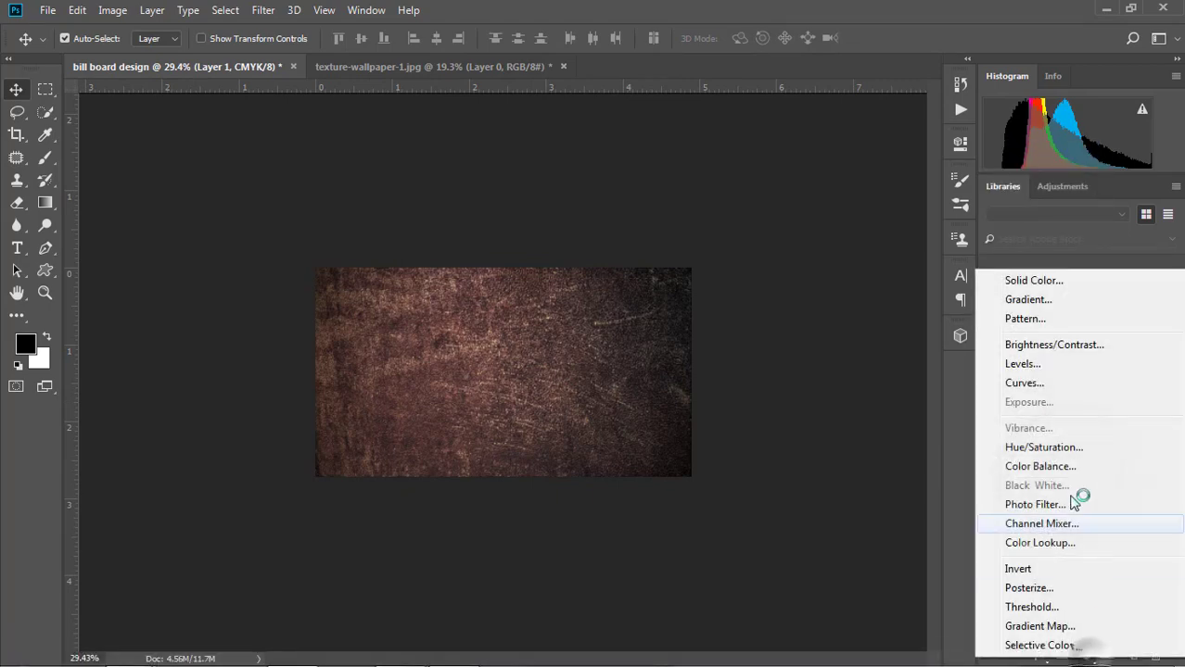
{"action": "left_click", "coordinate": [1057, 385]}
{"action": "left_click_drag", "start_coordinate": [852, 292], "coordinate": [854, 270]}
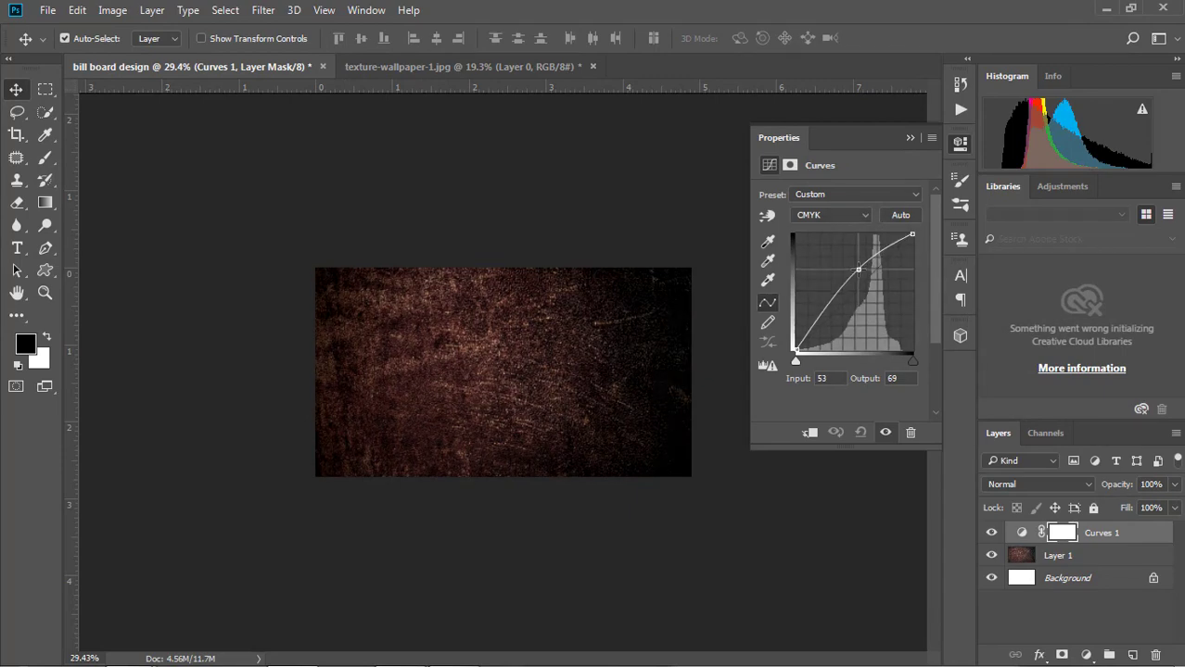
{"action": "left_click_drag", "start_coordinate": [862, 271], "coordinate": [863, 275]}
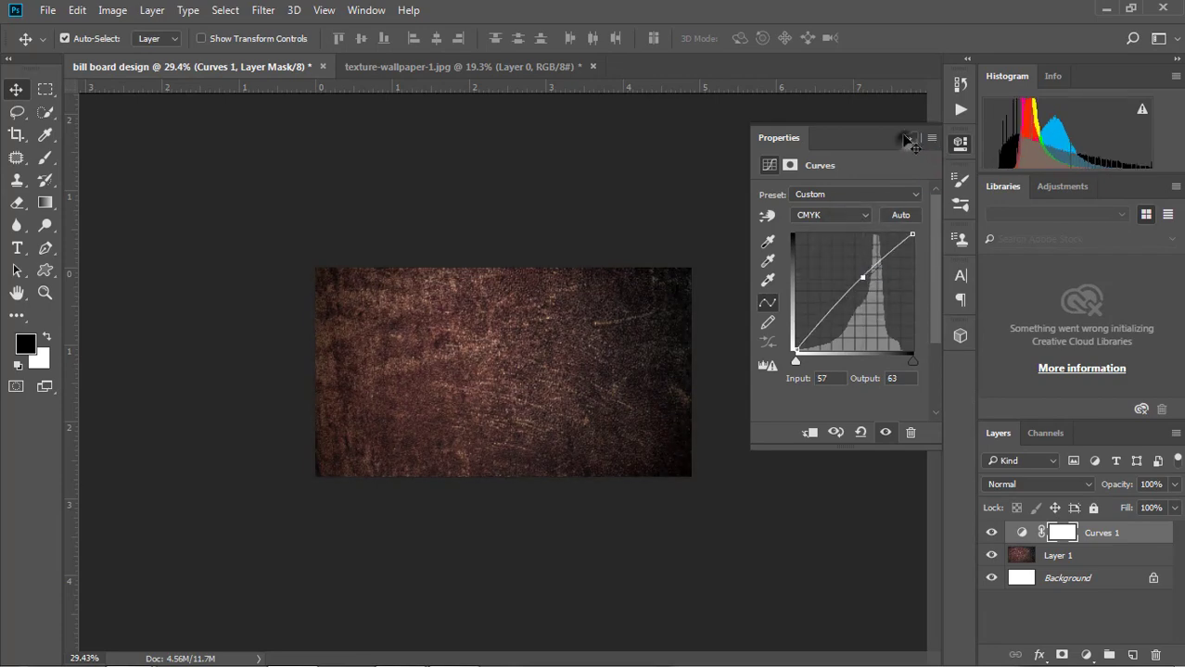
{"action": "left_click", "coordinate": [907, 139]}
{"action": "scroll", "coordinate": [587, 450], "scroll_direction": "up", "scroll_amount": 3}
{"action": "scroll", "coordinate": [587, 450], "scroll_direction": "down", "scroll_amount": 2}
Widen Layer 1 slightly from its left edge with Free Transform
{"action": "left_click", "coordinate": [1076, 556]}
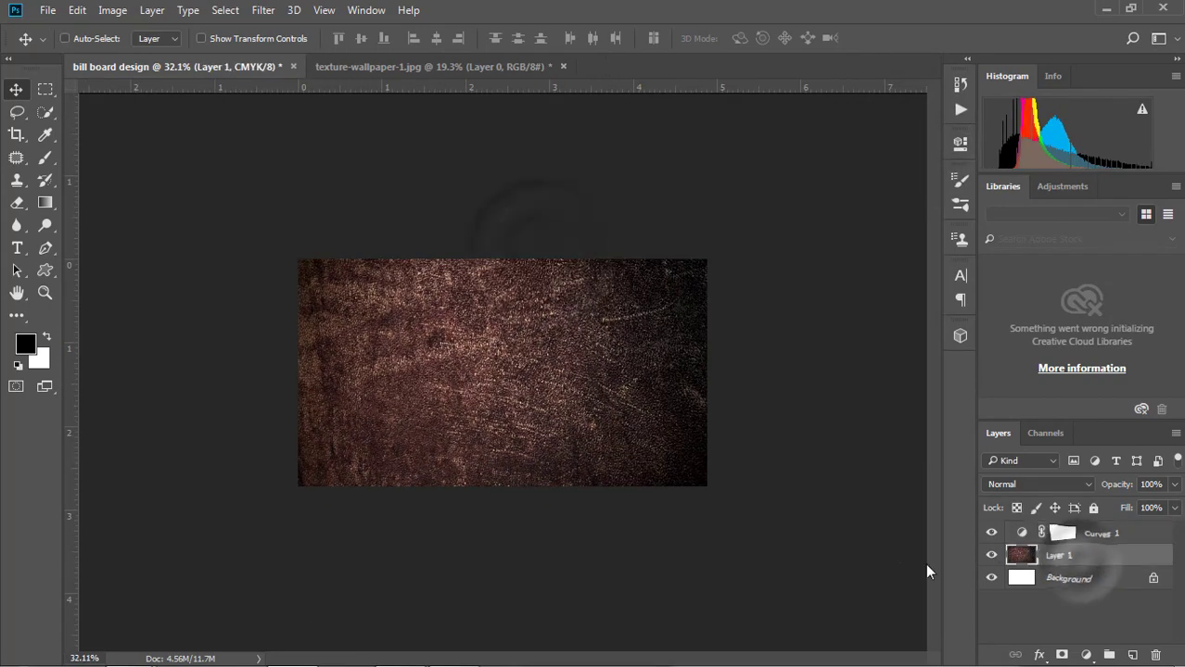
{"action": "key", "text": "ctrl+t"}
{"action": "left_click_drag", "start_coordinate": [205, 417], "coordinate": [186, 418]}
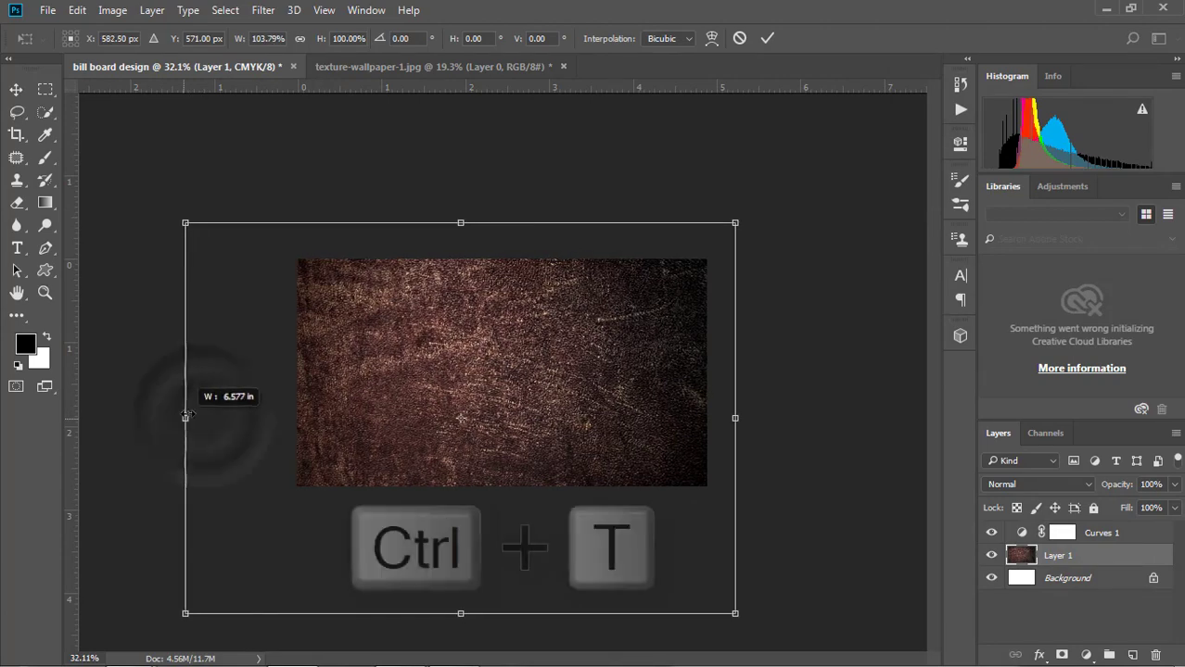
{"action": "left_click", "coordinate": [766, 38]}
Switch to the Gradient Tool
{"action": "scroll", "coordinate": [614, 429], "scroll_direction": "up", "scroll_amount": 2}
{"action": "scroll", "coordinate": [613, 429], "scroll_direction": "up", "scroll_amount": 2}
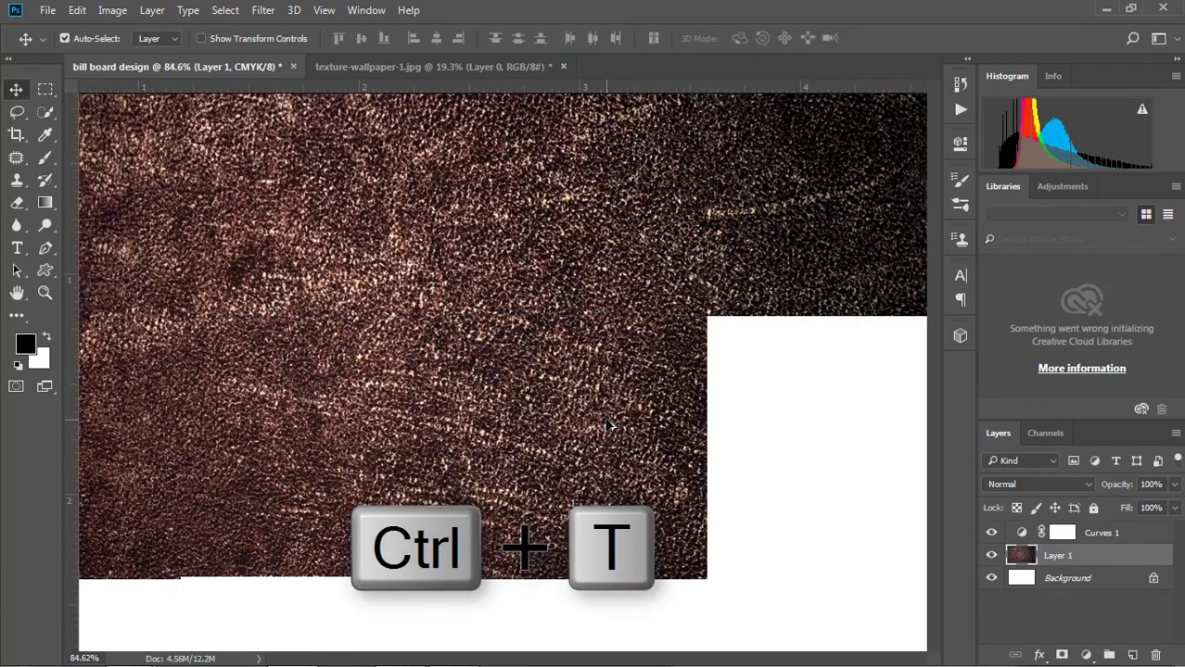
{"action": "scroll", "coordinate": [609, 425], "scroll_direction": "down", "scroll_amount": 5}
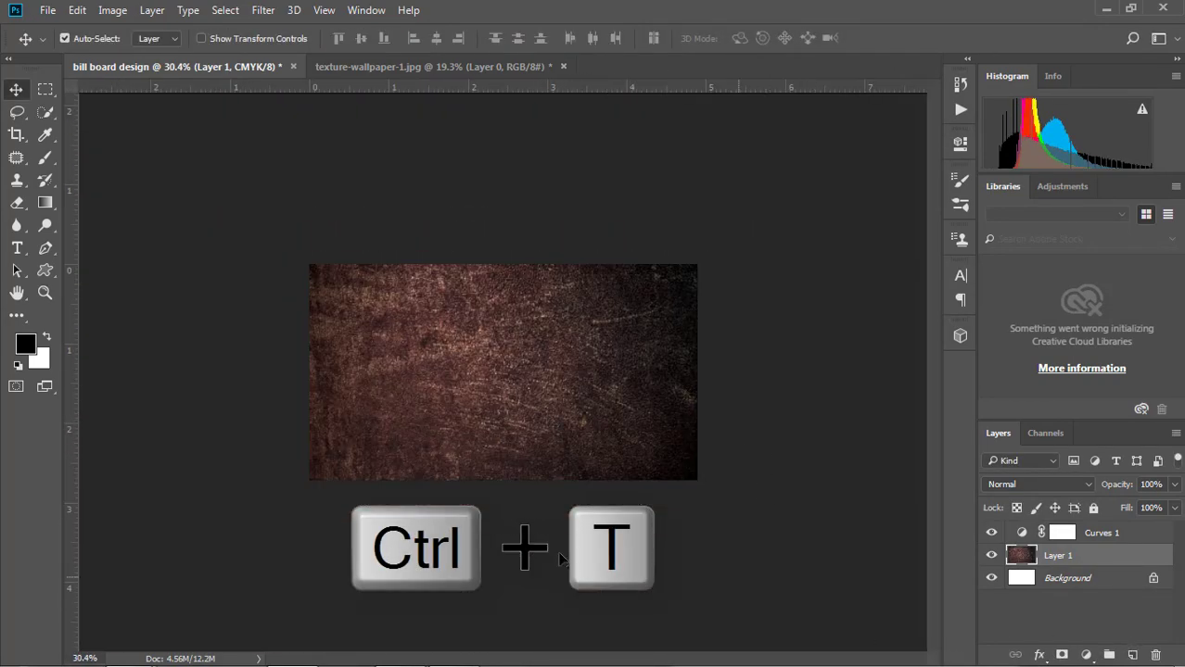
{"action": "left_click", "coordinate": [44, 202]}
{"action": "left_click", "coordinate": [139, 201]}
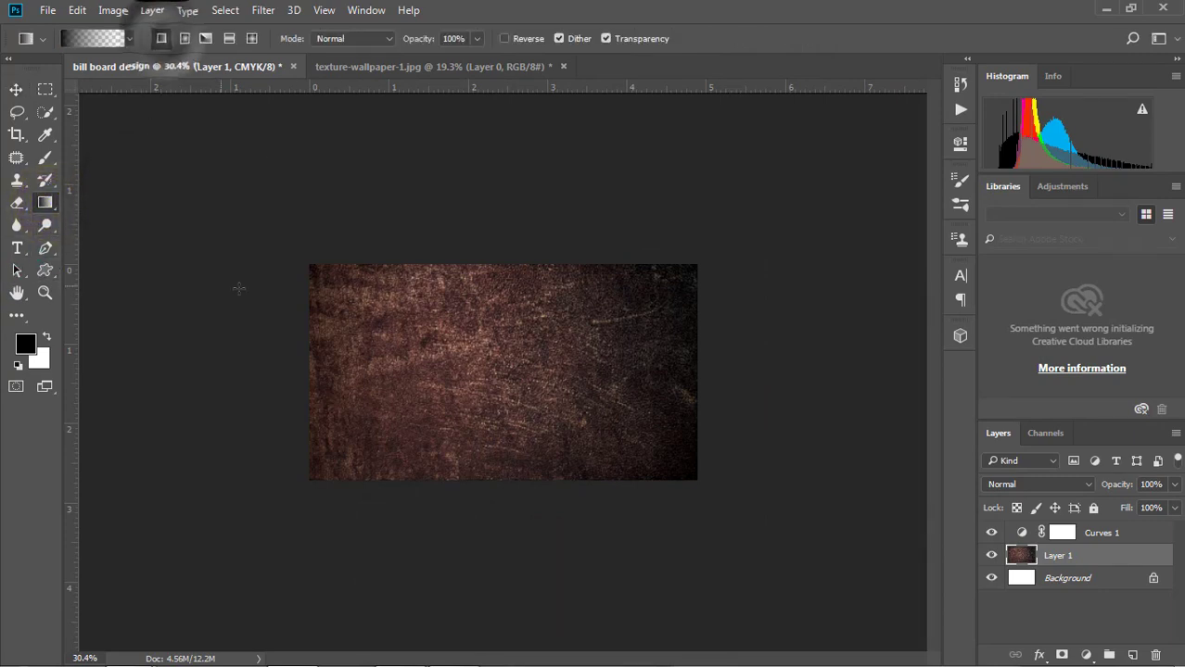
Fade black gradients in from the texture's right edge toward the centre
{"action": "left_click_drag", "start_coordinate": [757, 336], "coordinate": [692, 307]}
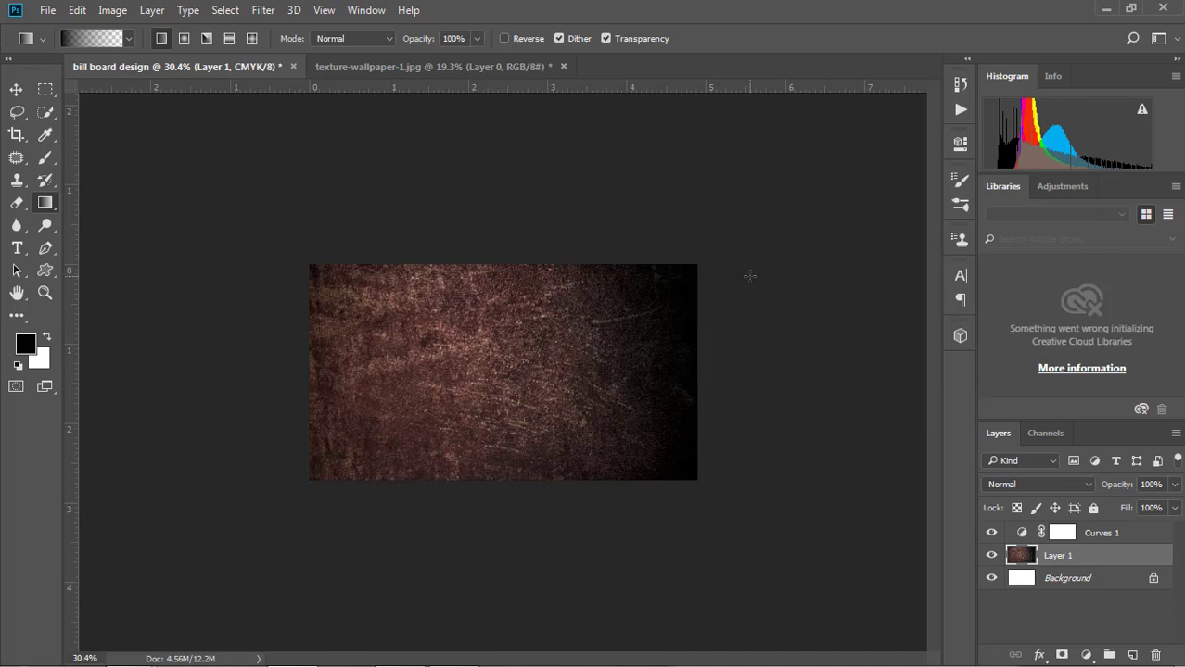
{"action": "key", "text": "ctrl+z"}
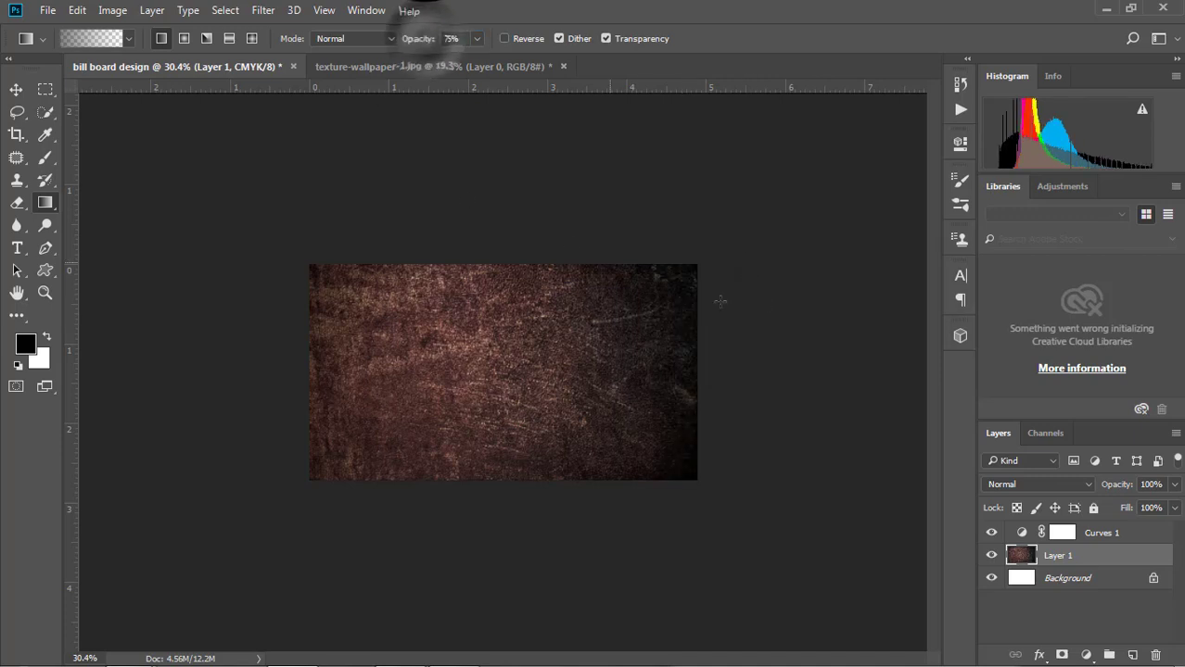
{"action": "left_click_drag", "start_coordinate": [754, 278], "coordinate": [529, 357]}
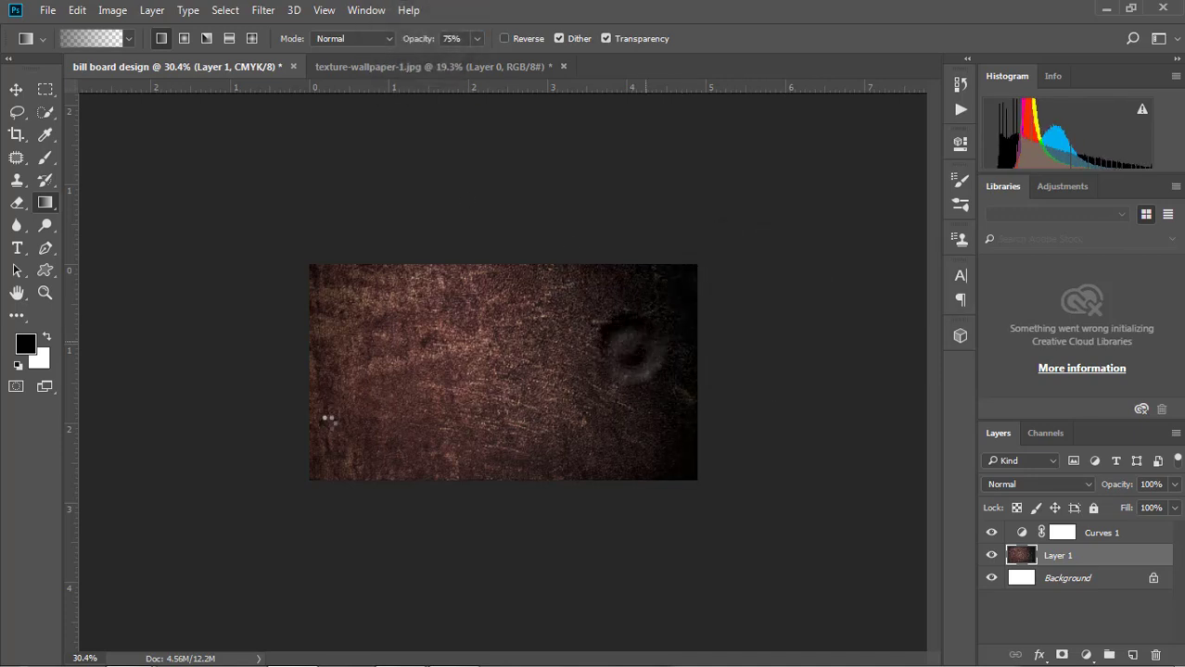
{"action": "left_click_drag", "start_coordinate": [704, 343], "coordinate": [556, 371]}
{"action": "left_click_drag", "start_coordinate": [767, 285], "coordinate": [767, 280]}
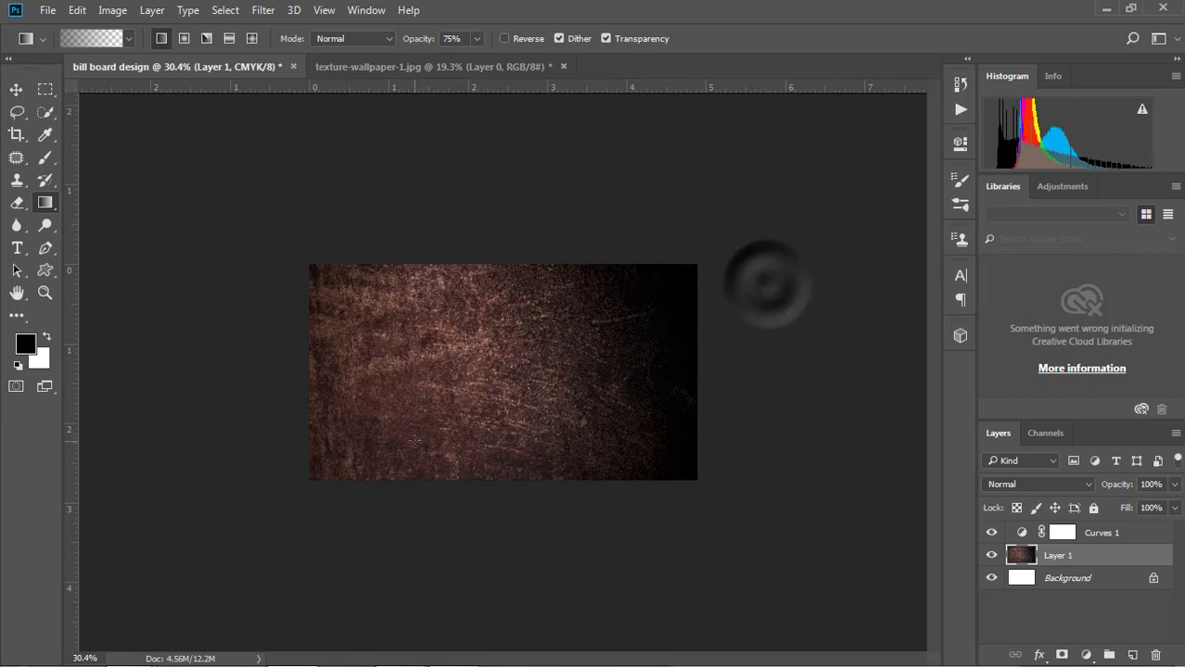
Darken the texture's left edge, top band and lower-left with black gradients
{"action": "left_click_drag", "start_coordinate": [276, 334], "coordinate": [408, 335]}
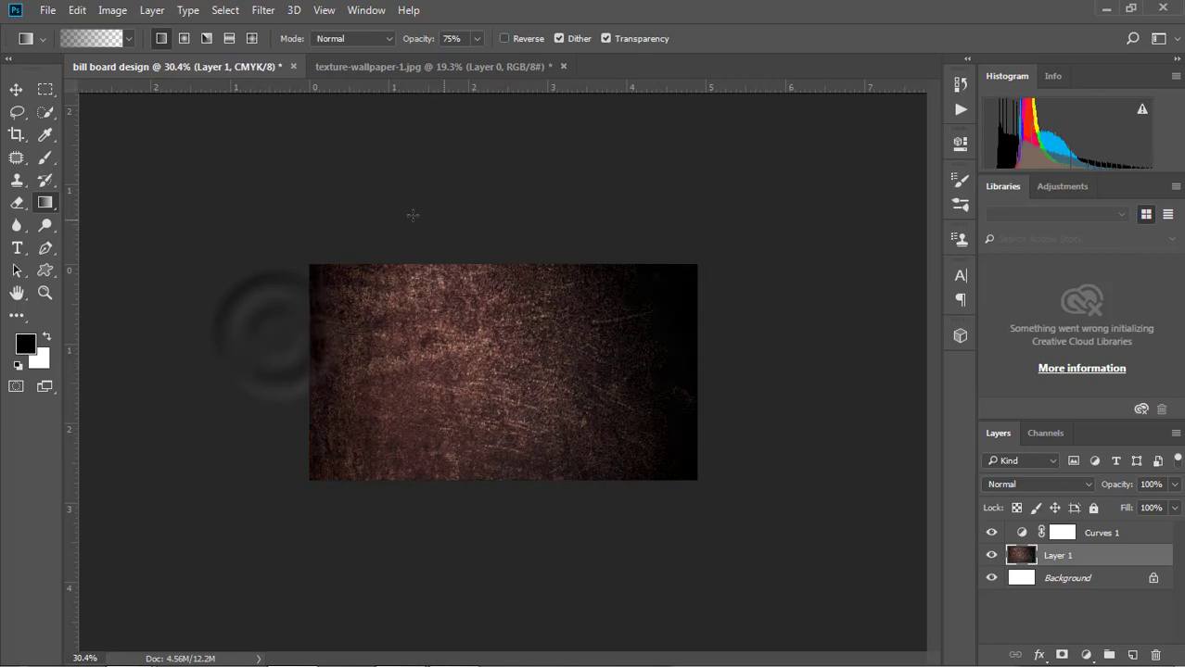
{"action": "left_click_drag", "start_coordinate": [381, 210], "coordinate": [381, 207]}
{"action": "left_click_drag", "start_coordinate": [478, 199], "coordinate": [480, 231]}
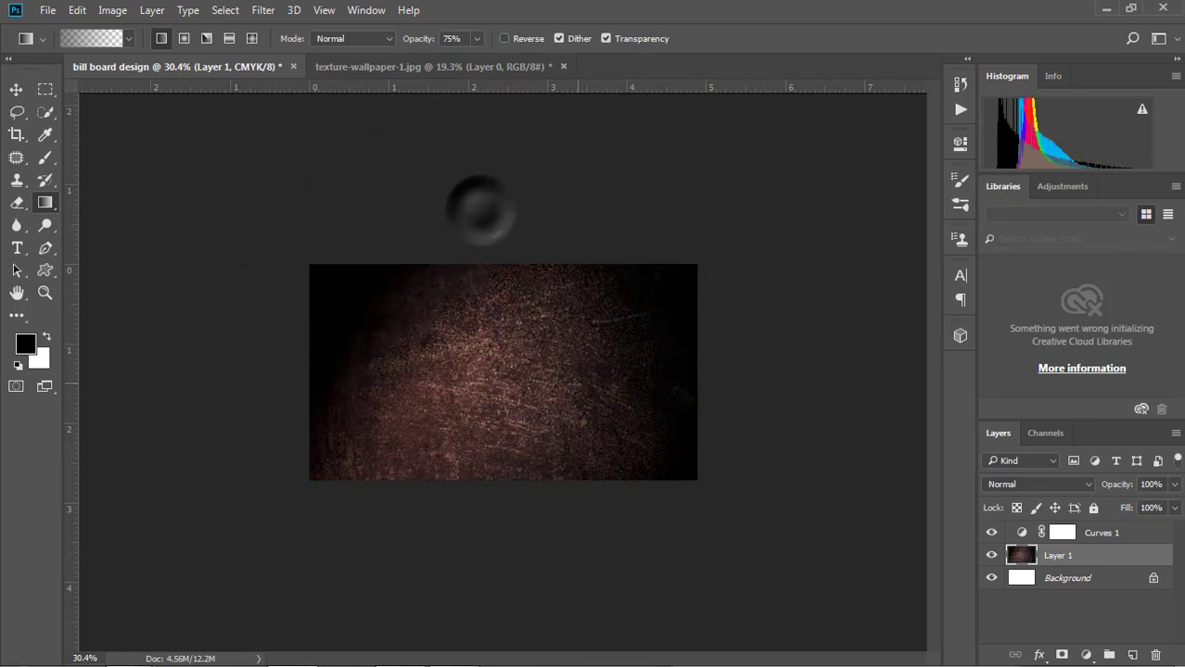
{"action": "key", "text": "ctrl+z"}
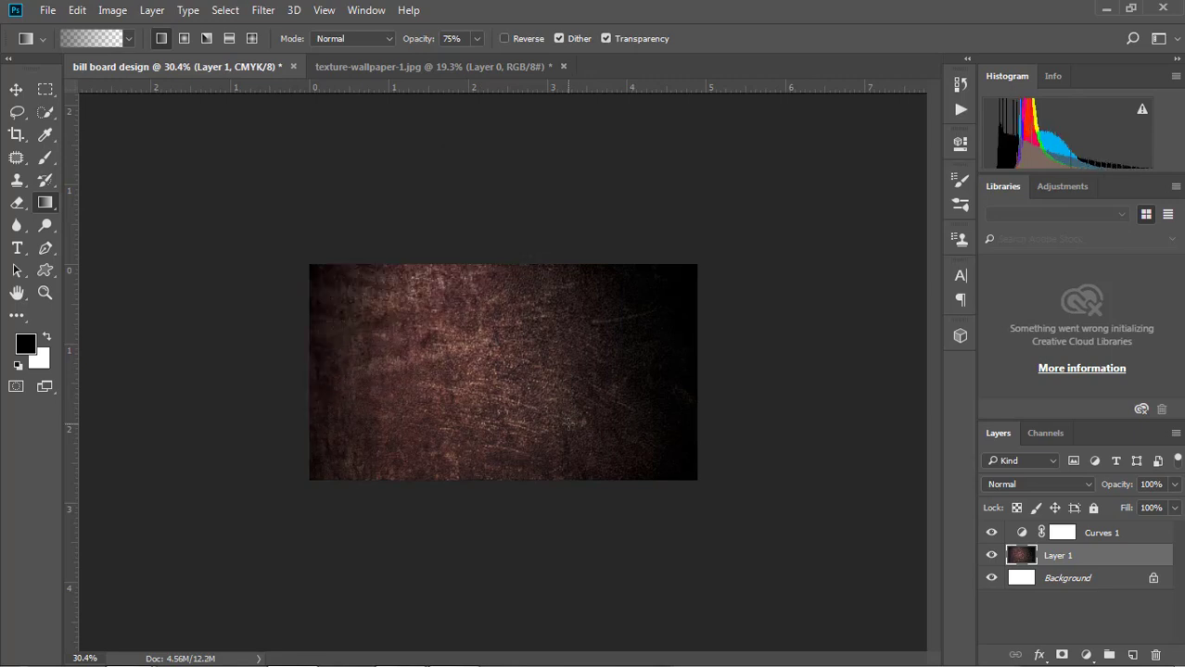
{"action": "mouse_move", "coordinate": [457, 205]}
{"action": "left_mouse_down"}
{"action": "mouse_move", "coordinate": [446, 320]}
{"action": "mouse_move", "coordinate": [429, 331]}
{"action": "left_mouse_up"}
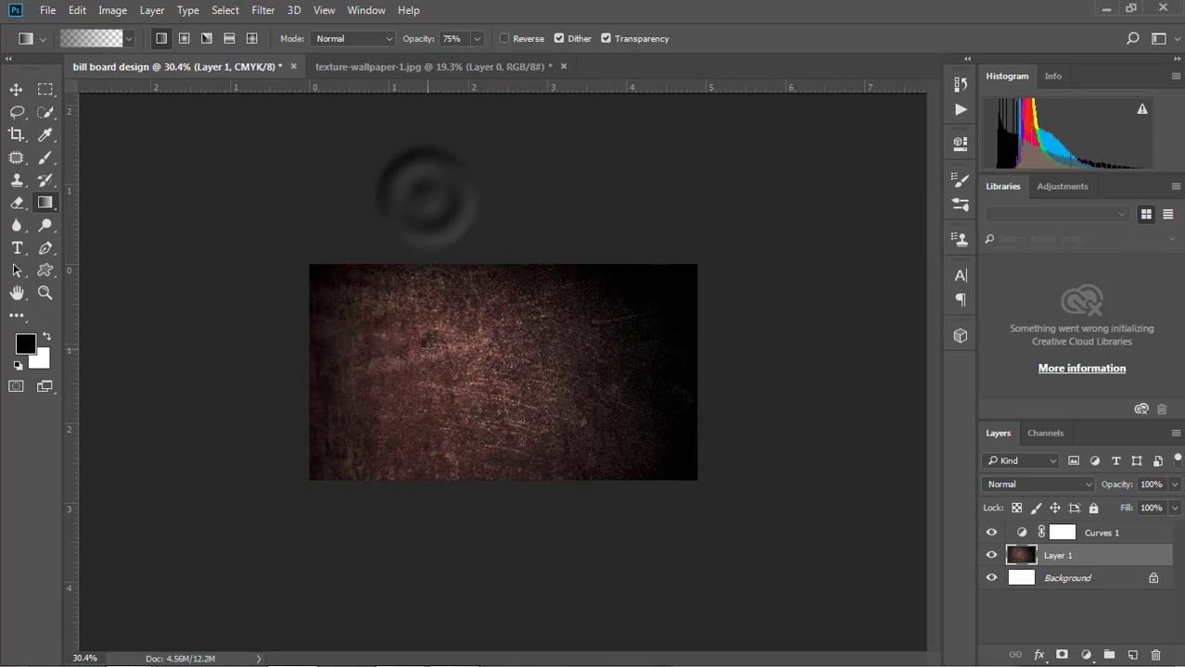
{"action": "left_click", "coordinate": [547, 501]}
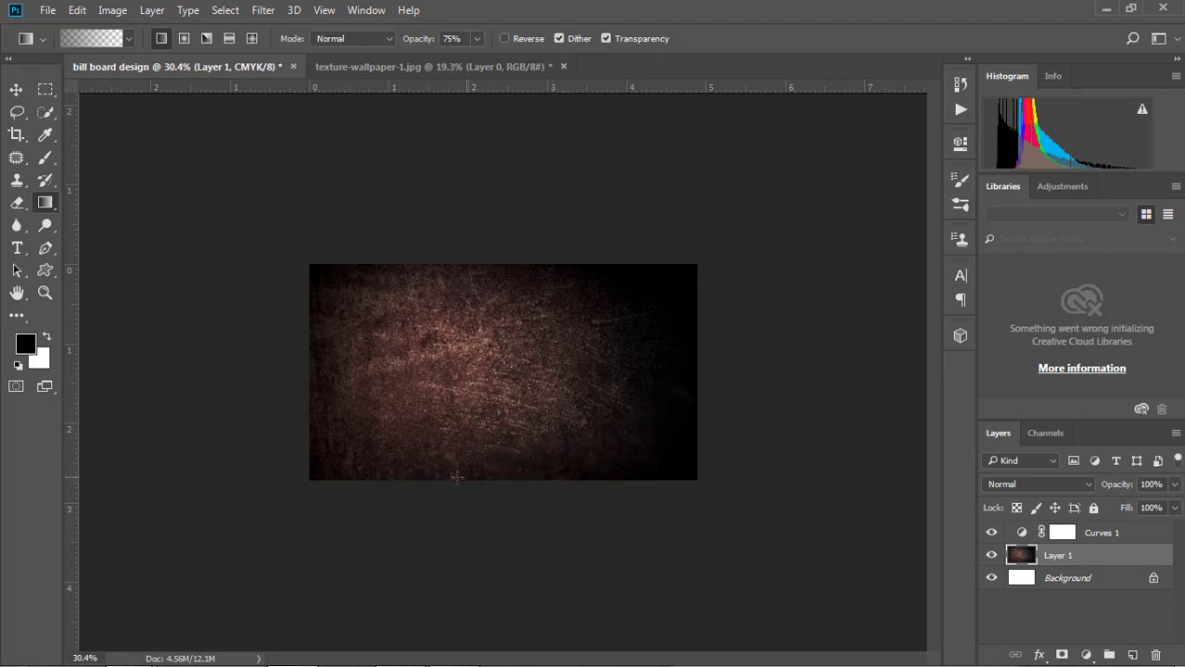
{"action": "left_click_drag", "start_coordinate": [281, 451], "coordinate": [279, 447]}
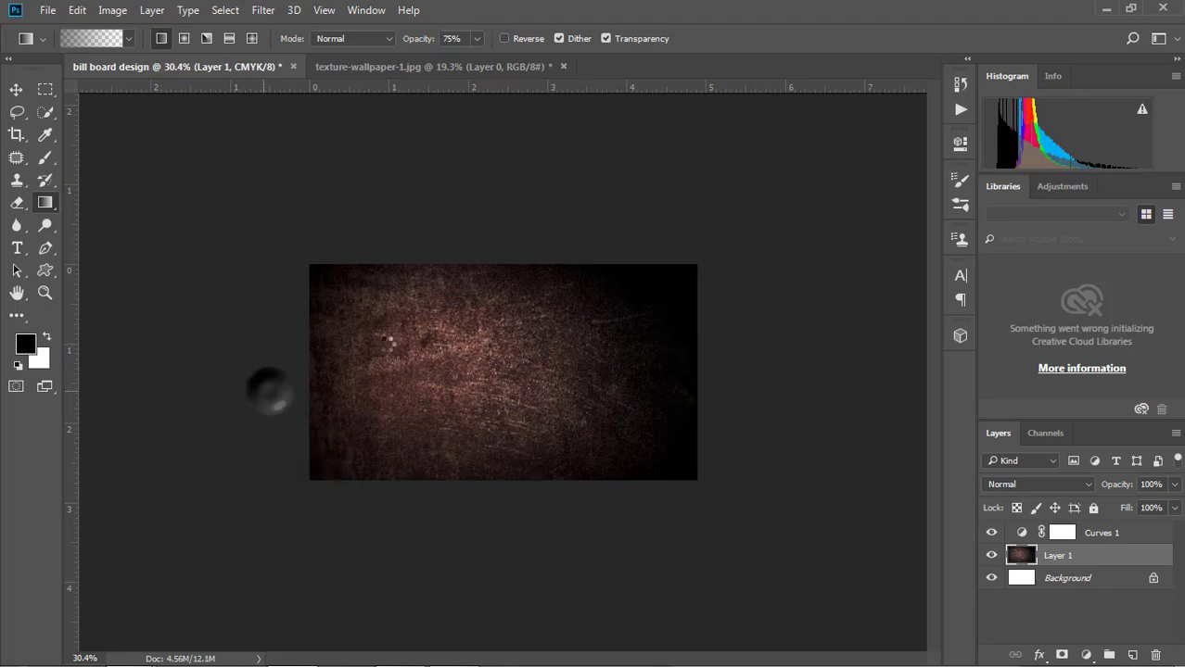
Darken one more edge with a gradient and reposition the texture layer slightly
{"action": "scroll", "coordinate": [494, 466], "scroll_direction": "up", "scroll_amount": 2}
{"action": "scroll", "coordinate": [472, 532], "scroll_direction": "down", "scroll_amount": 2}
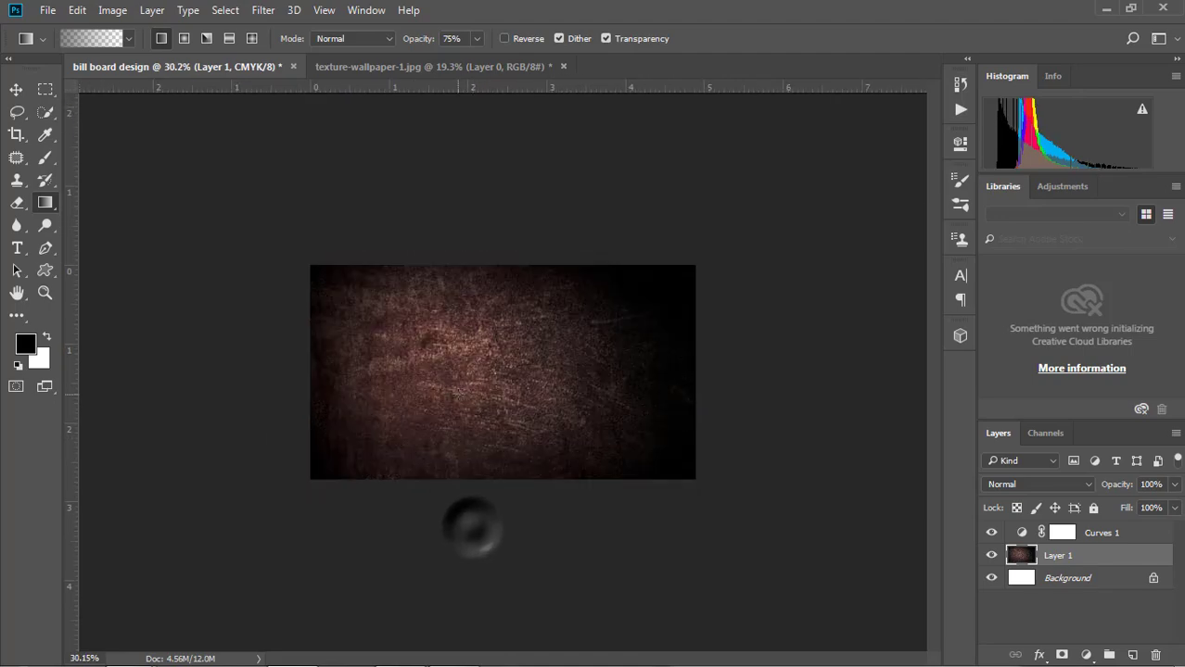
{"action": "scroll", "coordinate": [429, 381], "scroll_direction": "up", "scroll_amount": 2}
{"action": "scroll", "coordinate": [429, 380], "scroll_direction": "up", "scroll_amount": 3}
{"action": "scroll", "coordinate": [429, 380], "scroll_direction": "down", "scroll_amount": 5}
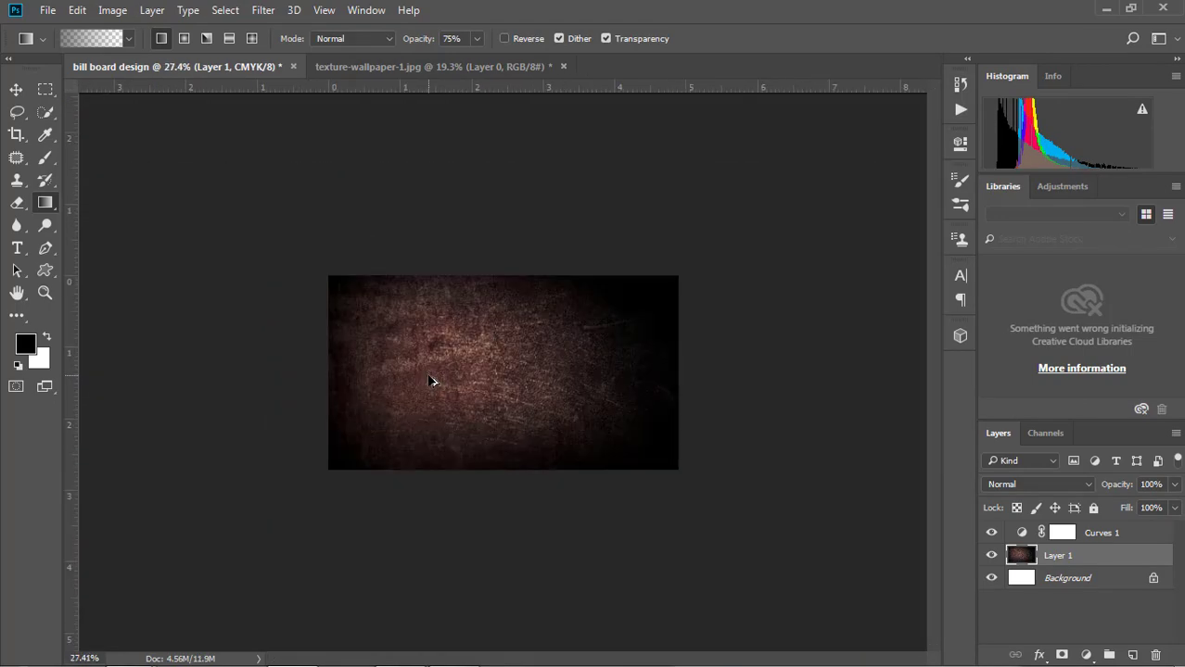
{"action": "scroll", "coordinate": [430, 381], "scroll_direction": "up", "scroll_amount": 2}
{"action": "scroll", "coordinate": [463, 388], "scroll_direction": "up", "scroll_amount": 3}
{"action": "scroll", "coordinate": [466, 390], "scroll_direction": "down", "scroll_amount": 2}
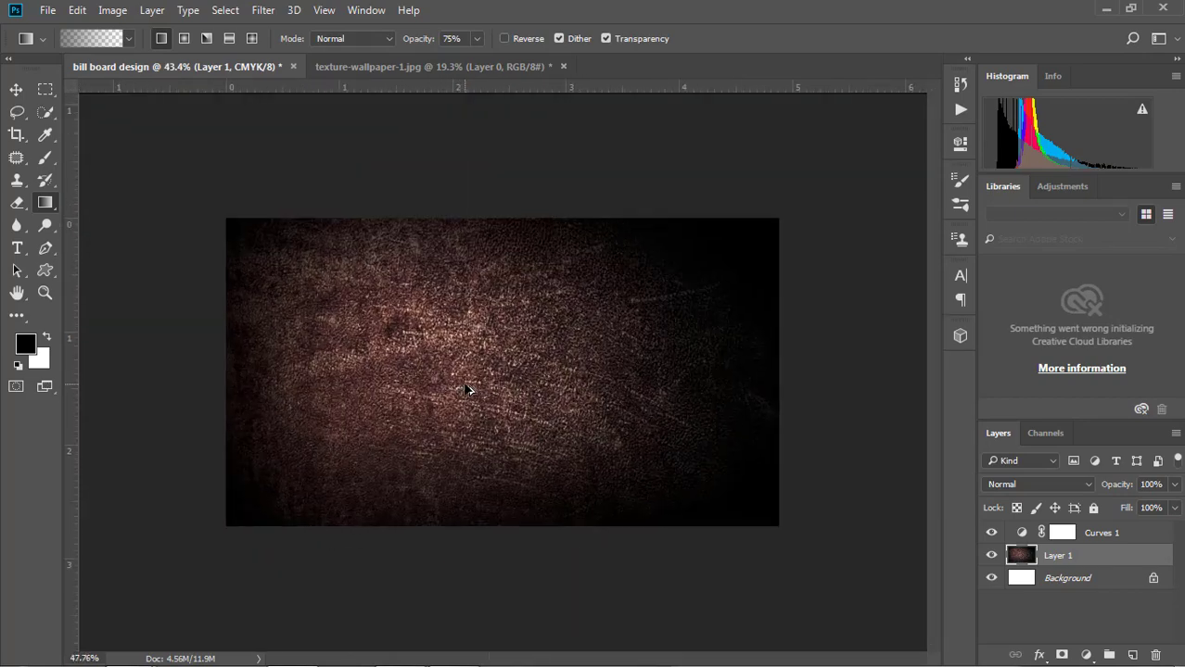
{"action": "scroll", "coordinate": [466, 389], "scroll_direction": "up", "scroll_amount": 1}
{"action": "left_click_drag", "start_coordinate": [887, 372], "coordinate": [885, 375]}
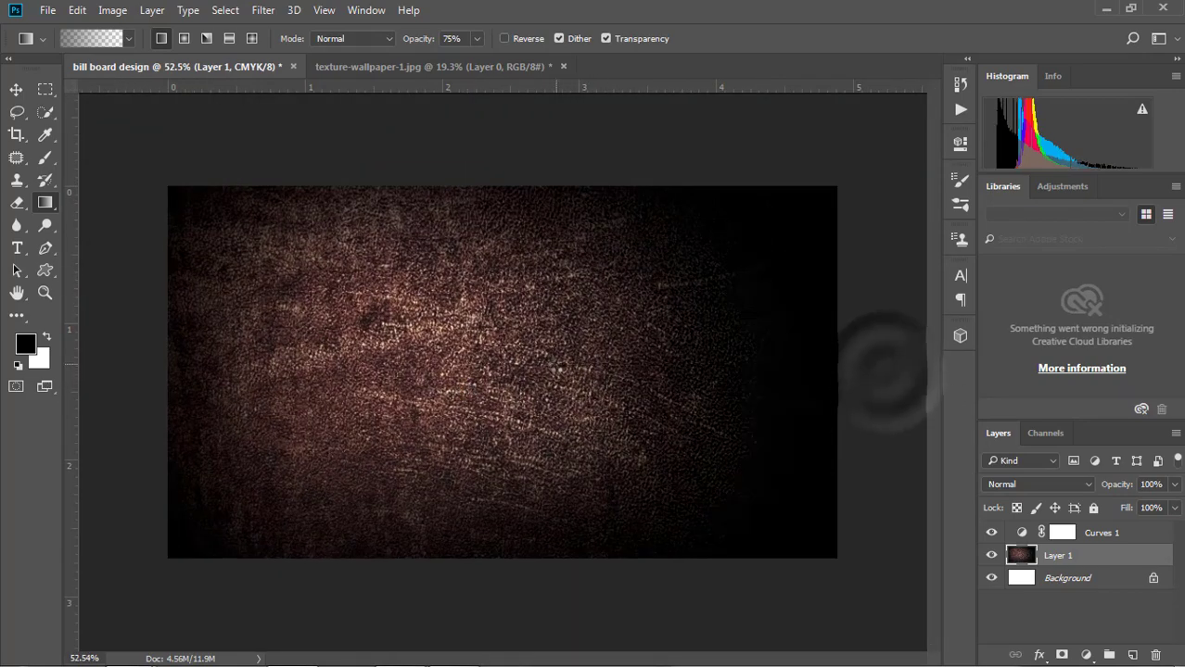
{"action": "scroll", "coordinate": [556, 383], "scroll_direction": "down", "scroll_amount": 1}
{"action": "scroll", "coordinate": [709, 393], "scroll_direction": "down", "scroll_amount": 2}
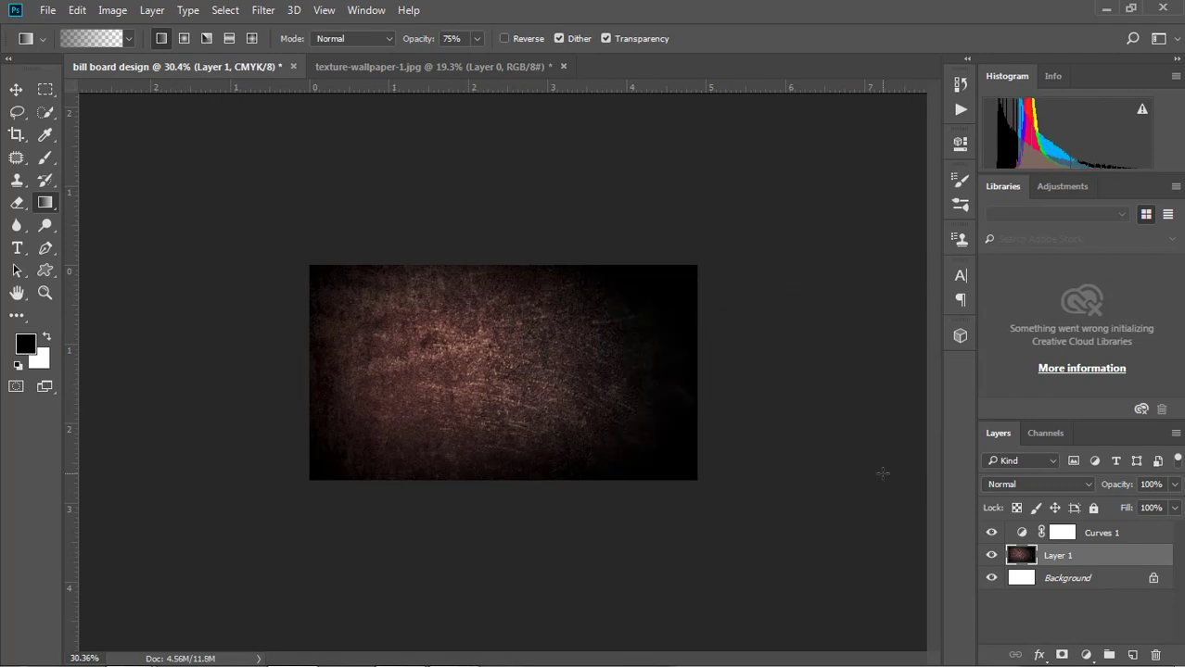
{"action": "left_click", "coordinate": [16, 90]}
{"action": "left_click_drag", "start_coordinate": [450, 364], "coordinate": [451, 368]}
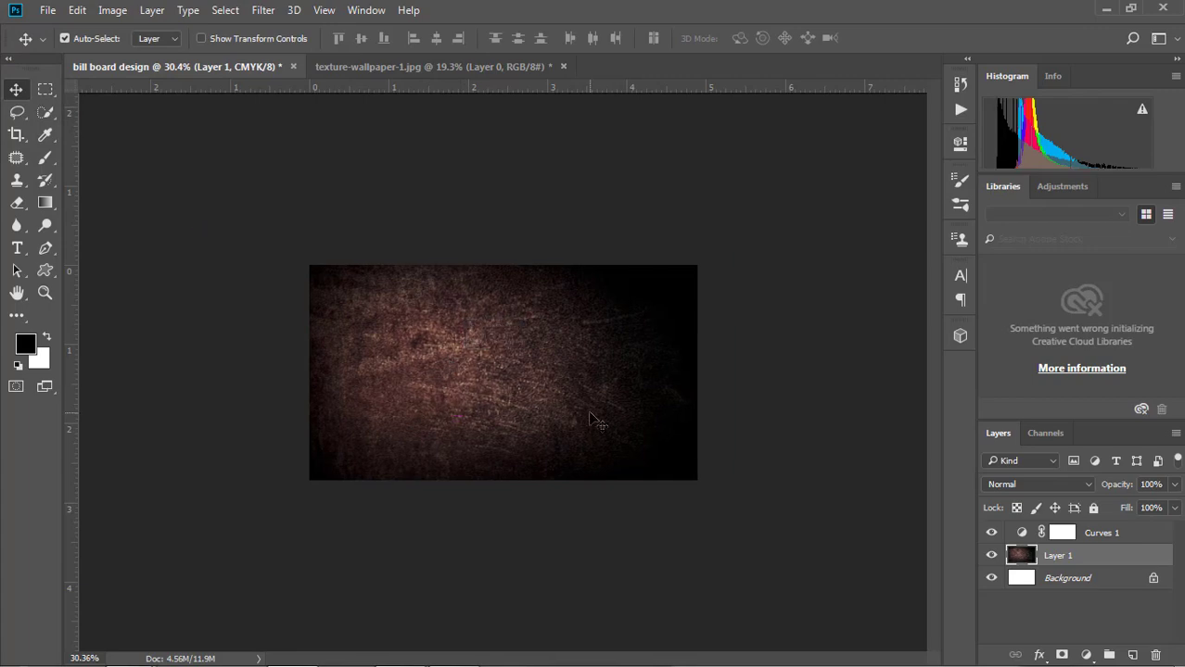
Stamp white smoke-brush clouds over the left and lower middle of the texture
{"action": "scroll", "coordinate": [454, 403], "scroll_direction": "up", "scroll_amount": 2}
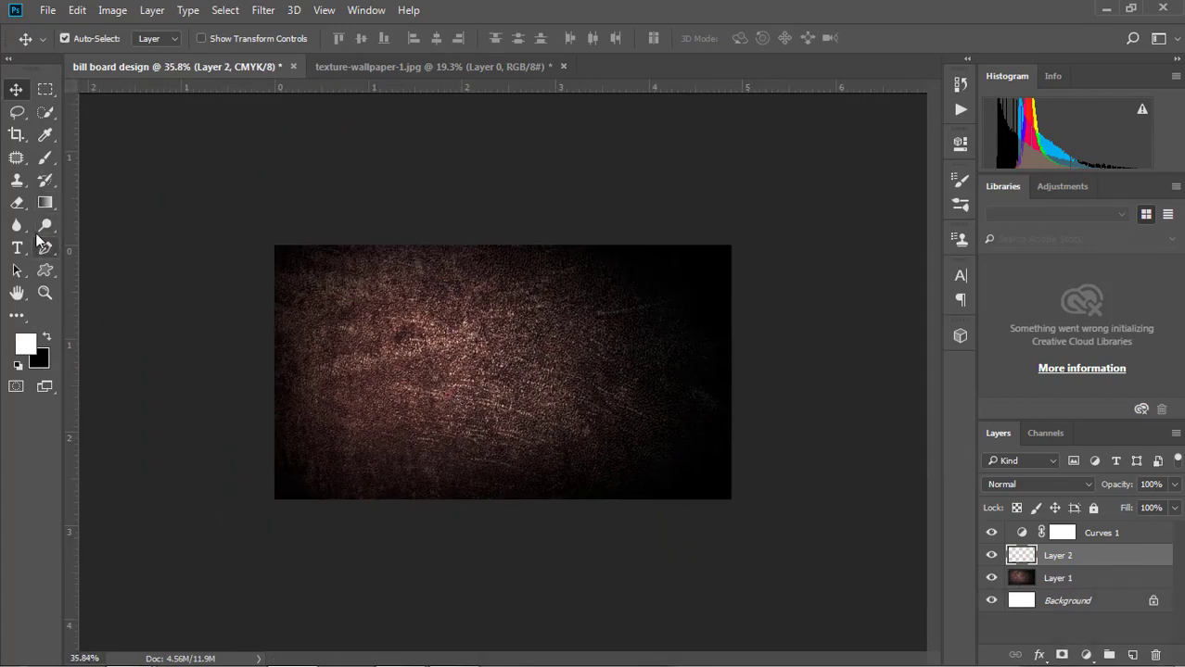
{"action": "left_click", "coordinate": [44, 157]}
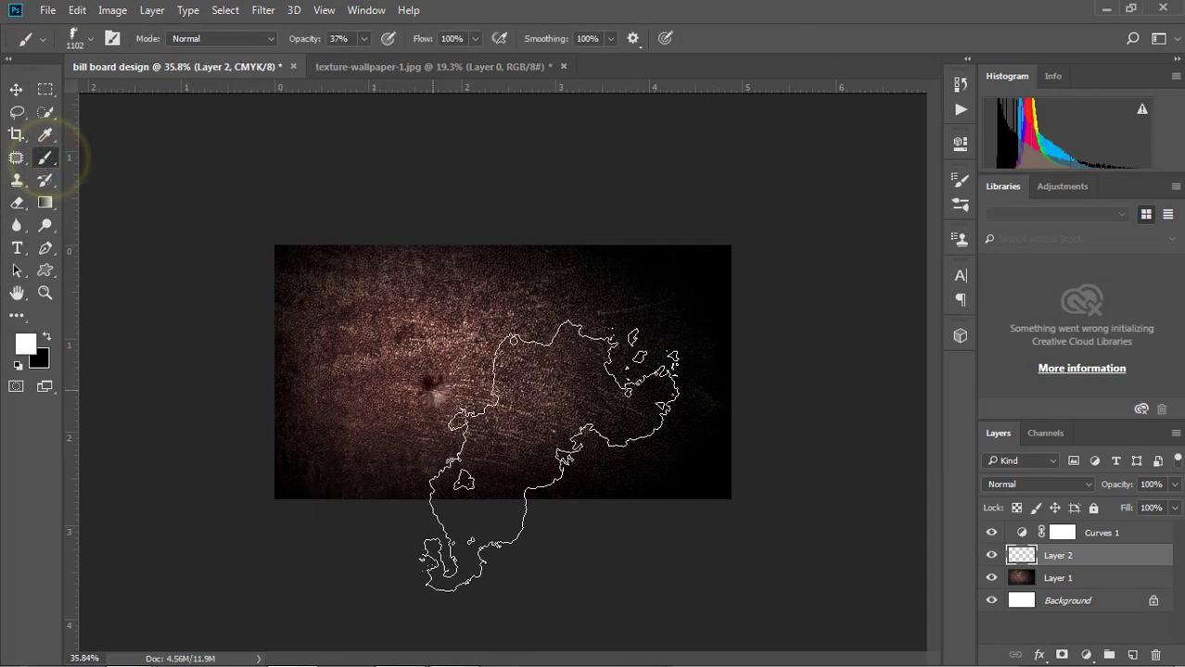
{"action": "left_click", "coordinate": [584, 491]}
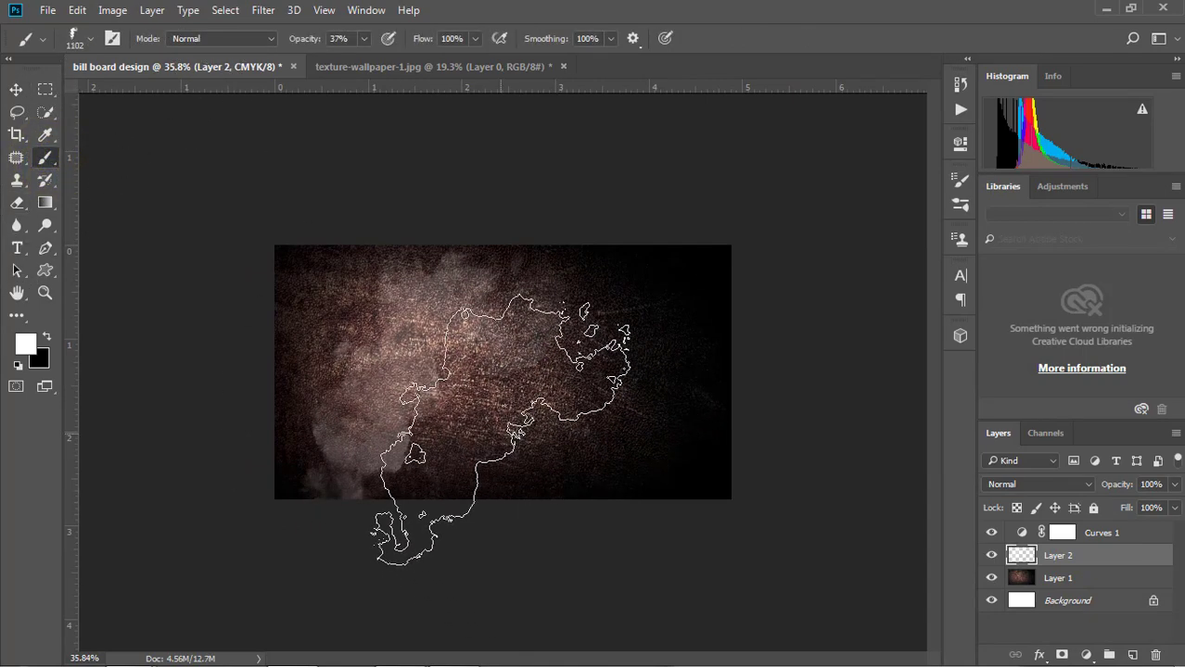
{"action": "right_click", "coordinate": [499, 433]}
{"action": "left_click_drag", "start_coordinate": [574, 418], "coordinate": [555, 419]}
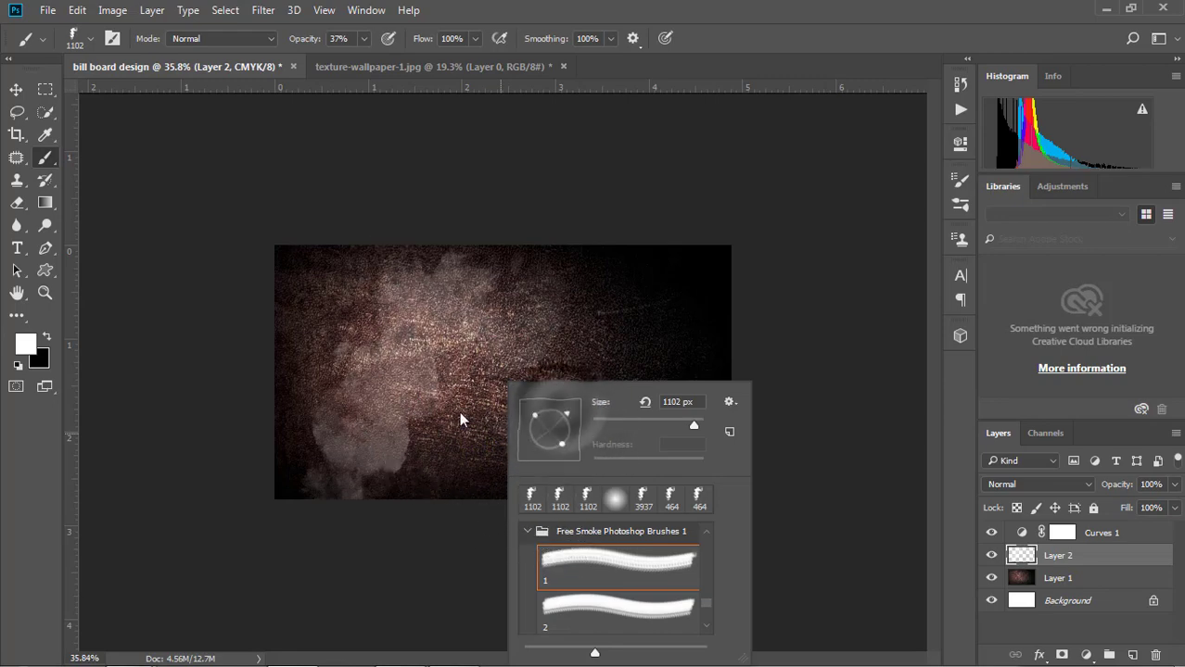
{"action": "left_click", "coordinate": [482, 556]}
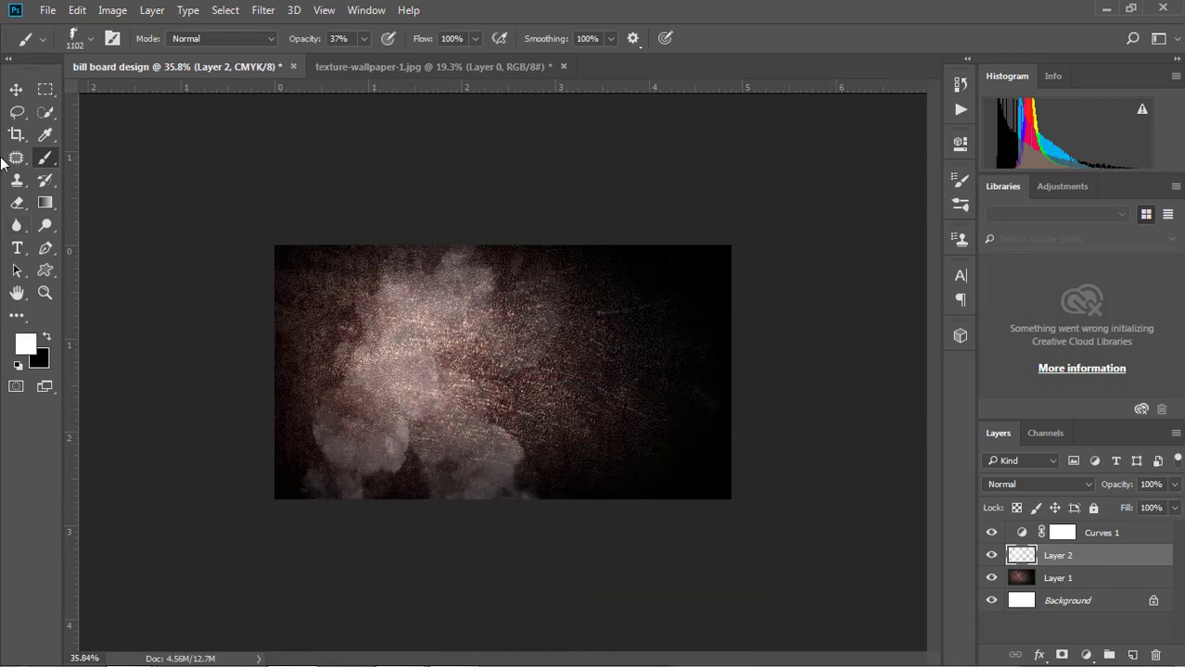
{"action": "left_click", "coordinate": [15, 92]}
{"action": "left_click_drag", "start_coordinate": [442, 416], "coordinate": [416, 419]}
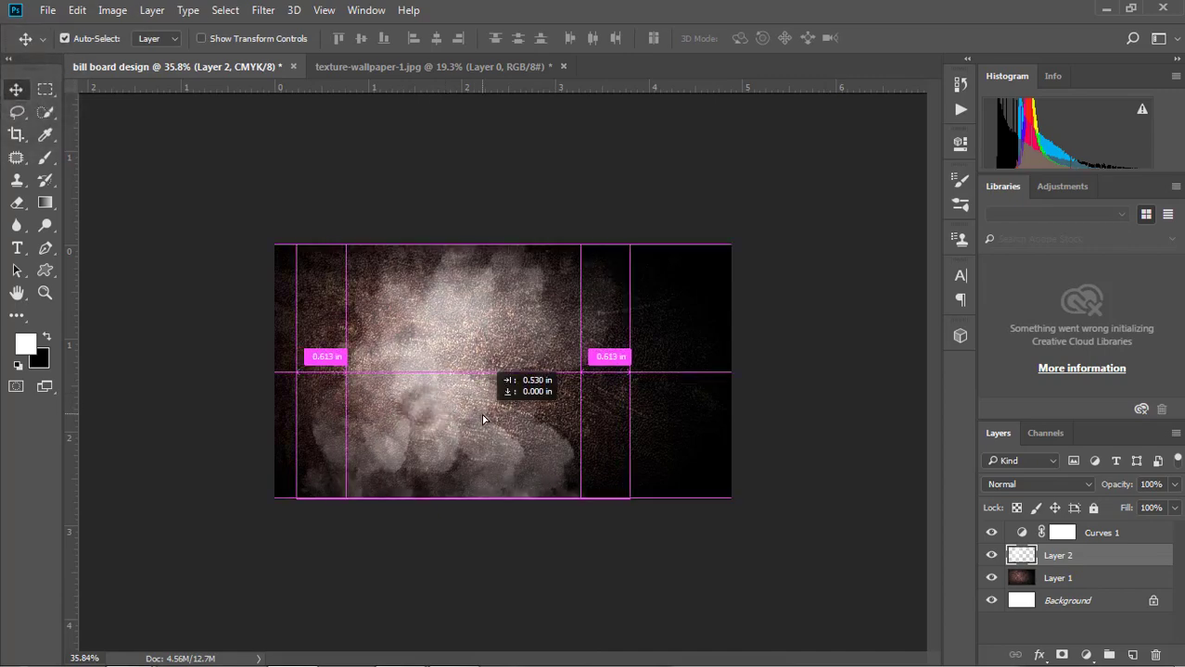
{"action": "key", "text": "ctrl+z"}
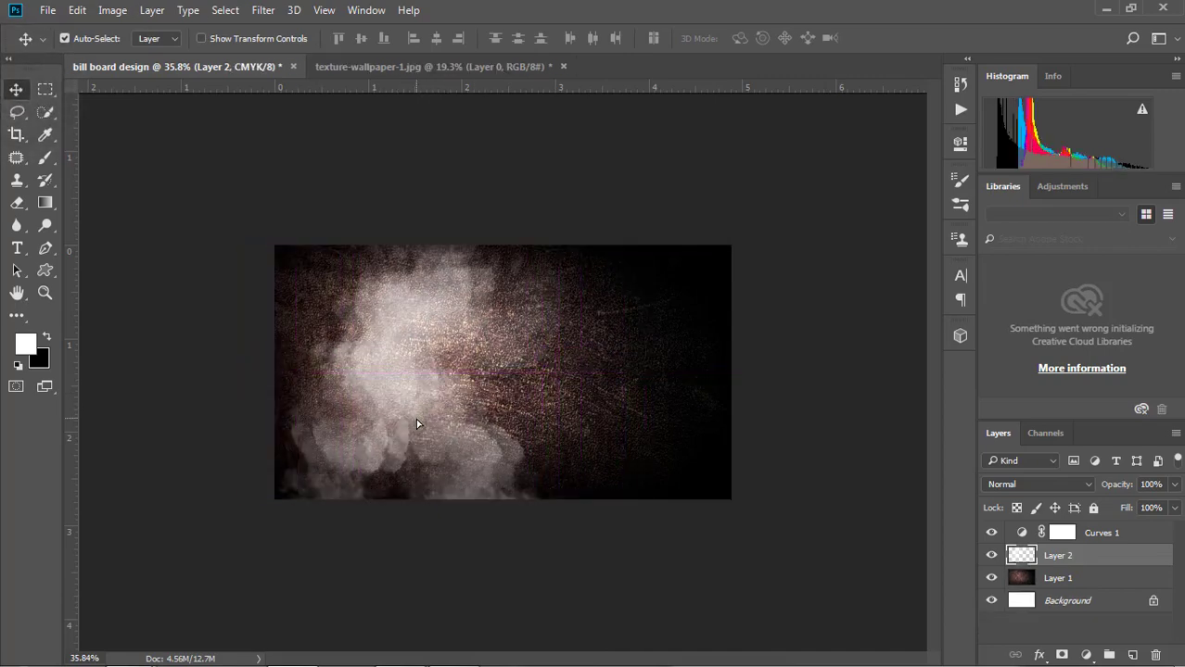
{"action": "scroll", "coordinate": [415, 418], "scroll_direction": "up", "scroll_amount": 2}
Re-angle the smoke brush and set the smoke layer's opacity to 66%
{"action": "left_click", "coordinate": [44, 157]}
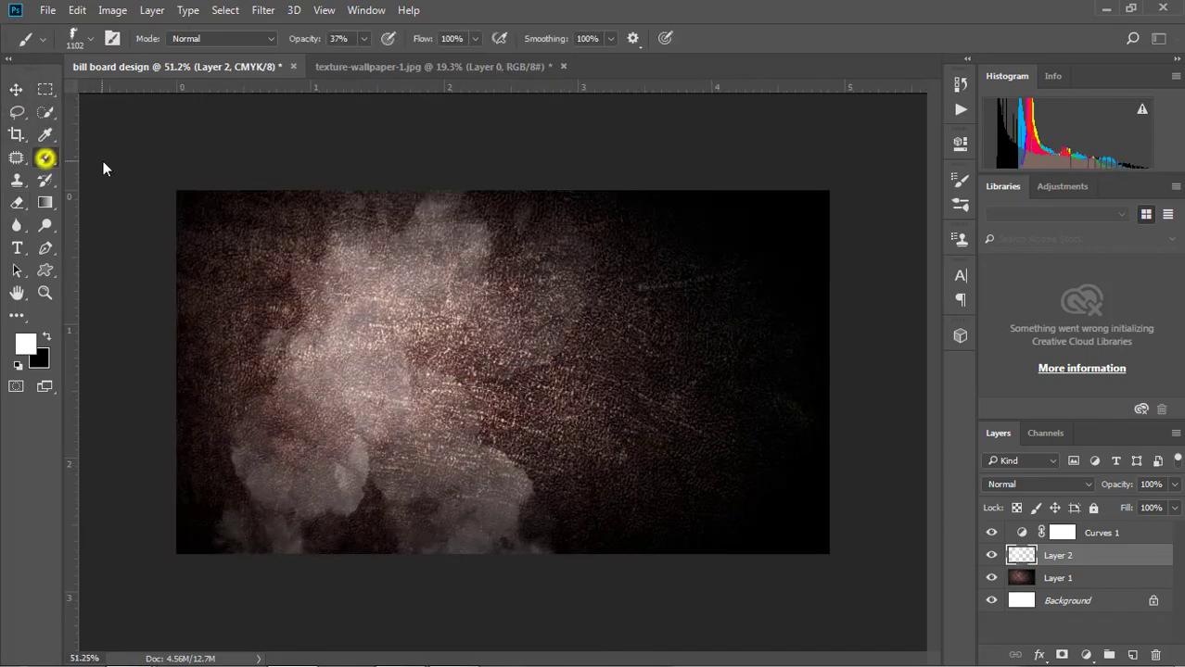
{"action": "right_click", "coordinate": [431, 426]}
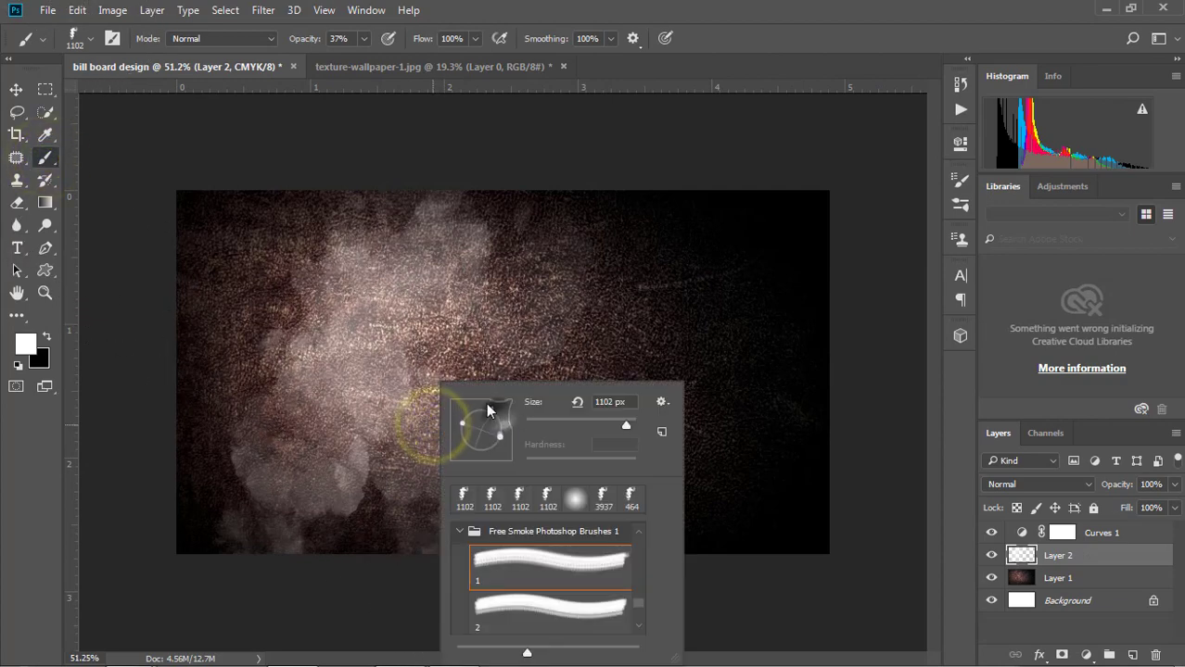
{"action": "left_click_drag", "start_coordinate": [486, 405], "coordinate": [502, 418]}
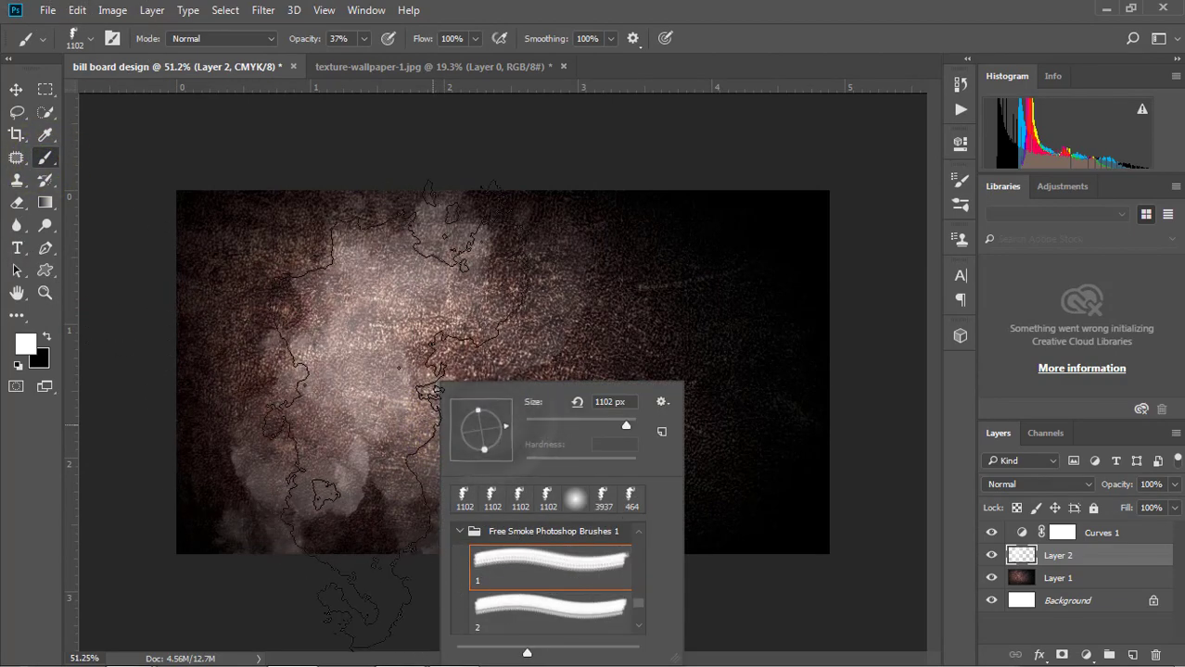
{"action": "key", "text": "Return"}
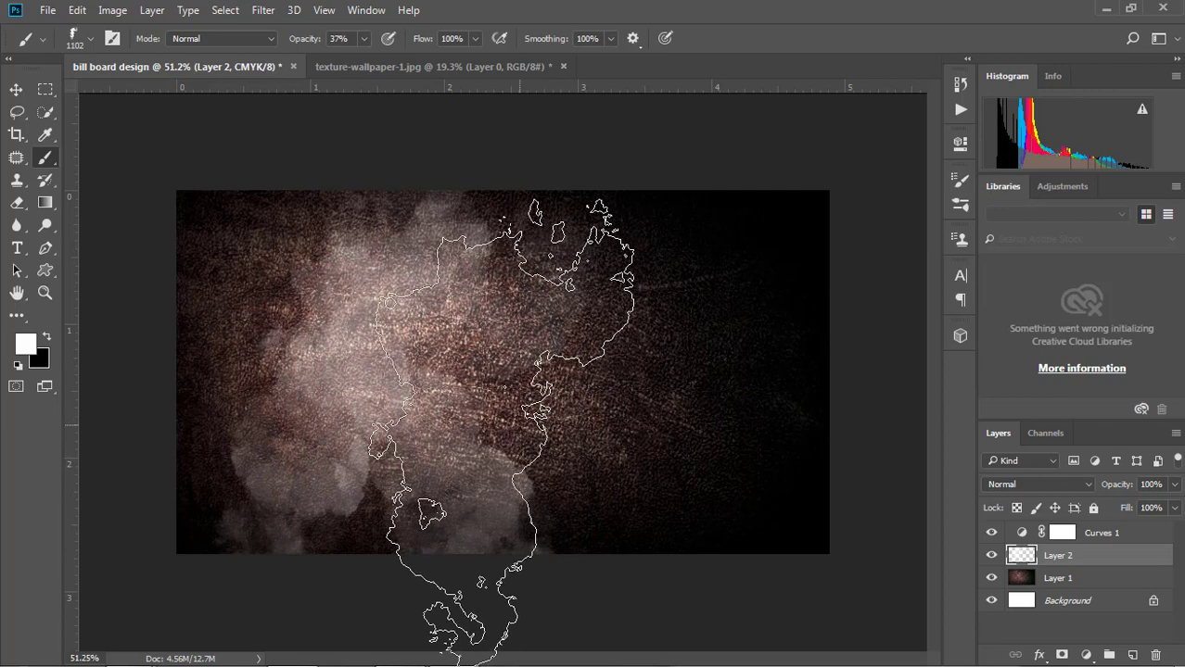
{"action": "left_click", "coordinate": [392, 304]}
{"action": "key", "text": "ctrl+z"}
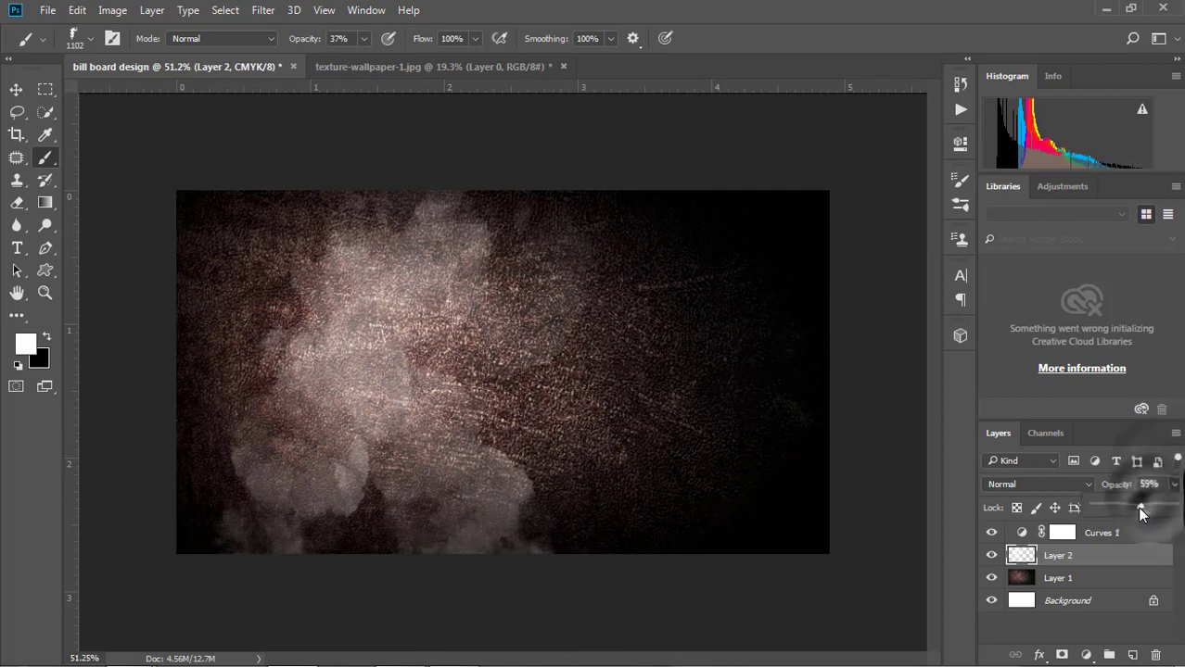
{"action": "left_click_drag", "start_coordinate": [1139, 510], "coordinate": [1143, 508]}
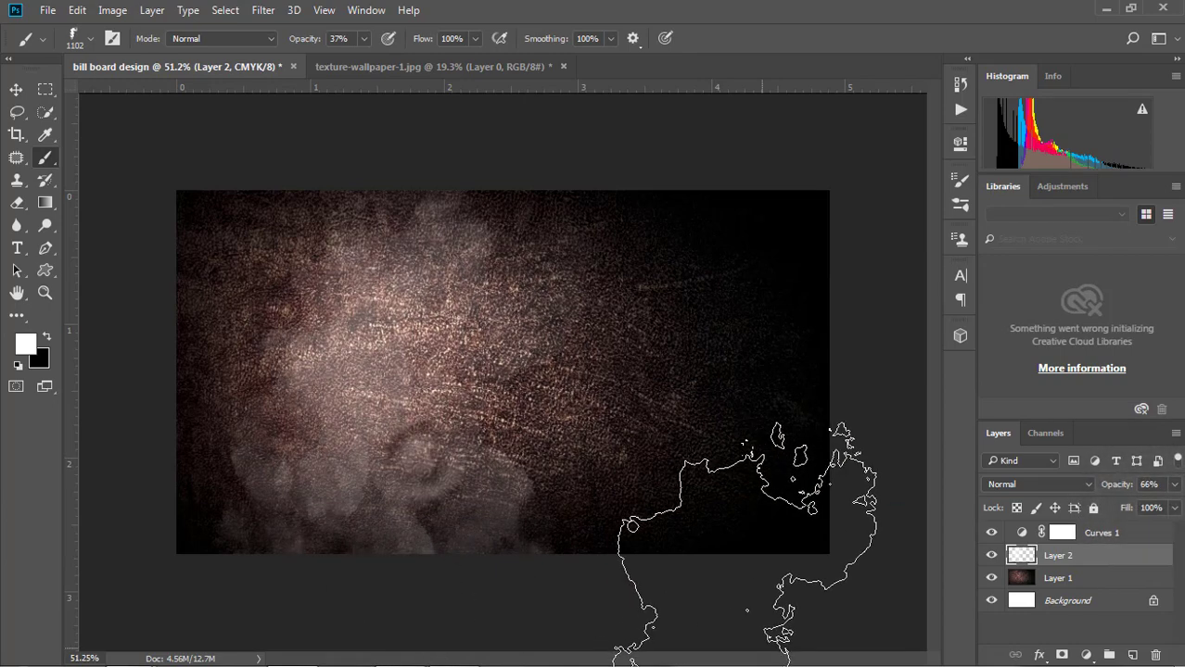
Open the Fast-Food burger image via File > Open
{"action": "key", "text": "v"}
{"action": "scroll", "coordinate": [397, 468], "scroll_direction": "down", "scroll_amount": 2}
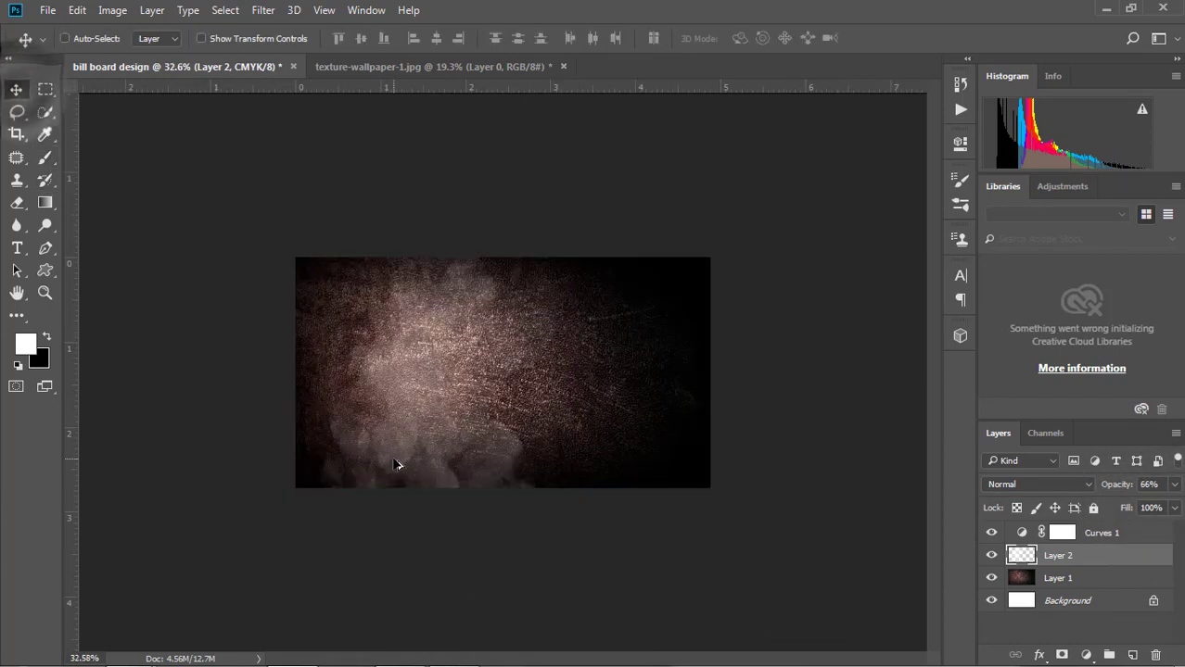
{"action": "scroll", "coordinate": [428, 471], "scroll_direction": "up", "scroll_amount": 2}
{"action": "scroll", "coordinate": [431, 468], "scroll_direction": "down", "scroll_amount": 2}
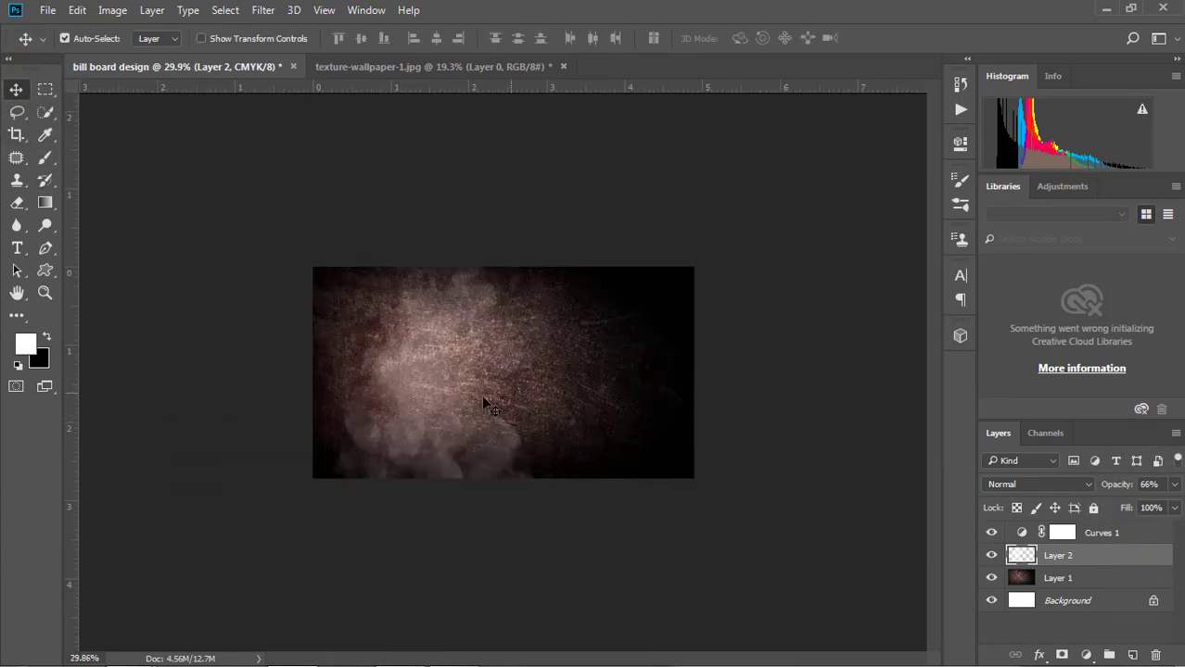
{"action": "left_click", "coordinate": [458, 67]}
{"action": "left_click", "coordinate": [278, 68]}
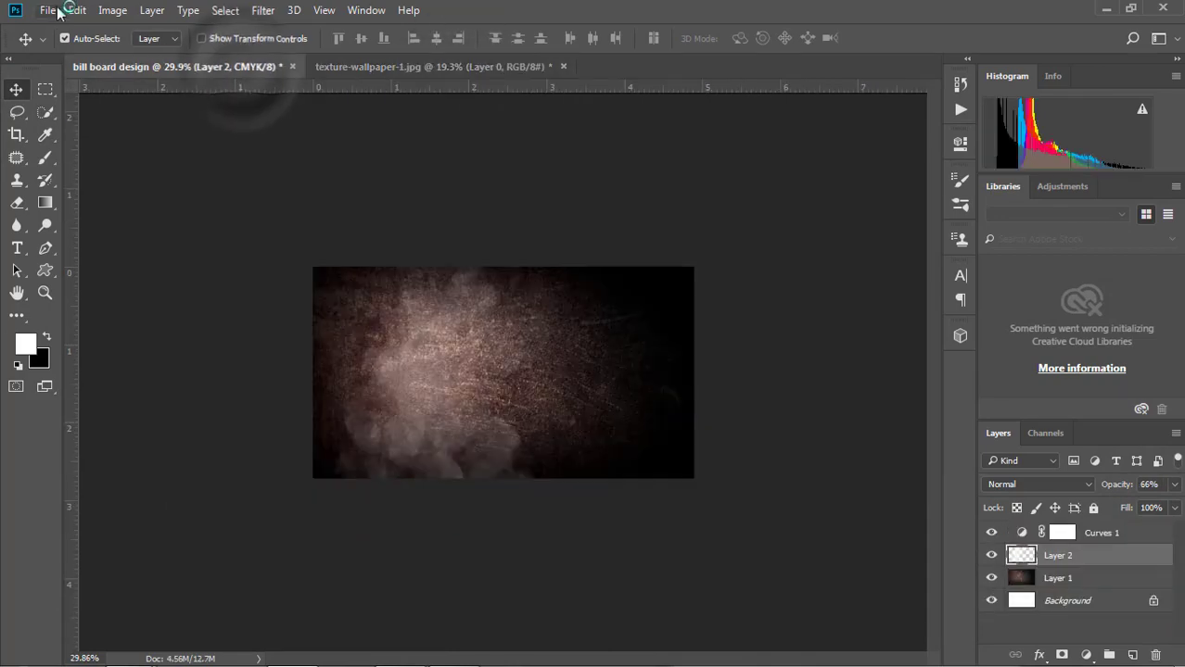
{"action": "left_click", "coordinate": [44, 10]}
{"action": "left_click", "coordinate": [84, 46]}
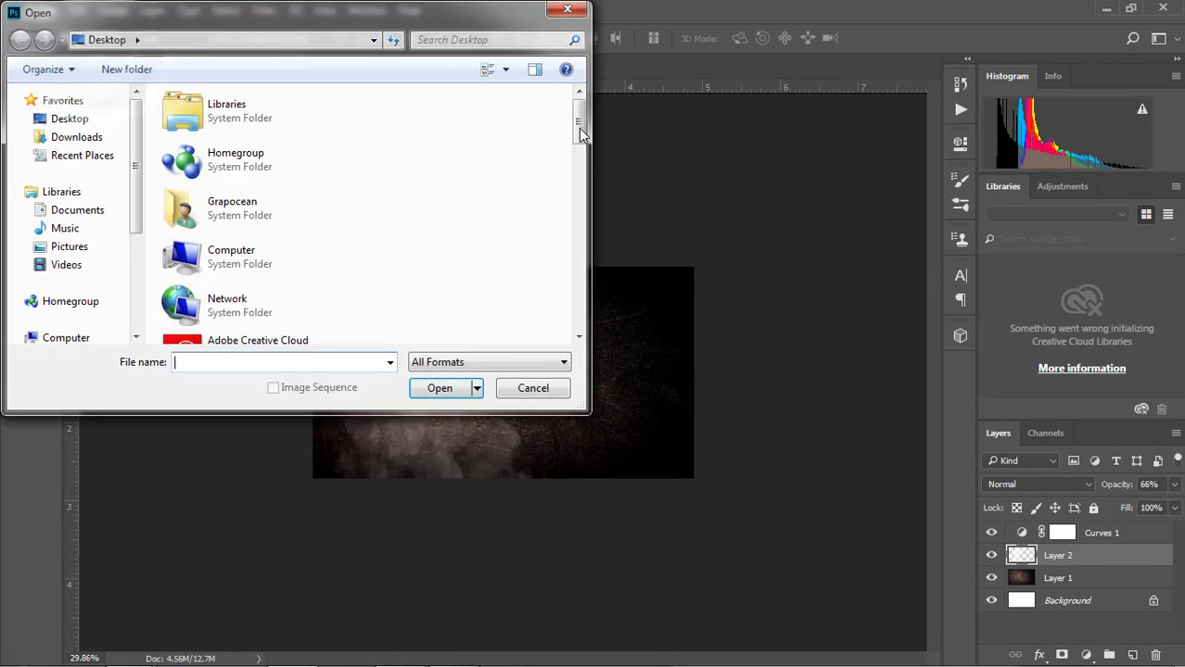
{"action": "mouse_move", "coordinate": [580, 135]}
{"action": "left_mouse_down"}
{"action": "mouse_move", "coordinate": [587, 296]}
{"action": "mouse_move", "coordinate": [593, 220]}
{"action": "left_mouse_up"}
{"action": "left_click", "coordinate": [246, 213]}
{"action": "left_click", "coordinate": [454, 388]}
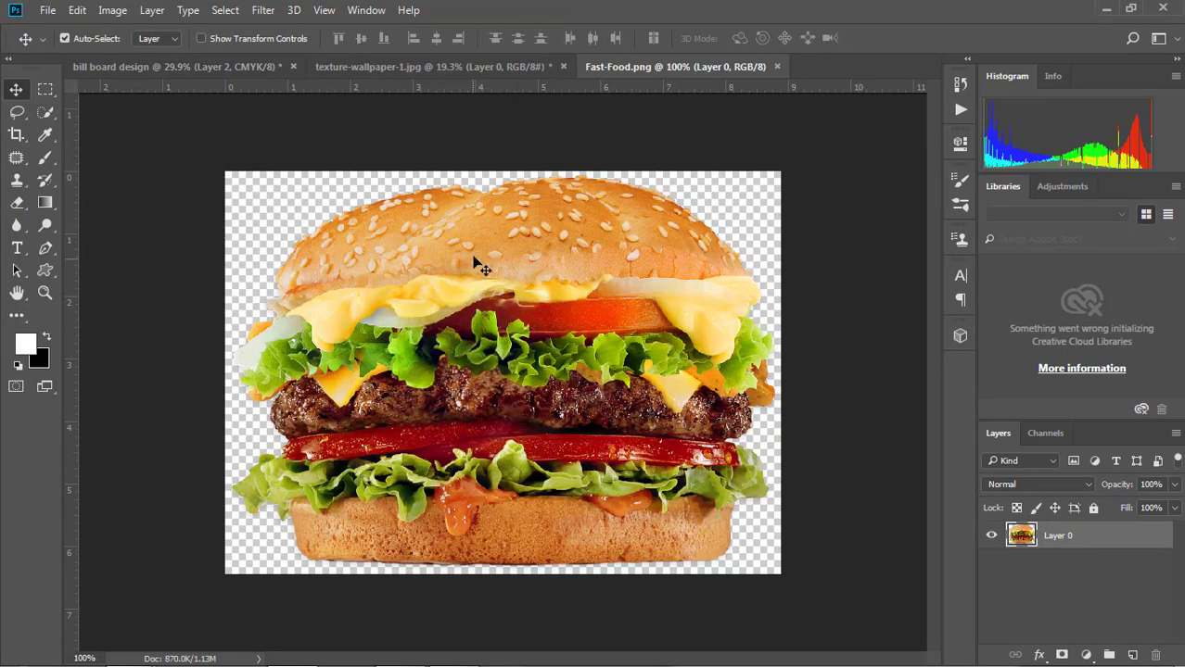
Bring the burger into the billboard, shrink it to about 1.8 × 1.3 in, and nudge it up-left
{"action": "mouse_move", "coordinate": [475, 259]}
{"action": "left_mouse_down"}
{"action": "mouse_move", "coordinate": [348, 238]}
{"action": "mouse_move", "coordinate": [114, 68]}
{"action": "mouse_move", "coordinate": [487, 397]}
{"action": "mouse_move", "coordinate": [494, 385]}
{"action": "mouse_move", "coordinate": [447, 383]}
{"action": "left_mouse_up"}
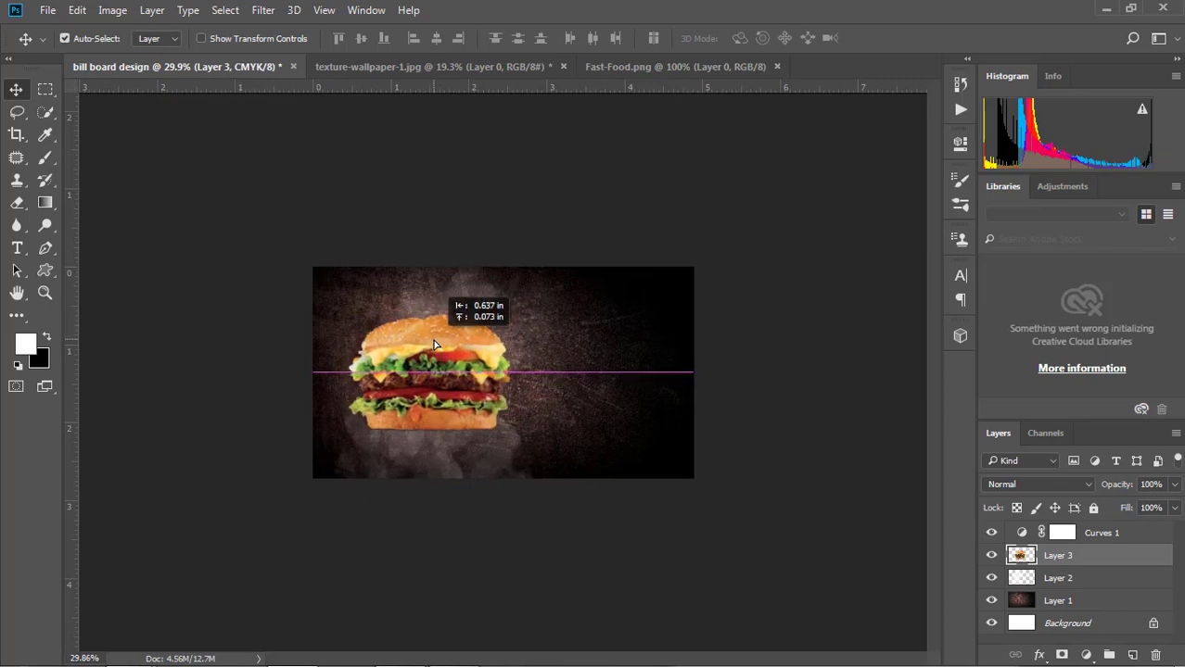
{"action": "key", "text": "ctrl+t"}
{"action": "left_click_drag", "start_coordinate": [517, 432], "coordinate": [501, 424]}
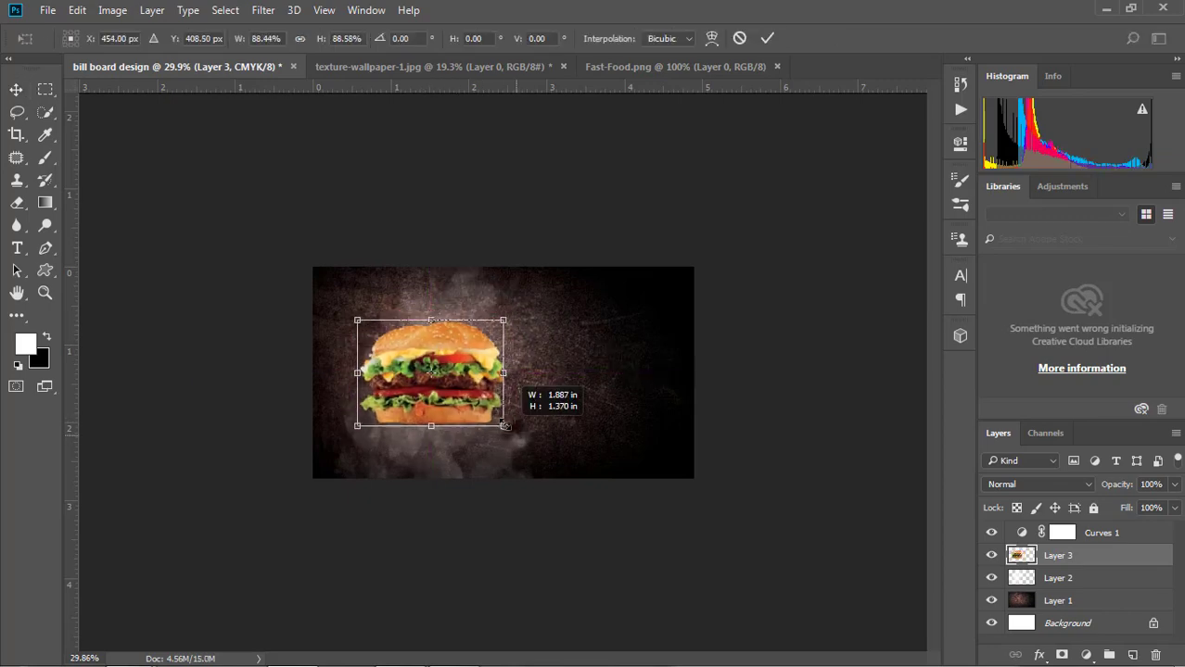
{"action": "left_click", "coordinate": [767, 38]}
{"action": "scroll", "coordinate": [400, 304], "scroll_direction": "up", "scroll_amount": 5}
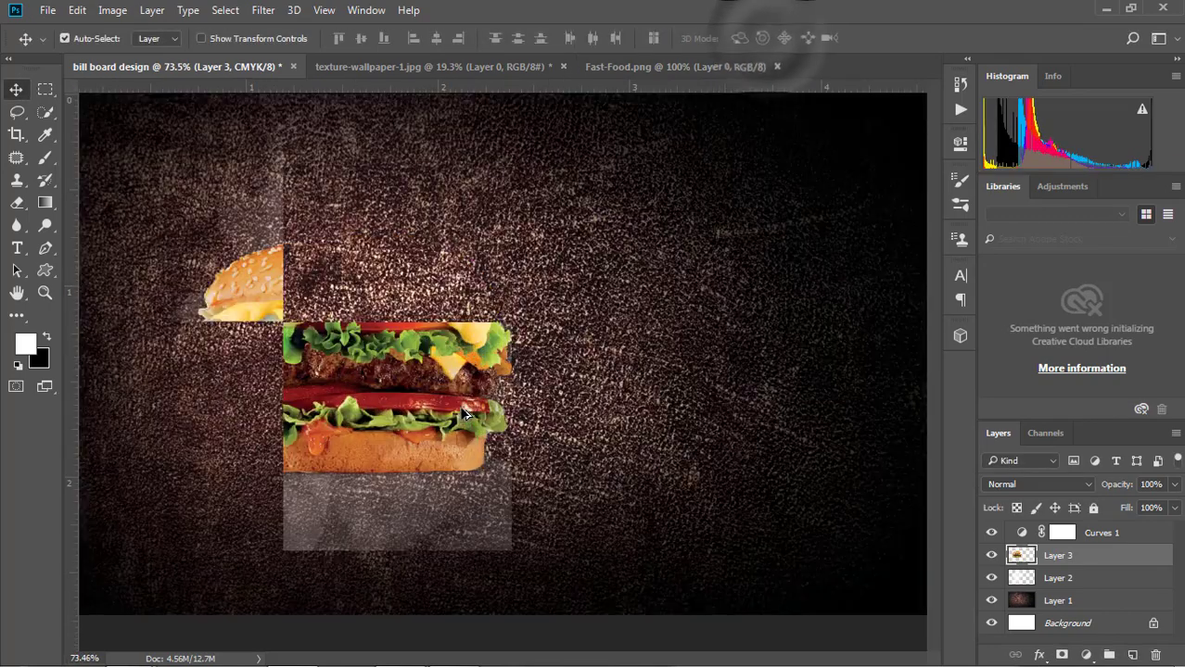
{"action": "left_click_drag", "start_coordinate": [394, 301], "coordinate": [377, 269]}
{"action": "scroll", "coordinate": [483, 424], "scroll_direction": "down", "scroll_amount": 2}
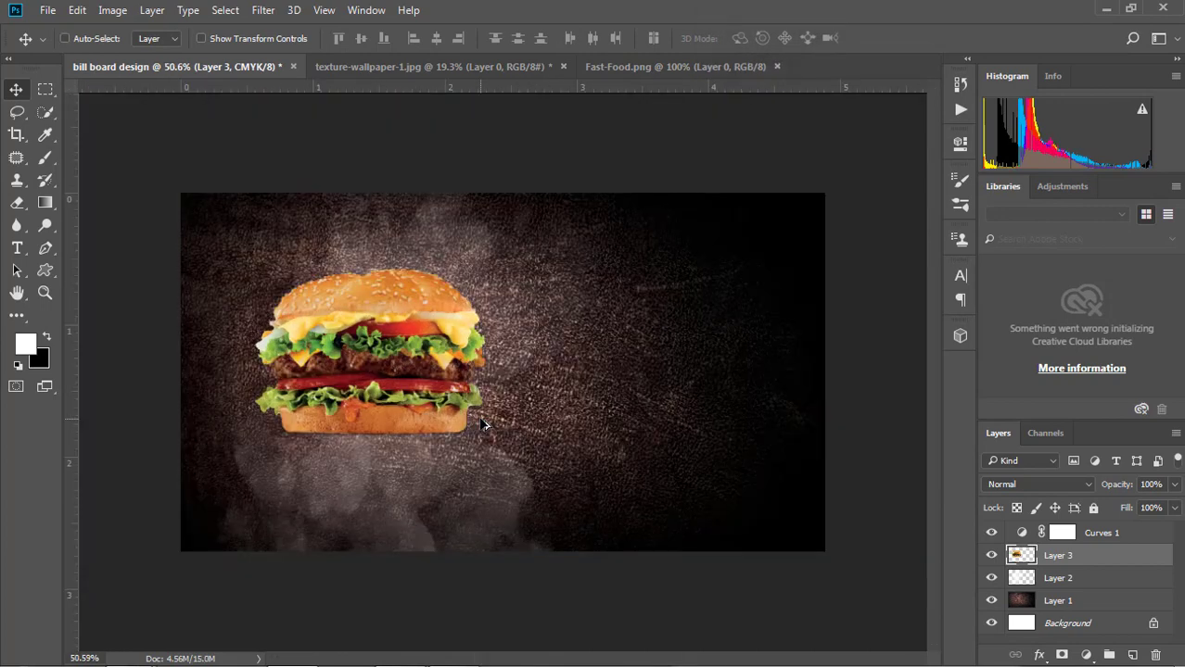
{"action": "scroll", "coordinate": [461, 454], "scroll_direction": "up", "scroll_amount": 1}
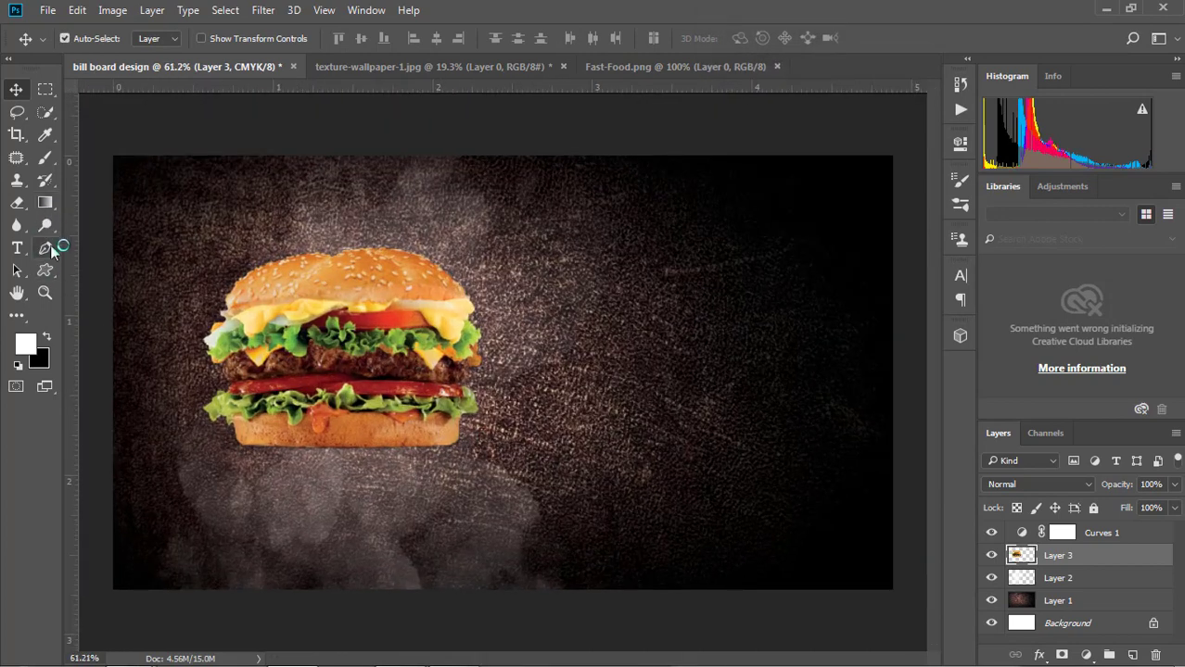
Draw a wide flat ellipse under the burger with the Ellipse Tool
{"action": "left_click", "coordinate": [44, 202]}
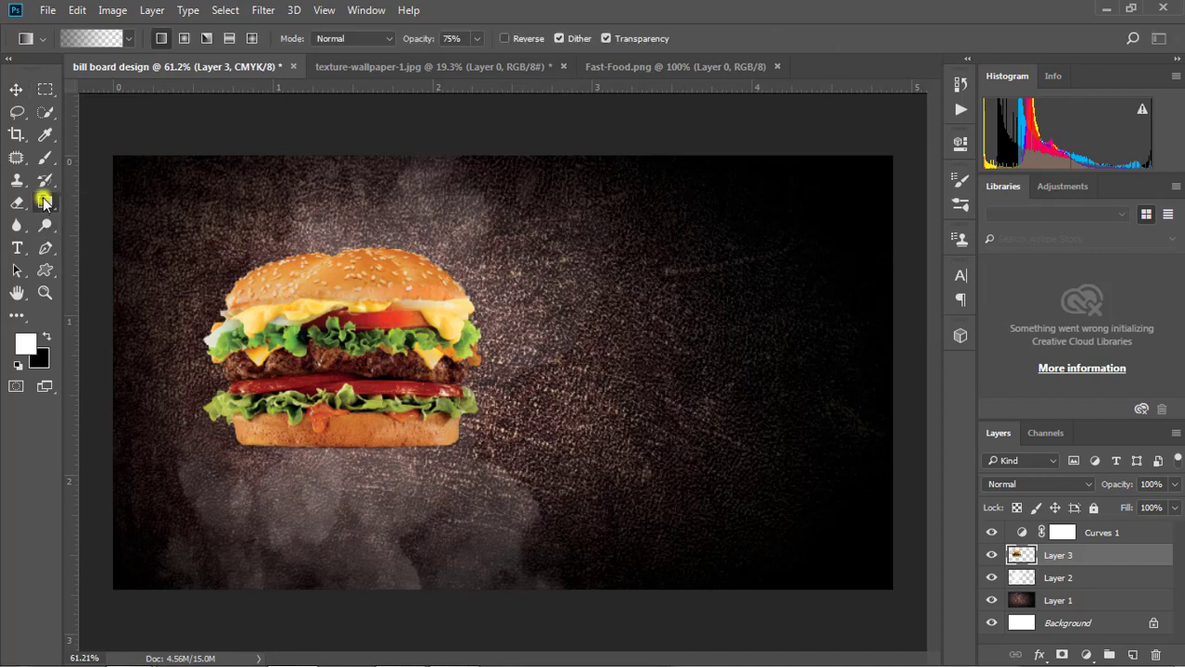
{"action": "left_click", "coordinate": [44, 270]}
{"action": "left_click", "coordinate": [103, 302]}
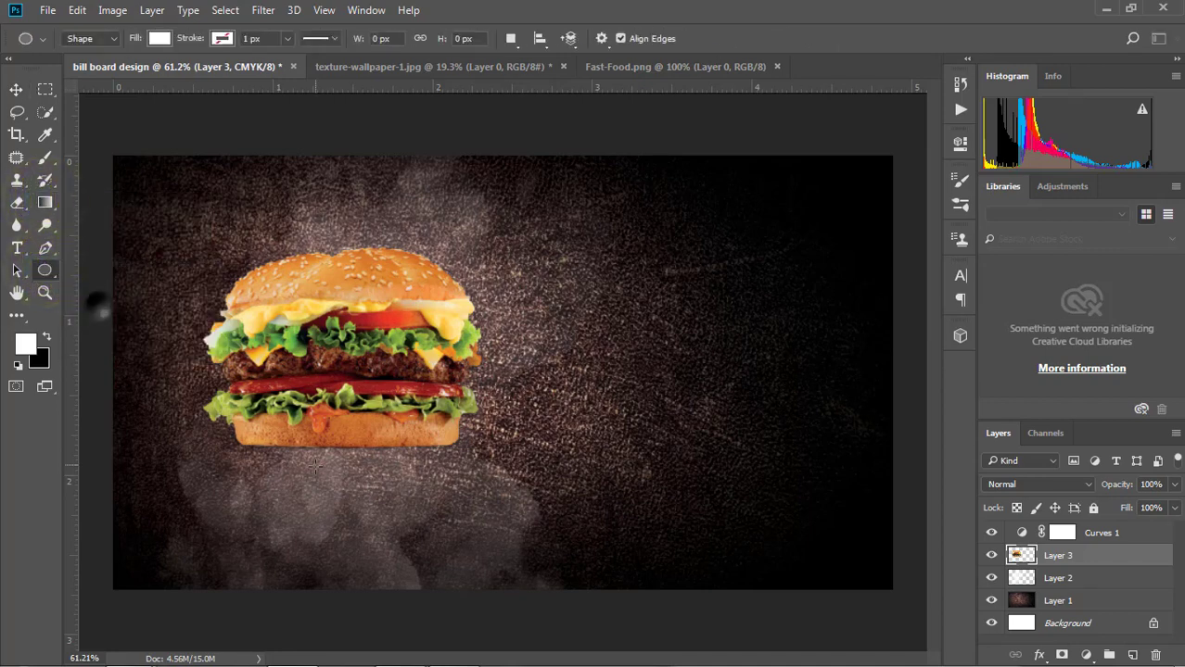
{"action": "left_click", "coordinate": [1108, 538]}
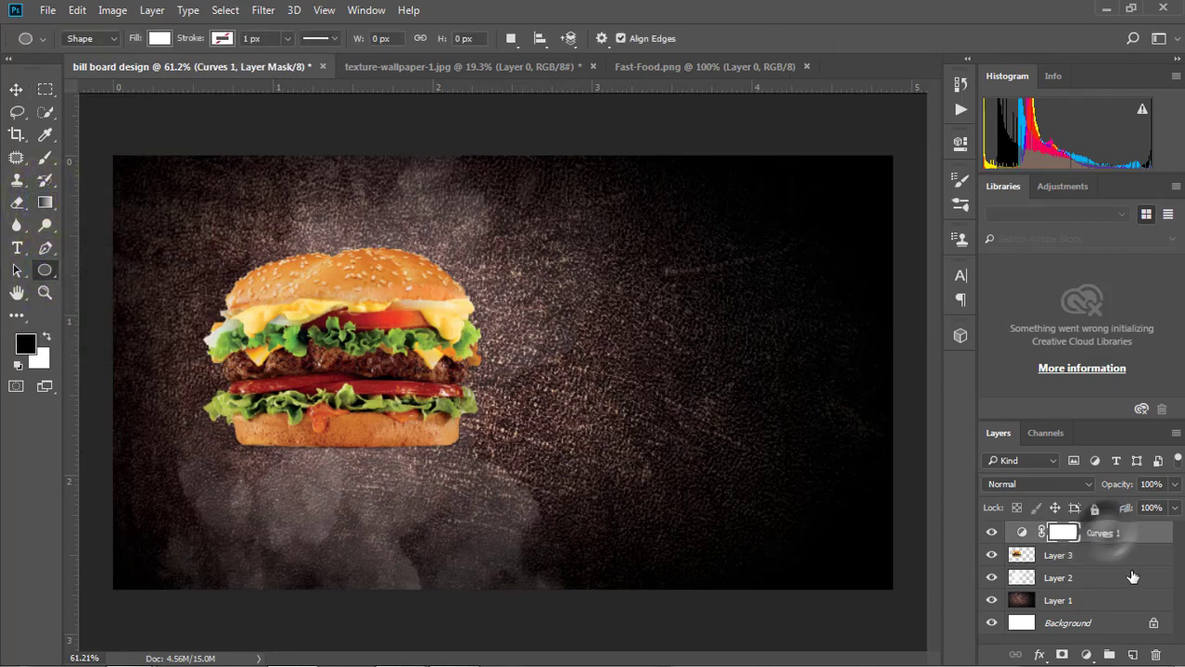
{"action": "left_click", "coordinate": [1133, 656]}
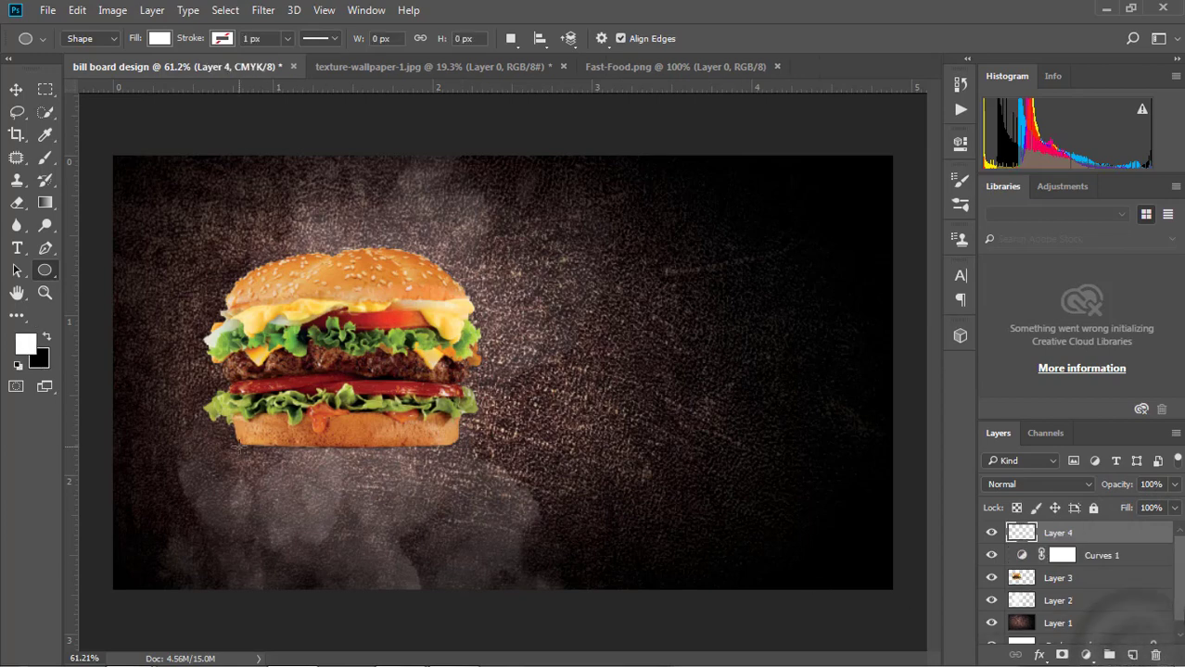
{"action": "left_click_drag", "start_coordinate": [346, 468], "coordinate": [466, 466]}
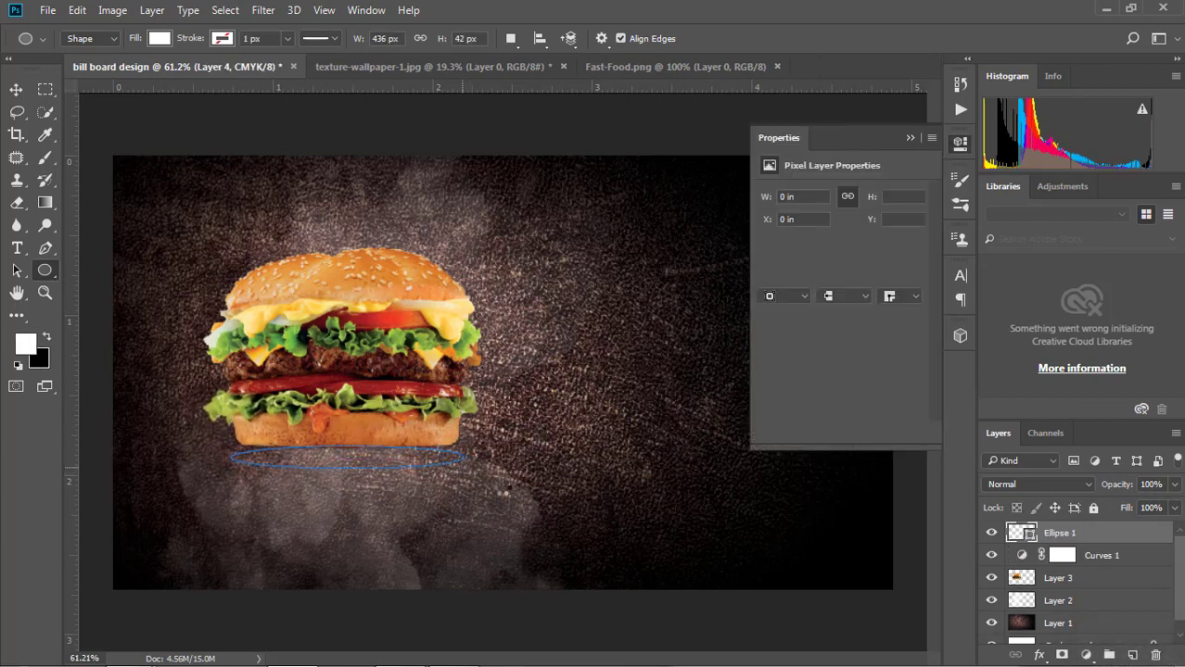
Fill the oval black and tuck it just beneath the burger's bottom bun
{"action": "left_click", "coordinate": [47, 335]}
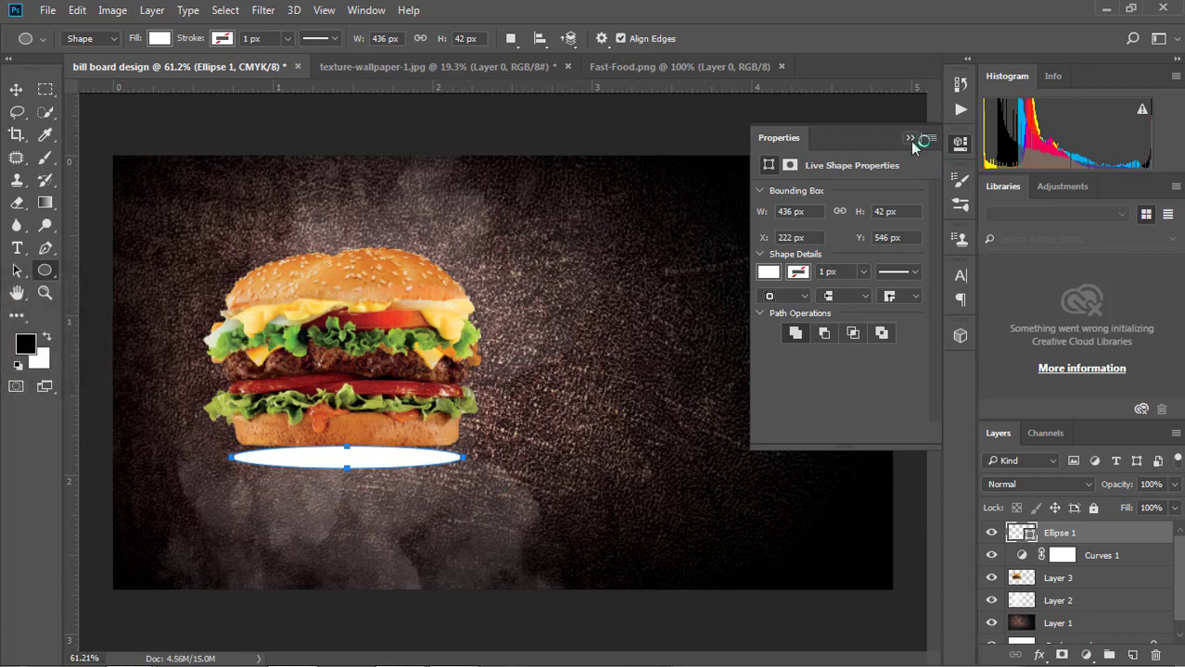
{"action": "left_click", "coordinate": [909, 137]}
{"action": "key", "text": "v"}
{"action": "left_click_drag", "start_coordinate": [374, 461], "coordinate": [369, 456]}
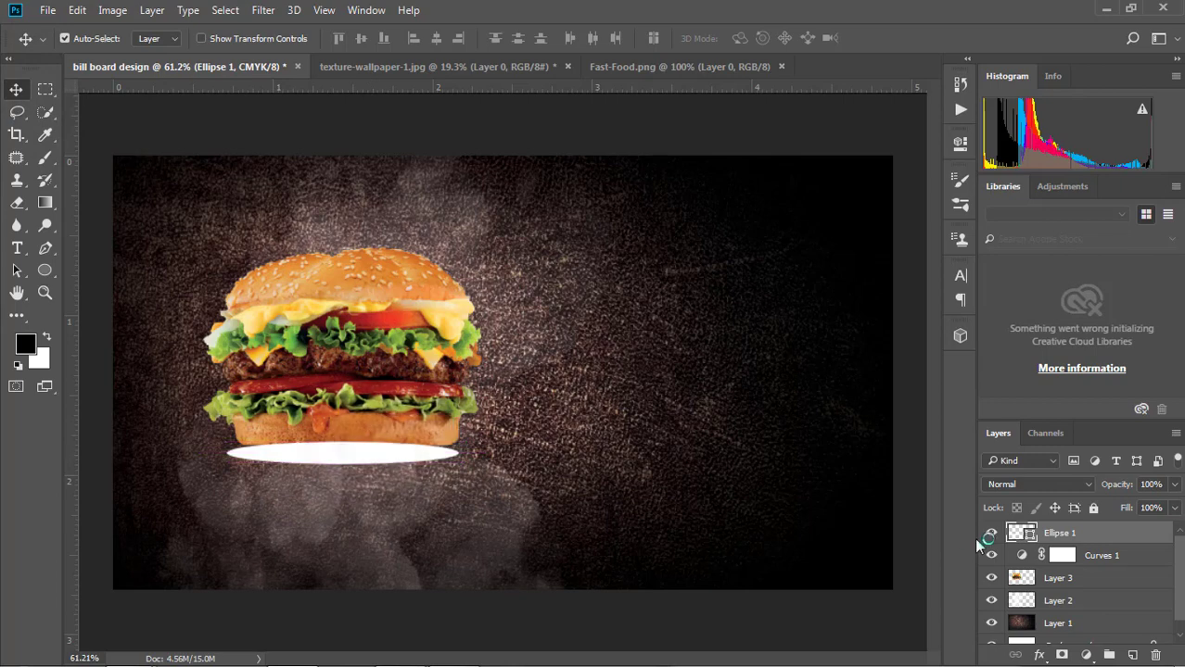
{"action": "double_click", "coordinate": [1023, 533]}
{"action": "left_click", "coordinate": [680, 534]}
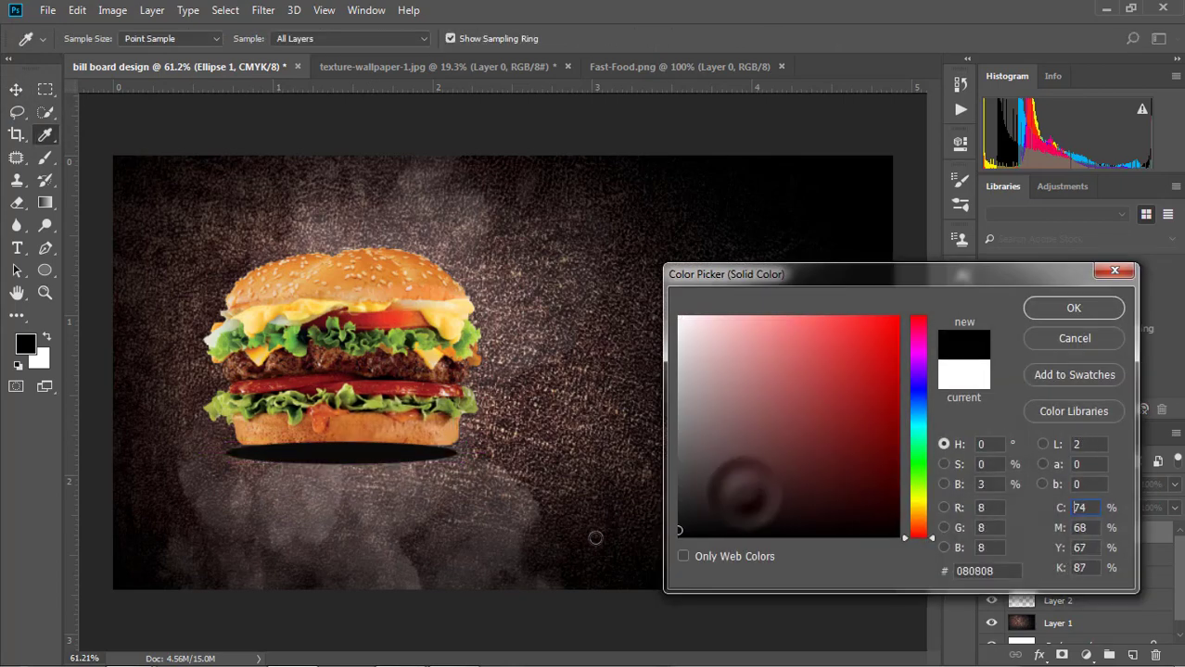
{"action": "left_click", "coordinate": [1103, 308]}
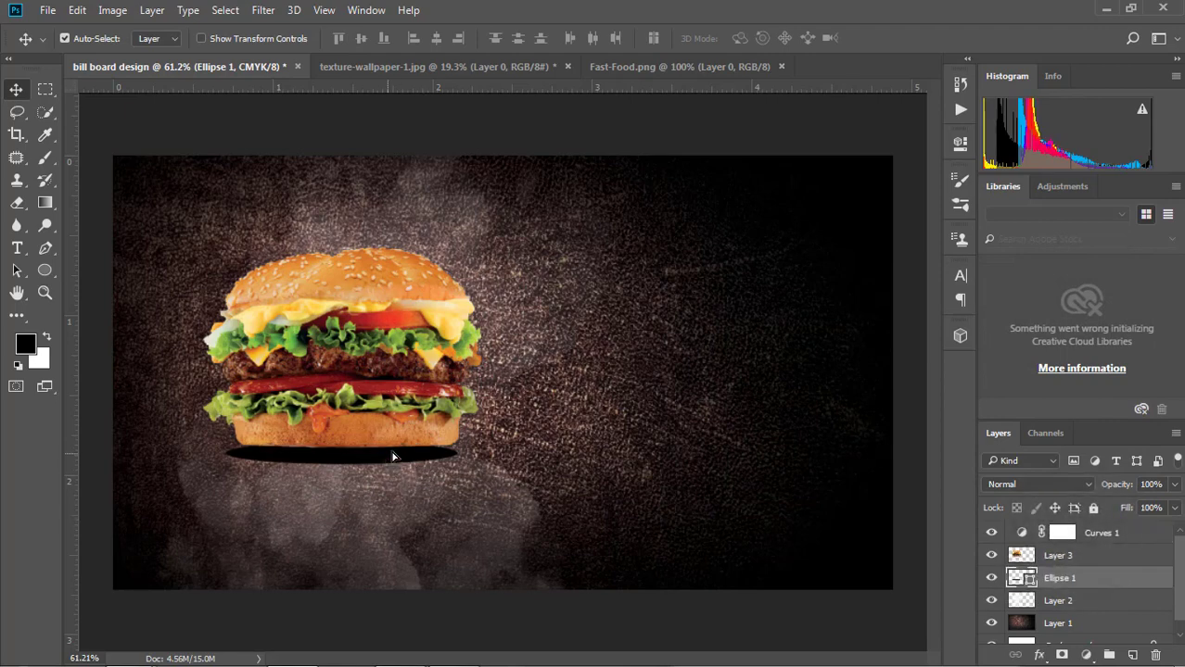
{"action": "left_click_drag", "start_coordinate": [392, 456], "coordinate": [392, 448]}
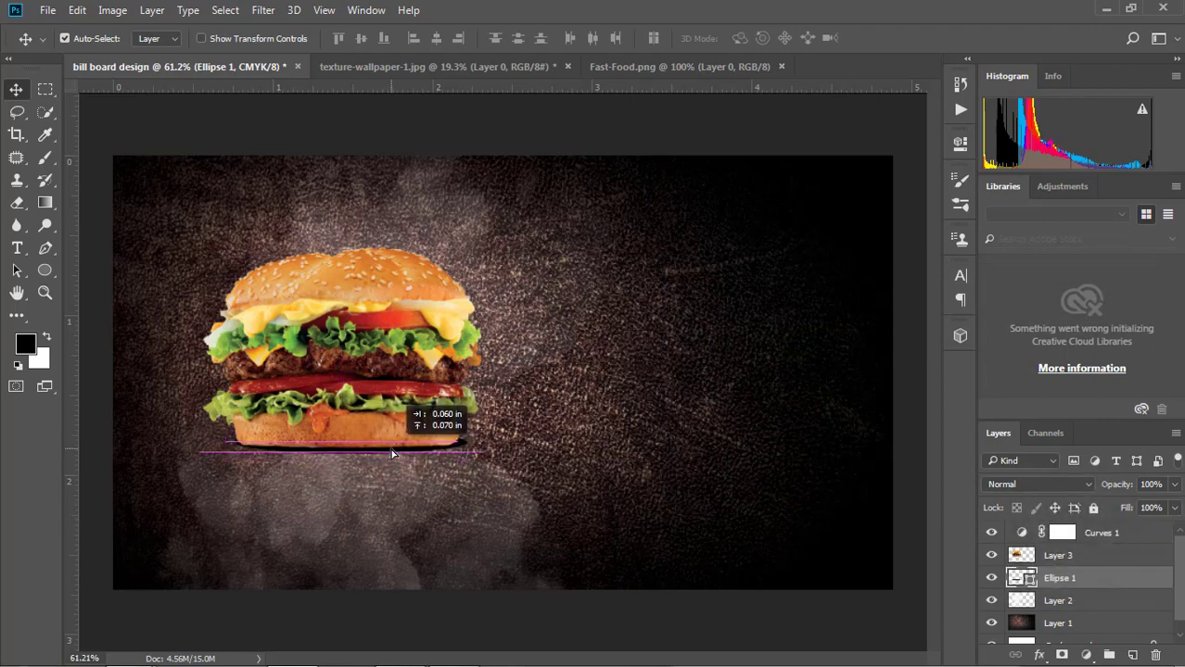
{"action": "left_click_drag", "start_coordinate": [391, 453], "coordinate": [390, 448]}
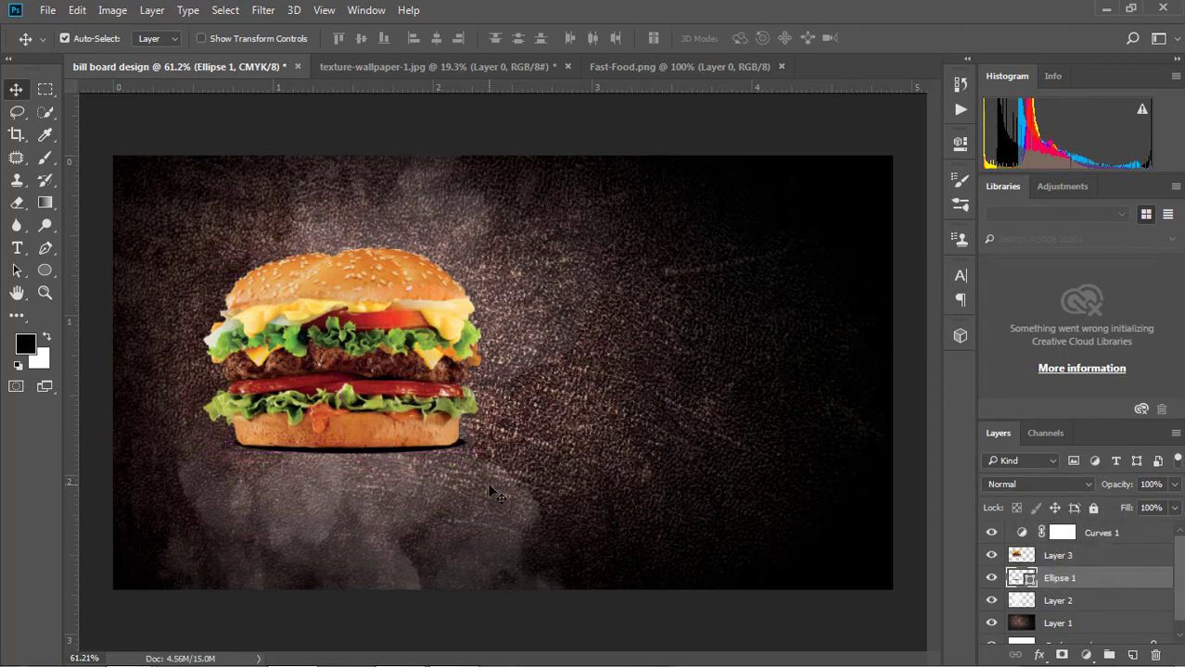
{"action": "left_click", "coordinate": [263, 9]}
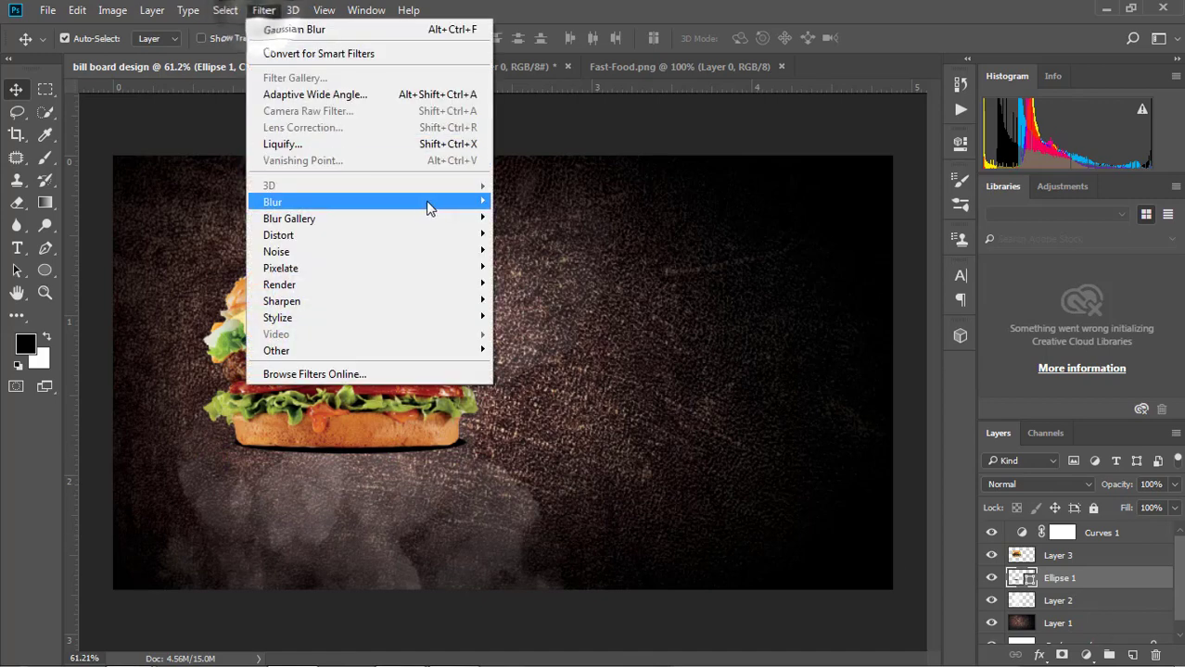
Convert the oval to a smart object and apply a Gaussian Blur of about 5.4 radius
{"action": "left_click", "coordinate": [554, 269]}
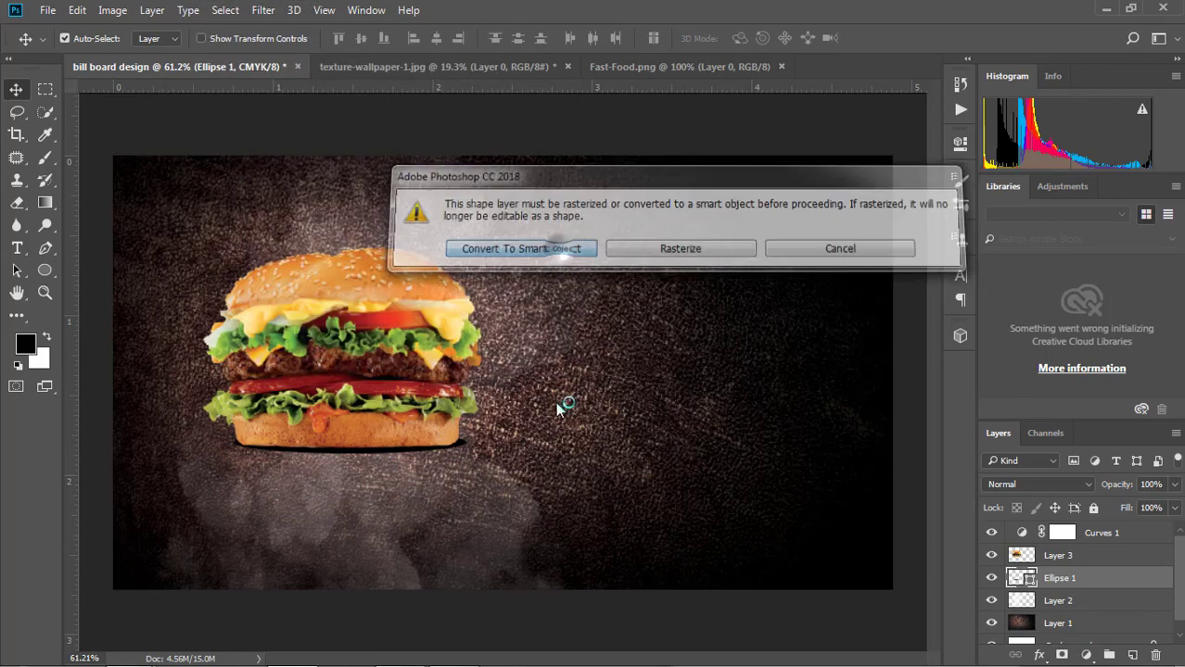
{"action": "key", "text": "Return"}
{"action": "mouse_move", "coordinate": [883, 456]}
{"action": "left_mouse_down"}
{"action": "mouse_move", "coordinate": [842, 460]}
{"action": "mouse_move", "coordinate": [854, 456]}
{"action": "left_mouse_up"}
{"action": "left_click", "coordinate": [1026, 221]}
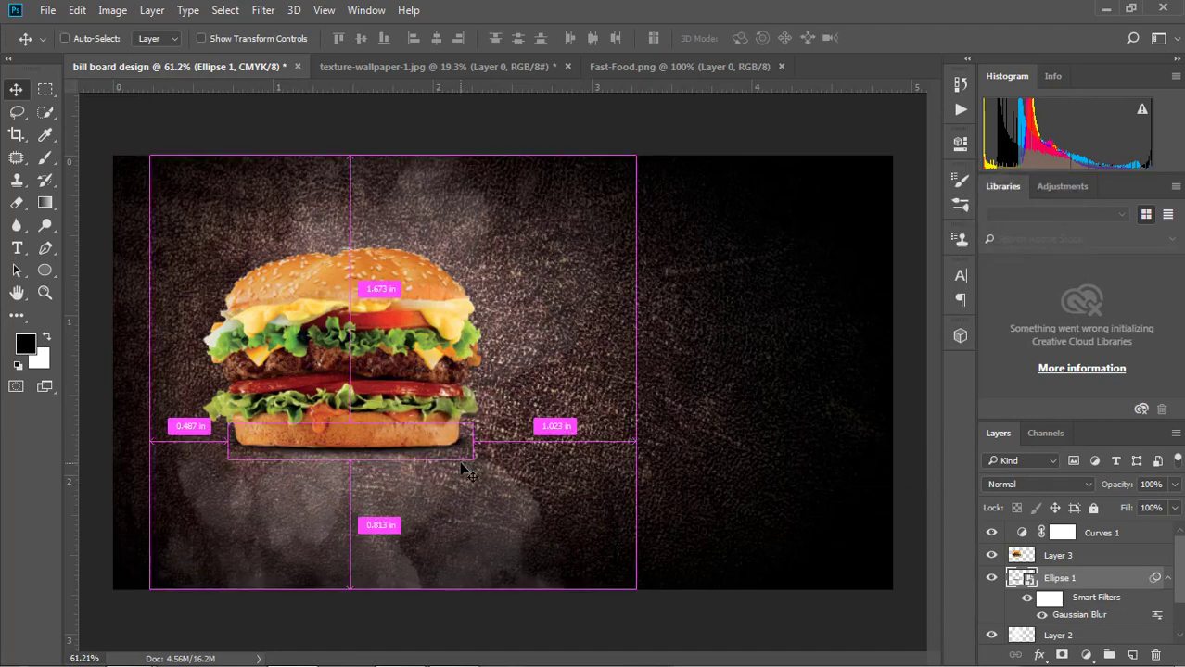
Enlarge the blurred shadow and move the burger down onto it
{"action": "key", "text": "ctrl+t"}
{"action": "left_click", "coordinate": [572, 261]}
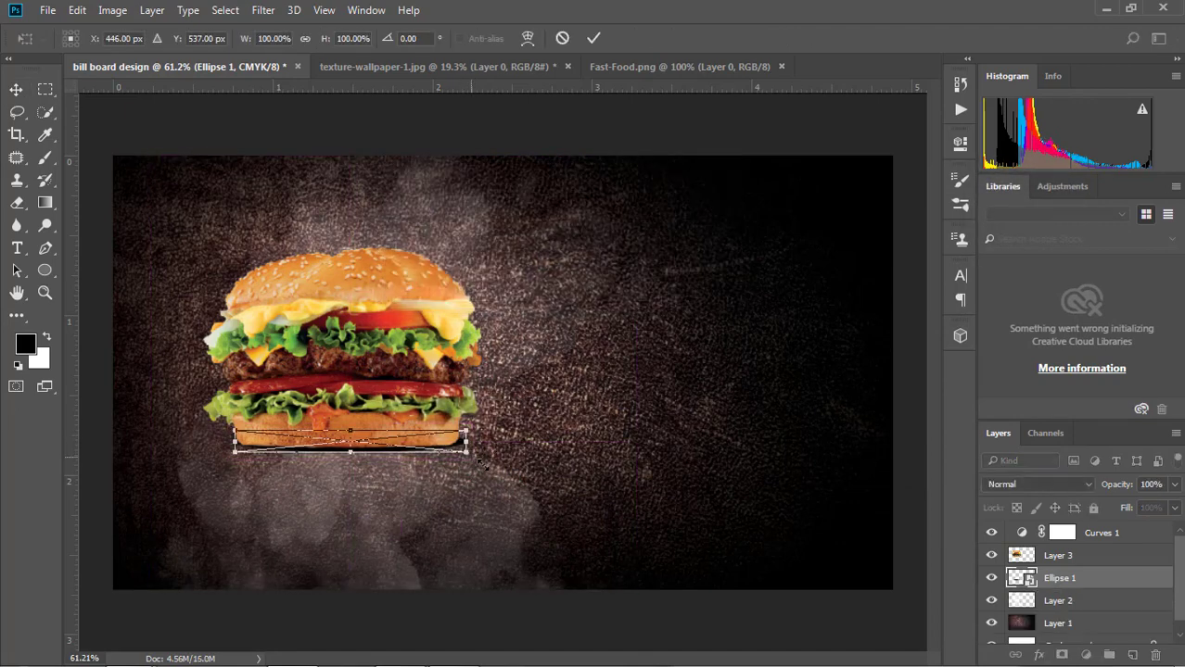
{"action": "left_click_drag", "start_coordinate": [467, 451], "coordinate": [483, 458]}
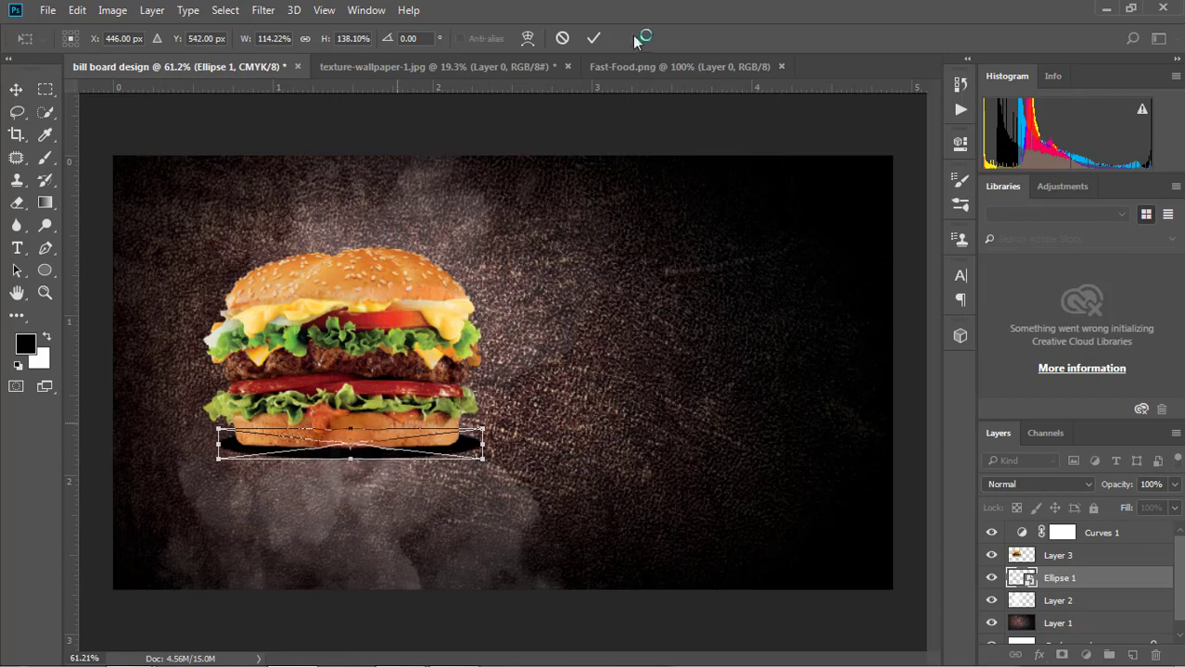
{"action": "left_click", "coordinate": [594, 38]}
{"action": "left_click_drag", "start_coordinate": [397, 454], "coordinate": [399, 462]}
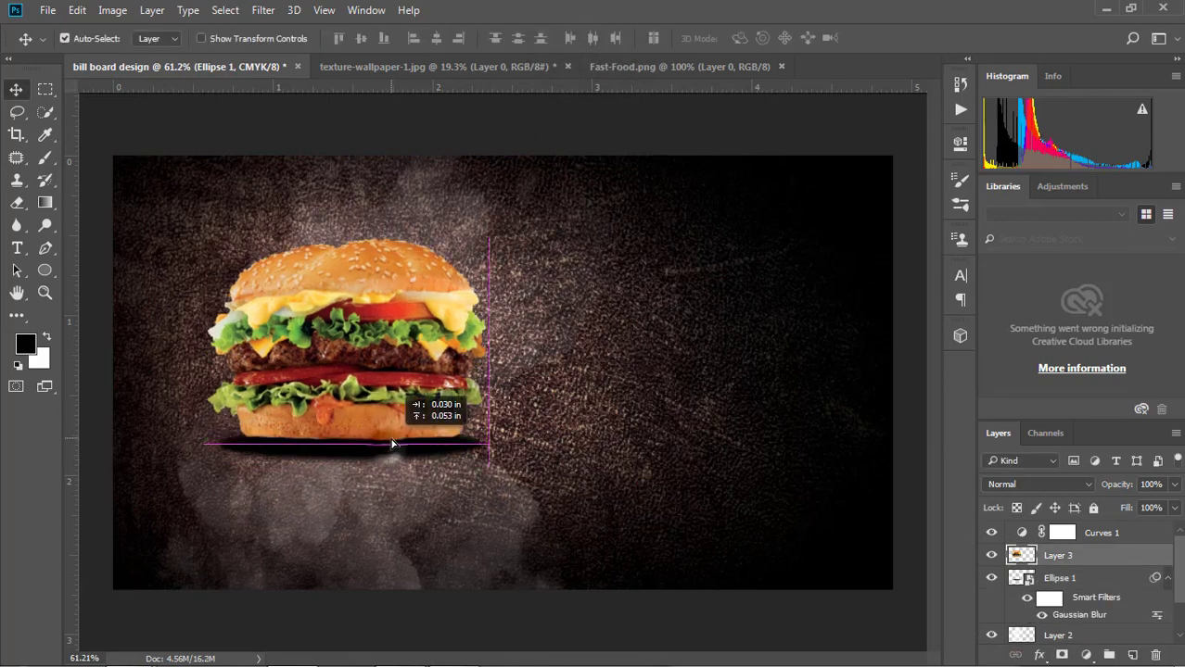
{"action": "left_click", "coordinate": [418, 448]}
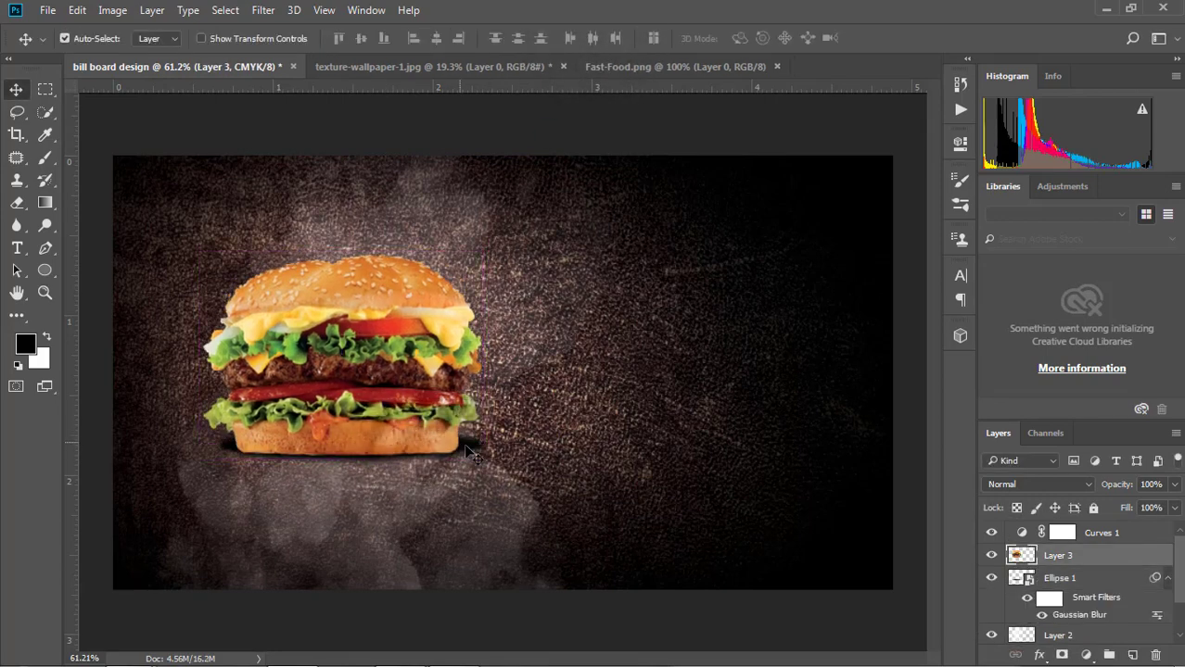
Enlarge the burger to about 113% and shift it slightly down
{"action": "key", "text": "ctrl+t"}
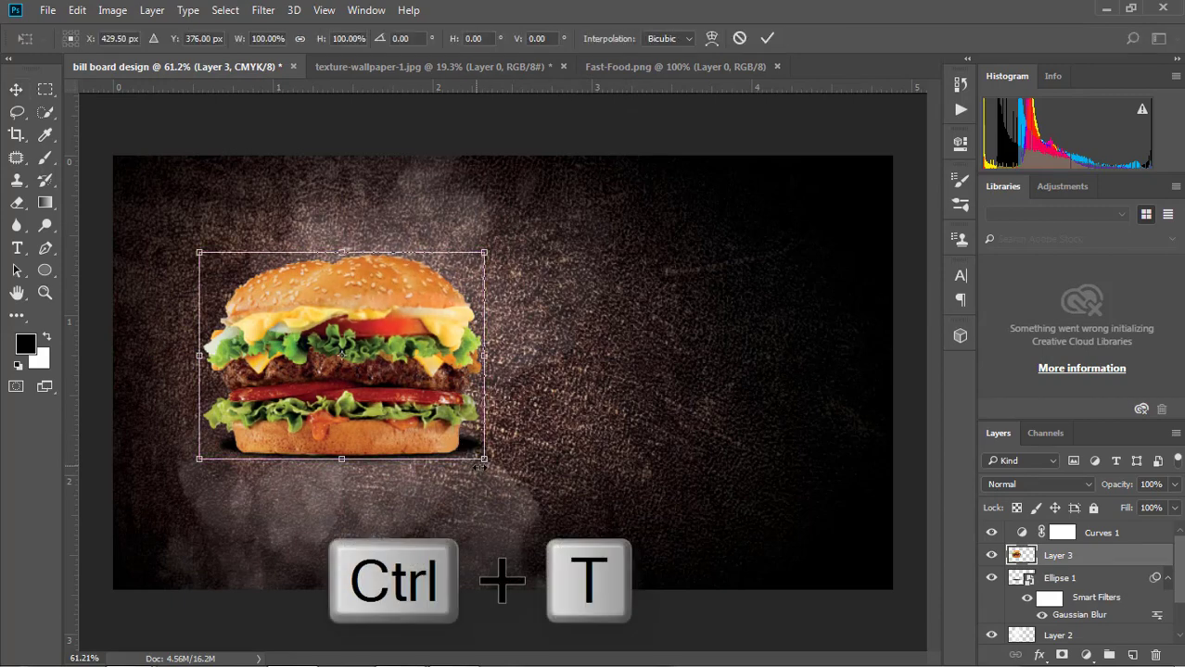
{"action": "left_click_drag", "start_coordinate": [479, 457], "coordinate": [513, 490]}
{"action": "left_click_drag", "start_coordinate": [412, 418], "coordinate": [412, 438]}
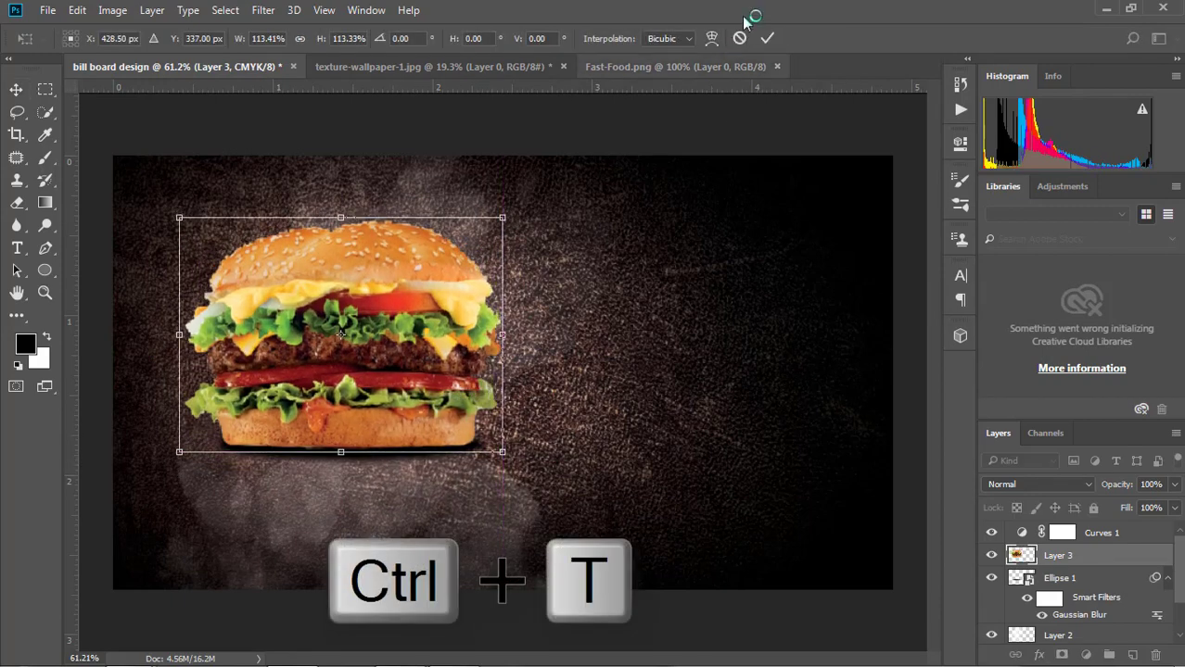
{"action": "left_click", "coordinate": [767, 38]}
{"action": "key", "text": "ctrl+0"}
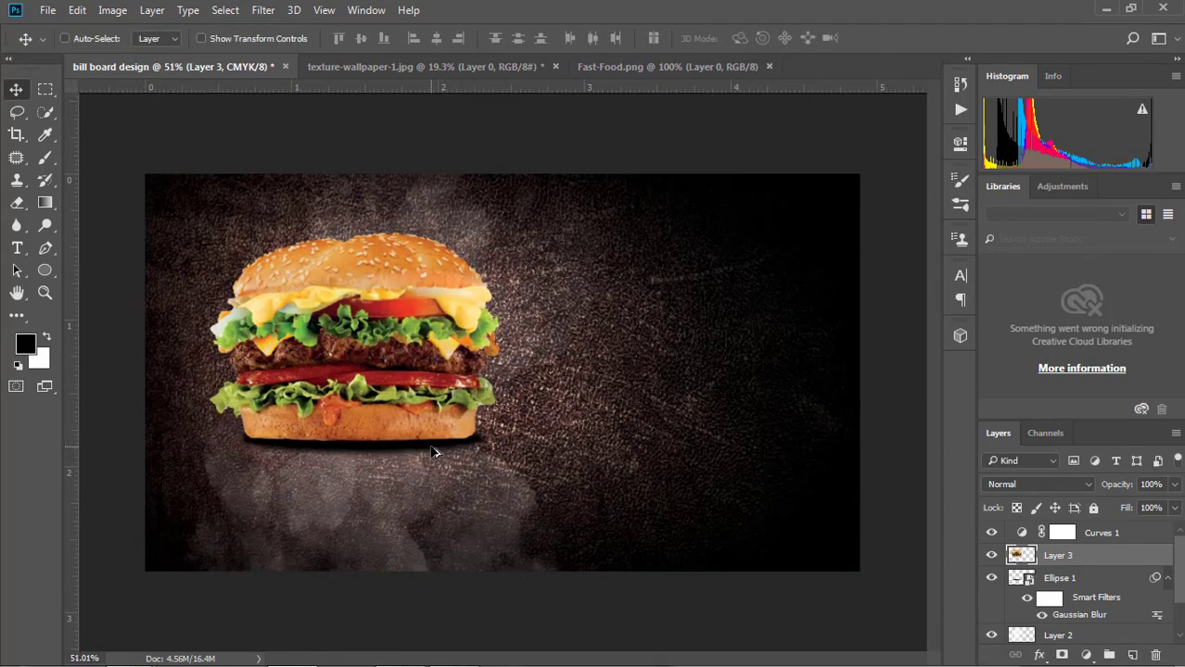
Resize the Ellipse 1 shadow to about 101% width
{"action": "left_click", "coordinate": [478, 430]}
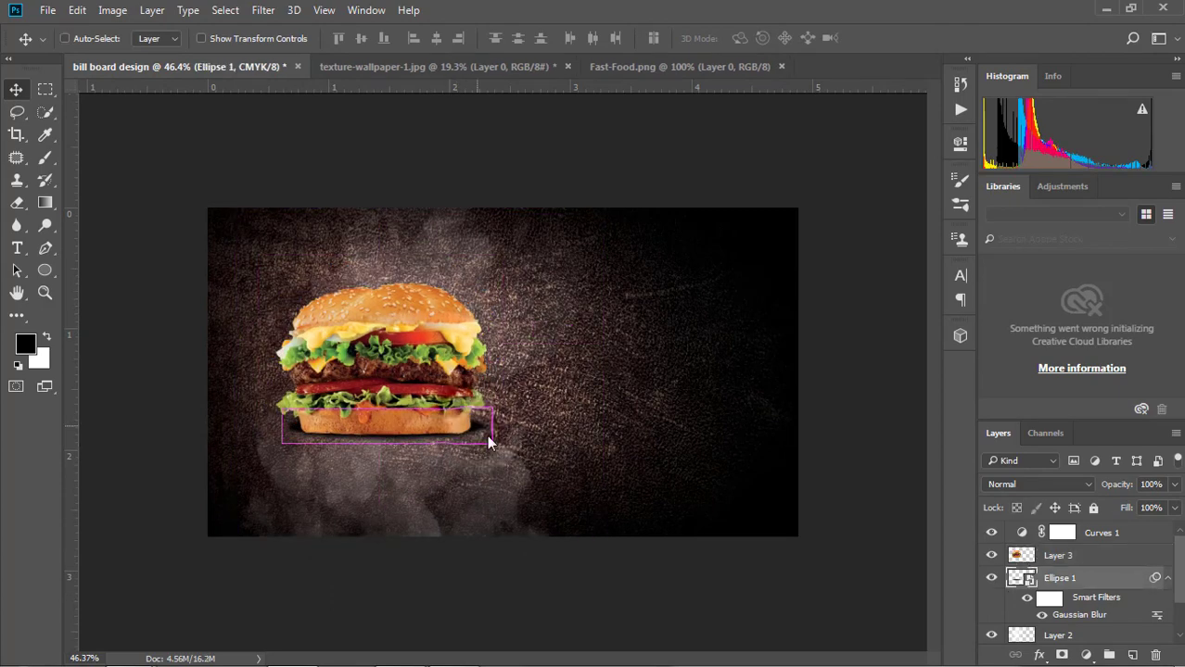
{"action": "key", "text": "ctrl+t"}
{"action": "key", "text": "Return"}
{"action": "left_click_drag", "start_coordinate": [488, 427], "coordinate": [473, 345]}
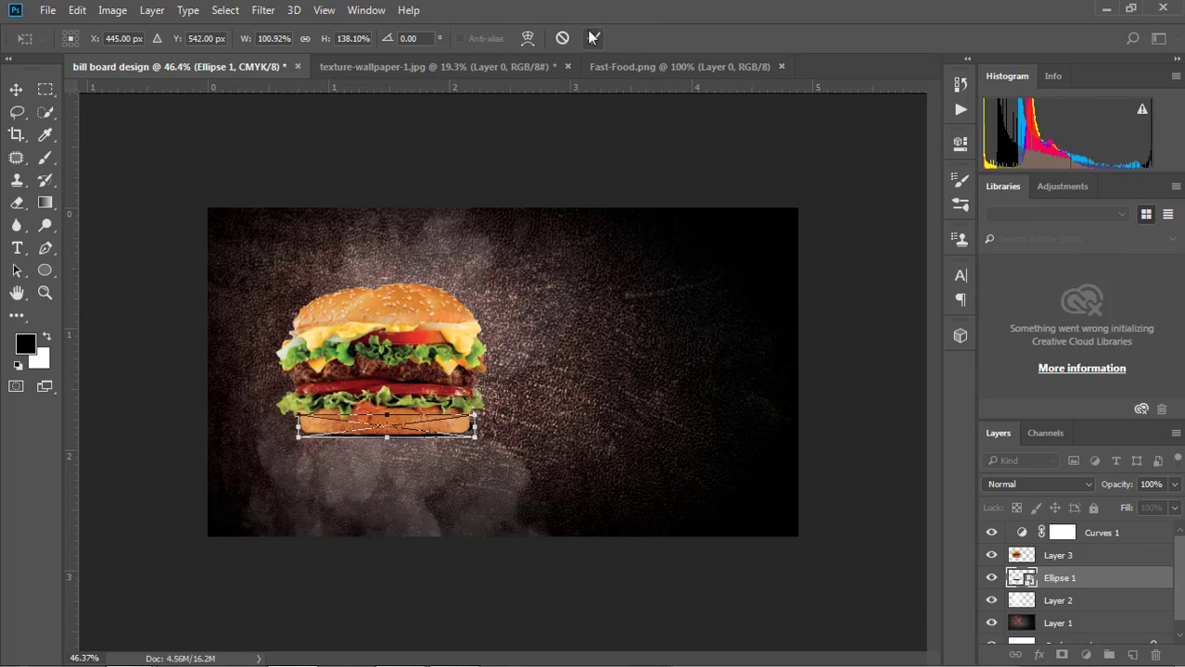
{"action": "key", "text": "Return"}
Tilt the burger slightly counterclockwise and move it up and left
{"action": "left_click", "coordinate": [428, 404]}
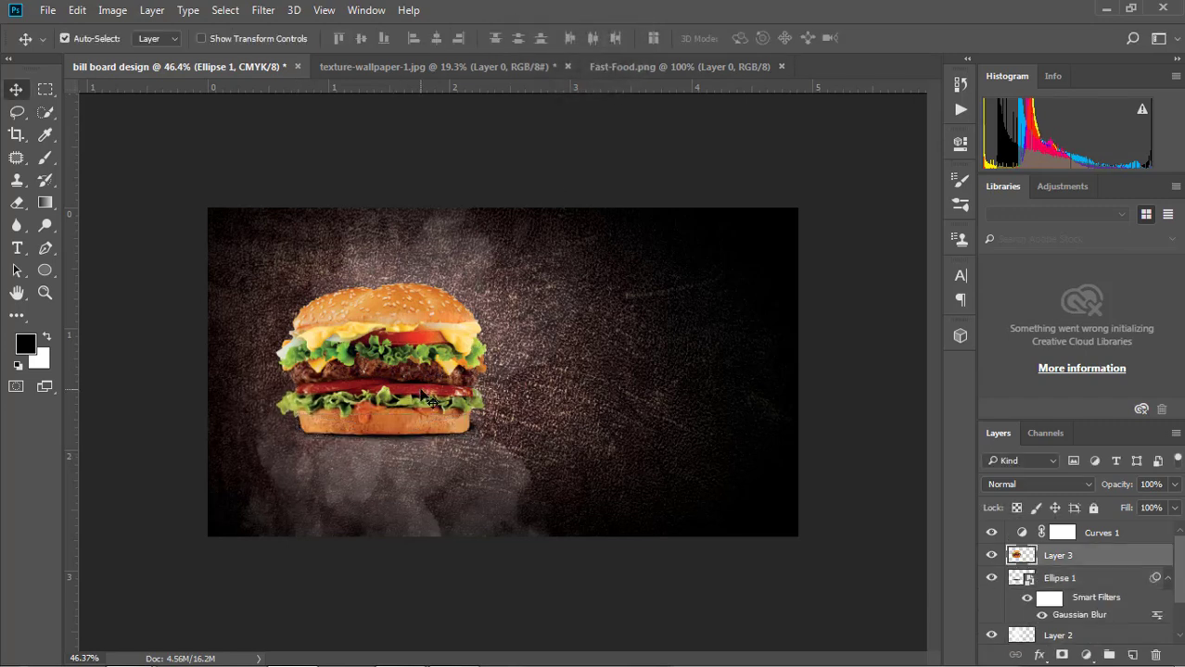
{"action": "key", "text": "ctrl+t"}
{"action": "left_click_drag", "start_coordinate": [496, 446], "coordinate": [500, 434]}
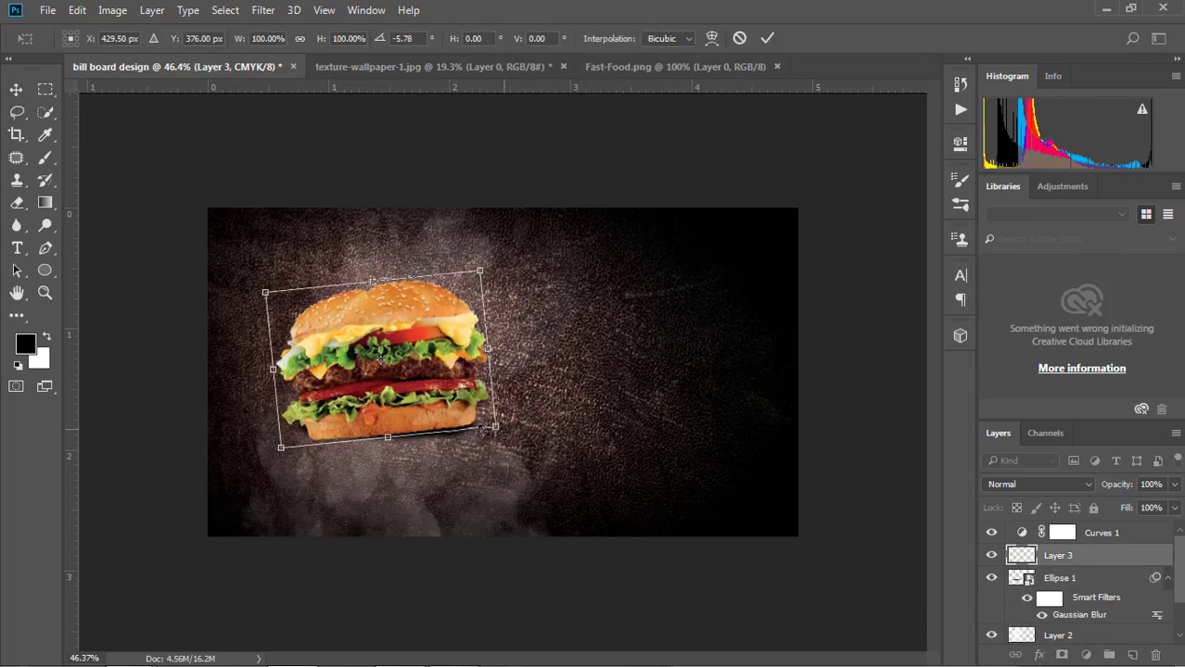
{"action": "left_click_drag", "start_coordinate": [399, 371], "coordinate": [391, 358]}
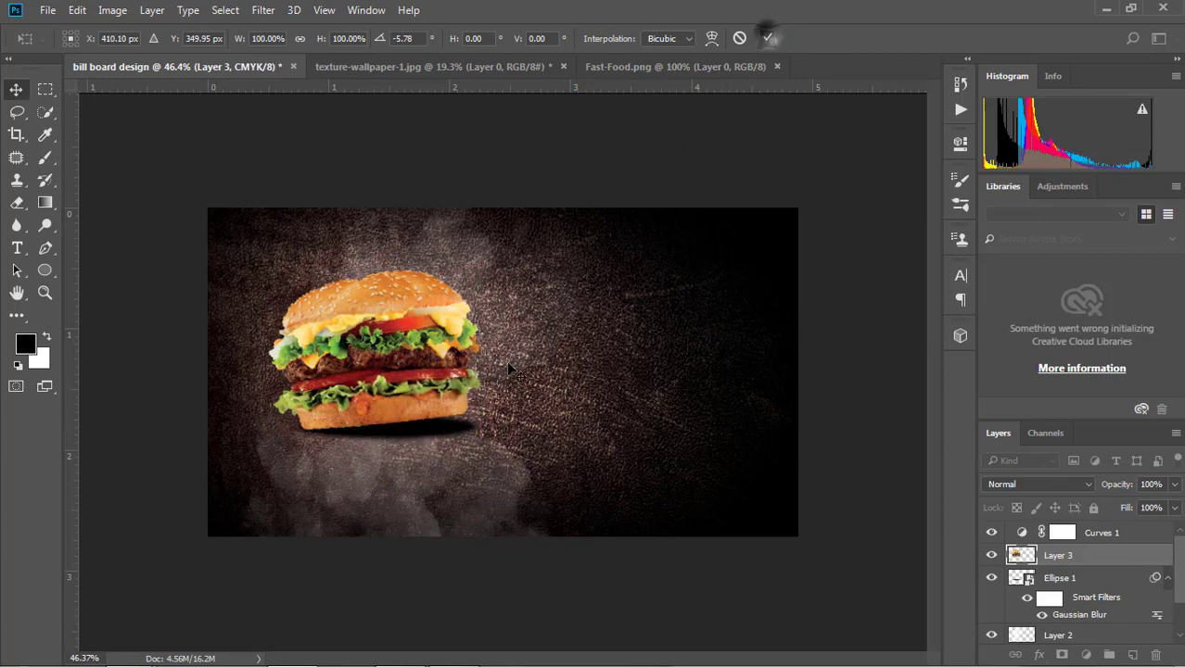
{"action": "left_click", "coordinate": [445, 436]}
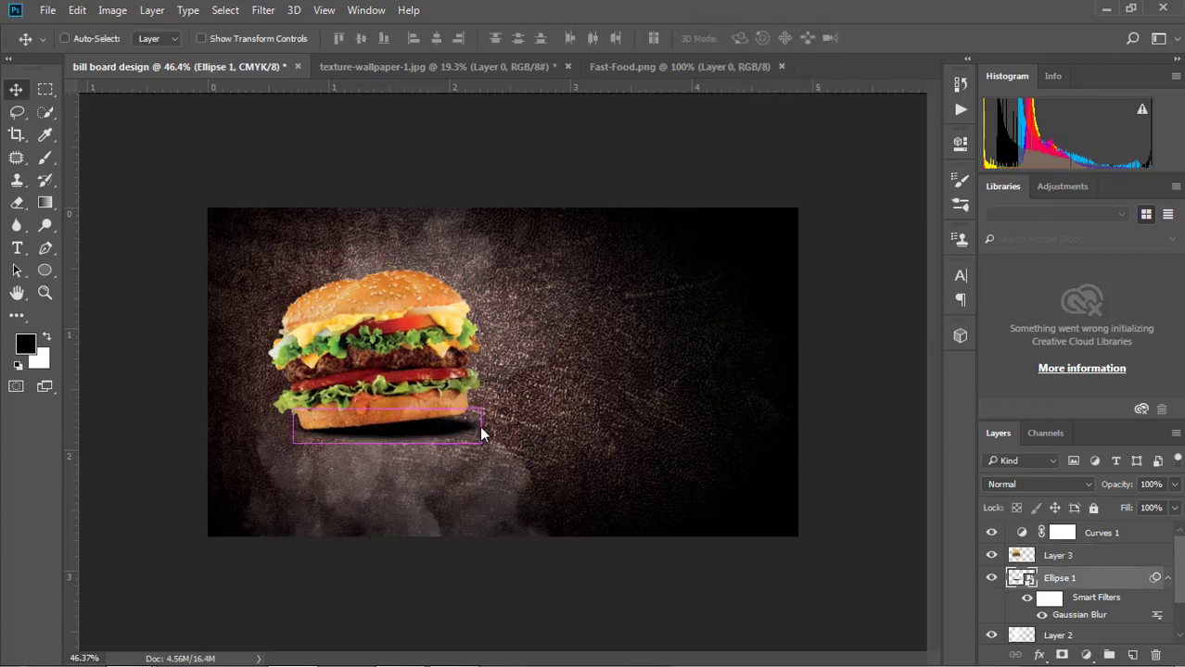
Stretch the Ellipse 1 shadow taller beneath the tilted burger
{"action": "key", "text": "ctrl+t"}
{"action": "left_click", "coordinate": [561, 258]}
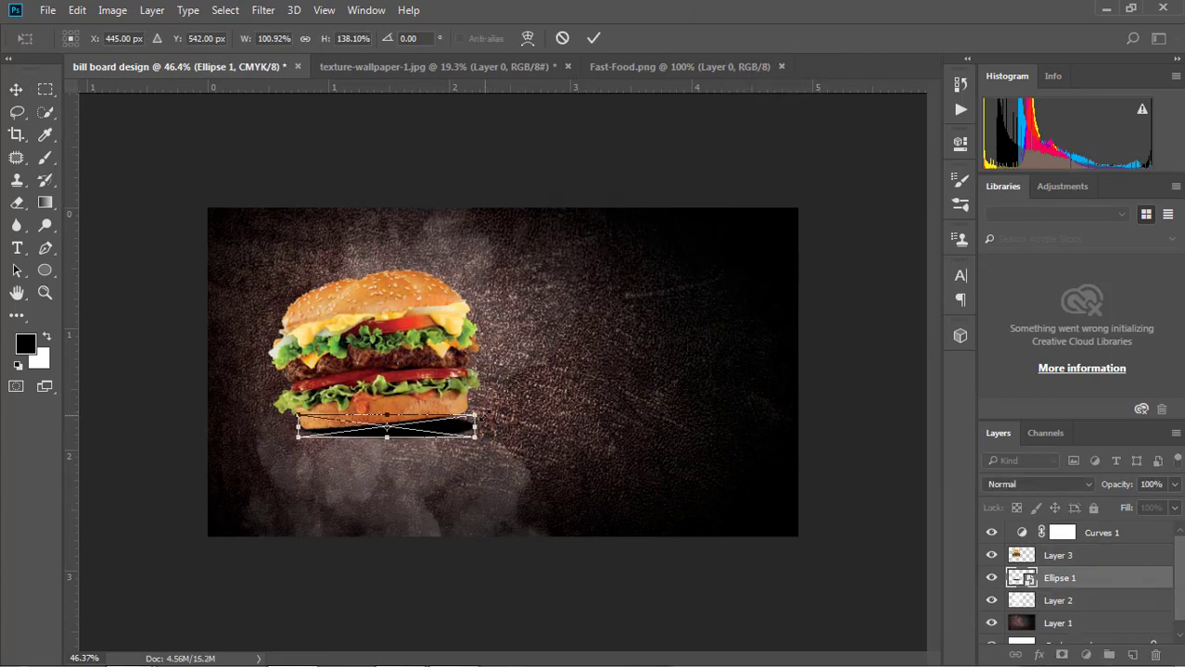
{"action": "left_click_drag", "start_coordinate": [486, 408], "coordinate": [471, 407]}
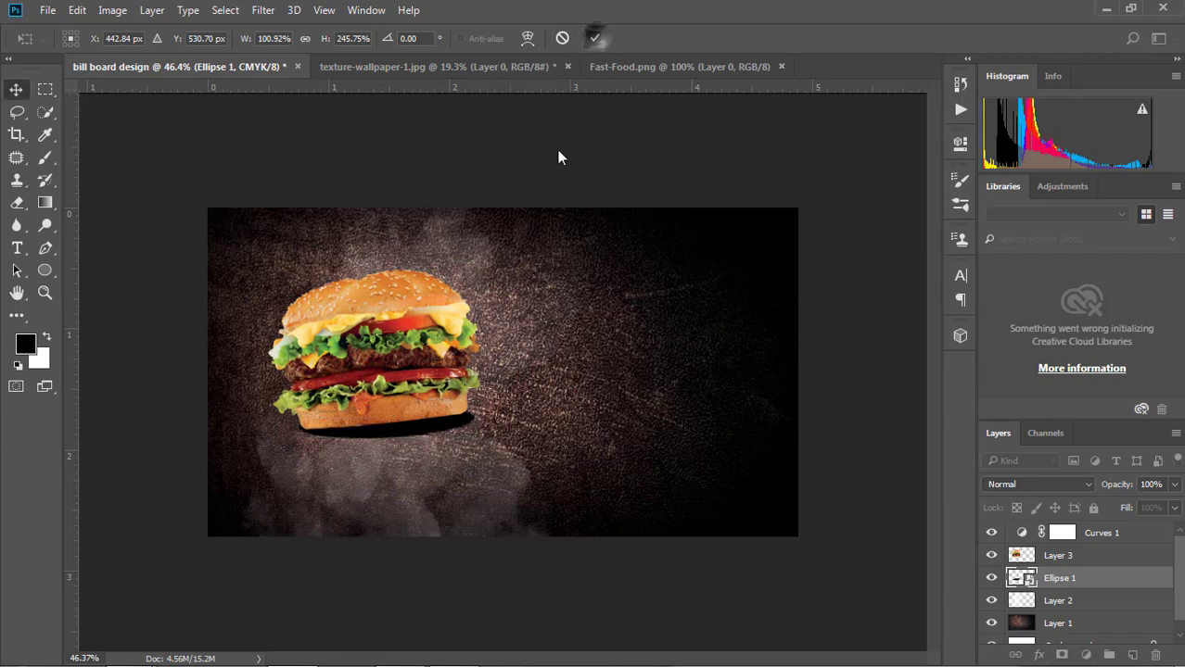
{"action": "left_click", "coordinate": [595, 38]}
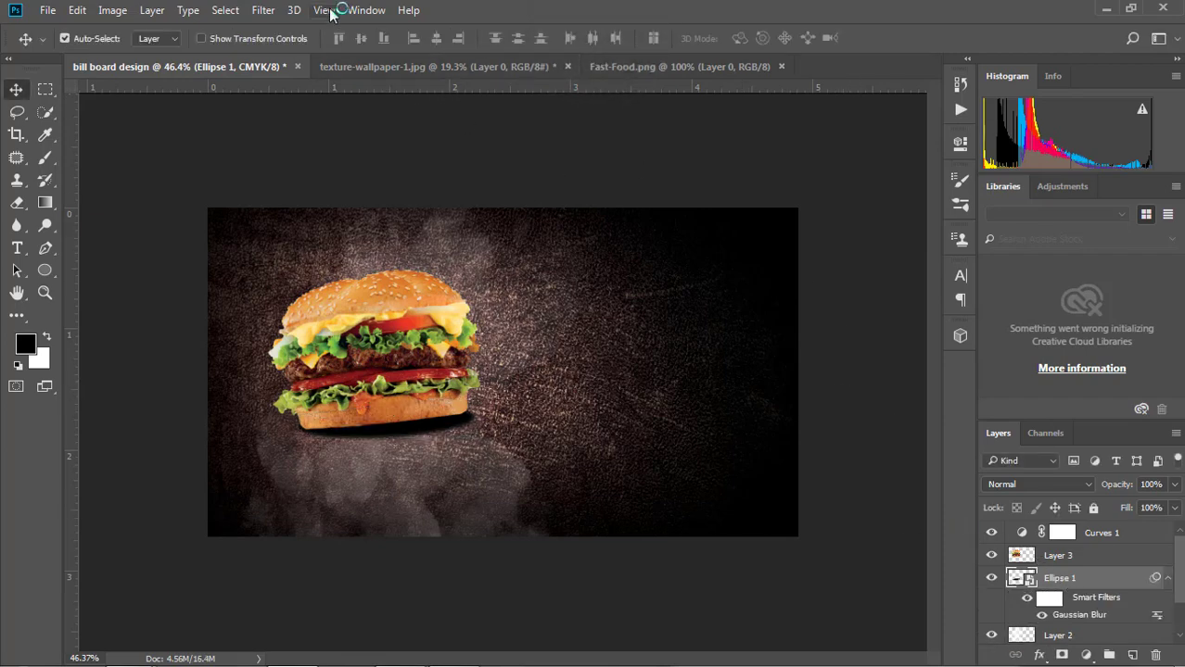
{"action": "left_click", "coordinate": [262, 10]}
{"action": "mouse_move", "coordinate": [273, 202]}
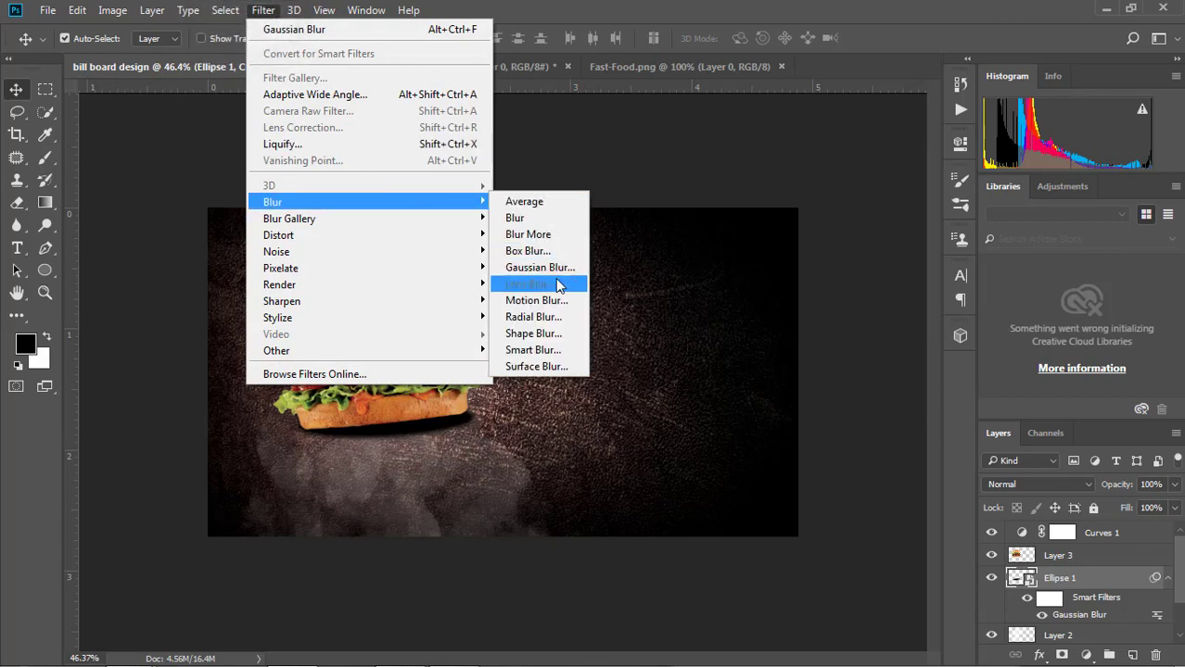
Apply an 8.8 px Gaussian Blur to the Ellipse 1 shadow and zoom to inspect it
{"action": "left_click", "coordinate": [565, 268]}
{"action": "mouse_move", "coordinate": [854, 457]}
{"action": "left_mouse_down"}
{"action": "mouse_move", "coordinate": [884, 462]}
{"action": "mouse_move", "coordinate": [872, 460]}
{"action": "left_mouse_up"}
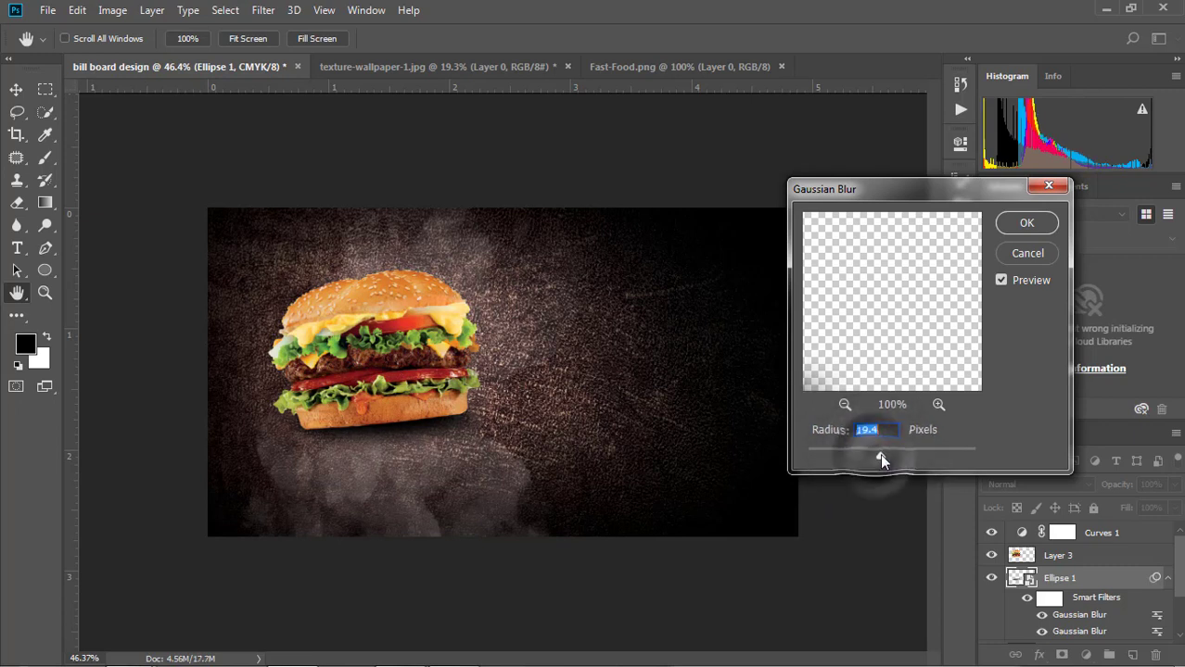
{"action": "left_click_drag", "start_coordinate": [878, 453], "coordinate": [869, 455]}
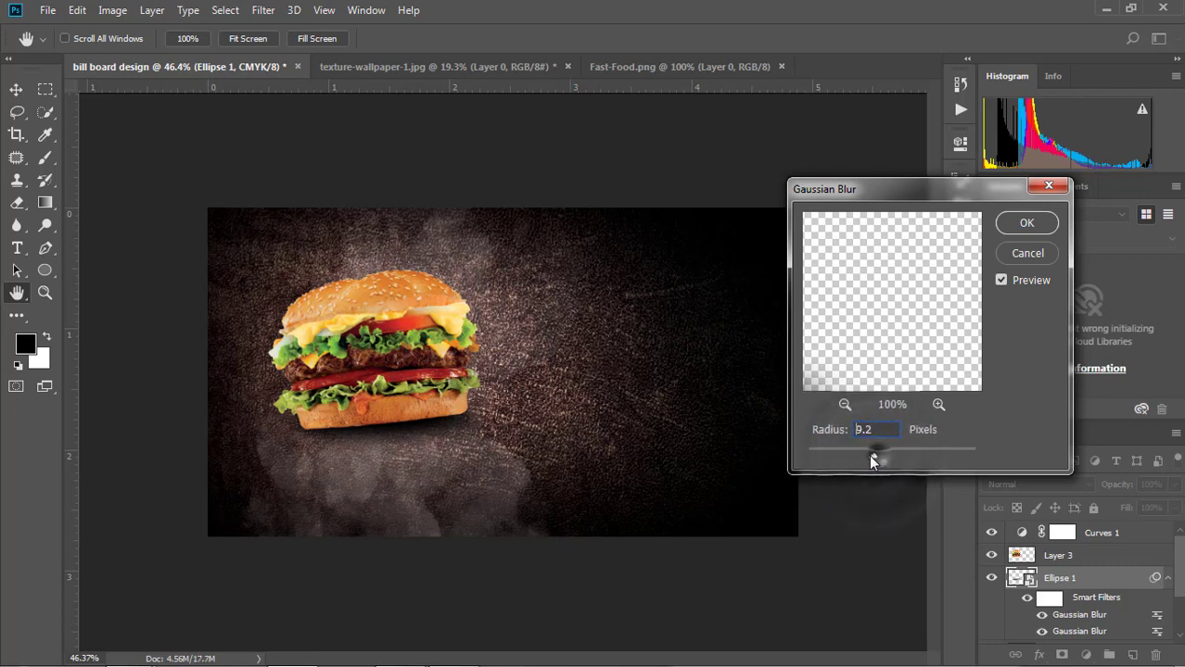
{"action": "left_click", "coordinate": [1026, 225]}
{"action": "scroll", "coordinate": [423, 445], "scroll_direction": "up", "scroll_amount": 3}
{"action": "scroll", "coordinate": [422, 449], "scroll_direction": "up", "scroll_amount": 2}
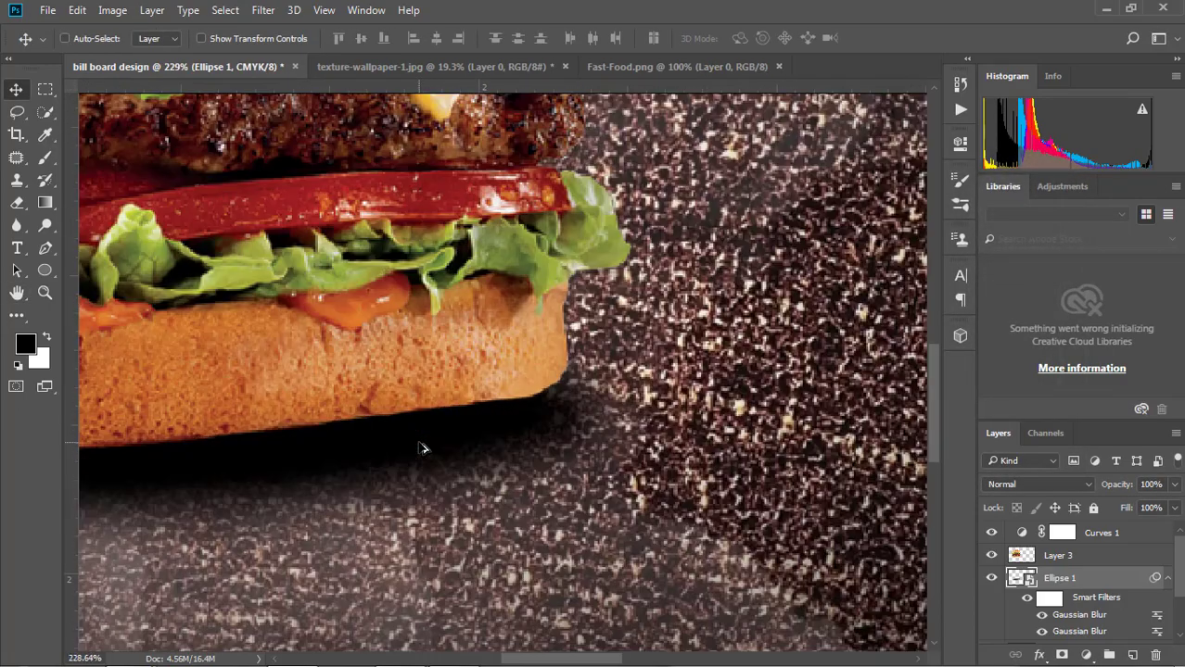
{"action": "scroll", "coordinate": [422, 448], "scroll_direction": "down", "scroll_amount": 3}
{"action": "scroll", "coordinate": [482, 463], "scroll_direction": "down", "scroll_amount": 2}
{"action": "scroll", "coordinate": [530, 482], "scroll_direction": "down", "scroll_amount": 1}
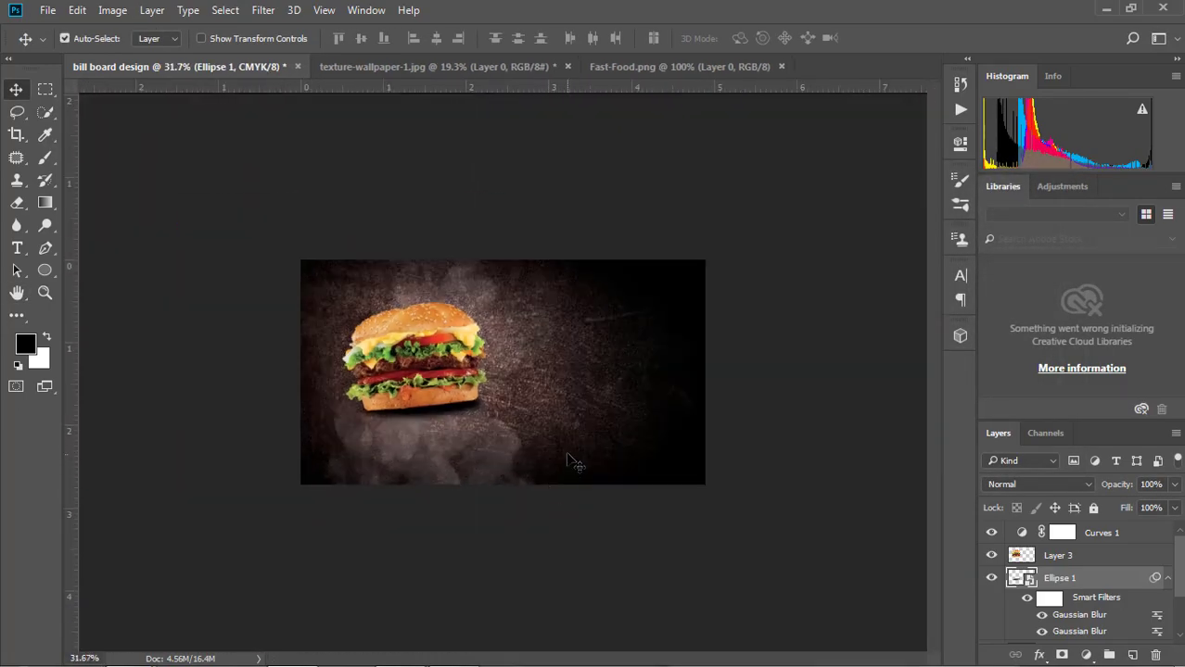
{"action": "scroll", "coordinate": [547, 438], "scroll_direction": "up", "scroll_amount": 1}
{"action": "scroll", "coordinate": [547, 438], "scroll_direction": "up", "scroll_amount": 2}
{"action": "scroll", "coordinate": [547, 439], "scroll_direction": "down", "scroll_amount": 1}
{"action": "scroll", "coordinate": [547, 441], "scroll_direction": "down", "scroll_amount": 1}
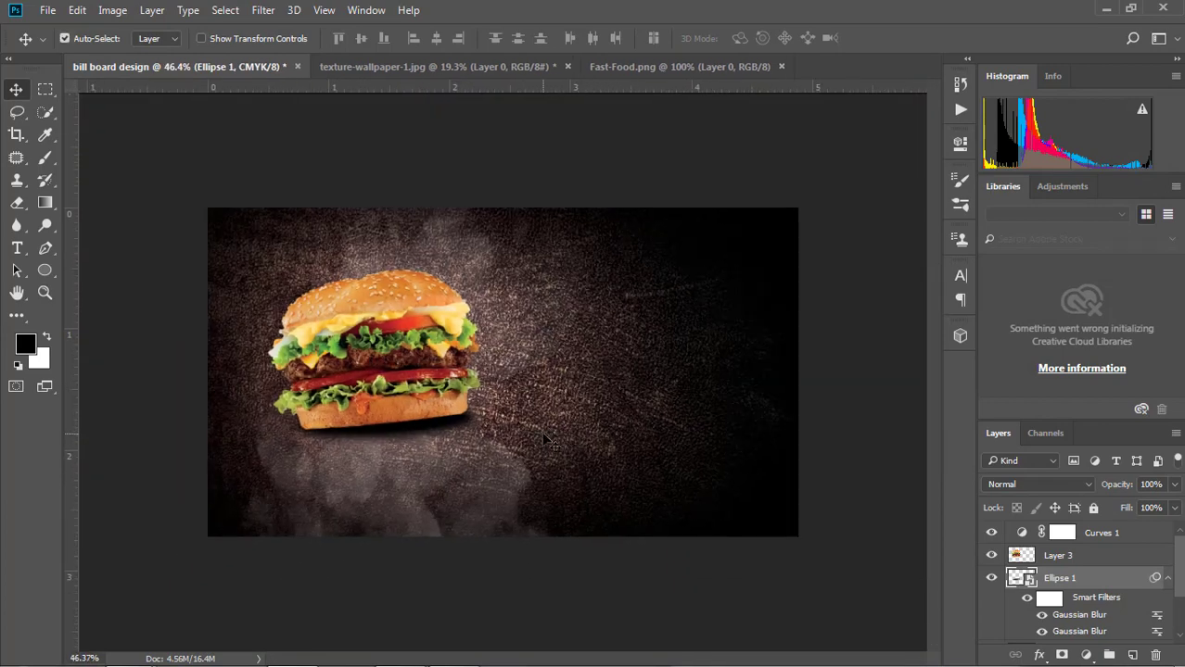
{"action": "scroll", "coordinate": [417, 453], "scroll_direction": "up", "scroll_amount": 1}
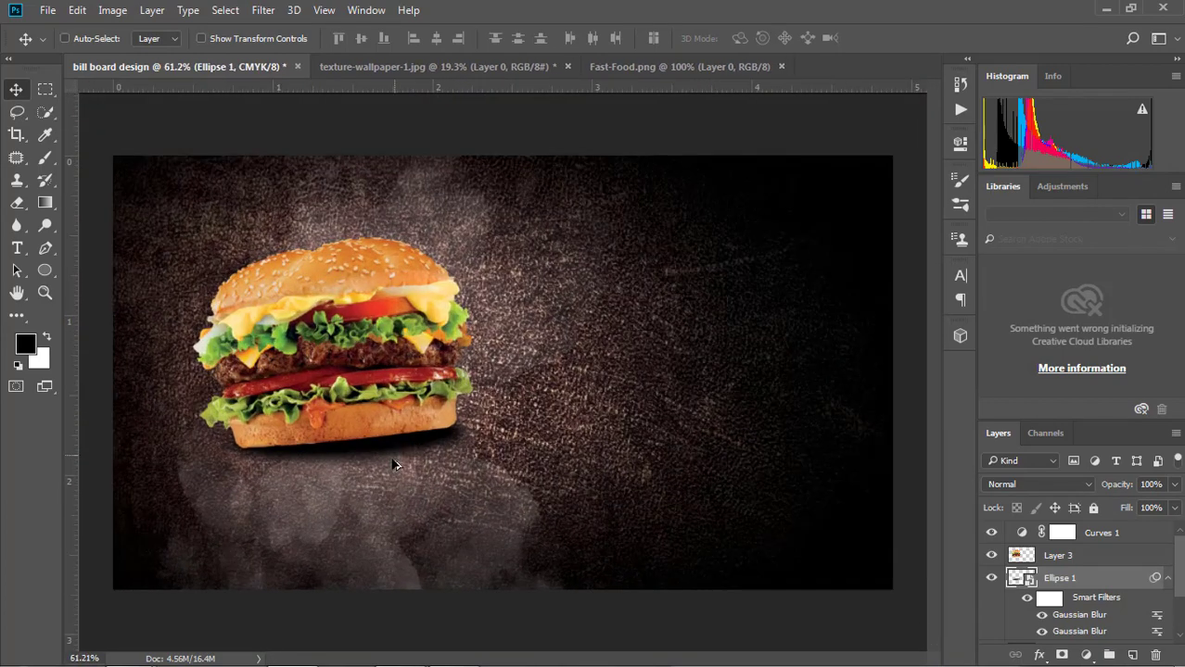
{"action": "scroll", "coordinate": [386, 466], "scroll_direction": "up", "scroll_amount": 1}
{"action": "scroll", "coordinate": [386, 469], "scroll_direction": "down", "scroll_amount": 1}
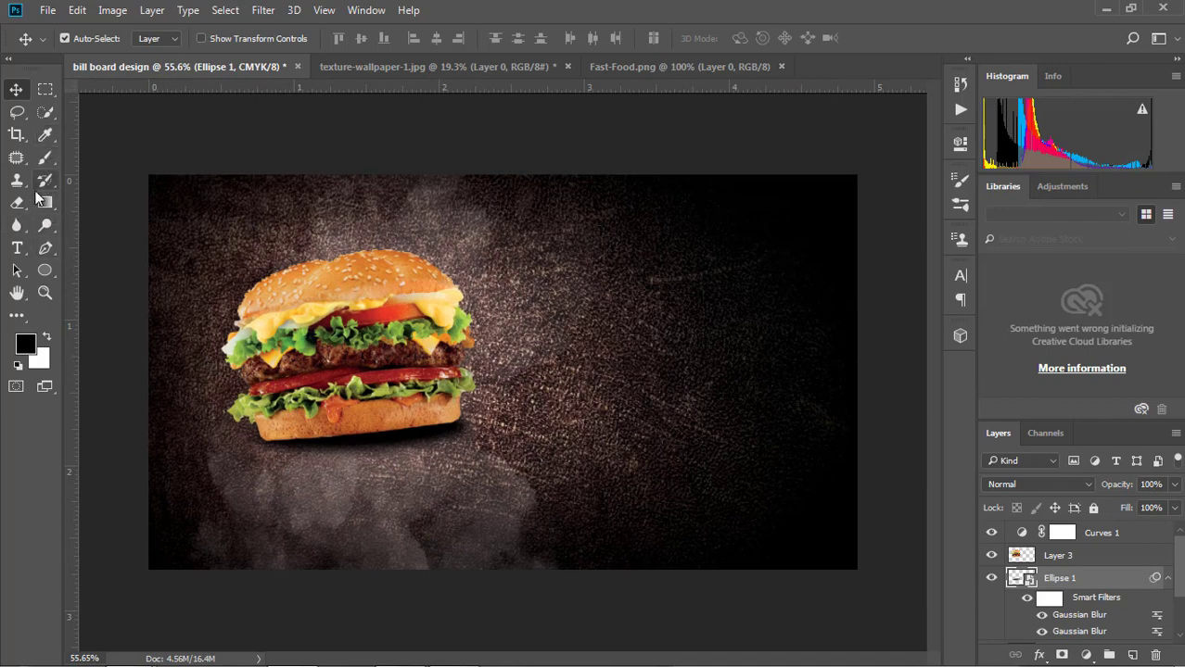
Add a 'BURGER' text layer at the top right, coloured light grey
{"action": "left_click", "coordinate": [17, 249]}
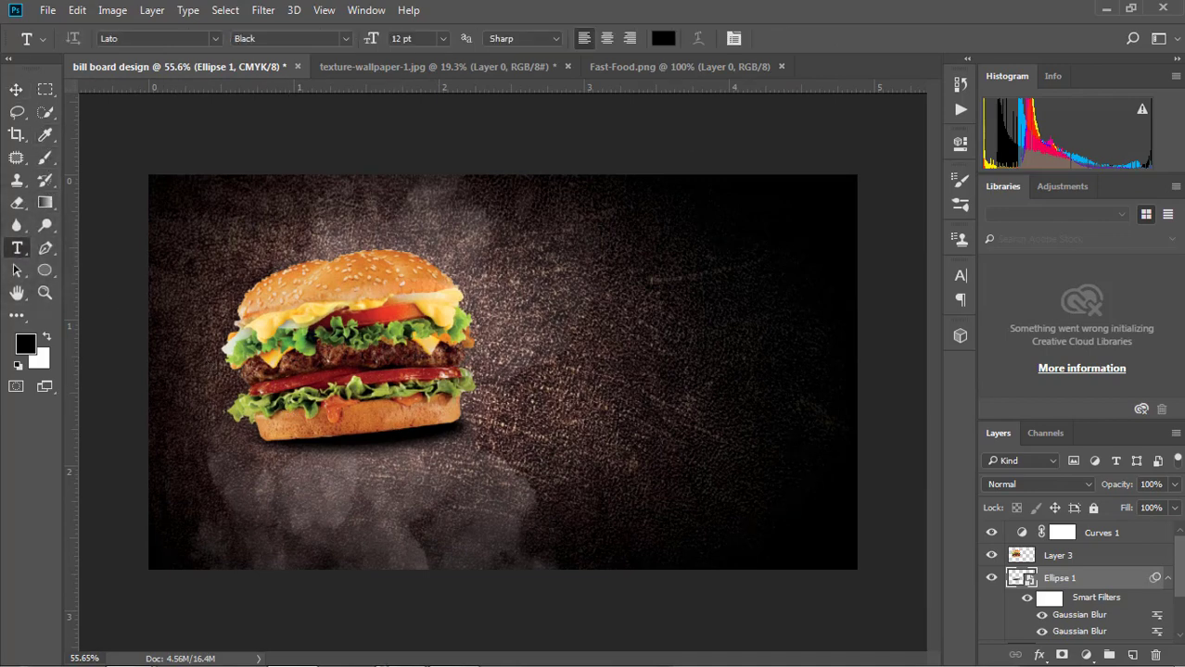
{"action": "left_click", "coordinate": [408, 649]}
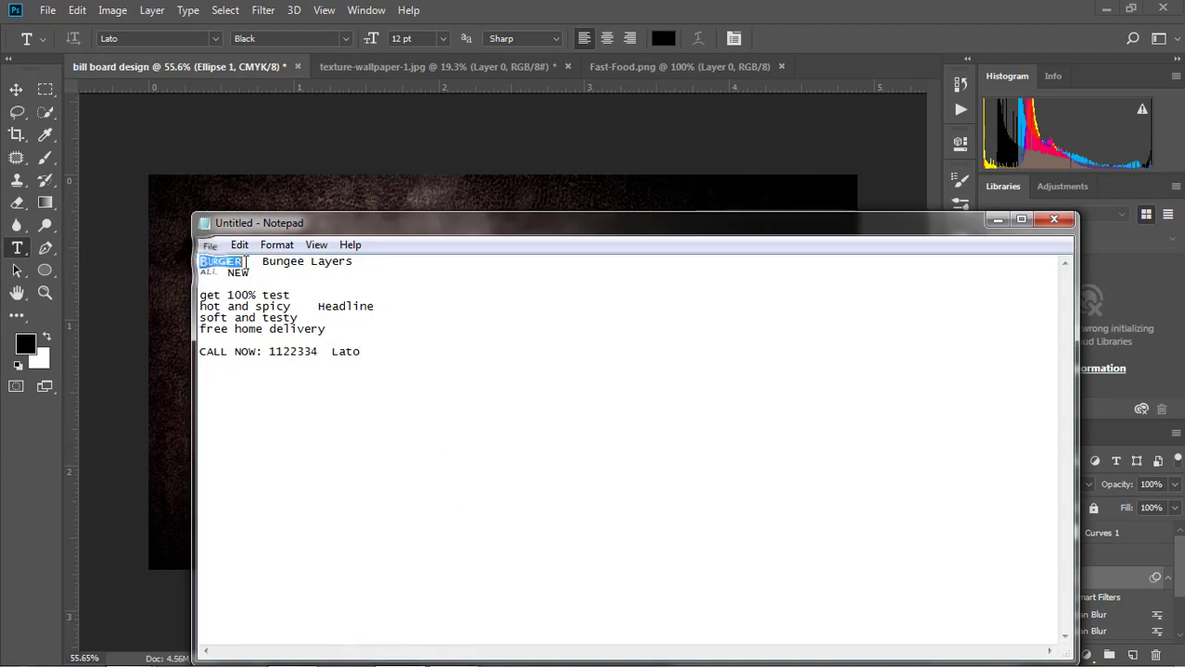
{"action": "left_click", "coordinate": [992, 220]}
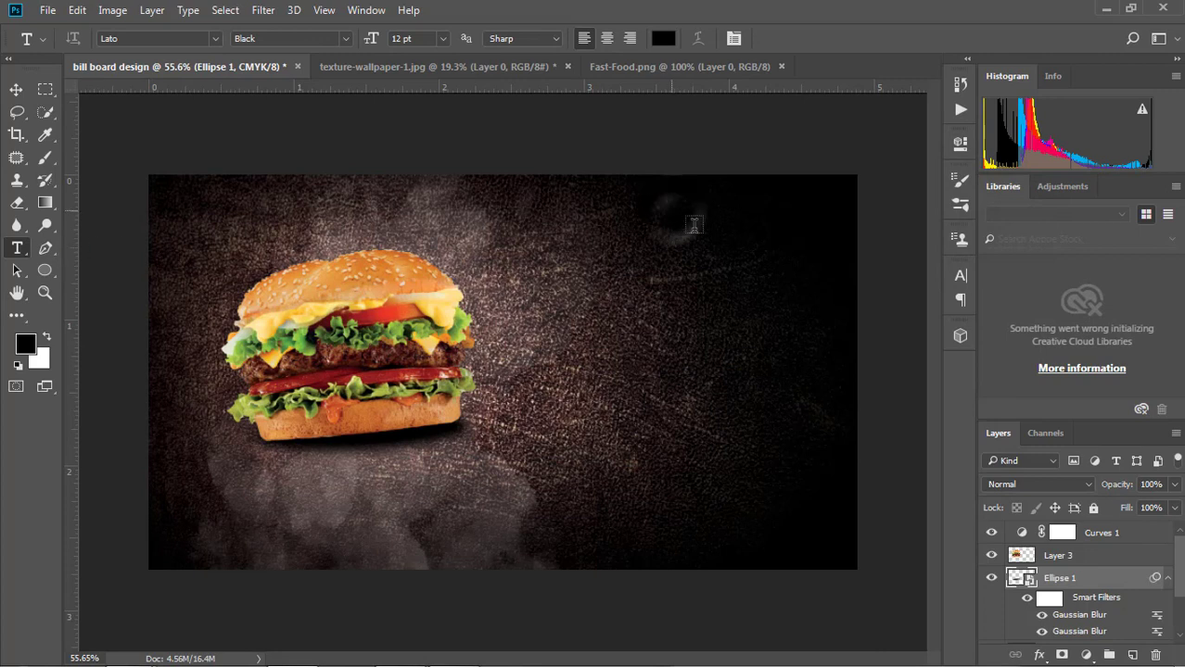
{"action": "left_click", "coordinate": [694, 225]}
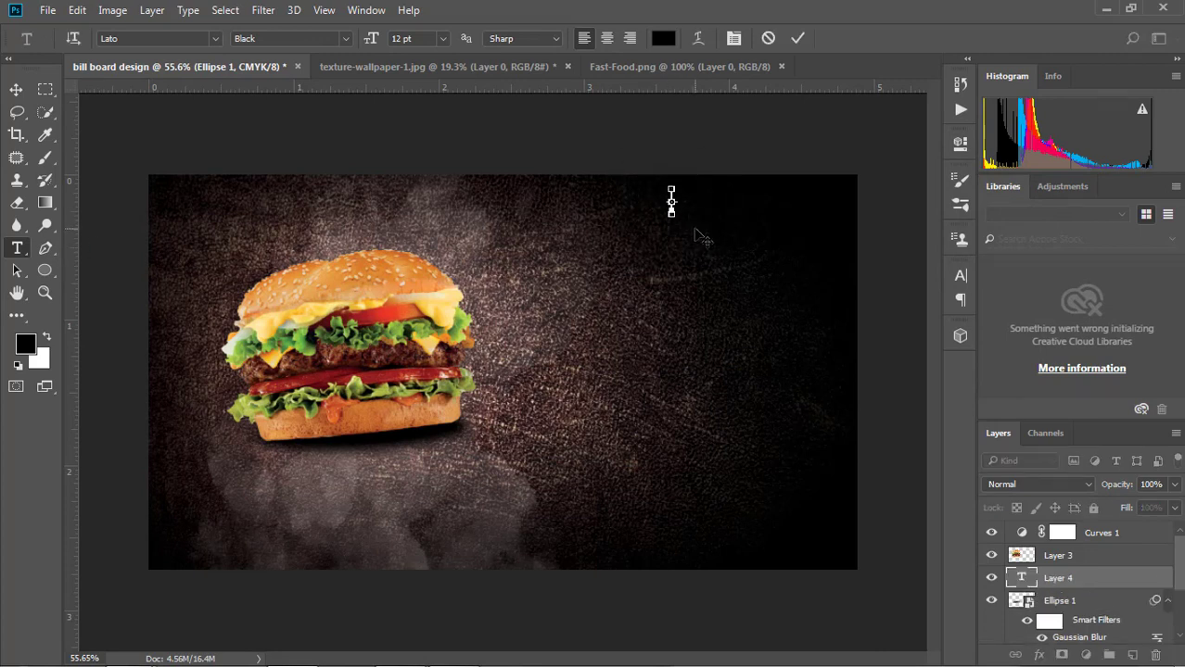
{"action": "left_click_drag", "start_coordinate": [668, 205], "coordinate": [775, 209]}
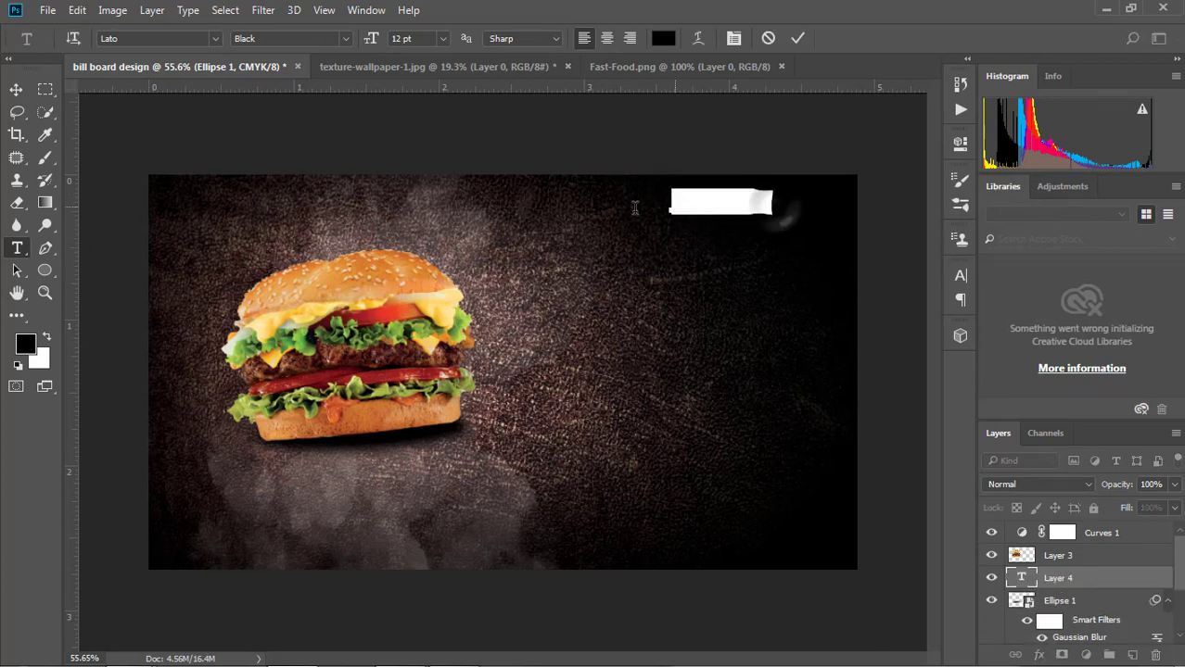
{"action": "left_click", "coordinate": [662, 38]}
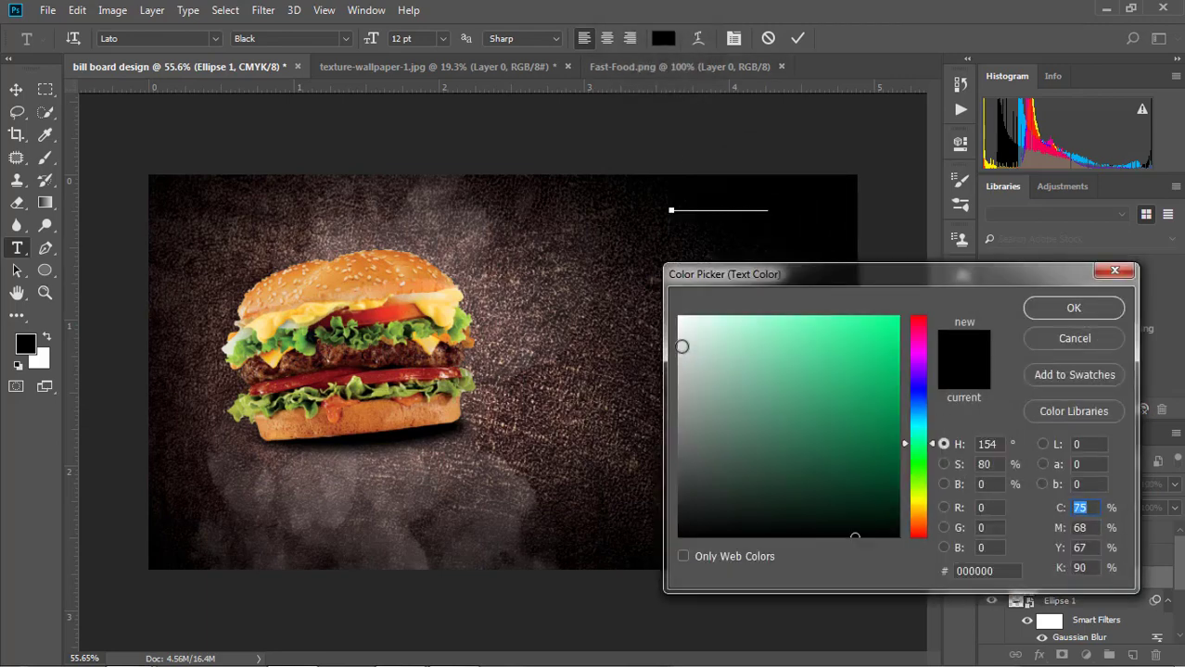
{"action": "left_click", "coordinate": [680, 362]}
{"action": "left_click", "coordinate": [1073, 308]}
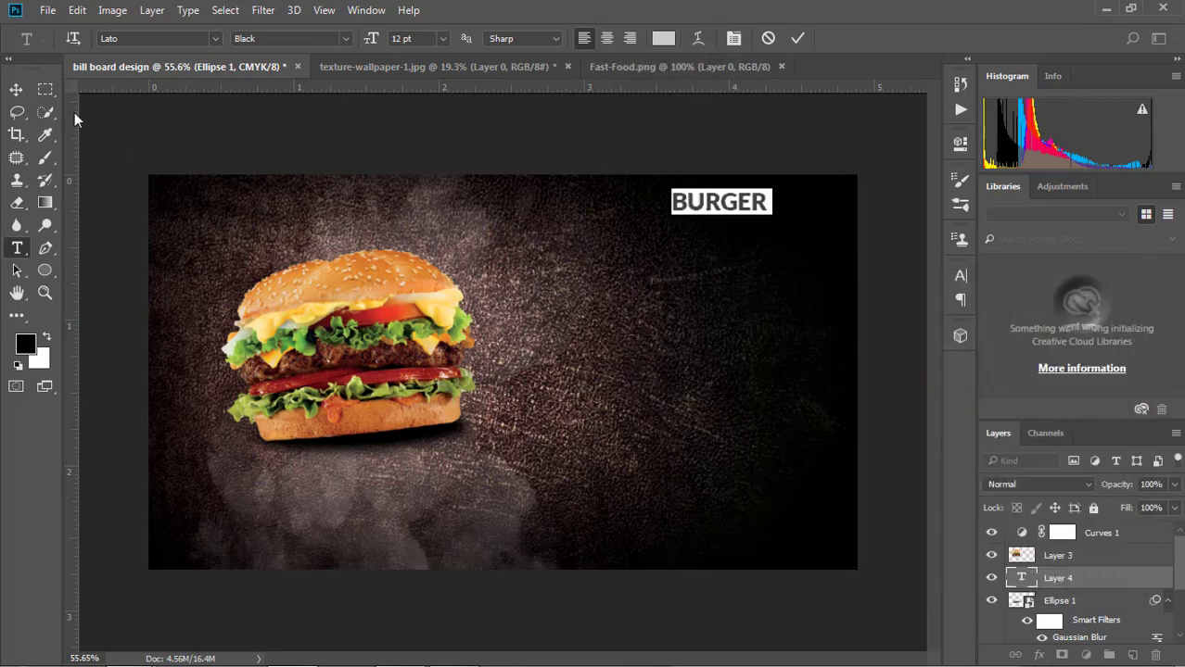
{"action": "left_click", "coordinate": [16, 89]}
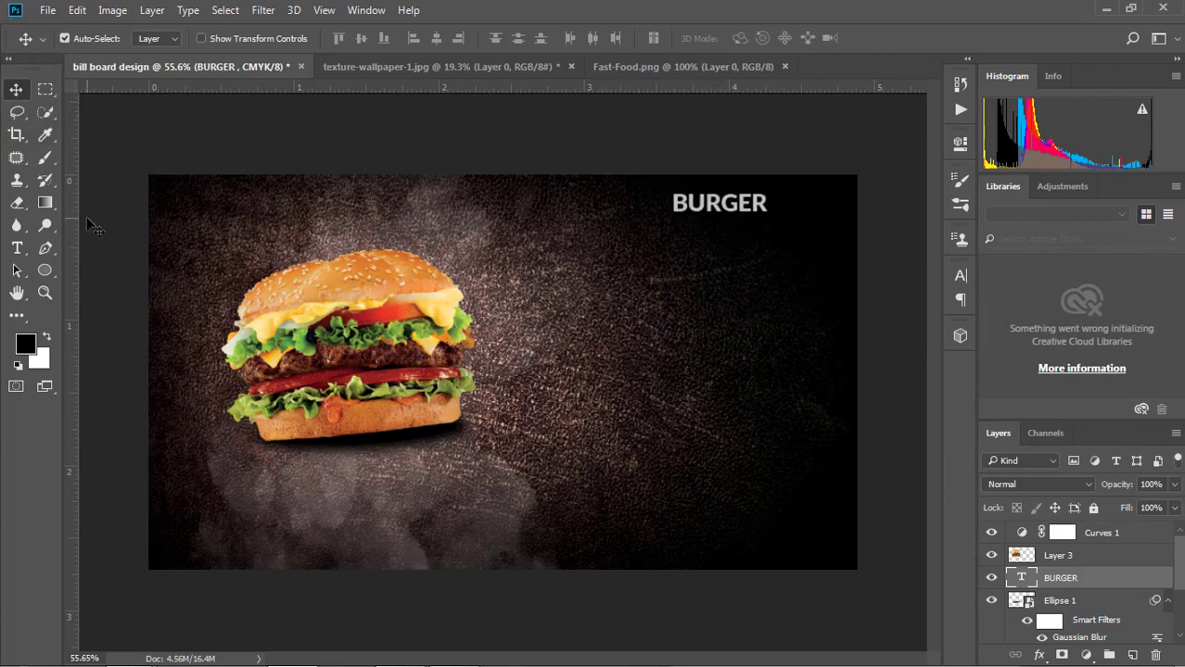
Resize BURGER to 30 pt and move it left and down
{"action": "left_click", "coordinate": [21, 250]}
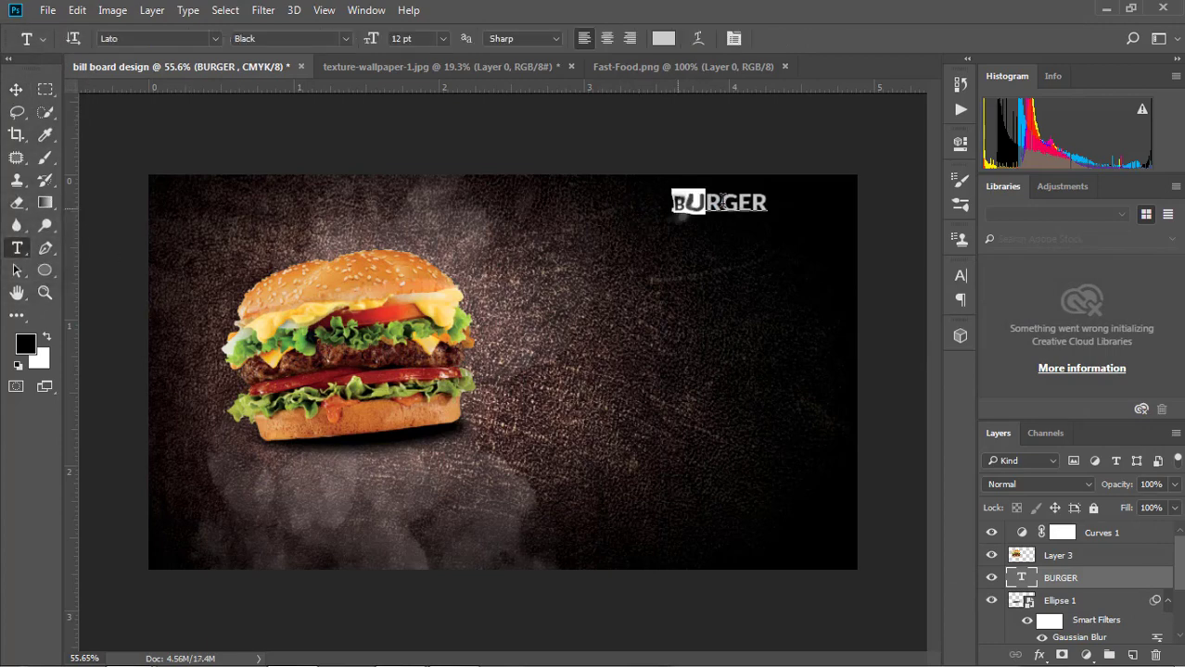
{"action": "left_click_drag", "start_coordinate": [722, 202], "coordinate": [770, 203]}
{"action": "left_click", "coordinate": [443, 38]}
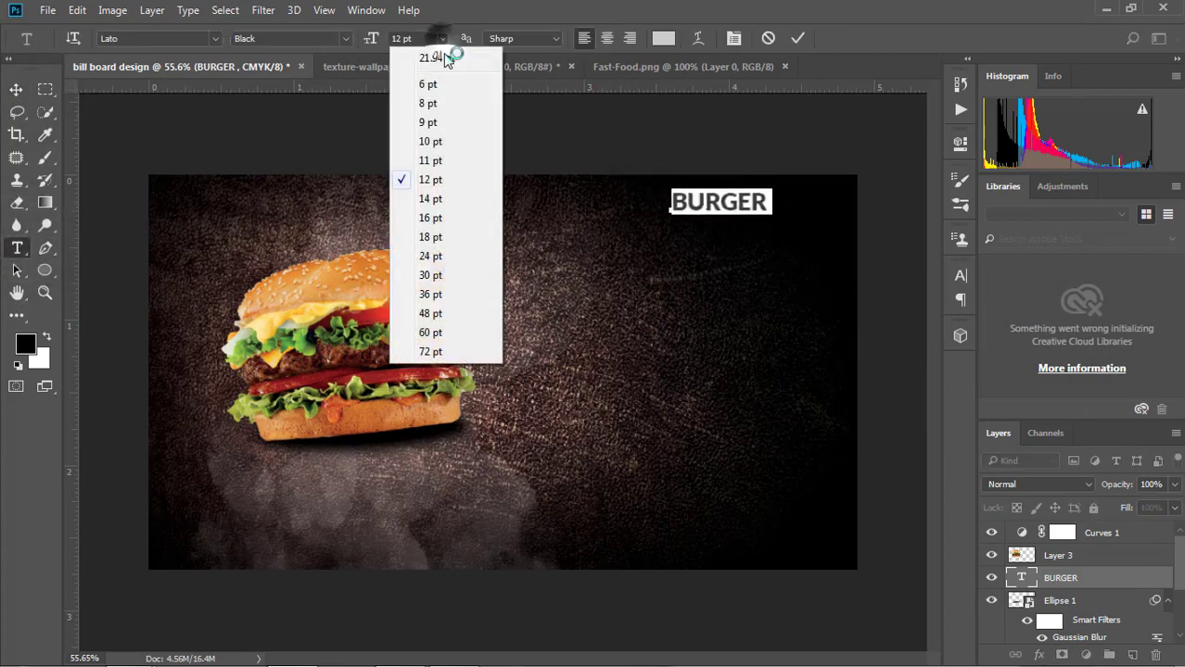
{"action": "left_click", "coordinate": [436, 274]}
{"action": "left_click", "coordinate": [16, 89]}
{"action": "left_click_drag", "start_coordinate": [728, 195], "coordinate": [633, 241]}
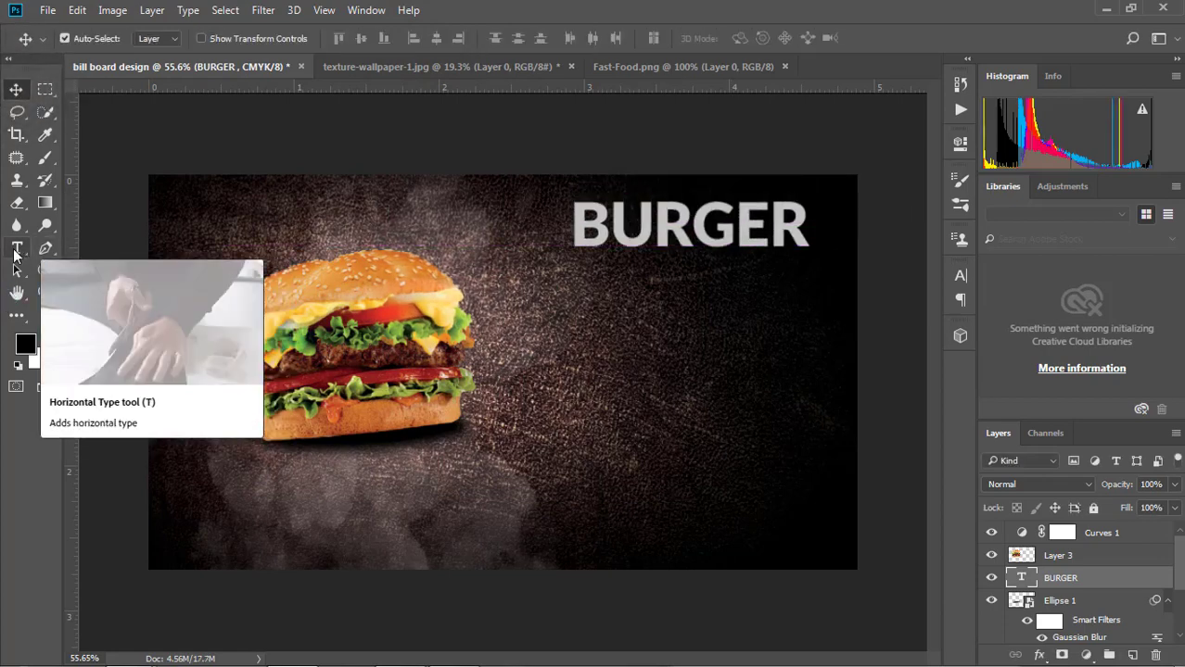
Select the BURGER word and look up the Bungee Layers font name in the notes
{"action": "left_click", "coordinate": [17, 248]}
{"action": "double_click", "coordinate": [570, 224]}
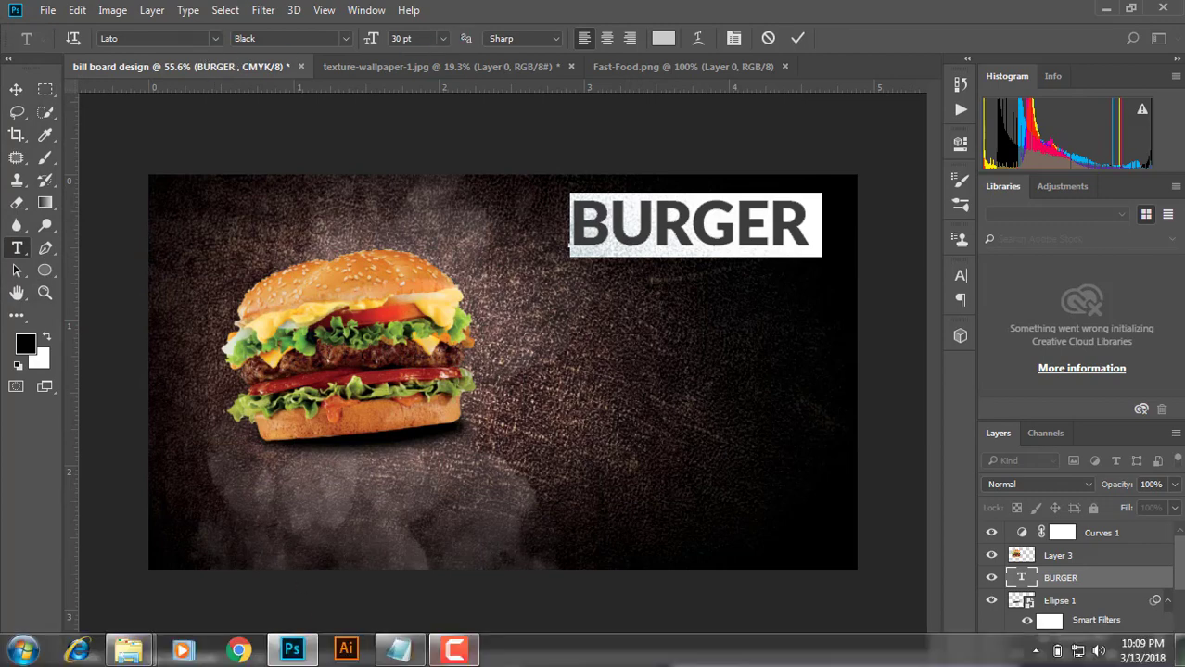
{"action": "left_click", "coordinate": [399, 649]}
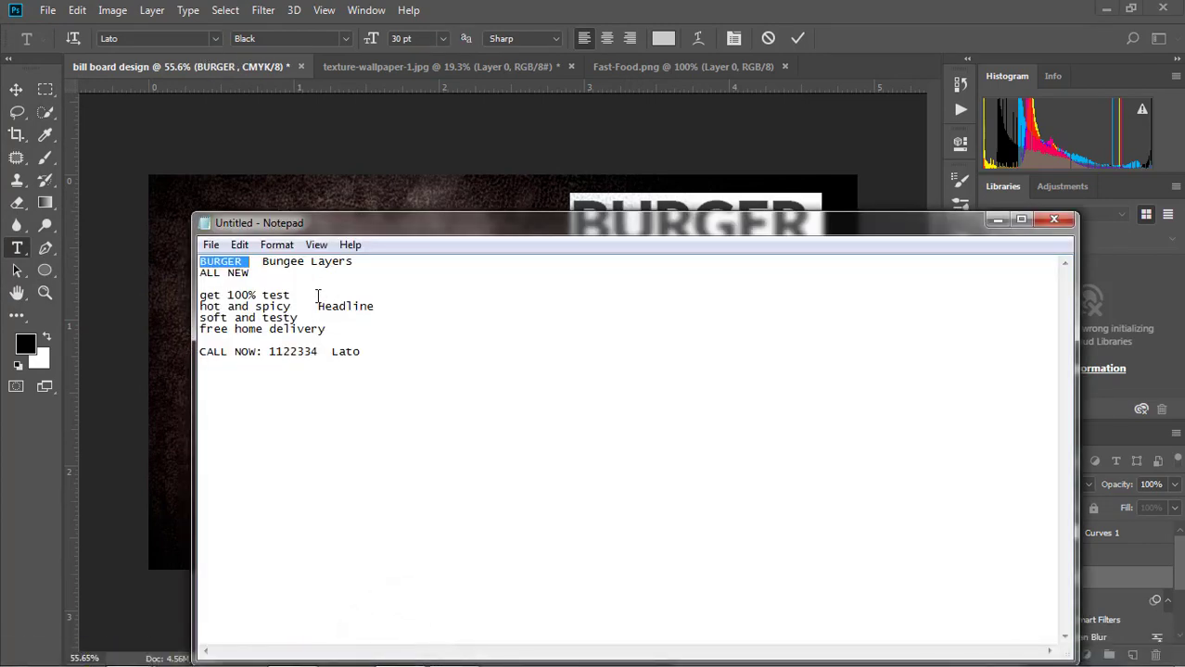
{"action": "left_click_drag", "start_coordinate": [330, 263], "coordinate": [409, 268]}
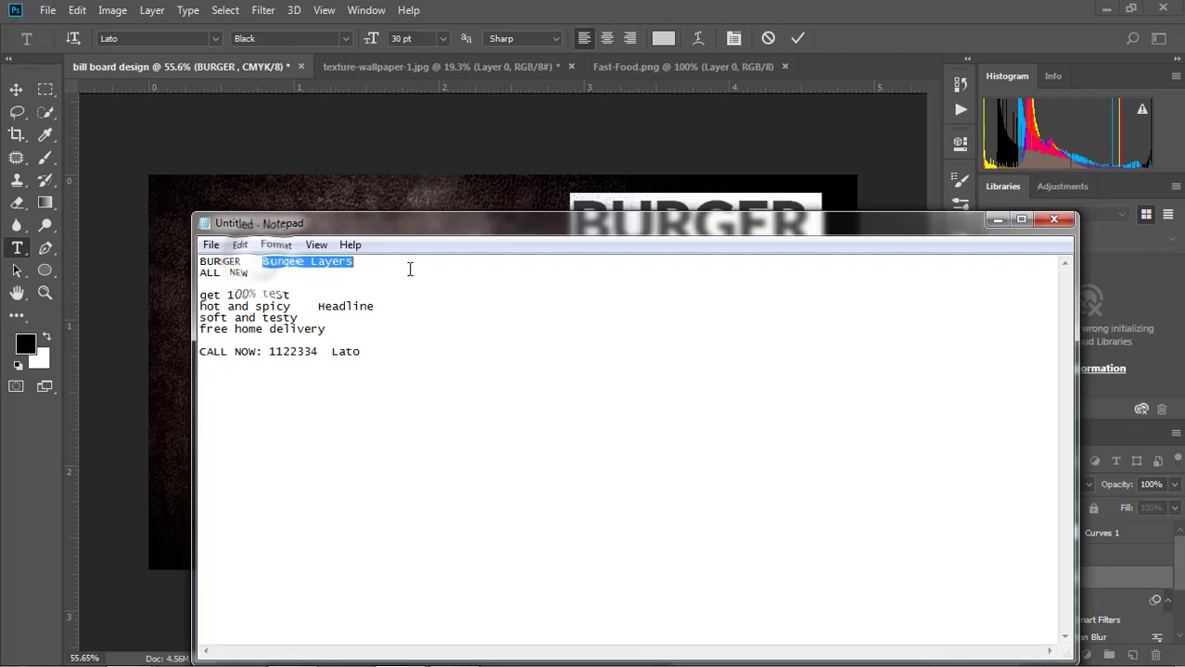
{"action": "left_click", "coordinate": [995, 221]}
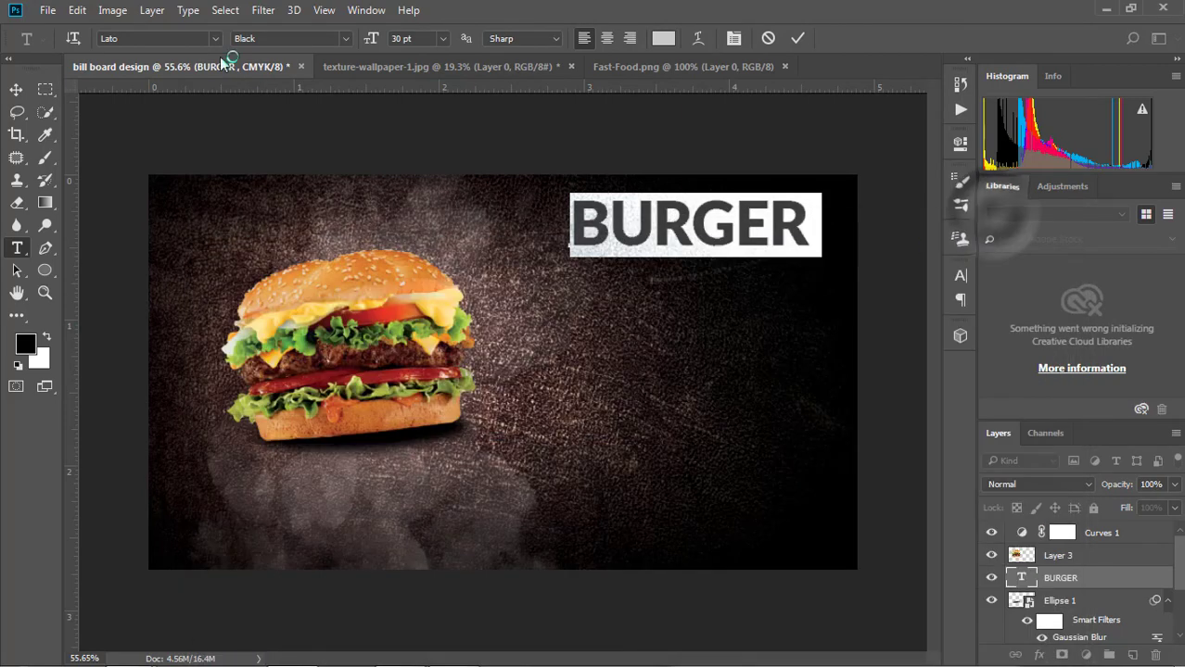
Change BURGER's font family to Bungee Layers and shift the headline slightly left
{"action": "left_click", "coordinate": [128, 38]}
{"action": "key", "text": "Up"}
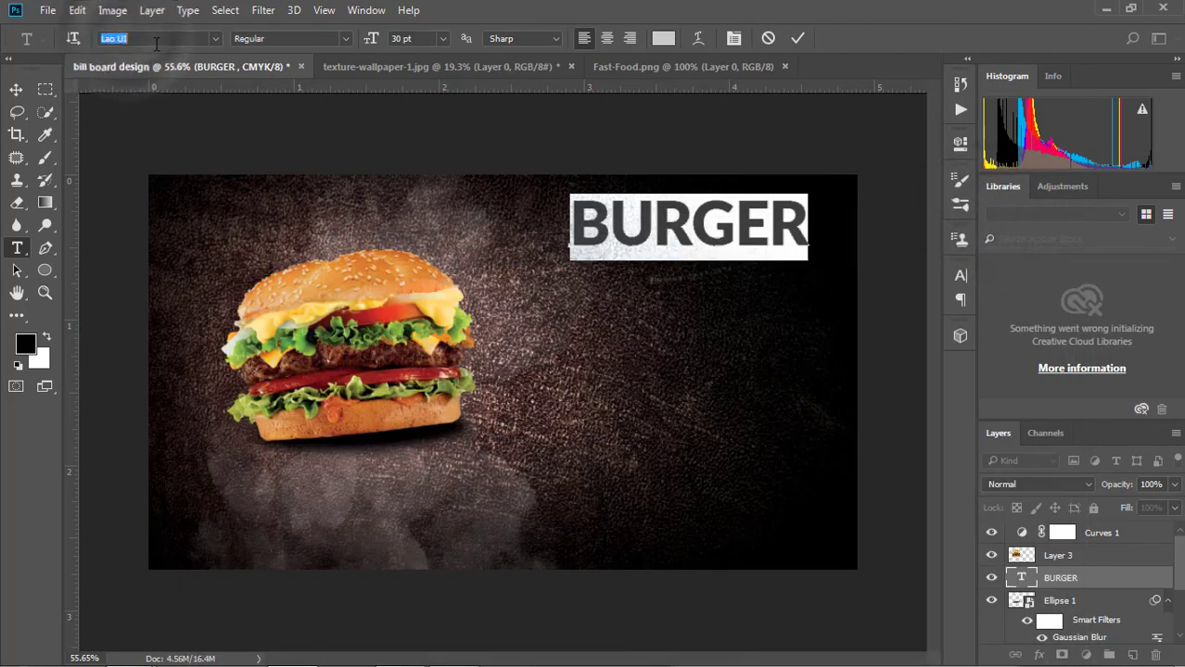
{"action": "key", "text": "Down"}
{"action": "key", "text": "Down"}
{"action": "key", "text": "Escape"}
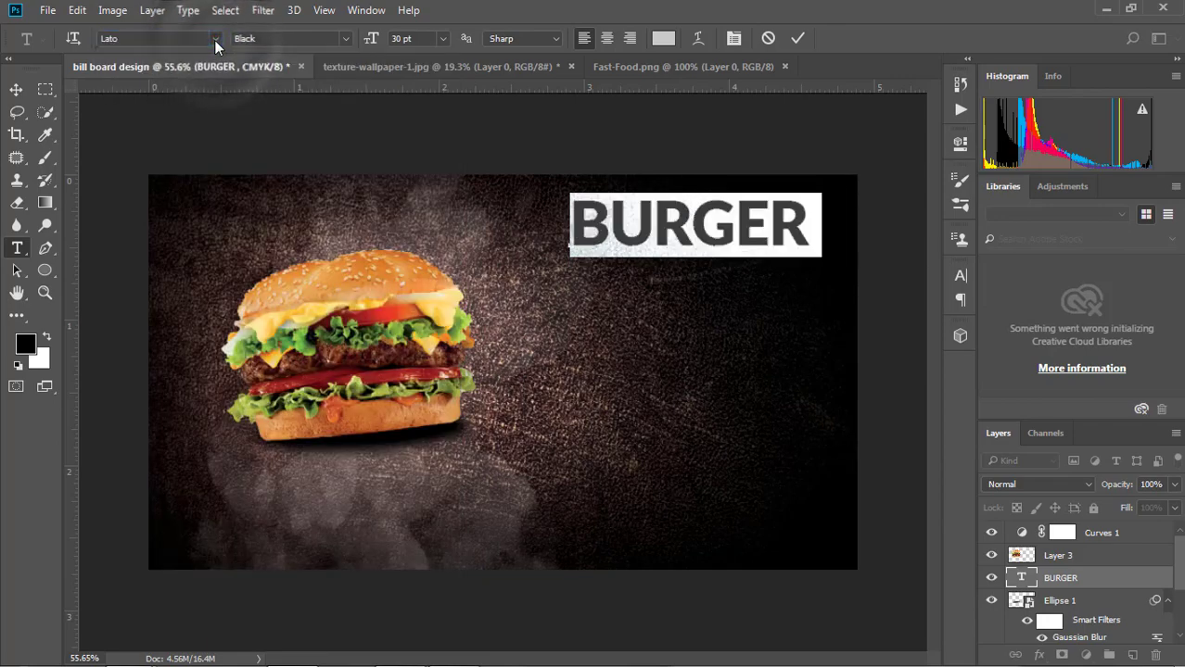
{"action": "left_click", "coordinate": [214, 40]}
{"action": "scroll", "coordinate": [441, 233], "scroll_direction": "up", "scroll_amount": 5}
{"action": "scroll", "coordinate": [441, 149], "scroll_direction": "up", "scroll_amount": 5}
{"action": "scroll", "coordinate": [439, 130], "scroll_direction": "up", "scroll_amount": 5}
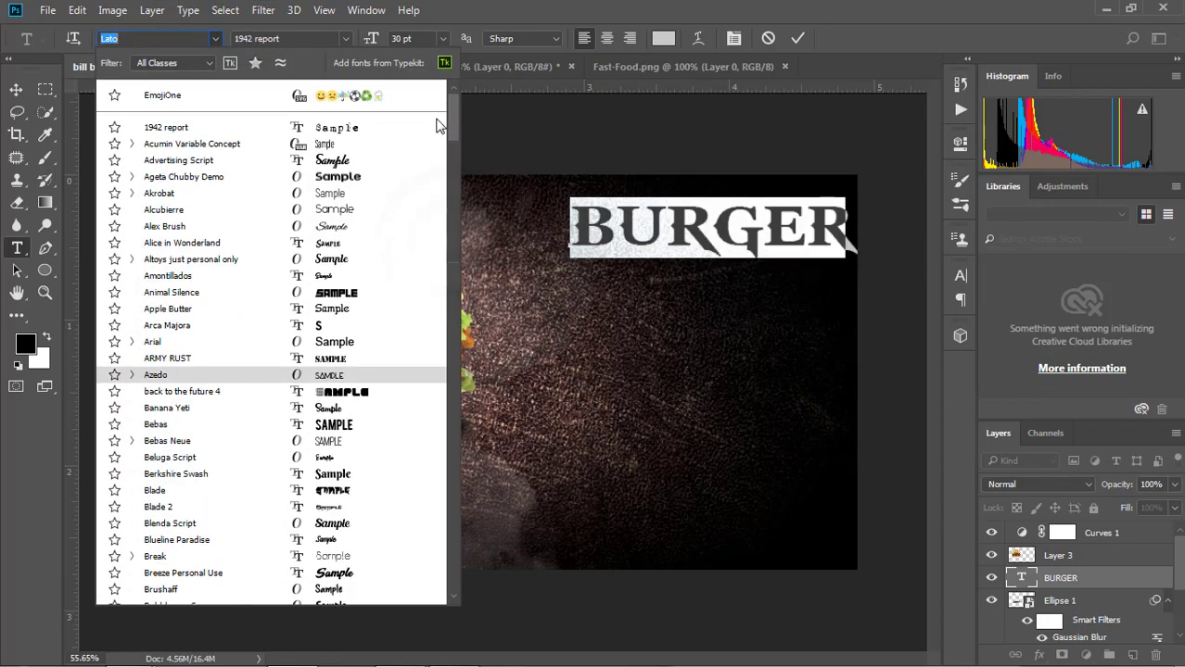
{"action": "scroll", "coordinate": [434, 176], "scroll_direction": "down", "scroll_amount": 13}
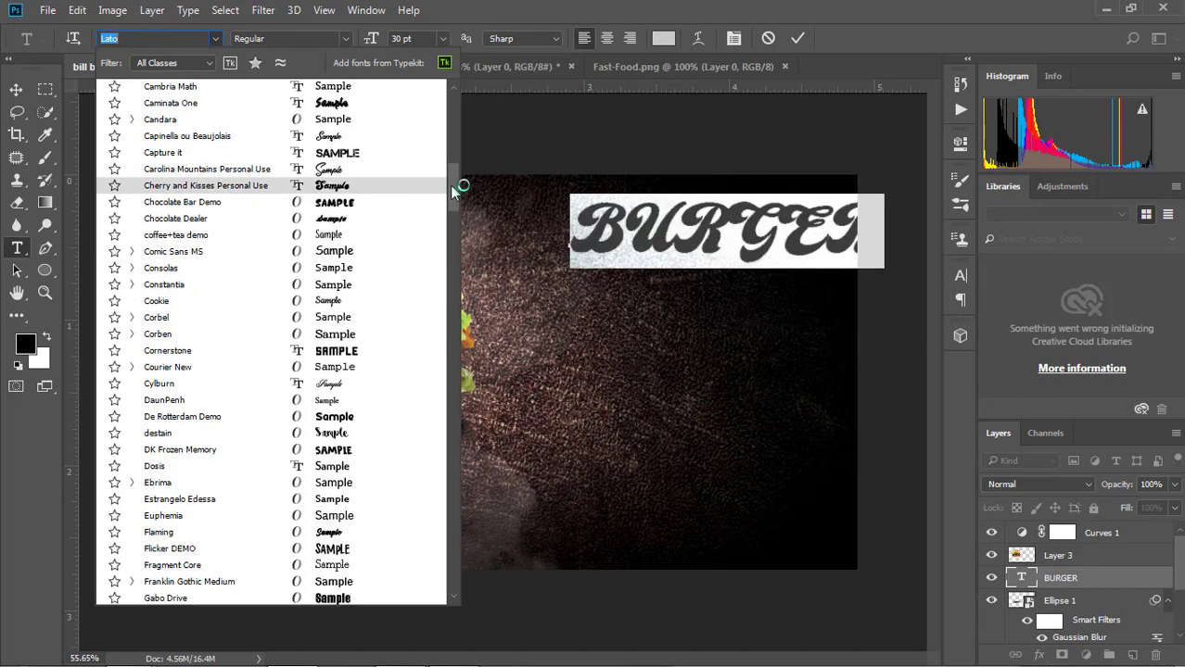
{"action": "scroll", "coordinate": [450, 185], "scroll_direction": "up", "scroll_amount": 4}
{"action": "scroll", "coordinate": [448, 180], "scroll_direction": "up", "scroll_amount": 1}
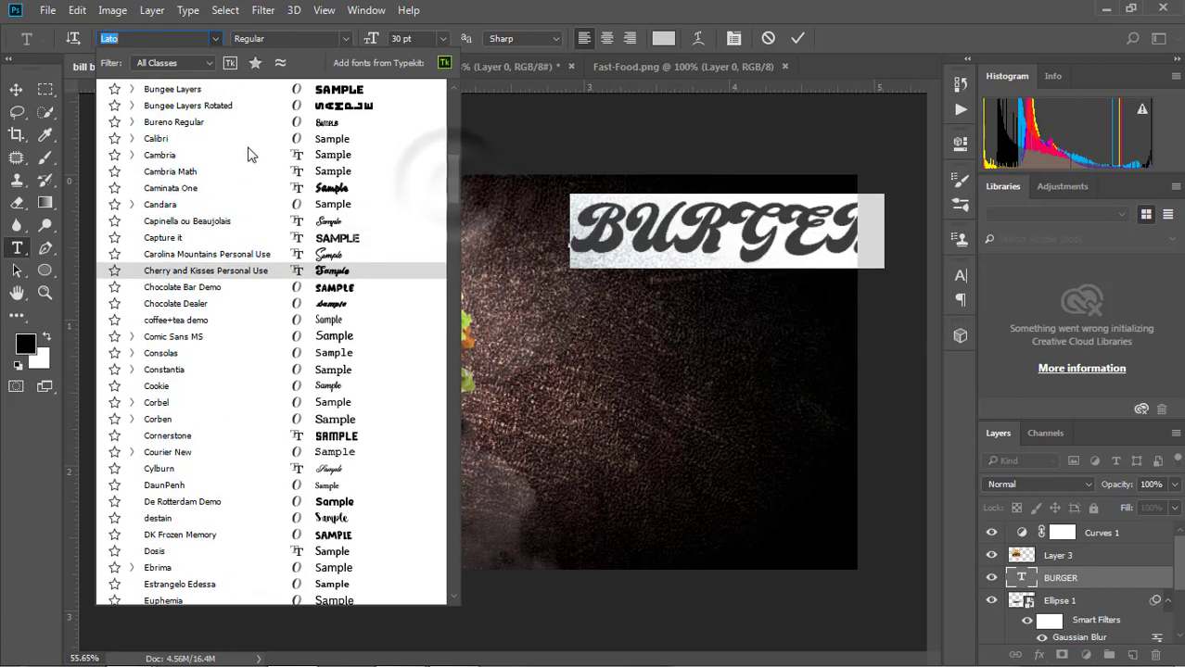
{"action": "left_click", "coordinate": [202, 91]}
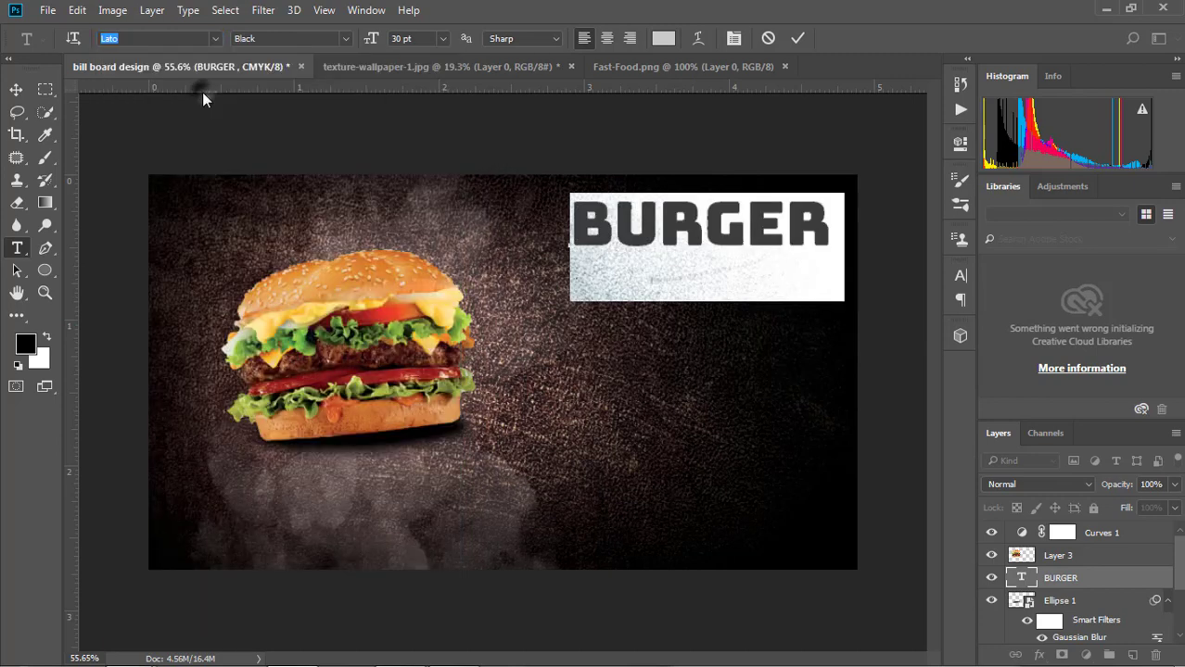
{"action": "left_click", "coordinate": [16, 90]}
{"action": "left_click_drag", "start_coordinate": [686, 222], "coordinate": [672, 222]}
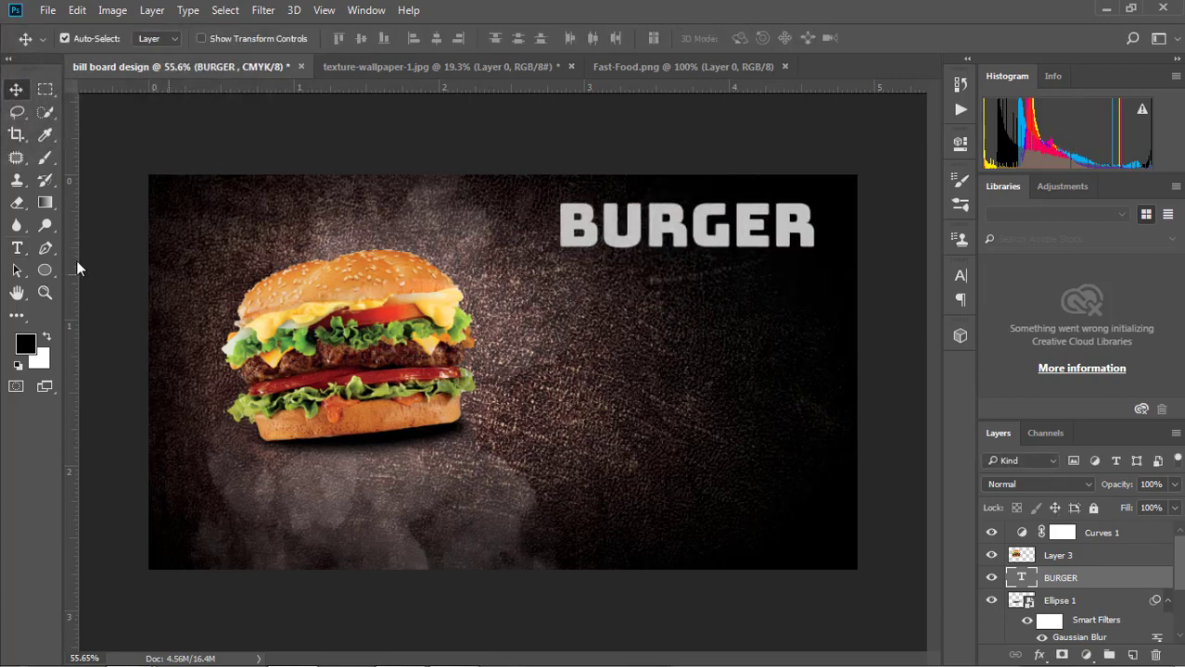
Add Gradient Overlay and a white Stroke layer style to the BURGER layer
{"action": "right_click", "coordinate": [1077, 586]}
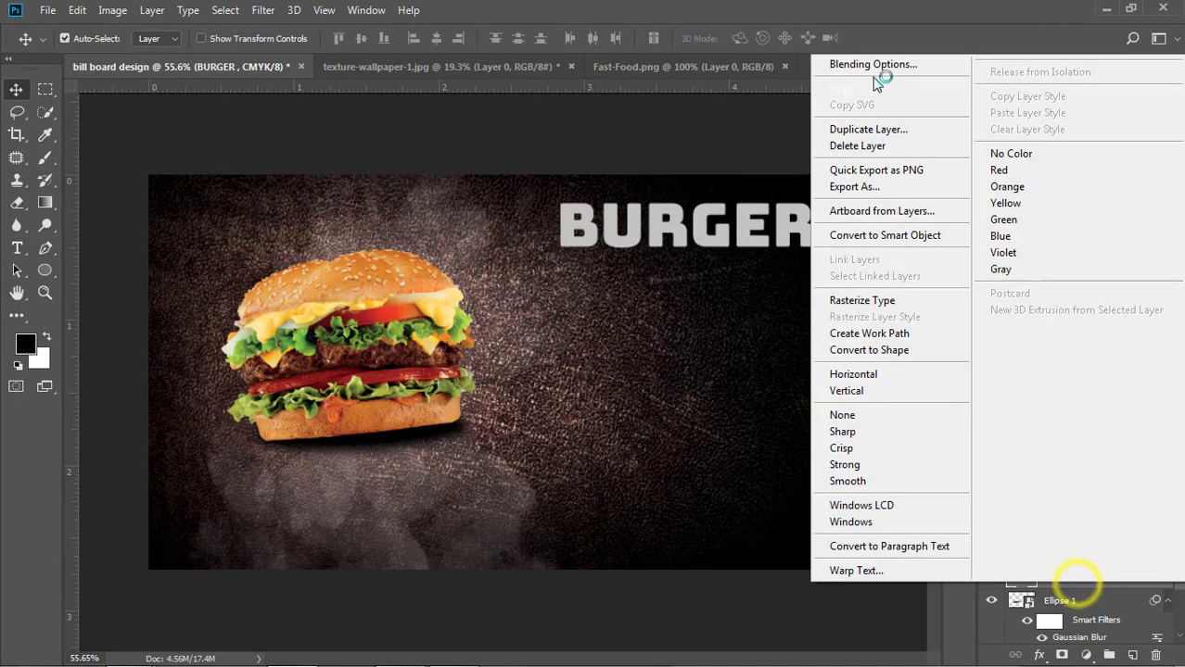
{"action": "left_click", "coordinate": [866, 68]}
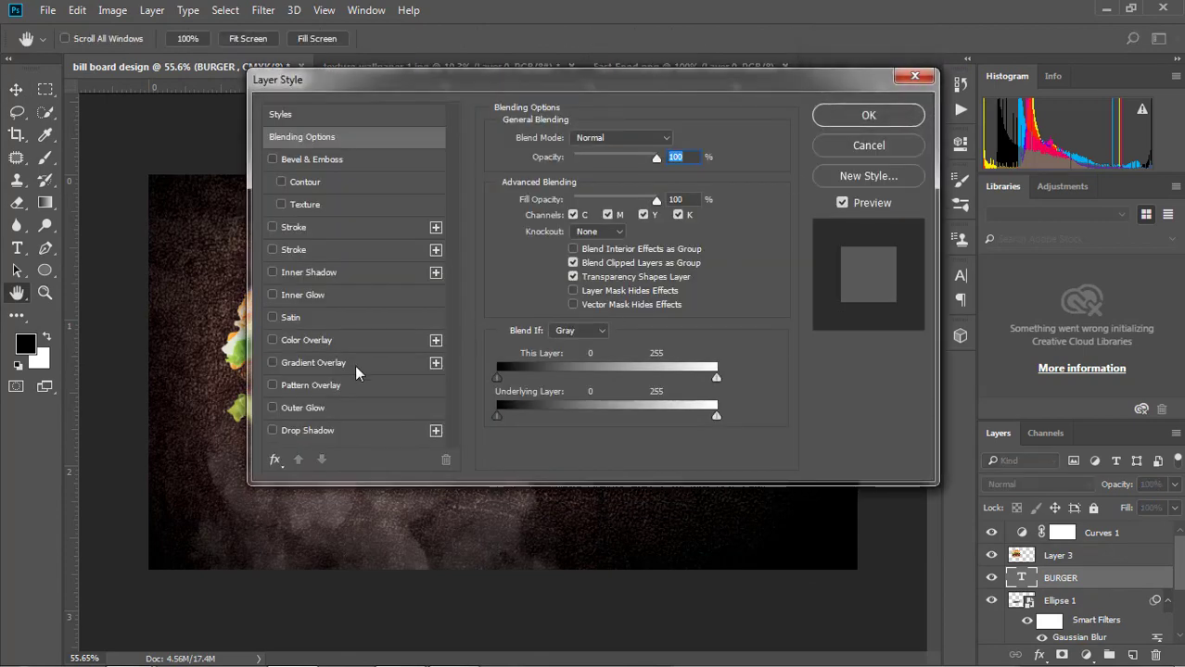
{"action": "left_click", "coordinate": [354, 363]}
{"action": "mouse_move", "coordinate": [631, 80]}
{"action": "left_mouse_down"}
{"action": "mouse_move", "coordinate": [867, 382]}
{"action": "mouse_move", "coordinate": [812, 319]}
{"action": "left_mouse_up"}
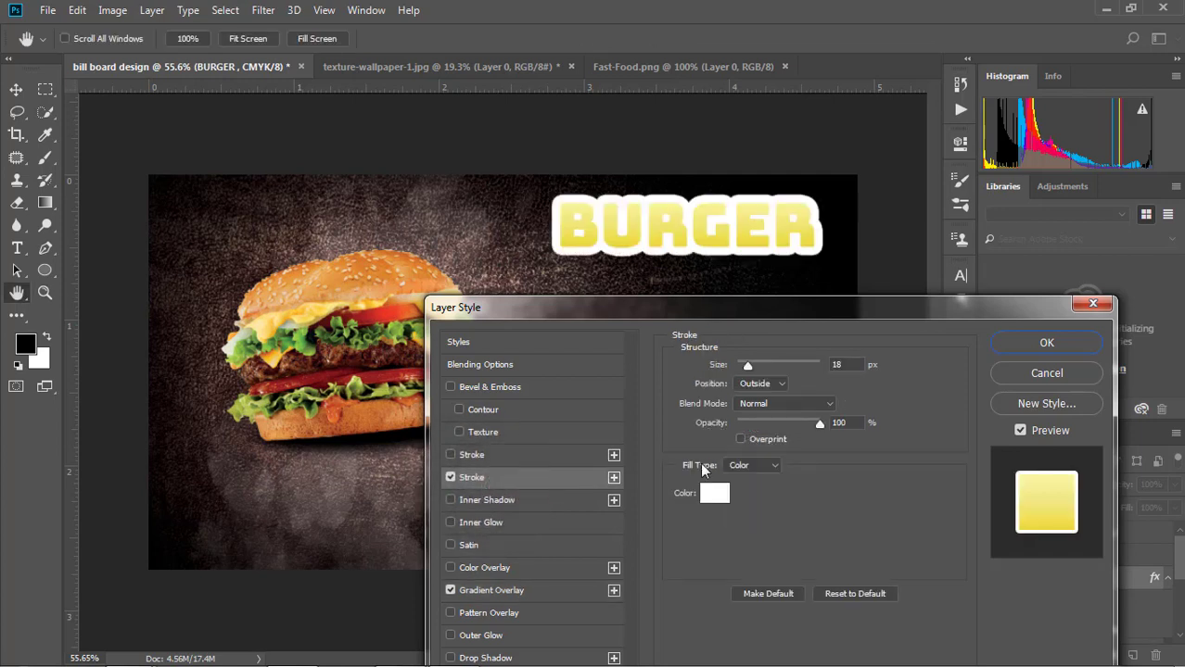
{"action": "left_click_drag", "start_coordinate": [746, 368], "coordinate": [742, 366]}
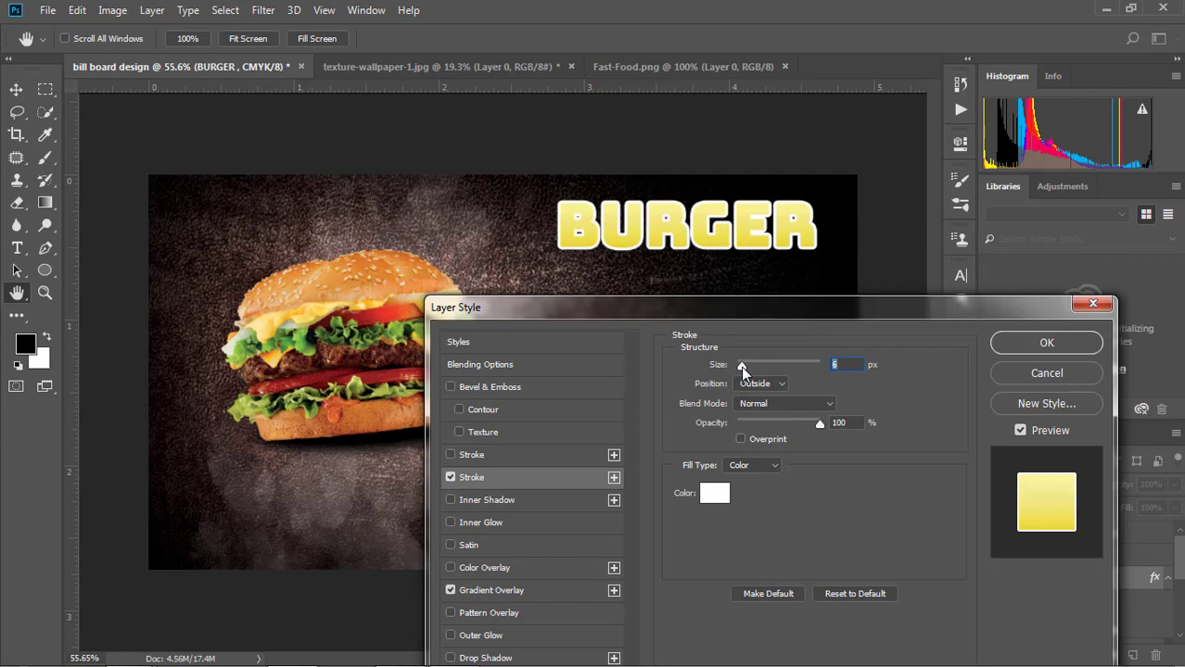
{"action": "left_click_drag", "start_coordinate": [741, 367], "coordinate": [738, 367]}
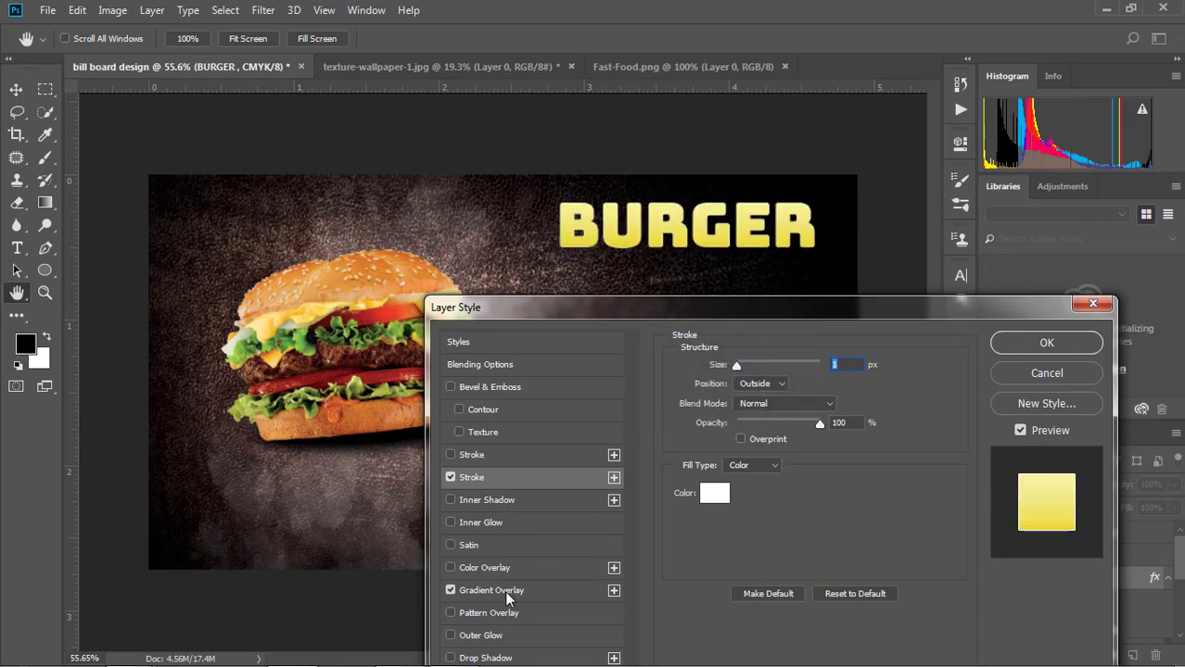
{"action": "left_click", "coordinate": [501, 590]}
Swap BURGER's Gradient Overlay to a pale silvery-blue preset gradient
{"action": "left_click", "coordinate": [832, 406]}
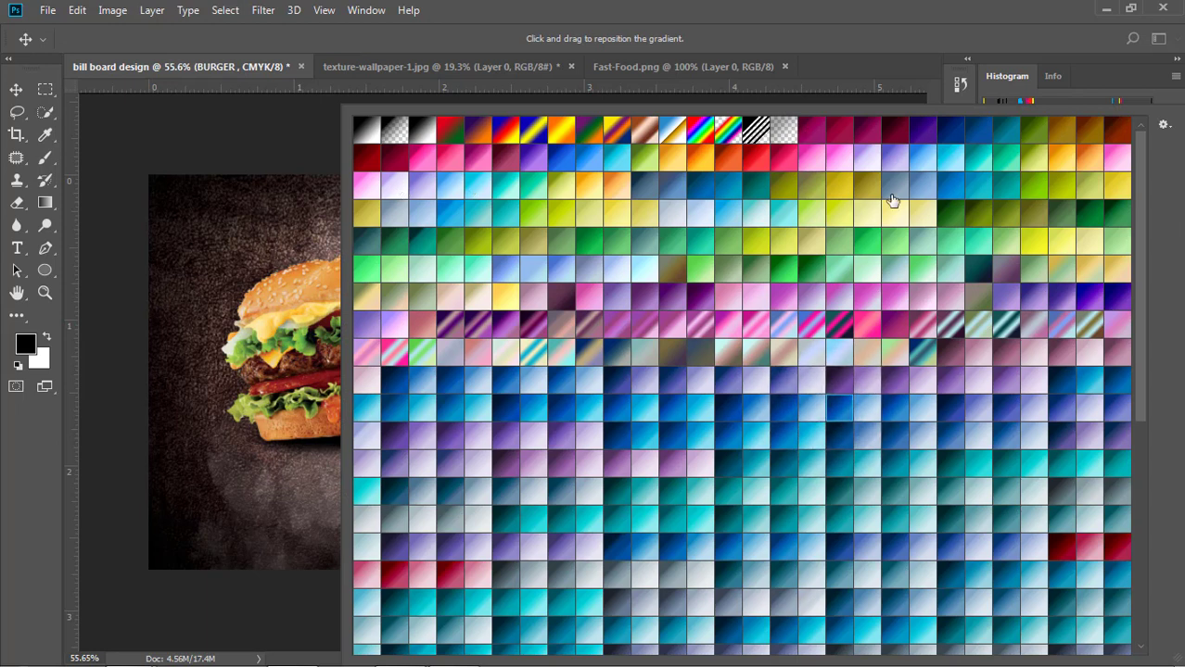
{"action": "scroll", "coordinate": [742, 334], "scroll_direction": "down", "scroll_amount": 1}
{"action": "scroll", "coordinate": [585, 474], "scroll_direction": "down", "scroll_amount": 2}
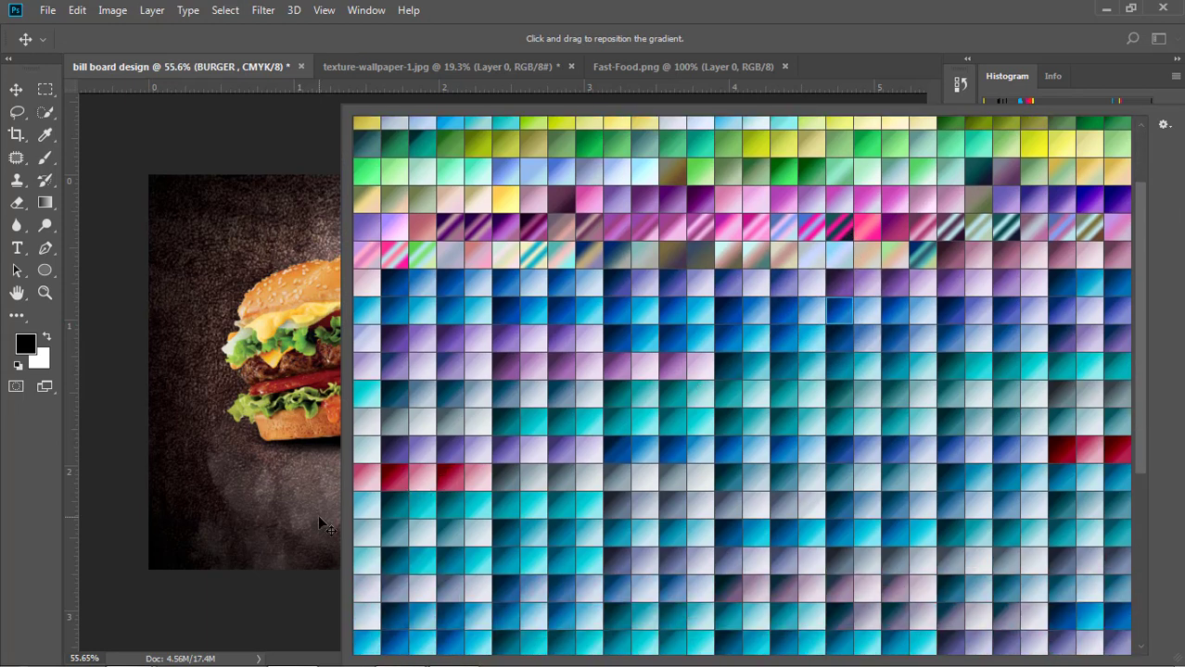
{"action": "scroll", "coordinate": [730, 444], "scroll_direction": "down", "scroll_amount": 1}
{"action": "scroll", "coordinate": [760, 441], "scroll_direction": "down", "scroll_amount": 1}
{"action": "left_click", "coordinate": [758, 465]}
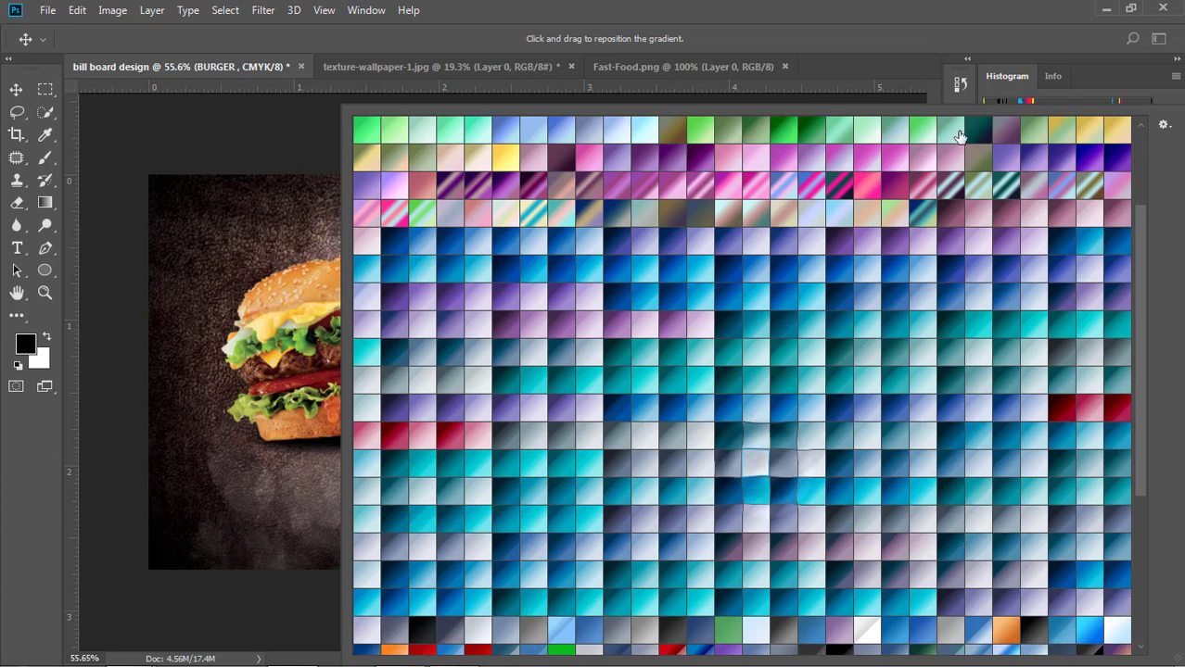
{"action": "double_click", "coordinate": [809, 471]}
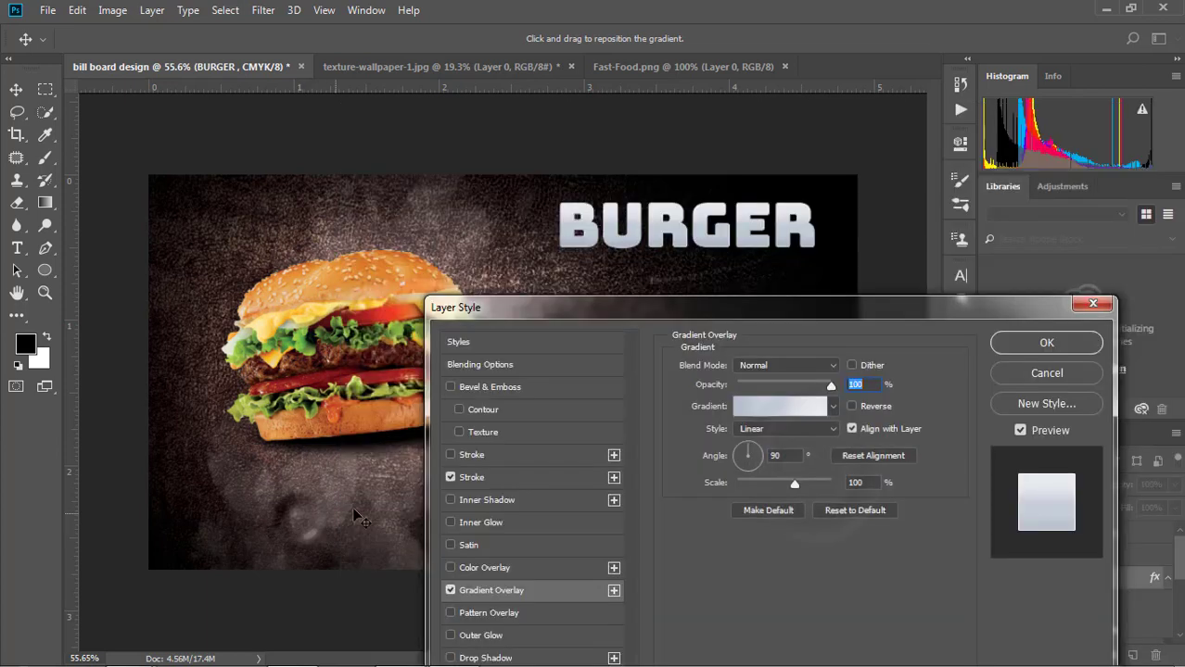
{"action": "left_click", "coordinate": [472, 477]}
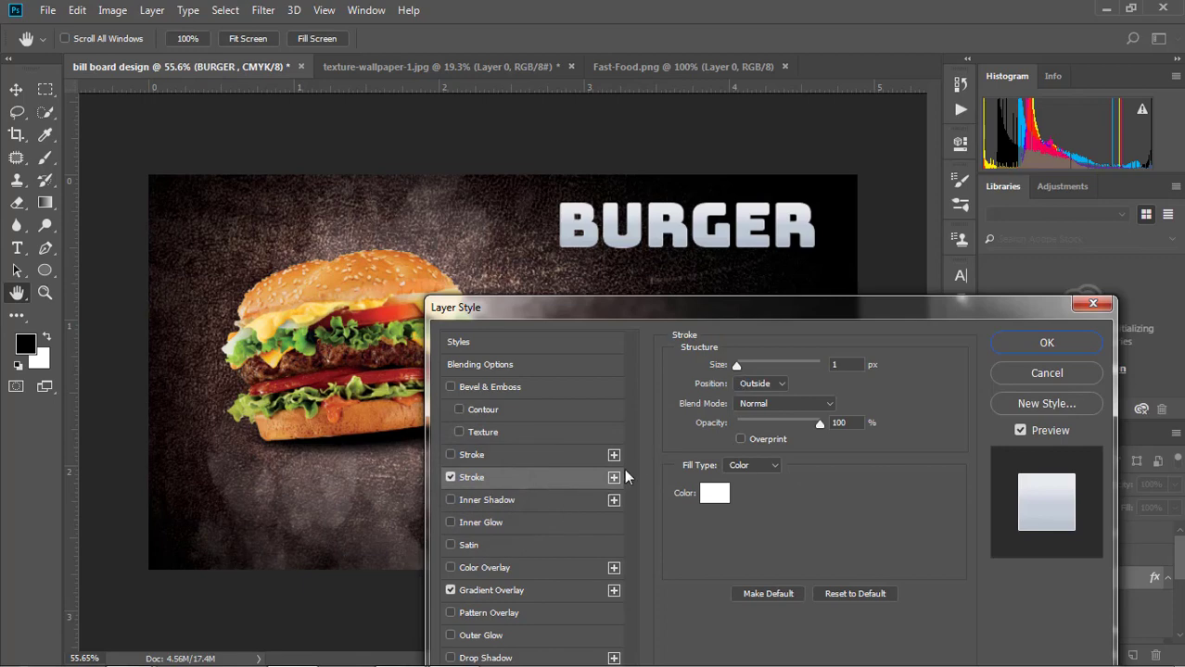
Set BURGER's Stroke colour to tomato red #9d1e21 and adjust its thickness
{"action": "left_click_drag", "start_coordinate": [740, 368], "coordinate": [742, 368]}
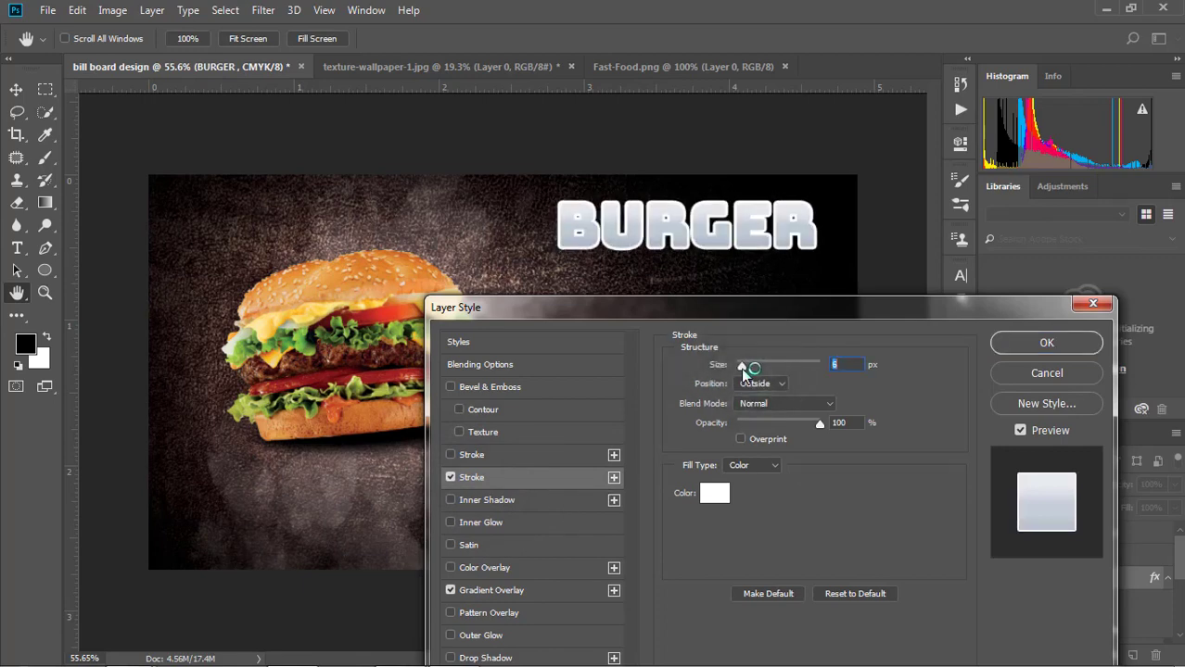
{"action": "left_click", "coordinate": [714, 492]}
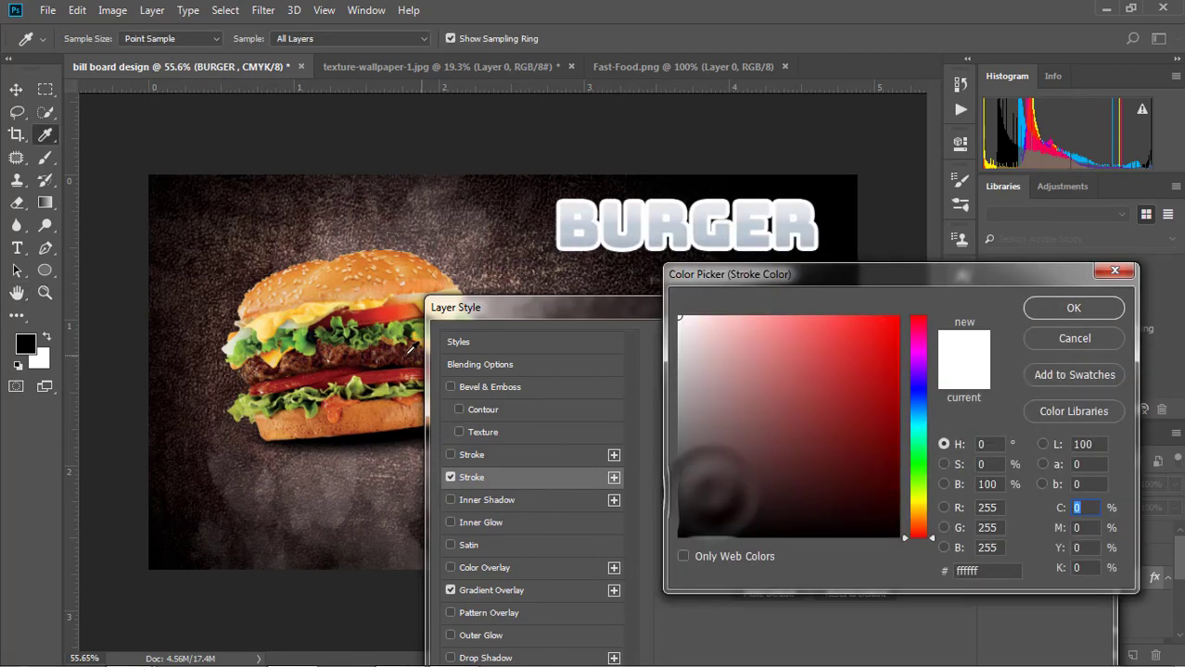
{"action": "left_click", "coordinate": [390, 371]}
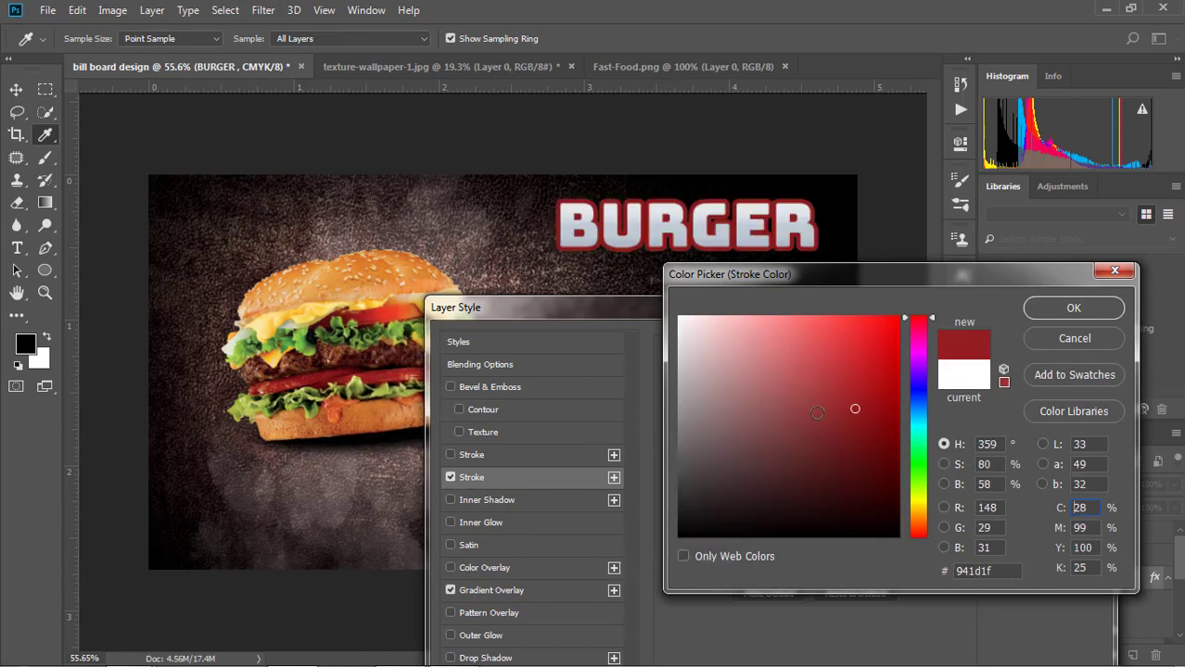
{"action": "left_click", "coordinate": [396, 374]}
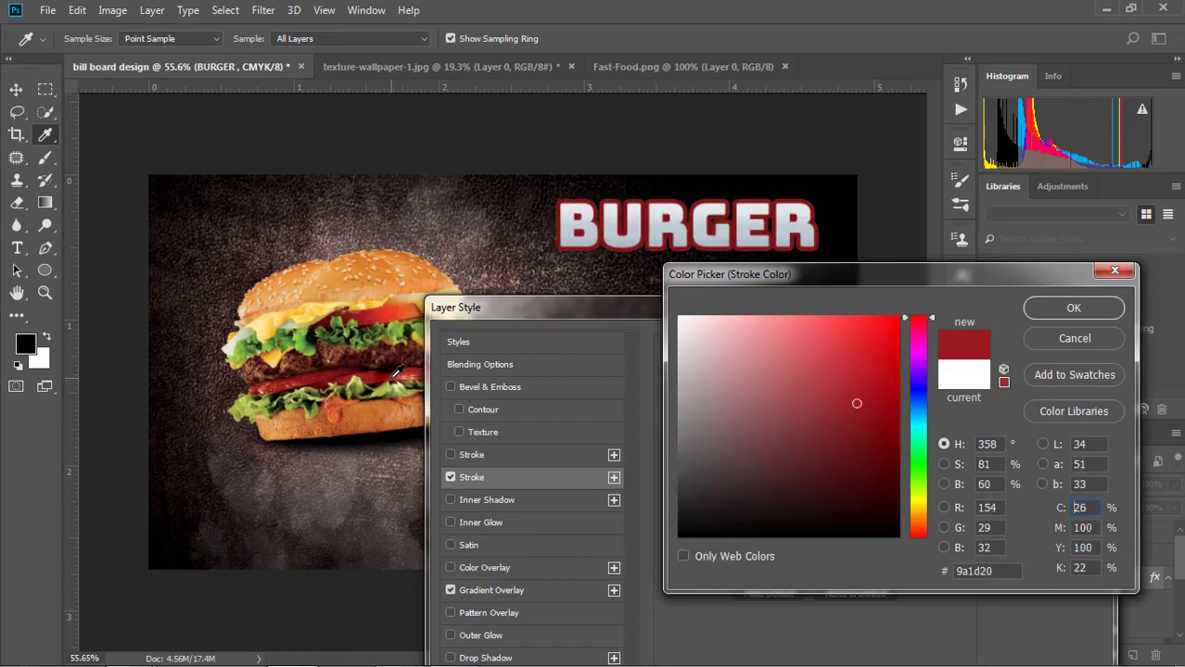
{"action": "mouse_move", "coordinate": [396, 374]}
{"action": "left_mouse_down"}
{"action": "mouse_move", "coordinate": [369, 374]}
{"action": "mouse_move", "coordinate": [390, 371]}
{"action": "left_mouse_up"}
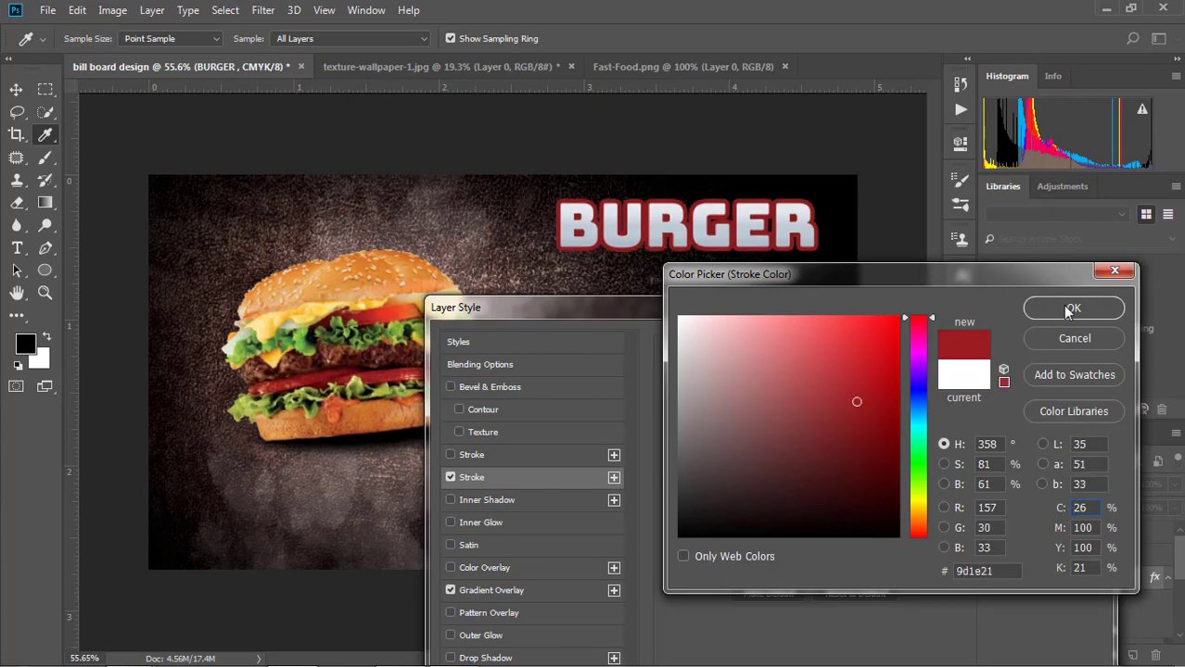
{"action": "left_click", "coordinate": [1066, 309]}
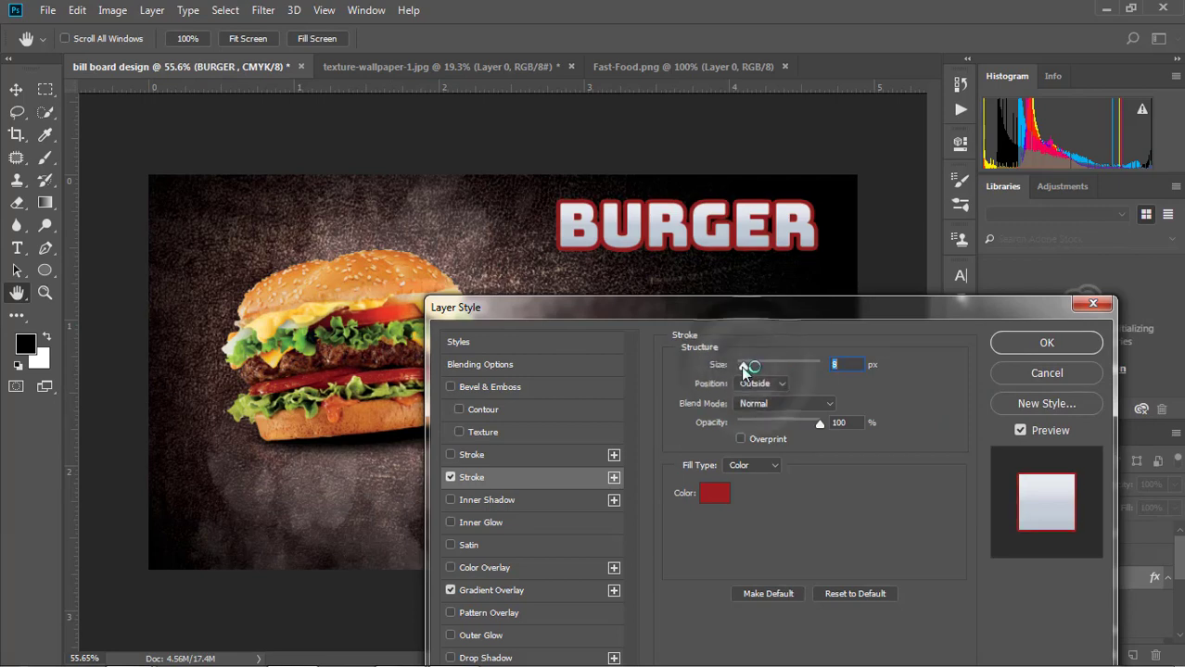
{"action": "left_click_drag", "start_coordinate": [743, 367], "coordinate": [741, 369]}
Apply BURGER's layer styles and add an 'ALL NEW' text line at 16 pt
{"action": "left_click", "coordinate": [1050, 346]}
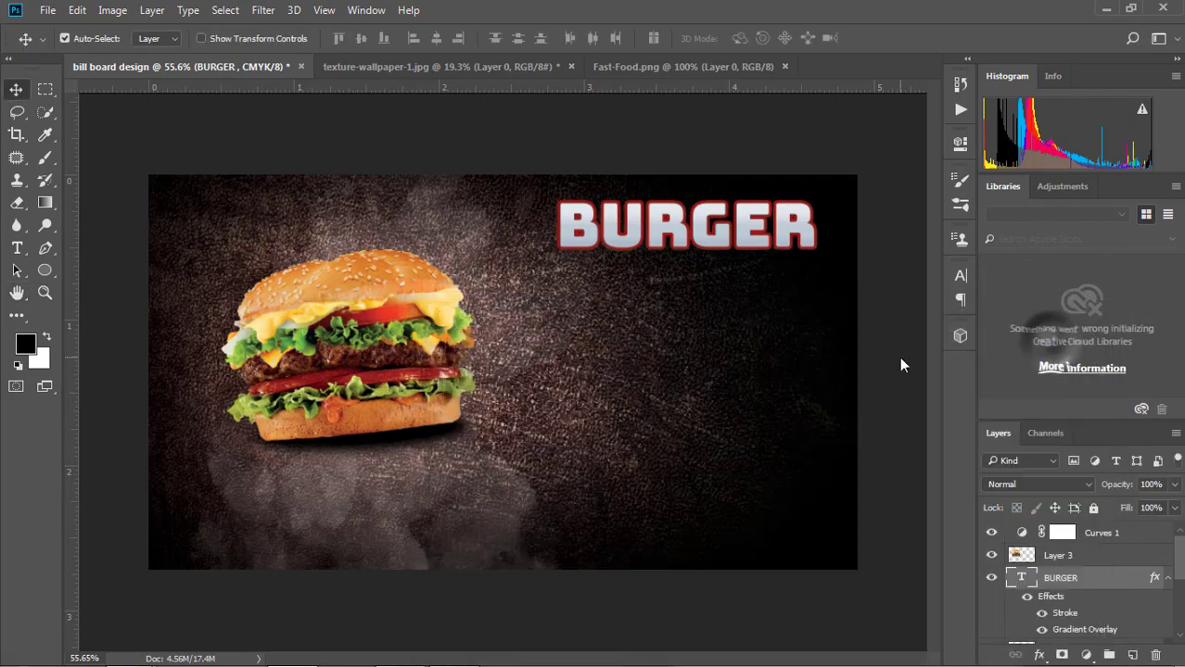
{"action": "left_click", "coordinate": [17, 251]}
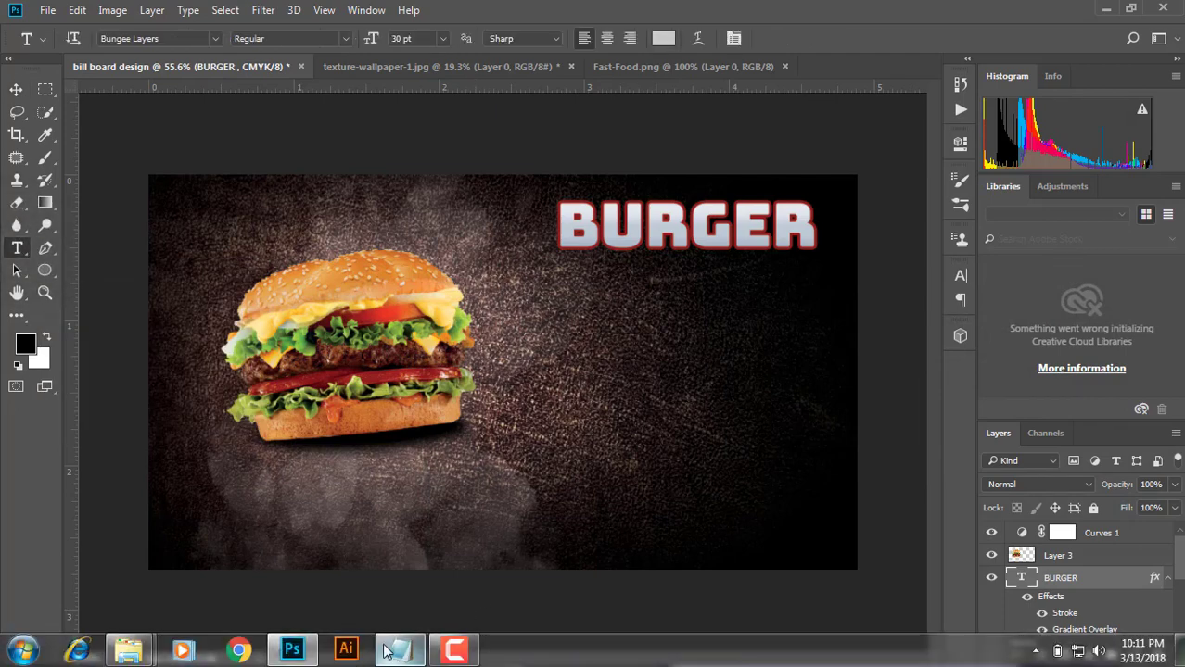
{"action": "left_click", "coordinate": [399, 648]}
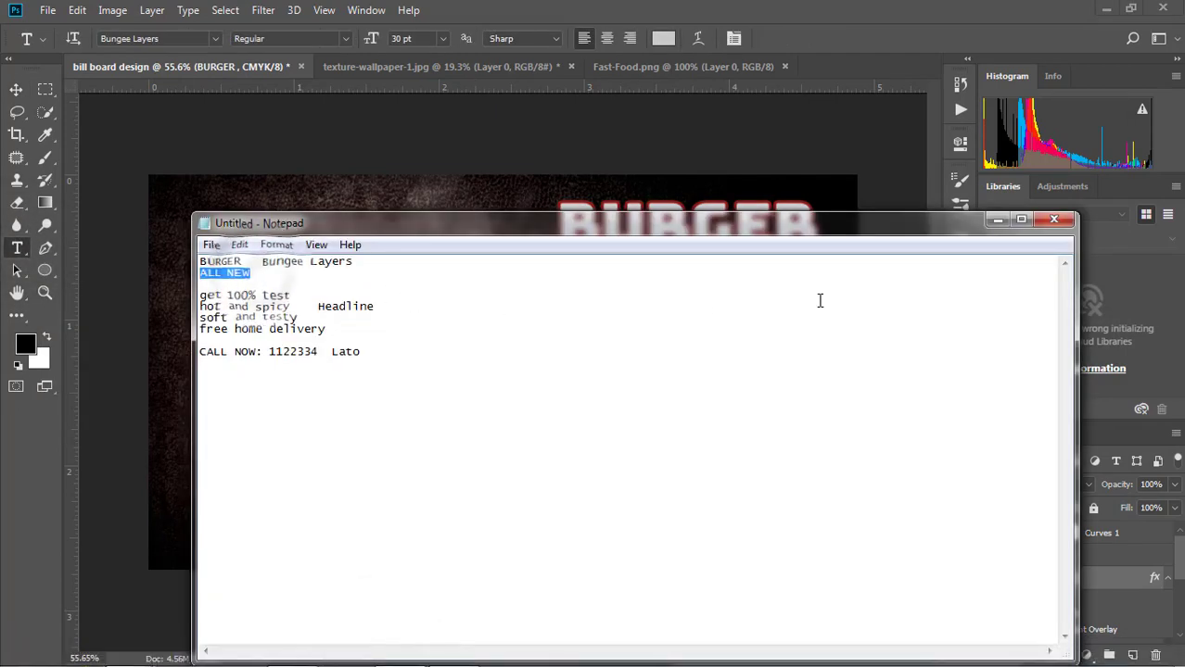
{"action": "left_click", "coordinate": [996, 220]}
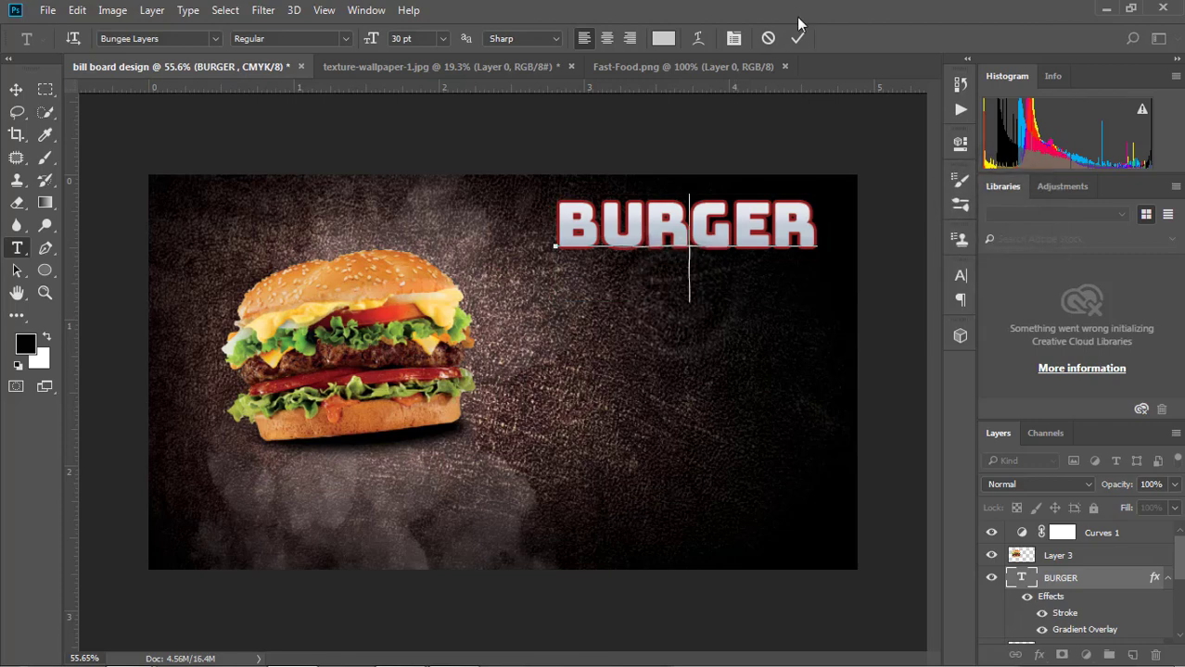
{"action": "left_click", "coordinate": [1132, 654]}
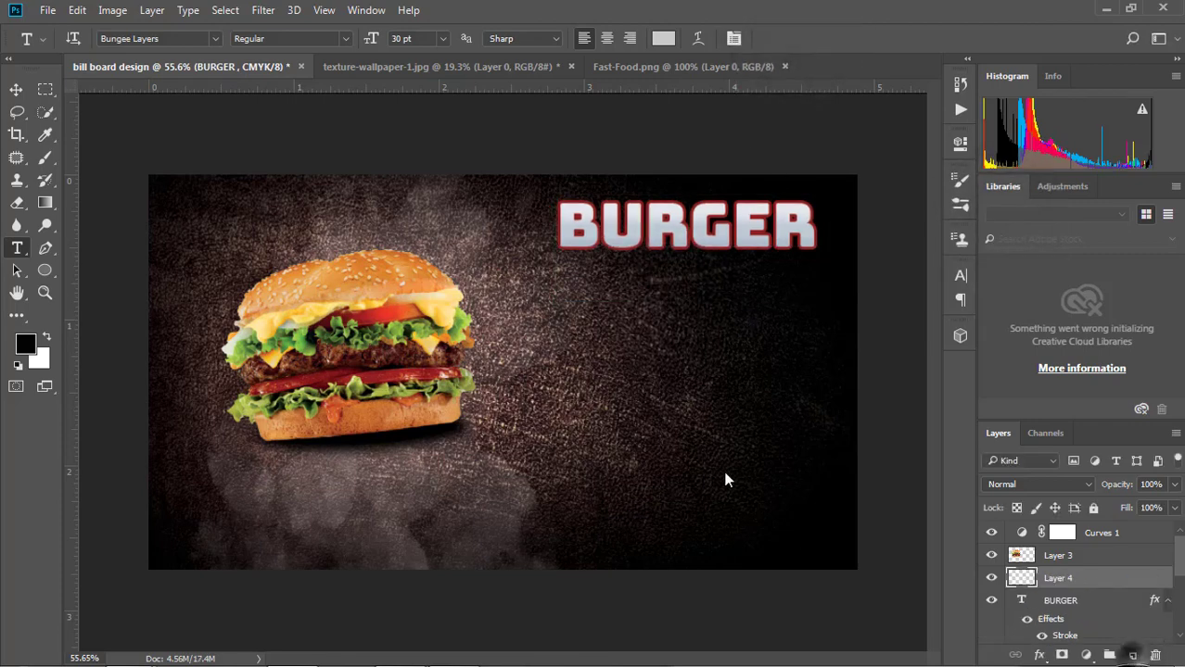
{"action": "left_click", "coordinate": [686, 230]}
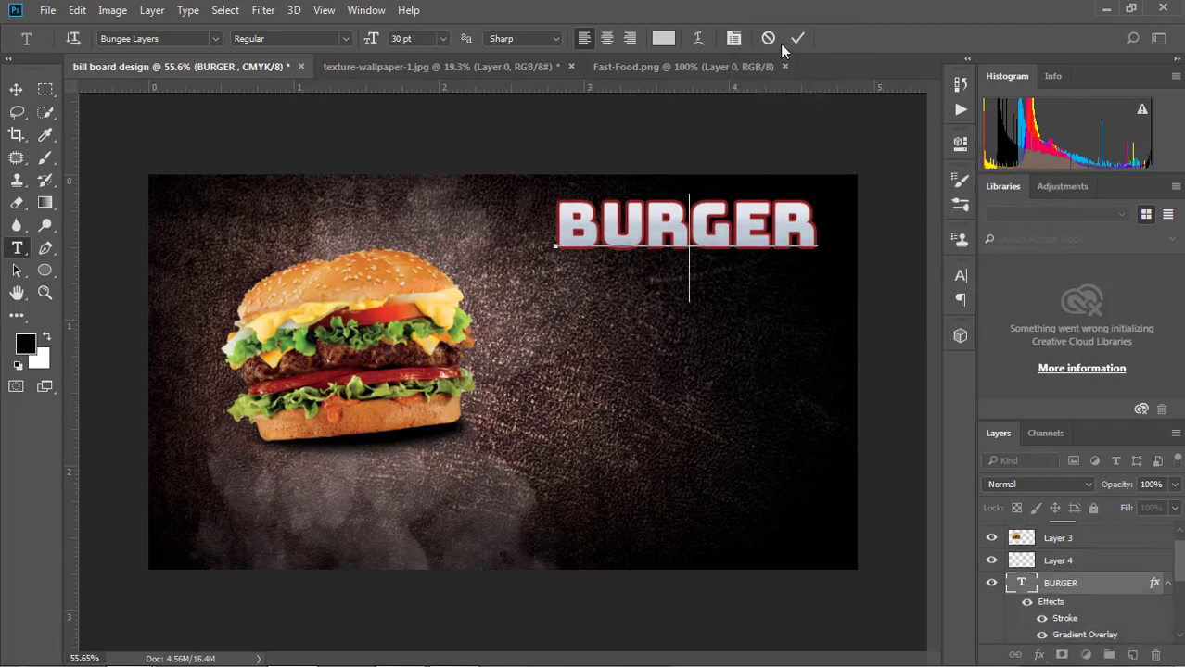
{"action": "left_click", "coordinate": [667, 349]}
{"action": "type", "text": "ALL N"}
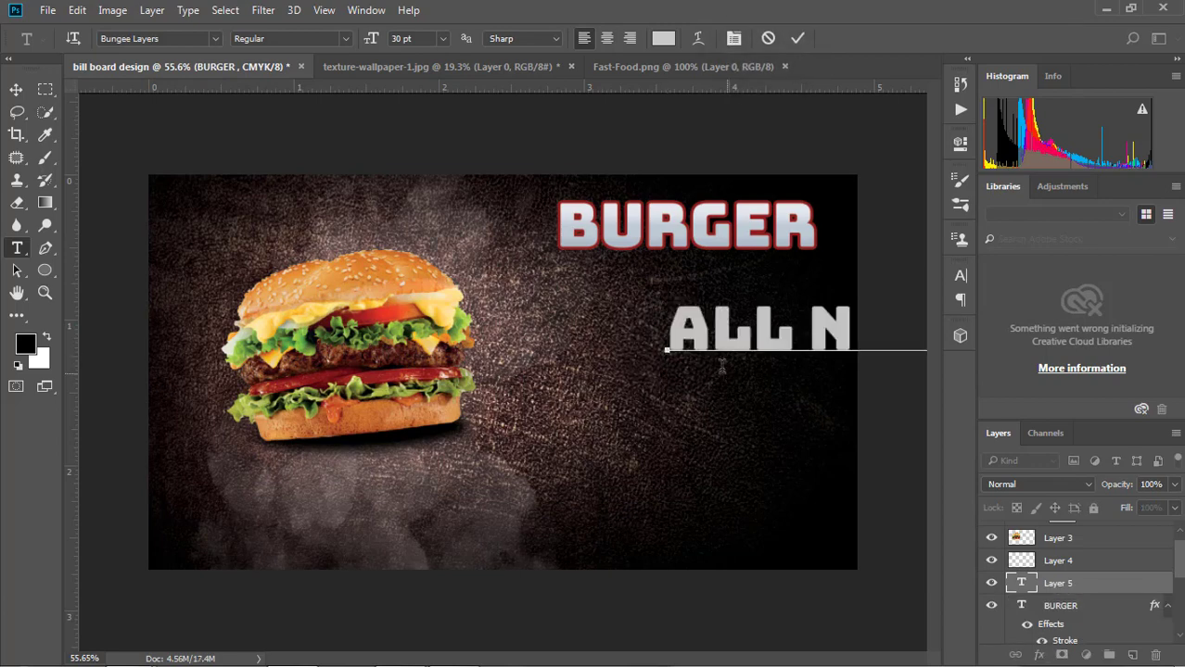
{"action": "key", "text": "ctrl+a"}
{"action": "left_click", "coordinate": [442, 38]}
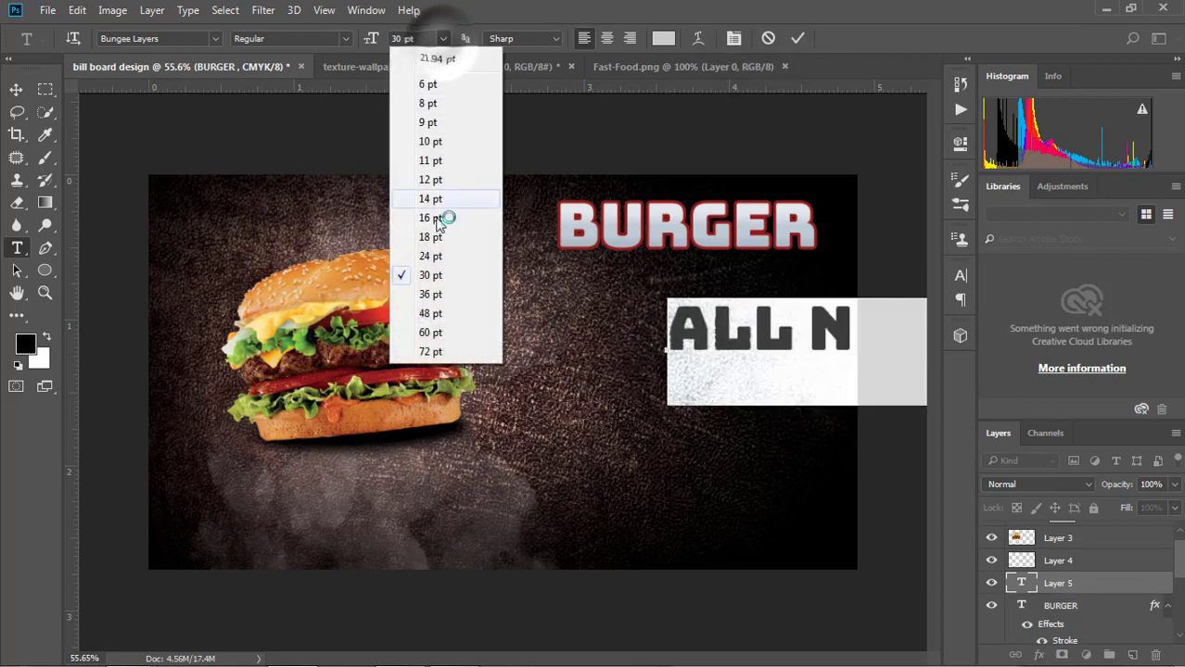
{"action": "left_click", "coordinate": [439, 218]}
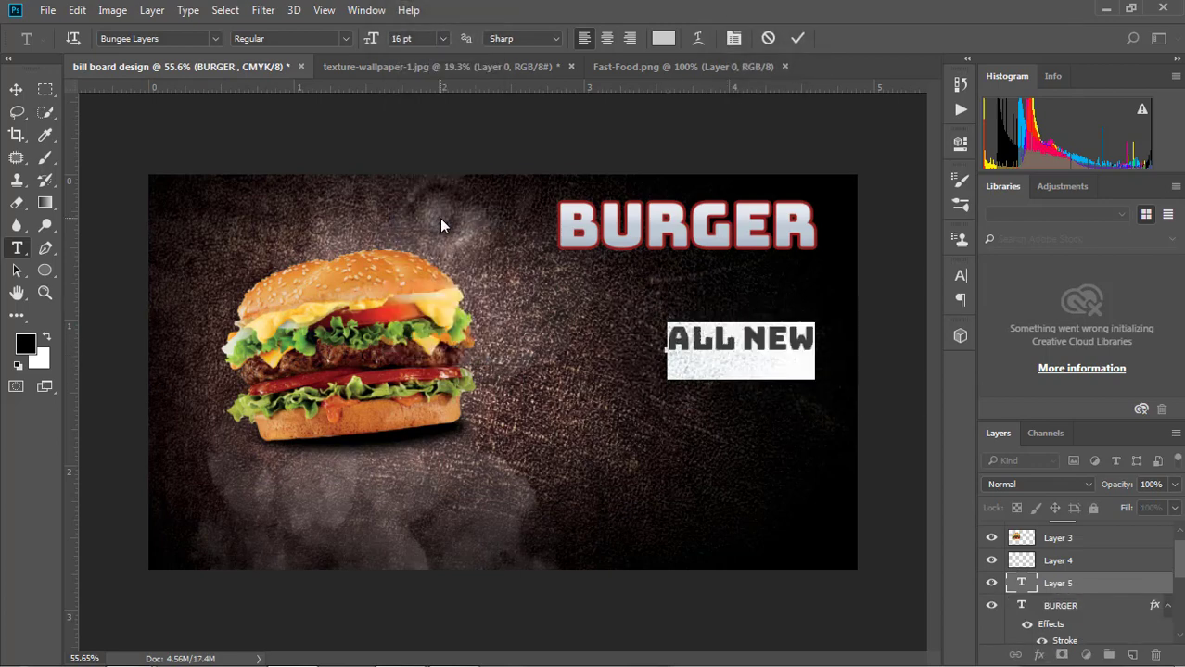
{"action": "left_click", "coordinate": [16, 89]}
Move the ALL NEW line up to sit centred beneath BURGER
{"action": "left_click_drag", "start_coordinate": [766, 338], "coordinate": [768, 271]}
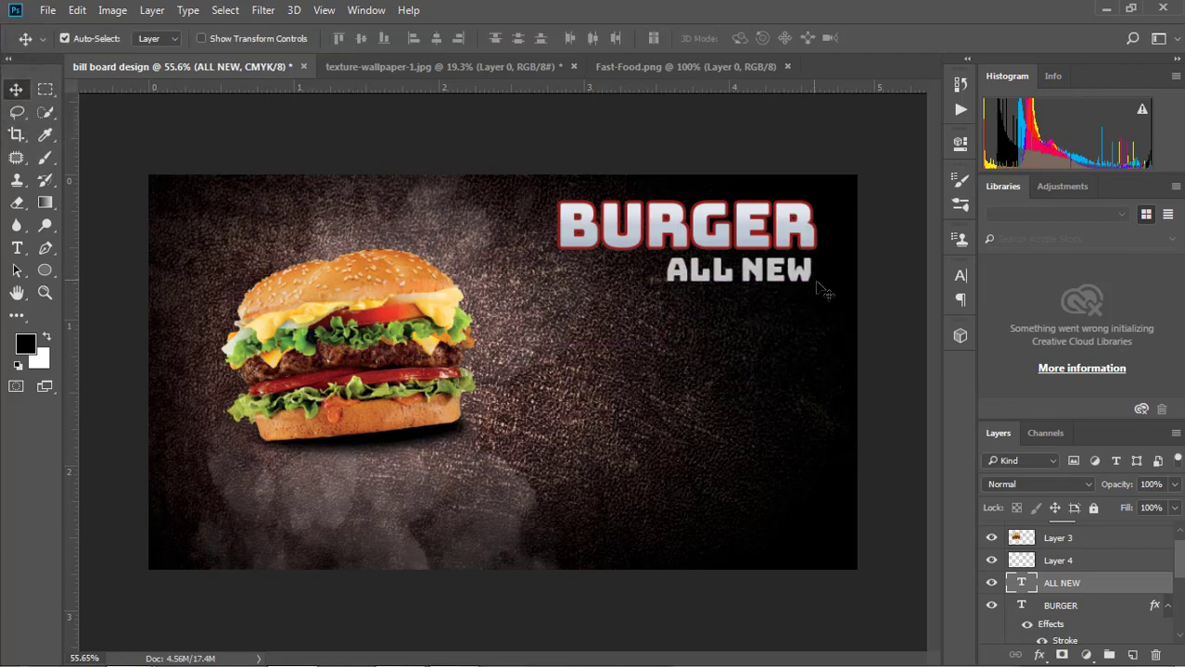
{"action": "scroll", "coordinate": [814, 280], "scroll_direction": "up", "scroll_amount": 3}
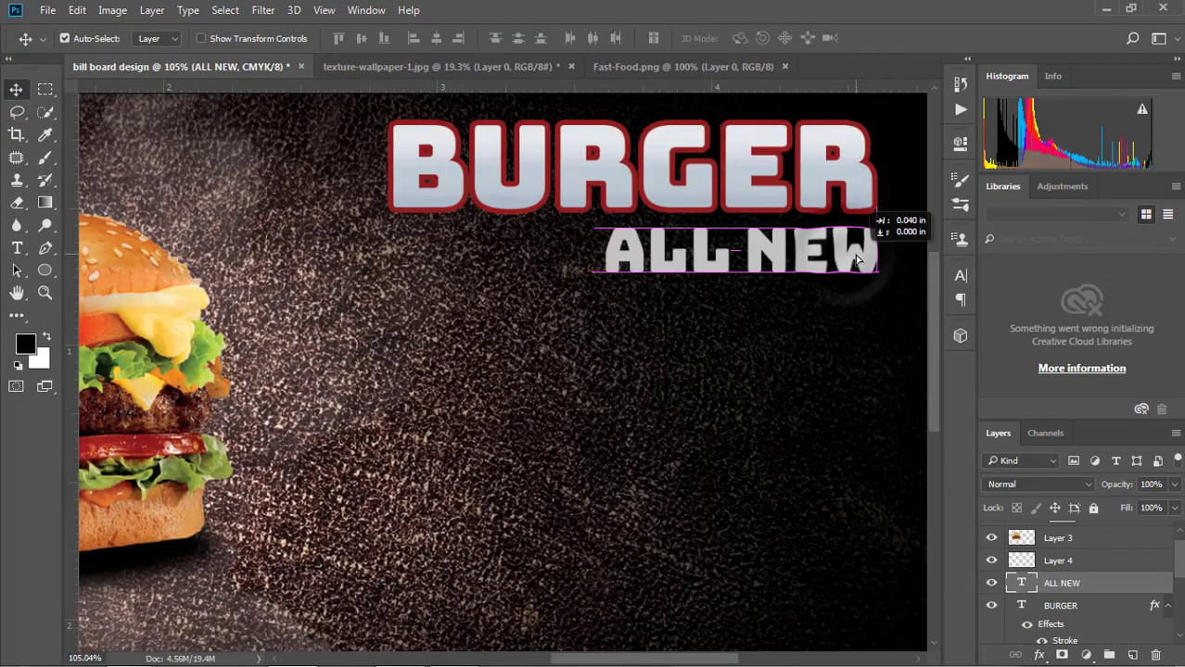
{"action": "left_click_drag", "start_coordinate": [863, 261], "coordinate": [848, 261]}
{"action": "scroll", "coordinate": [819, 305], "scroll_direction": "down", "scroll_amount": 2}
{"action": "scroll", "coordinate": [797, 316], "scroll_direction": "down", "scroll_amount": 1}
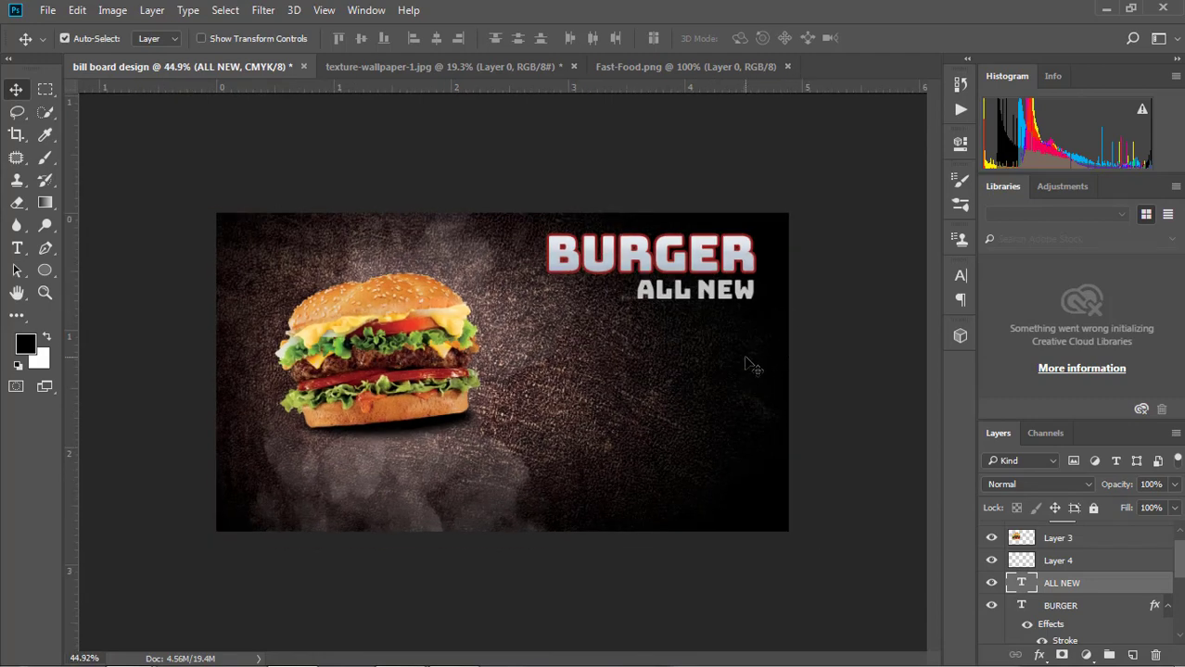
{"action": "scroll", "coordinate": [482, 431], "scroll_direction": "up", "scroll_amount": 1}
{"action": "scroll", "coordinate": [449, 420], "scroll_direction": "up", "scroll_amount": 1}
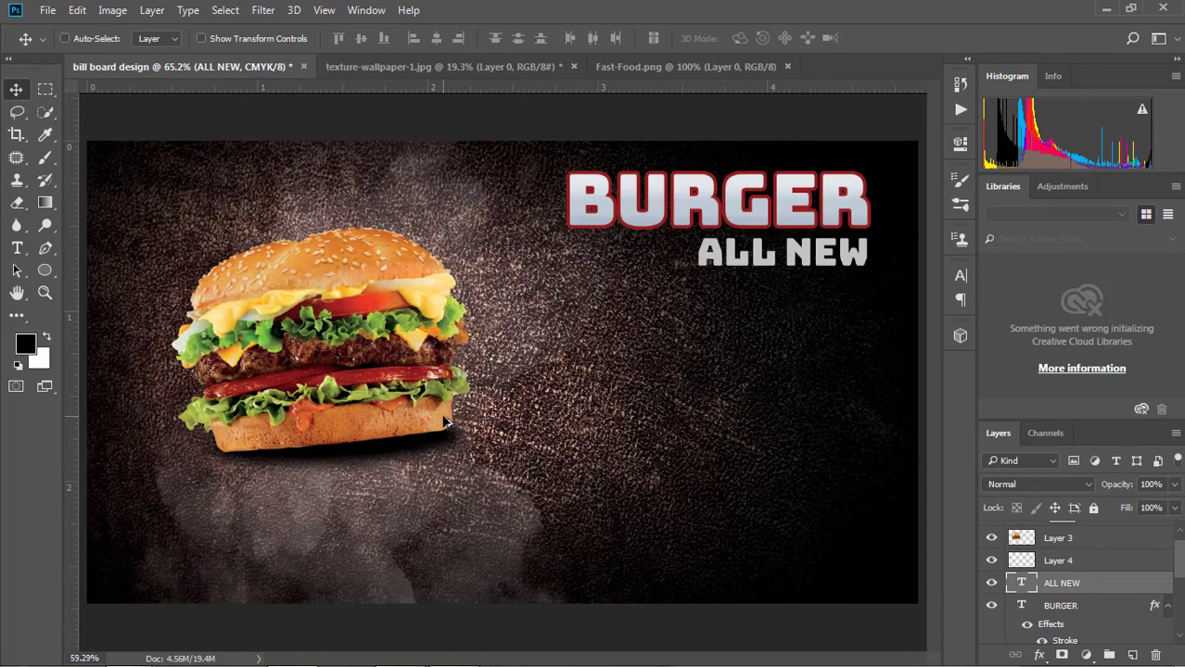
{"action": "scroll", "coordinate": [448, 422], "scroll_direction": "down", "scroll_amount": 1}
{"action": "scroll", "coordinate": [1030, 586], "scroll_direction": "down", "scroll_amount": 3}
{"action": "scroll", "coordinate": [1031, 586], "scroll_direction": "down", "scroll_amount": 2}
Duplicate the Layer 2 smoke and flip the copy horizontally
{"action": "left_click", "coordinate": [357, 515]}
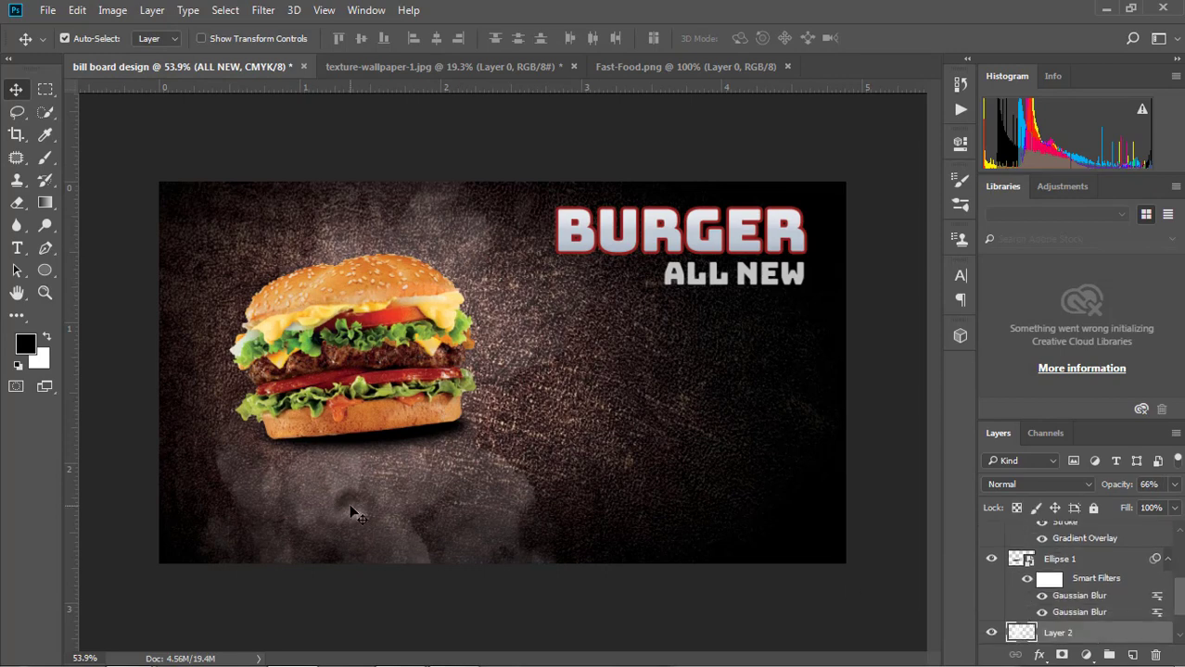
{"action": "mouse_move", "coordinate": [337, 499]}
{"action": "left_mouse_down"}
{"action": "mouse_move", "coordinate": [227, 522]}
{"action": "mouse_move", "coordinate": [532, 543]}
{"action": "left_mouse_up"}
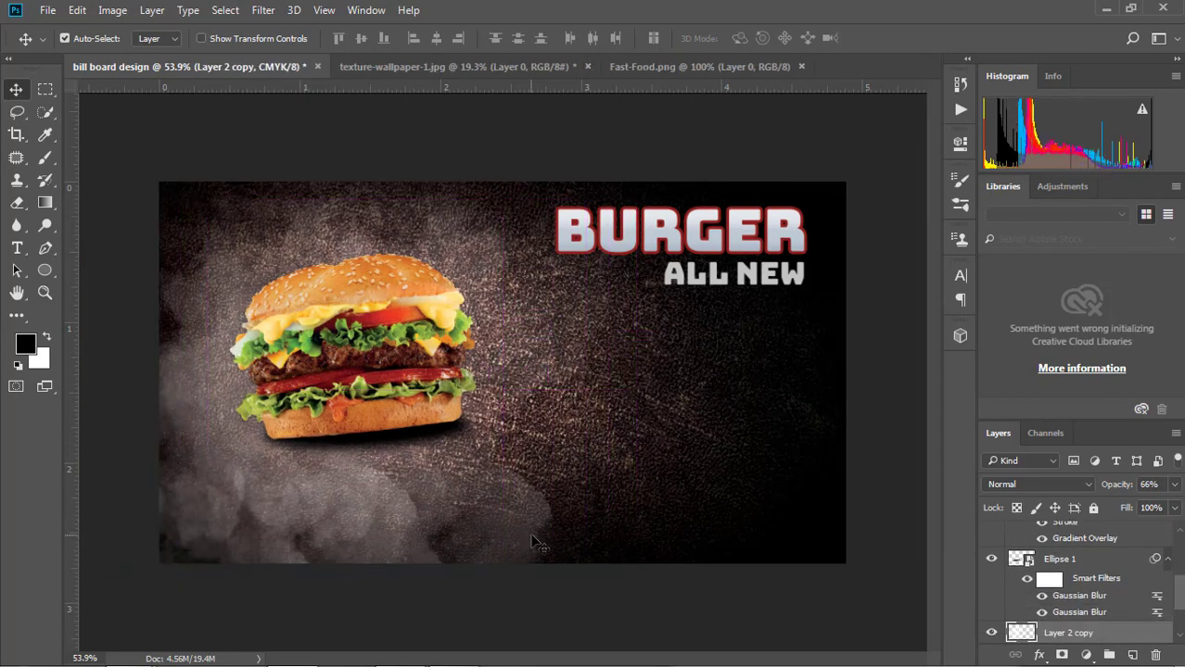
{"action": "key", "text": "ctrl+t"}
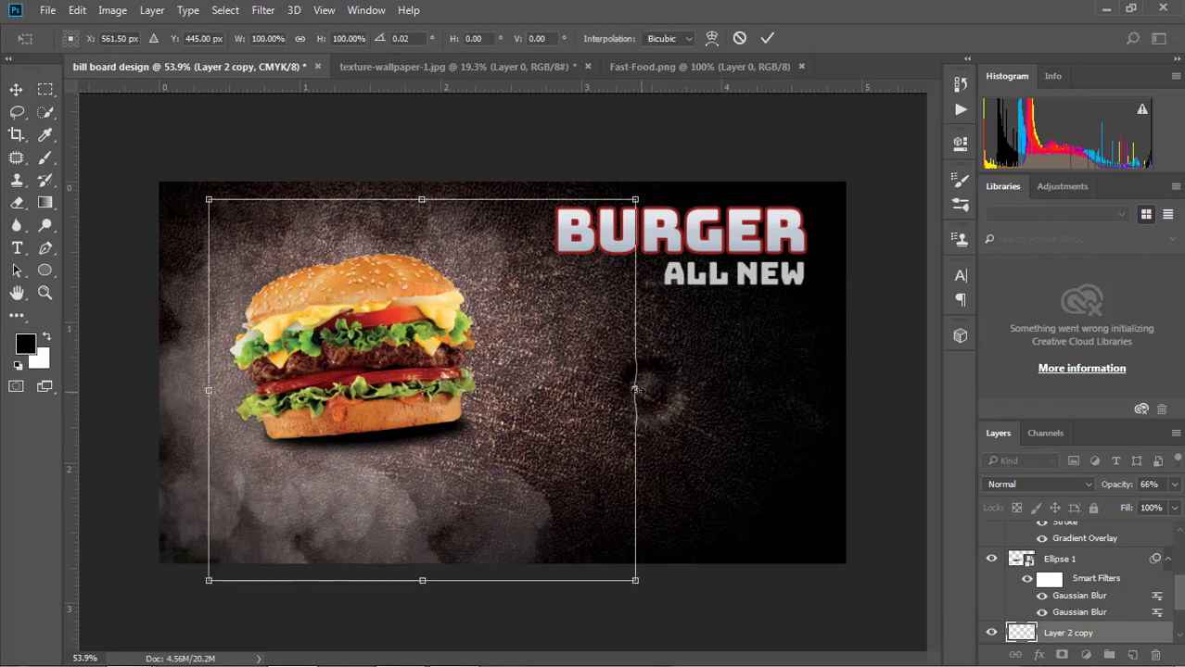
{"action": "left_click_drag", "start_coordinate": [634, 390], "coordinate": [103, 390]}
Widen the flipped smoke copy and position it across the left side
{"action": "left_click_drag", "start_coordinate": [176, 413], "coordinate": [360, 423]}
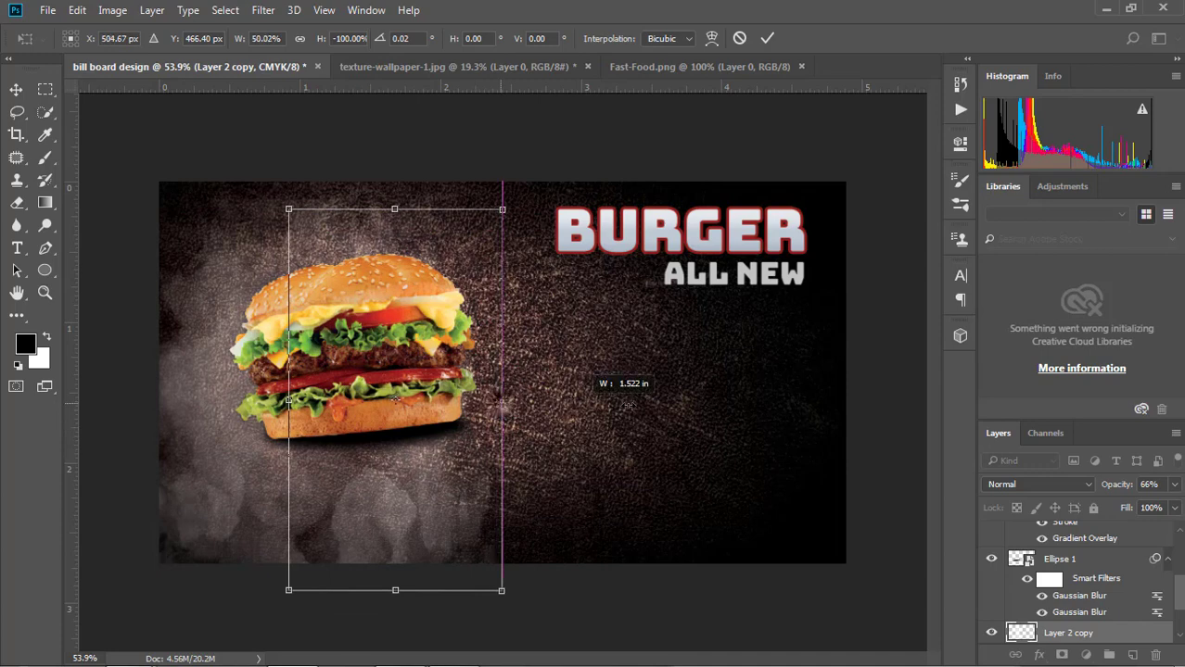
{"action": "left_click_drag", "start_coordinate": [507, 419], "coordinate": [649, 417]}
{"action": "mouse_move", "coordinate": [519, 475]}
{"action": "left_mouse_down"}
{"action": "mouse_move", "coordinate": [424, 485]}
{"action": "mouse_move", "coordinate": [413, 467]}
{"action": "left_mouse_up"}
{"action": "left_click_drag", "start_coordinate": [544, 400], "coordinate": [632, 400]}
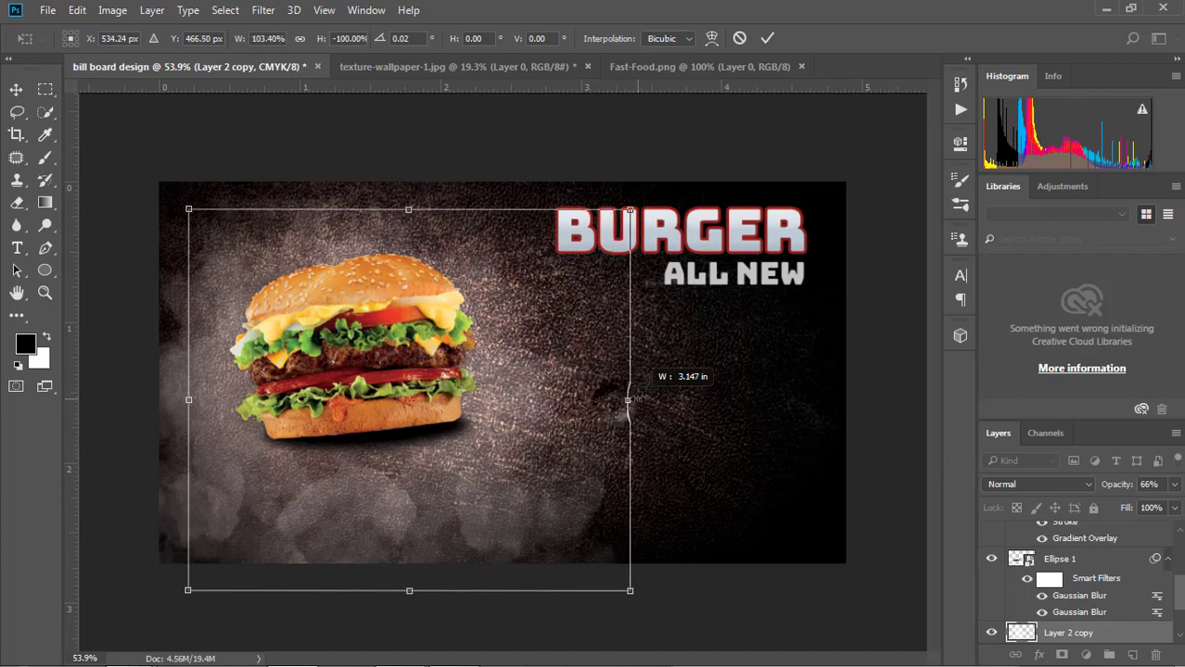
{"action": "left_click", "coordinate": [768, 38]}
{"action": "scroll", "coordinate": [426, 447], "scroll_direction": "up", "scroll_amount": 3}
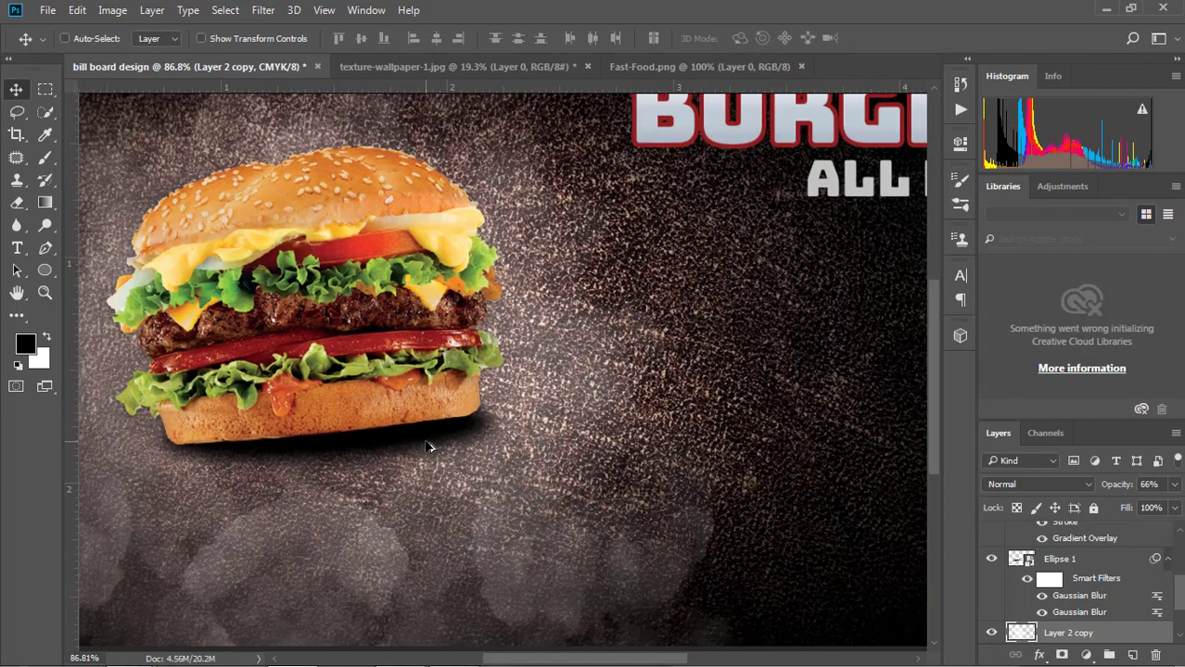
{"action": "scroll", "coordinate": [426, 447], "scroll_direction": "down", "scroll_amount": 3}
{"action": "scroll", "coordinate": [757, 280], "scroll_direction": "up", "scroll_amount": 2}
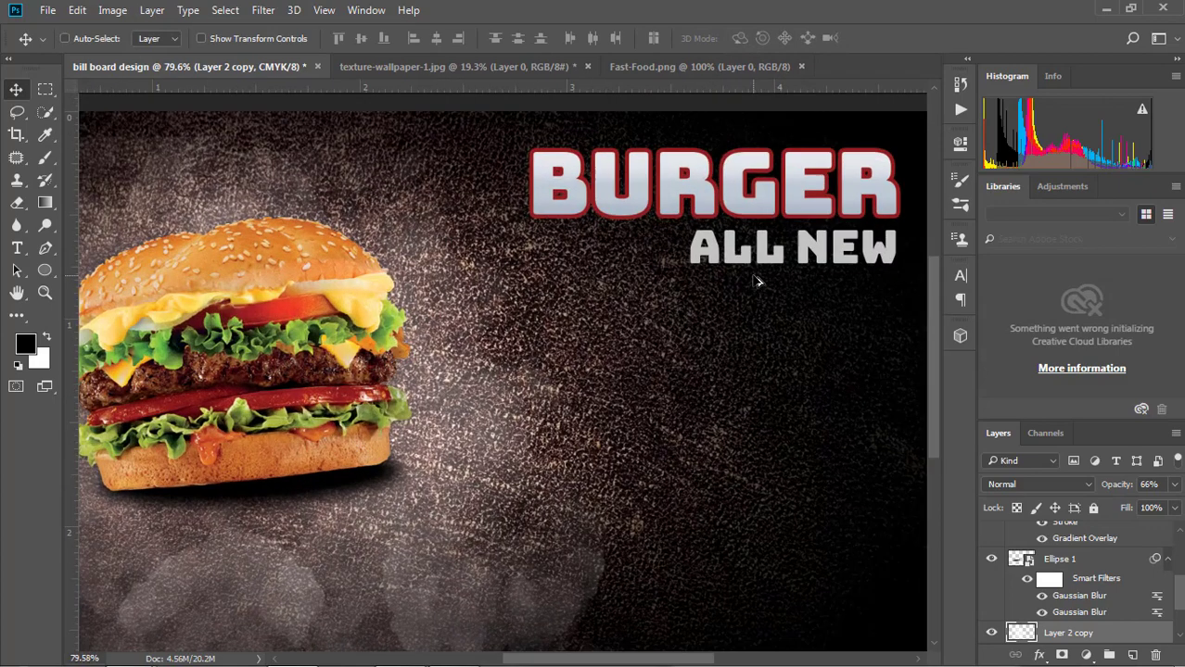
{"action": "scroll", "coordinate": [757, 278], "scroll_direction": "down", "scroll_amount": 3}
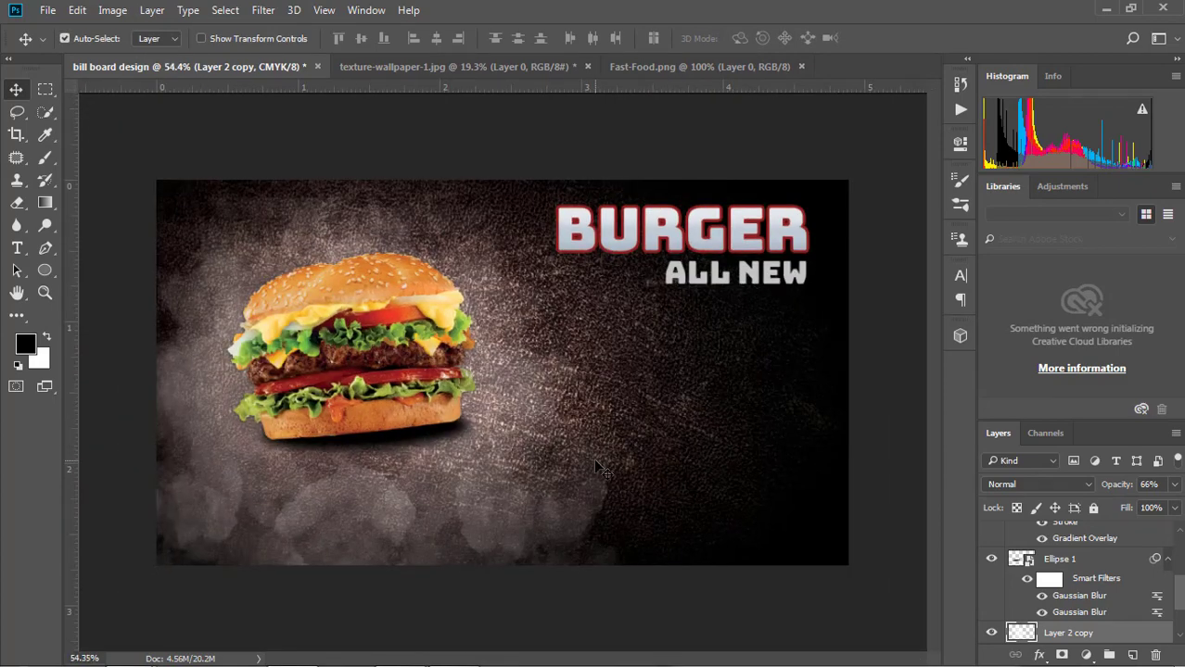
Draw a black starburst custom shape beside the burger
{"action": "left_click", "coordinate": [45, 270]}
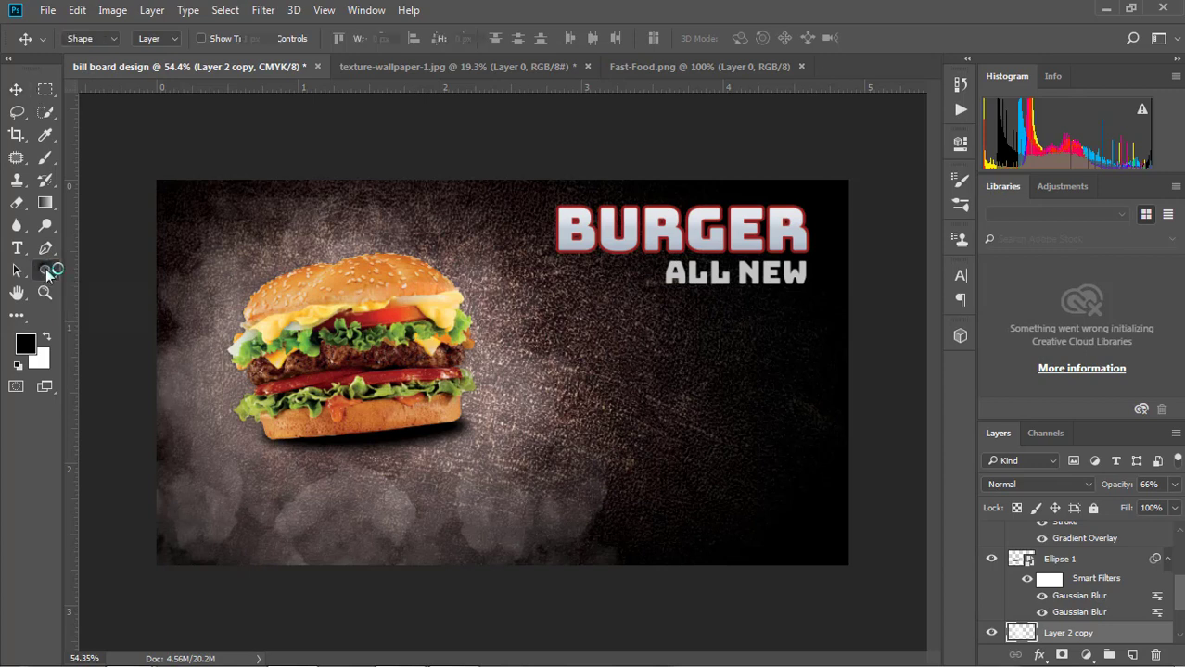
{"action": "right_click", "coordinate": [44, 270]}
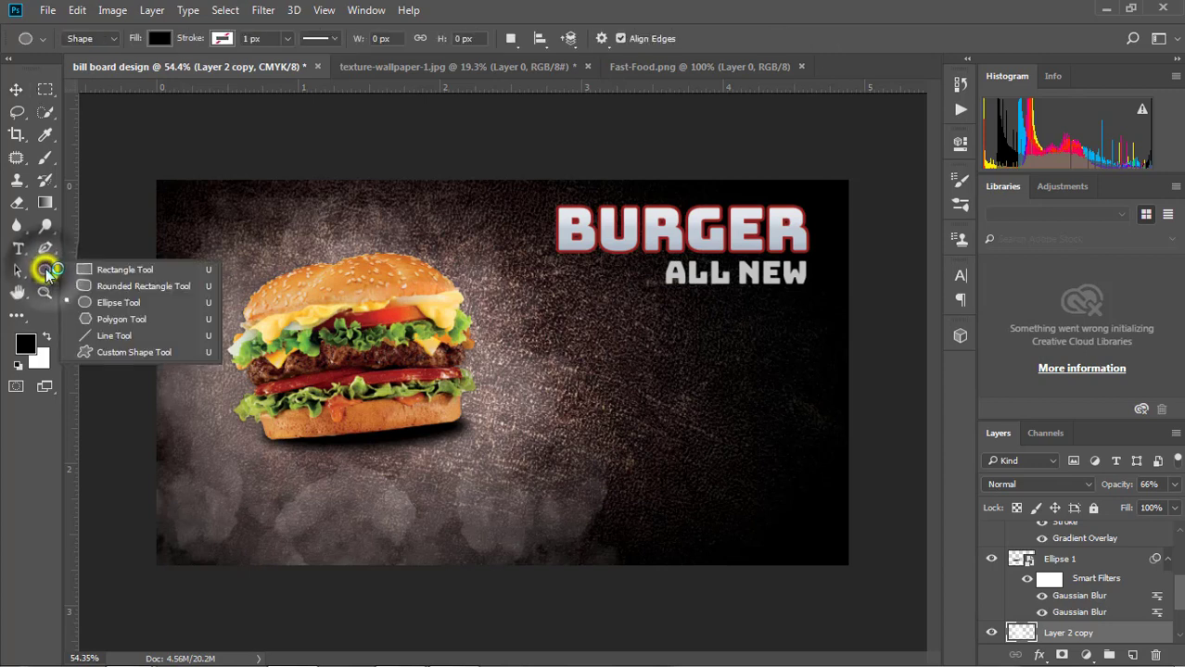
{"action": "left_click", "coordinate": [150, 357]}
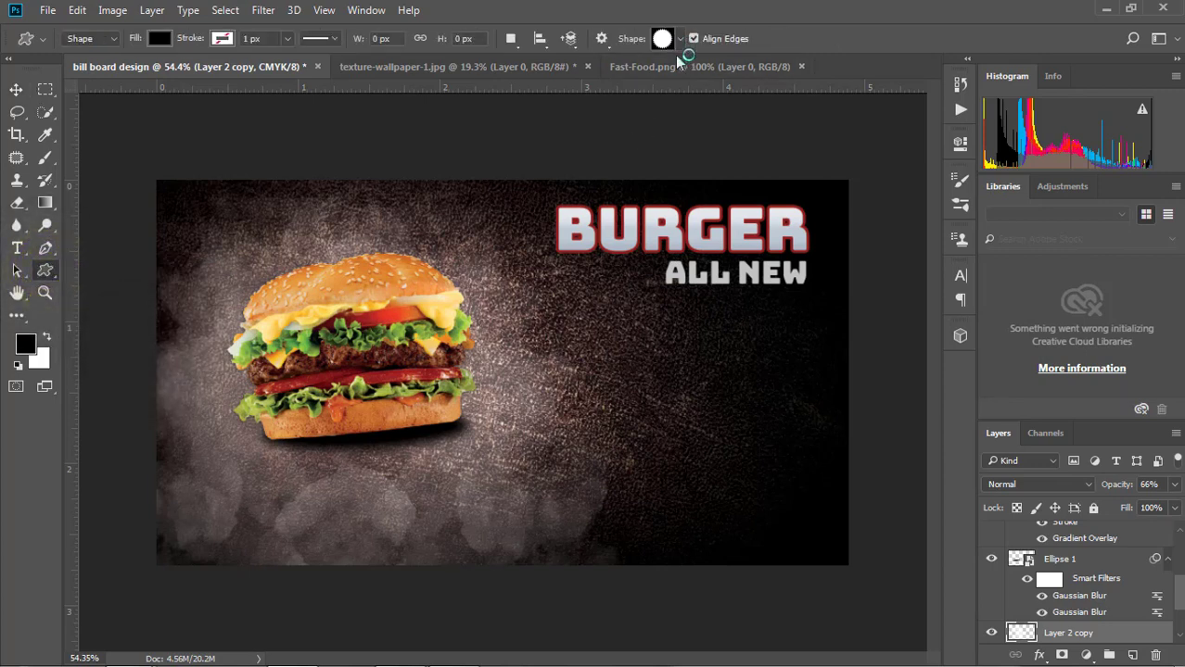
{"action": "left_click_drag", "start_coordinate": [506, 334], "coordinate": [580, 409]}
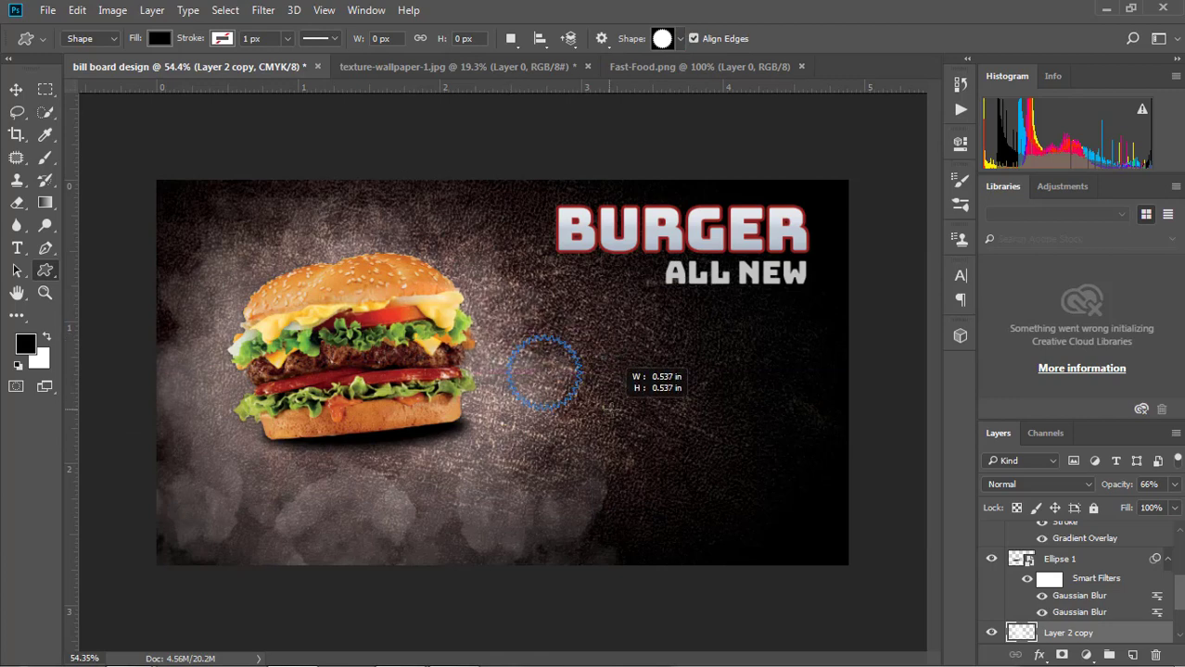
Stack Shape 1 above Layer 3 and move it onto the bun's upper-left edge
{"action": "left_click", "coordinate": [16, 89]}
{"action": "left_click_drag", "start_coordinate": [546, 371], "coordinate": [583, 384]}
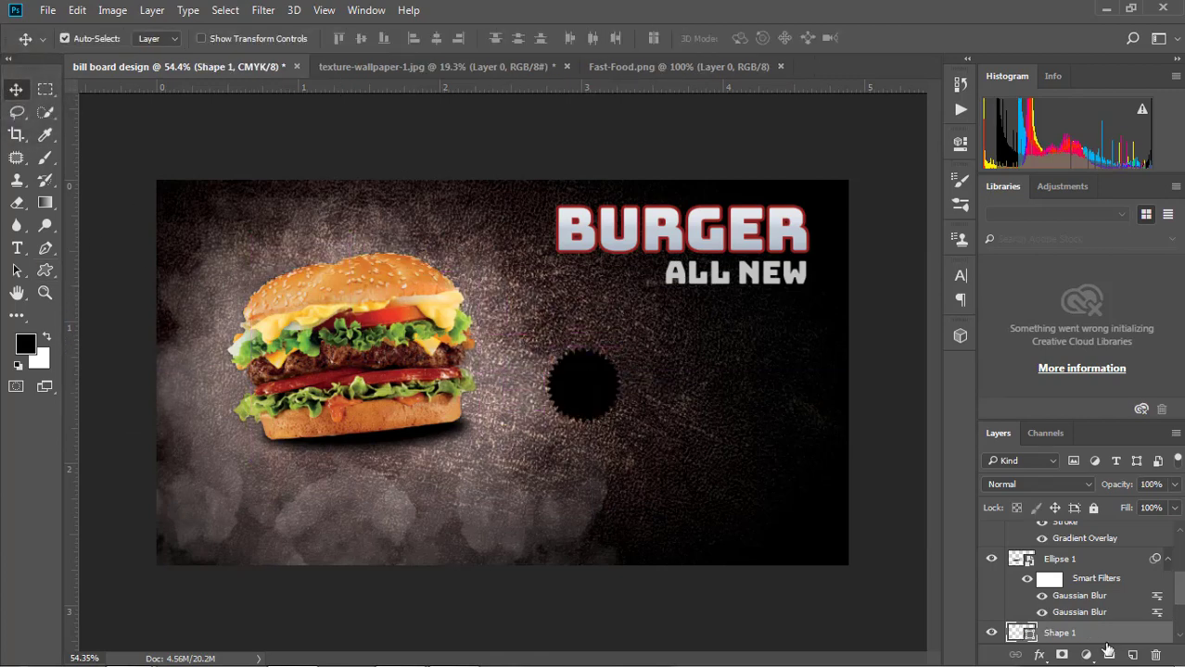
{"action": "left_click_drag", "start_coordinate": [1075, 633], "coordinate": [1060, 554]}
{"action": "mouse_move", "coordinate": [583, 387]}
{"action": "left_mouse_down"}
{"action": "mouse_move", "coordinate": [460, 390]}
{"action": "mouse_move", "coordinate": [273, 348]}
{"action": "mouse_move", "coordinate": [237, 357]}
{"action": "mouse_move", "coordinate": [431, 398]}
{"action": "mouse_move", "coordinate": [445, 331]}
{"action": "mouse_move", "coordinate": [264, 304]}
{"action": "mouse_move", "coordinate": [270, 319]}
{"action": "left_mouse_up"}
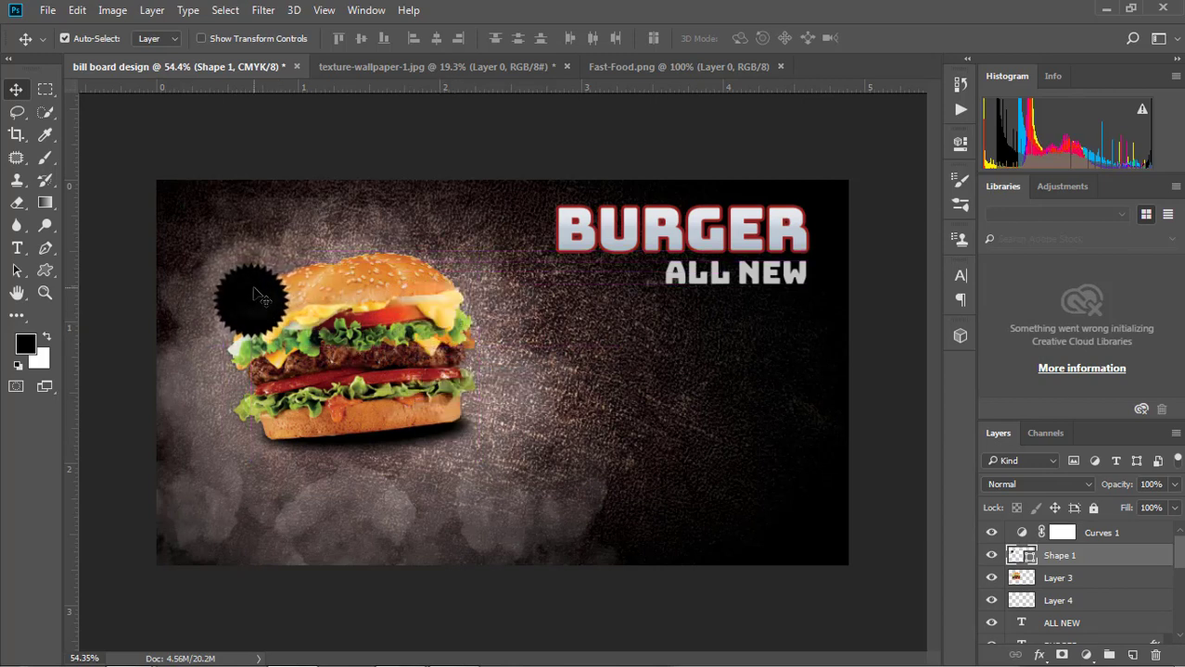
Keep the starburst's black fill and add a Gradient Overlay layer style to Shape 1
{"action": "double_click", "coordinate": [1020, 555]}
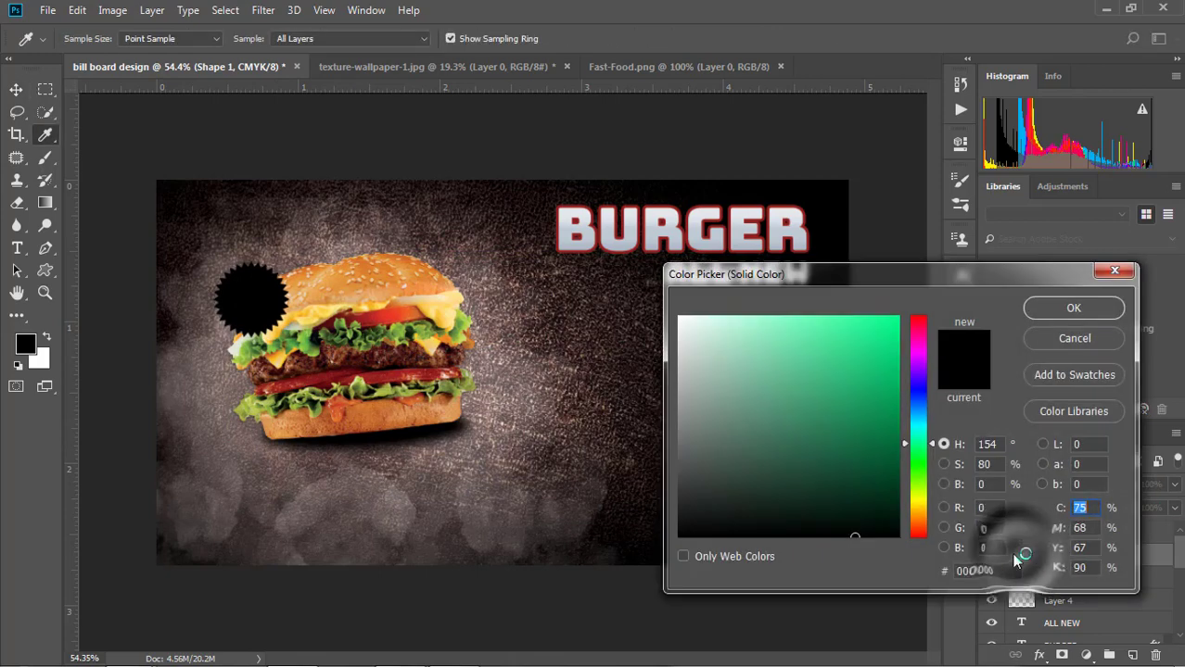
{"action": "left_click", "coordinate": [846, 383]}
{"action": "left_click", "coordinate": [1074, 339]}
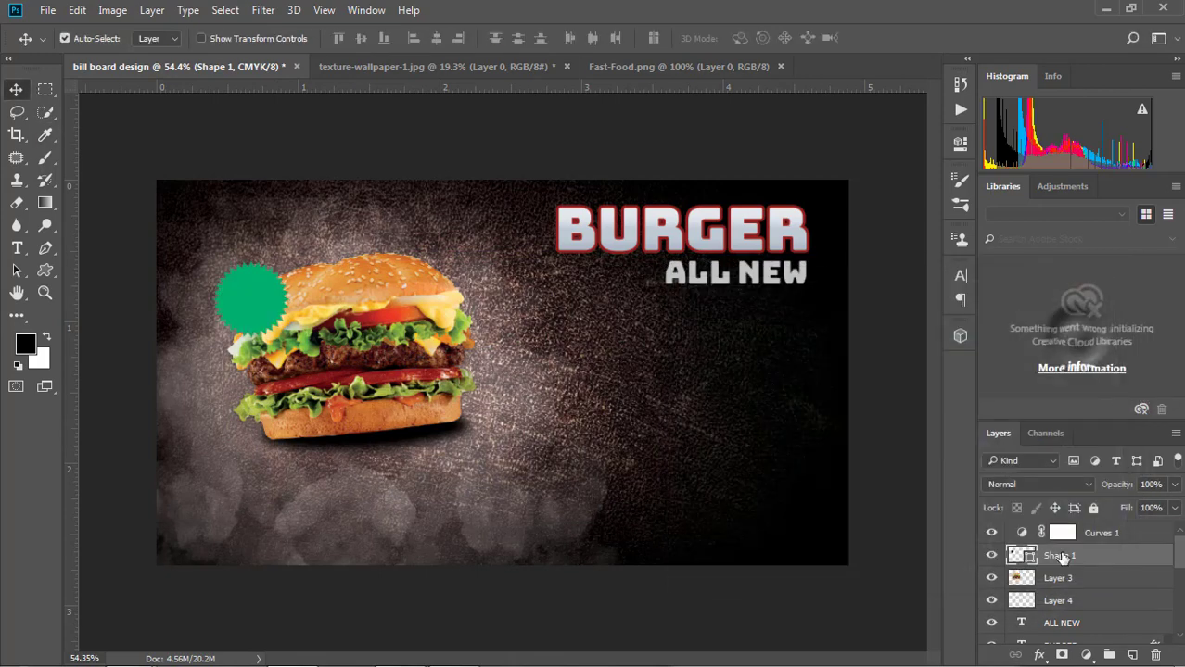
{"action": "right_click", "coordinate": [1056, 567]}
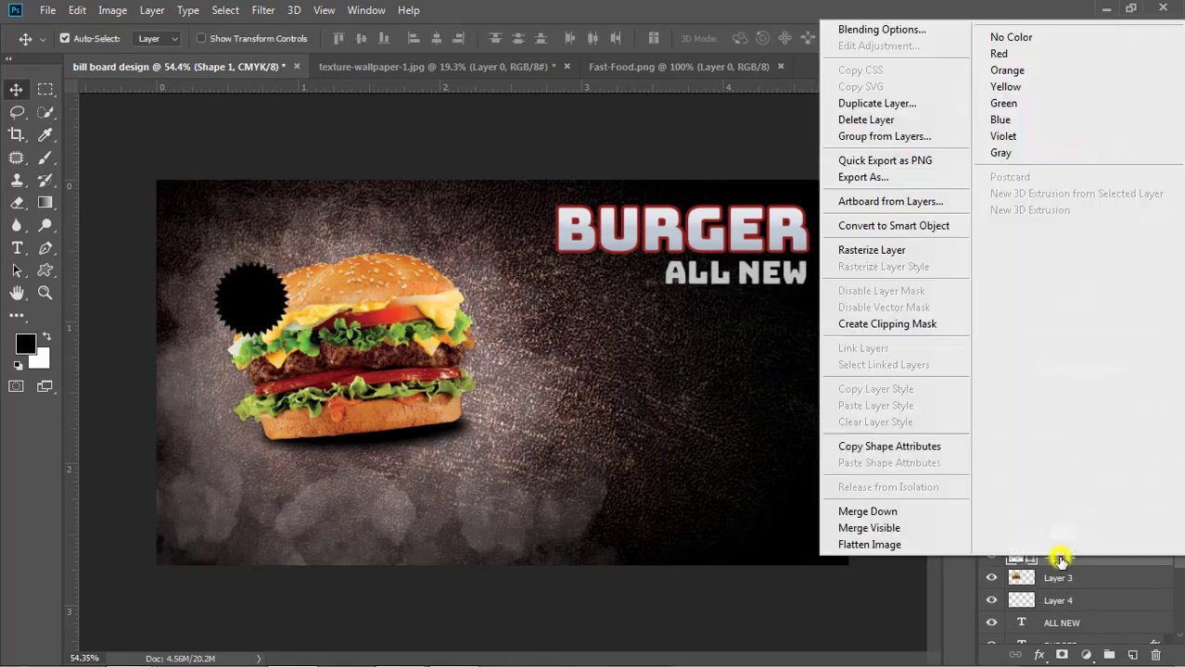
{"action": "left_click", "coordinate": [872, 29]}
{"action": "left_click", "coordinate": [327, 363]}
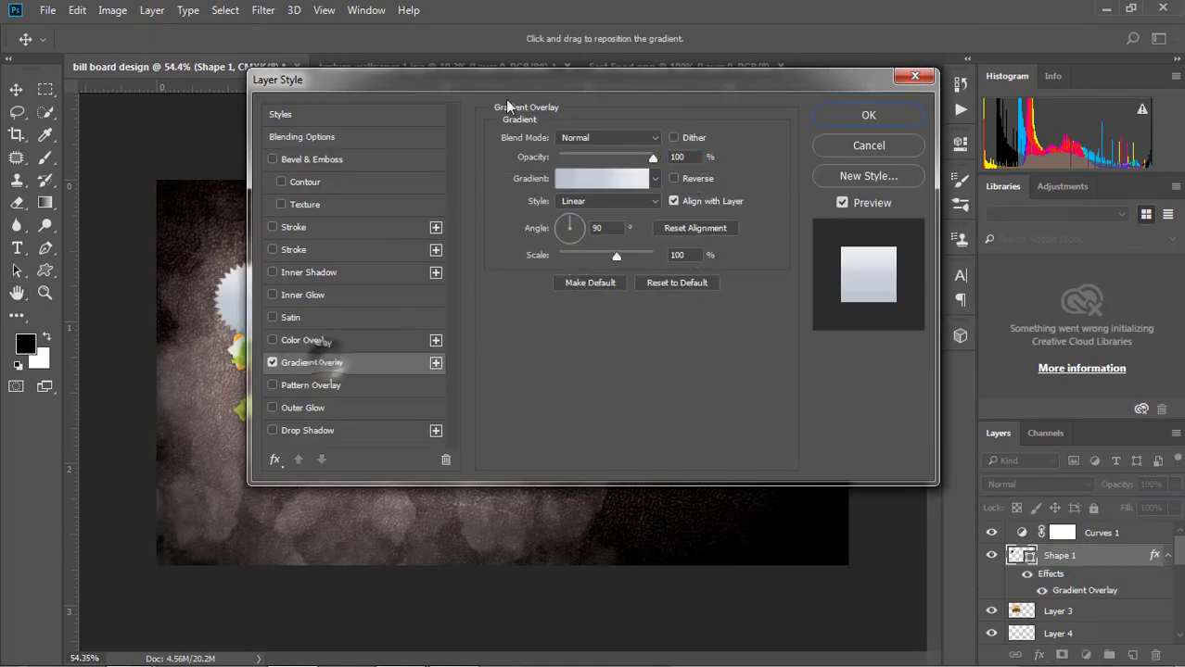
{"action": "left_click_drag", "start_coordinate": [487, 82], "coordinate": [775, 111]}
Apply a pale yellow preset from the gradient picker to the starburst
{"action": "left_click", "coordinate": [943, 211]}
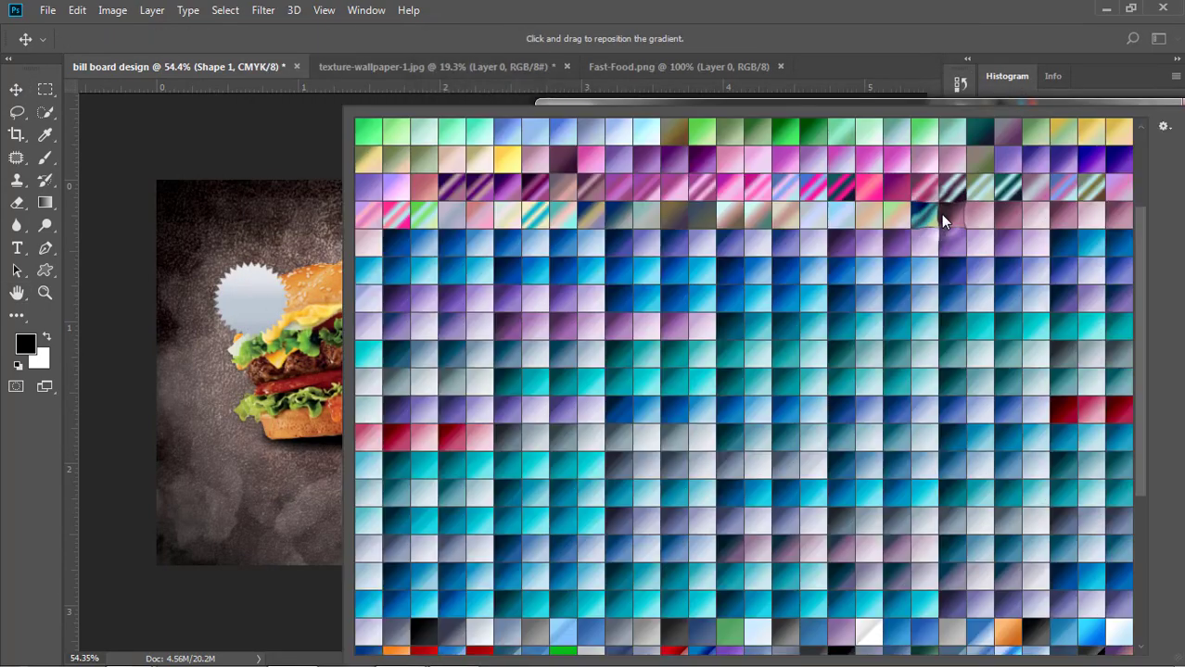
{"action": "scroll", "coordinate": [859, 441], "scroll_direction": "down", "scroll_amount": 5}
{"action": "scroll", "coordinate": [880, 492], "scroll_direction": "down", "scroll_amount": 4}
{"action": "scroll", "coordinate": [882, 549], "scroll_direction": "up", "scroll_amount": 5}
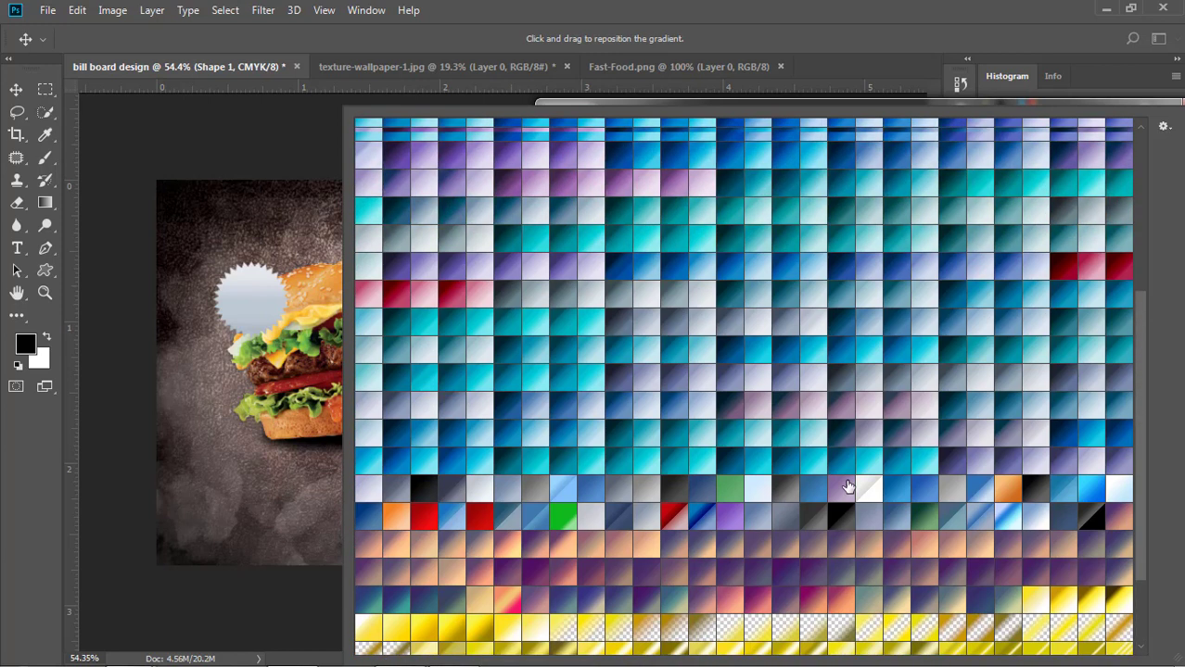
{"action": "scroll", "coordinate": [851, 484], "scroll_direction": "up", "scroll_amount": 5}
{"action": "scroll", "coordinate": [944, 397], "scroll_direction": "up", "scroll_amount": 3}
{"action": "left_click", "coordinate": [904, 215]}
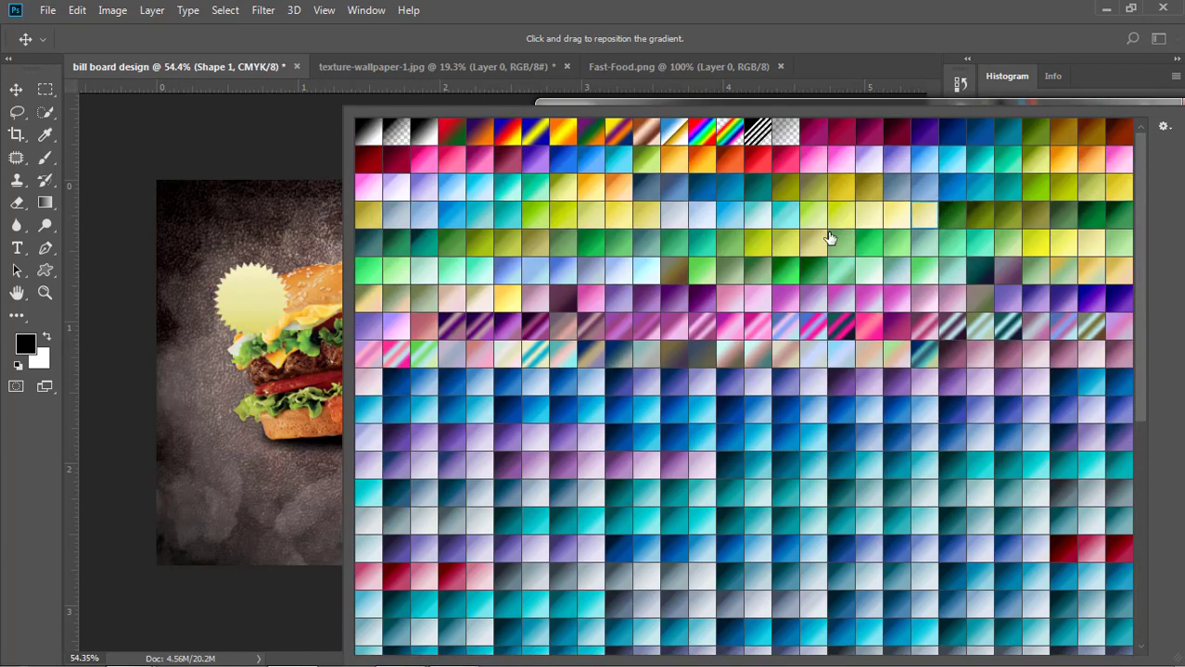
Preview yellow, orange, red, magenta and blue gradients, then settle on pale yellow
{"action": "left_click", "coordinate": [598, 189]}
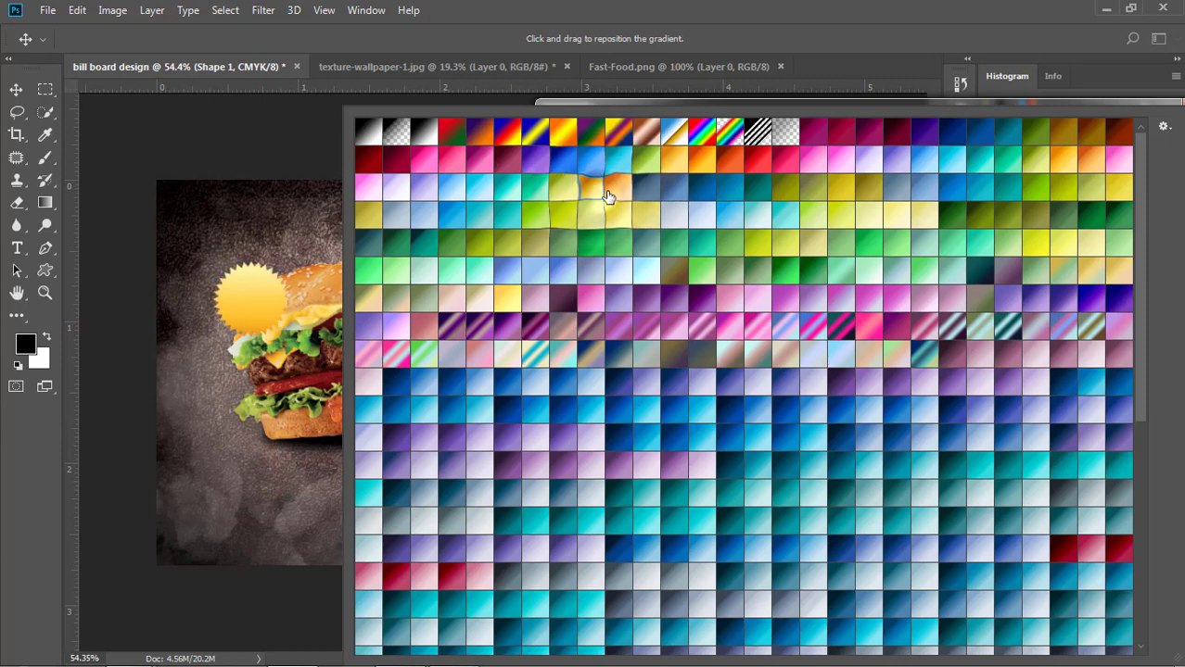
{"action": "left_click", "coordinate": [613, 194]}
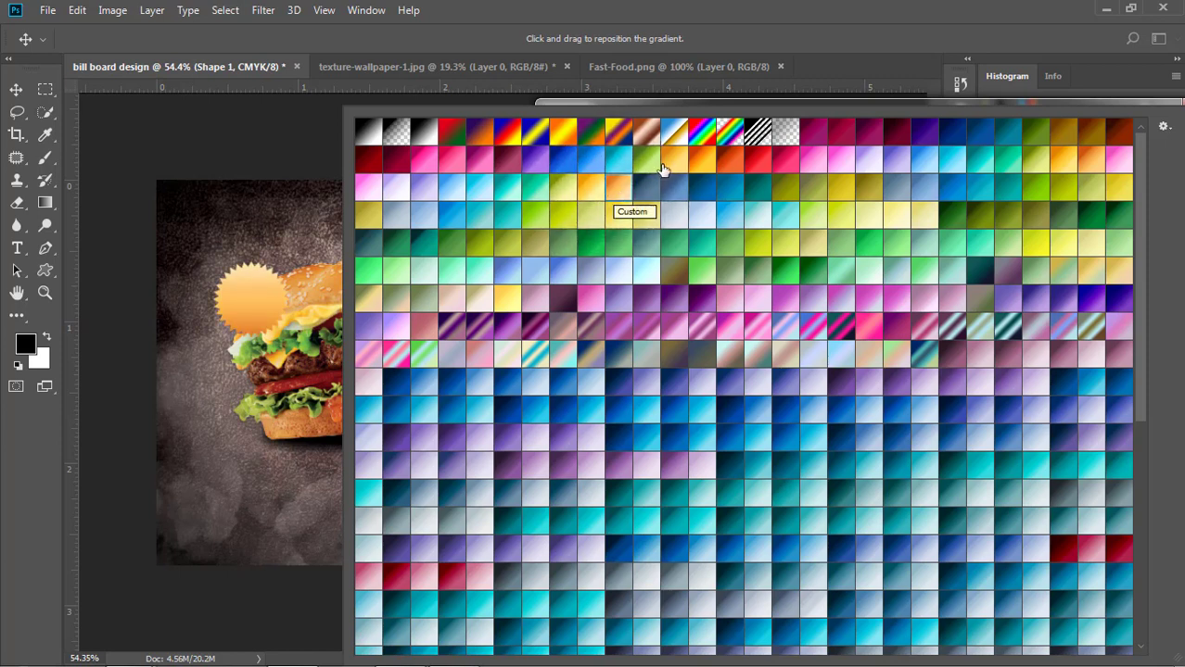
{"action": "left_click", "coordinate": [703, 156]}
{"action": "left_click", "coordinate": [761, 165]}
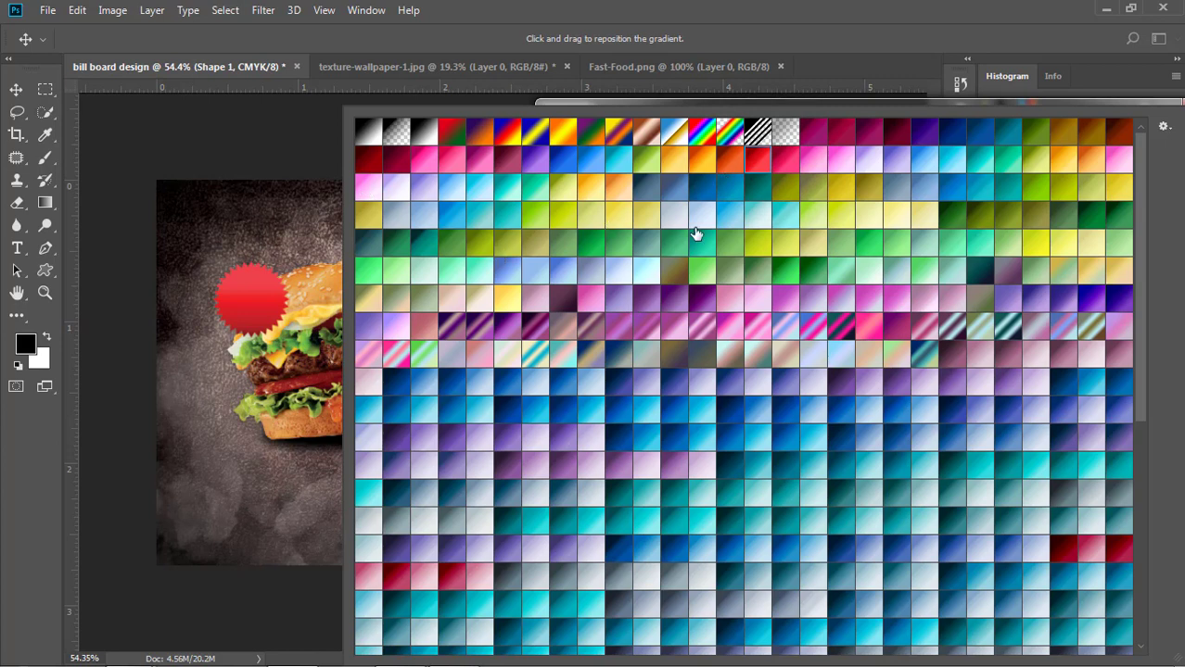
{"action": "left_click", "coordinate": [868, 139]}
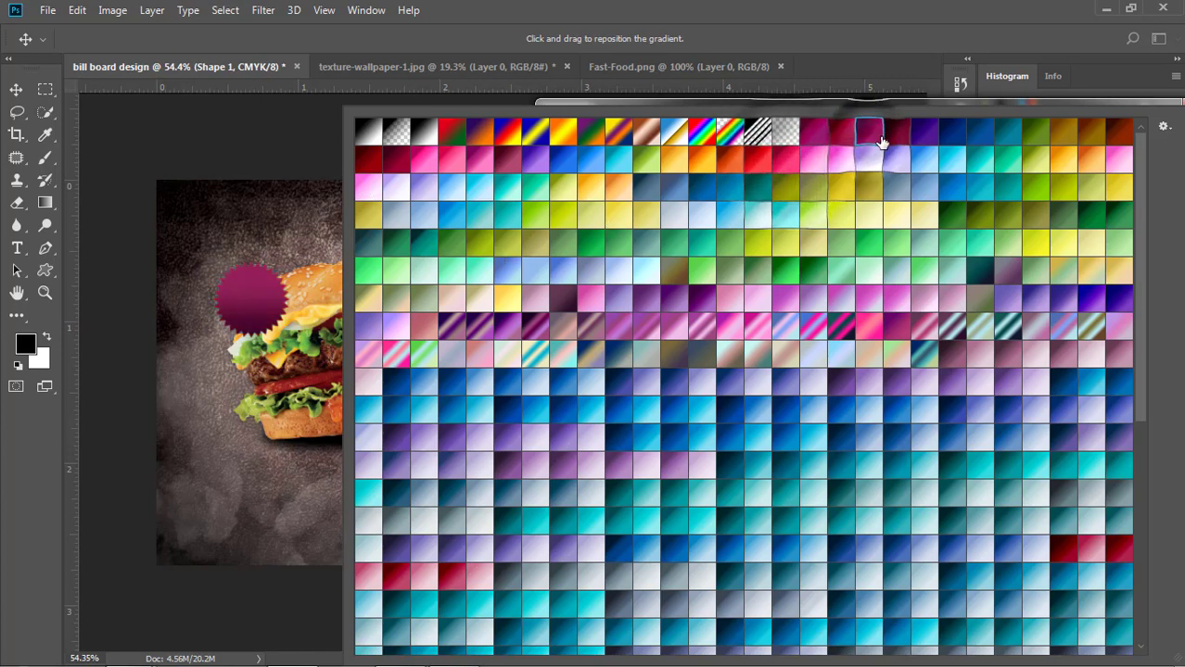
{"action": "left_click", "coordinate": [700, 220]}
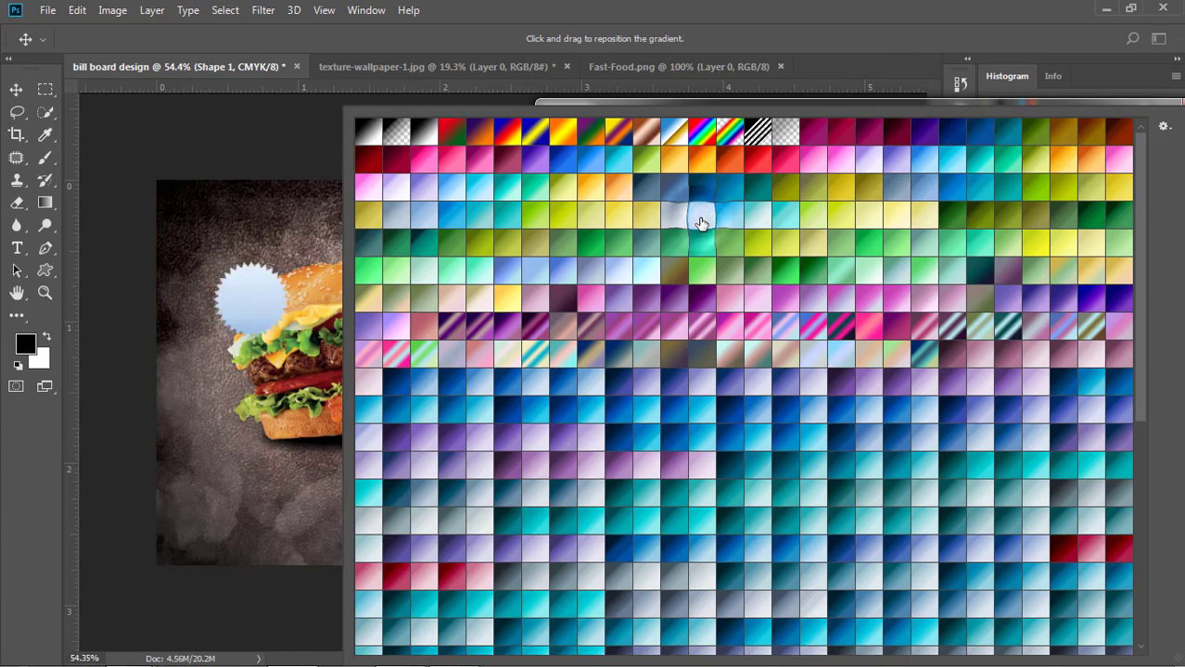
{"action": "left_click", "coordinate": [786, 219]}
{"action": "left_click", "coordinate": [840, 218]}
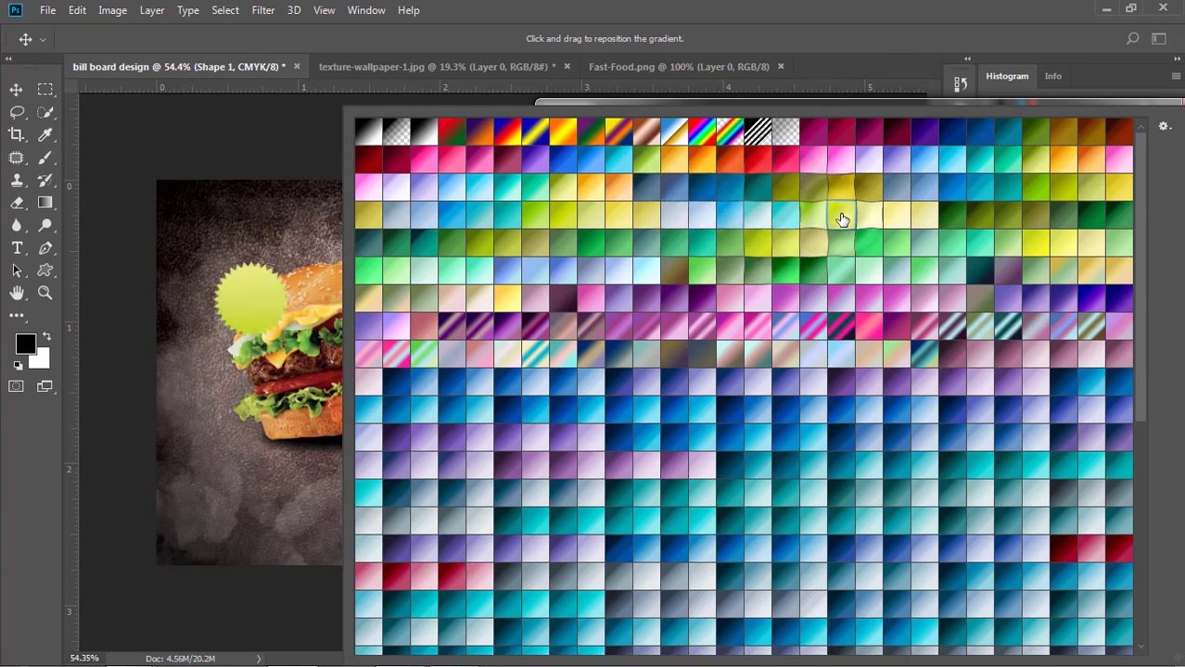
{"action": "left_click", "coordinate": [892, 220]}
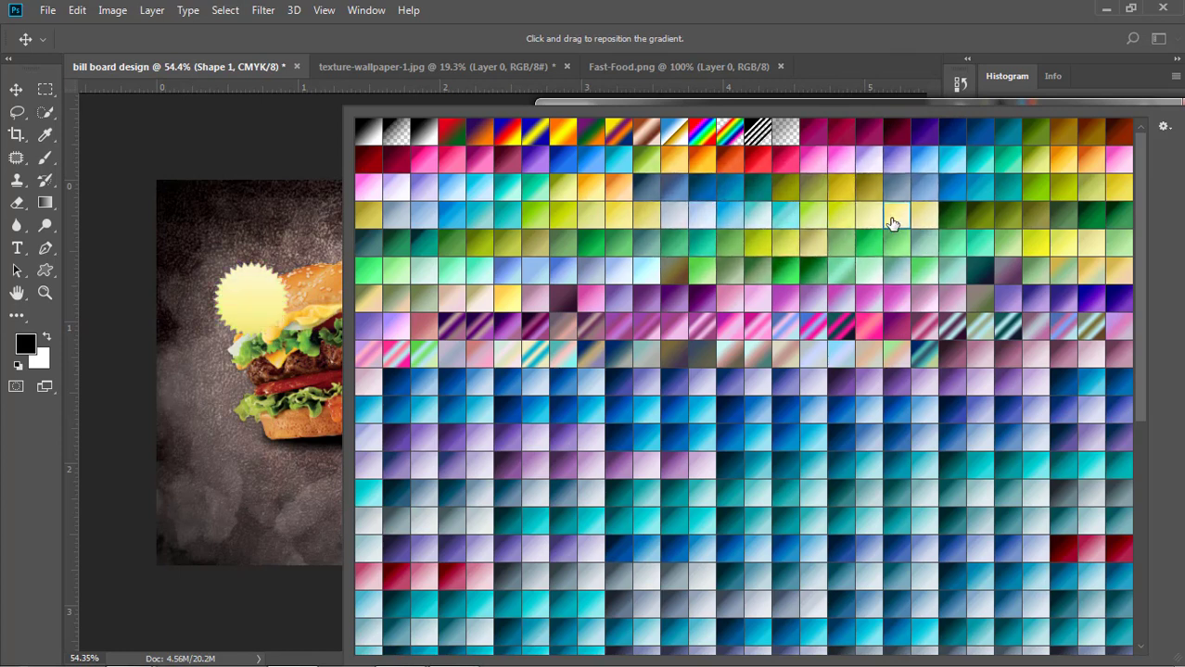
{"action": "left_click", "coordinate": [646, 224]}
{"action": "left_click", "coordinate": [925, 215]}
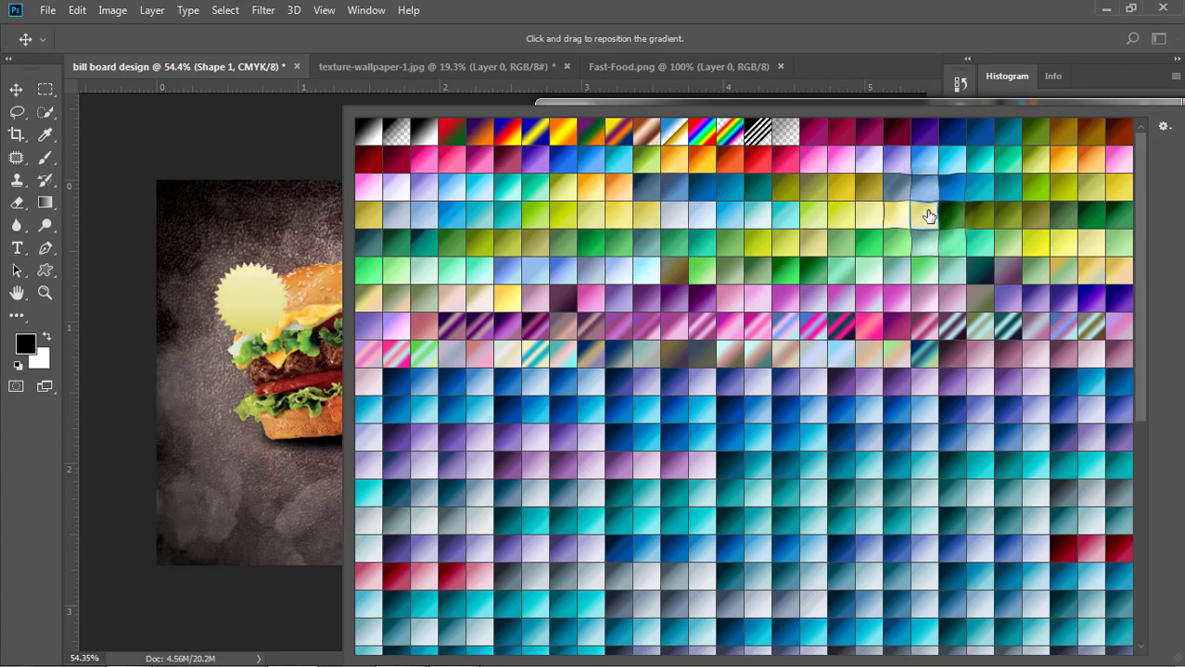
{"action": "left_click", "coordinate": [290, 515]}
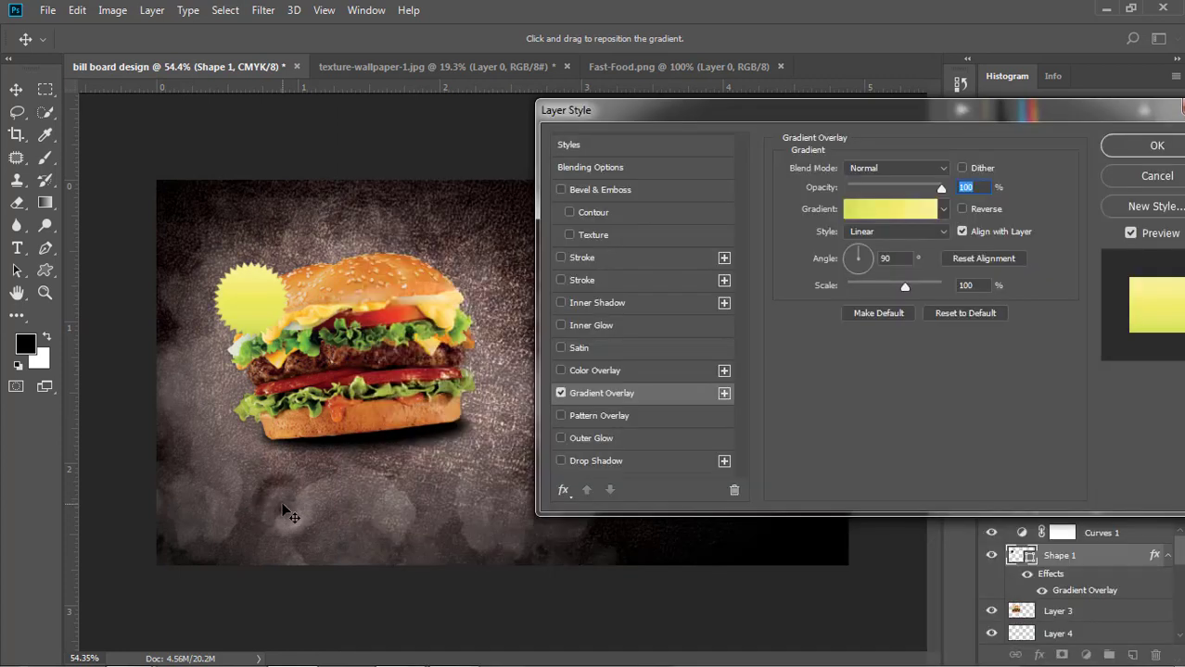
Give the starburst a 6 px white Stroke and apply the layer style
{"action": "left_click", "coordinate": [584, 259]}
{"action": "left_click", "coordinate": [824, 296]}
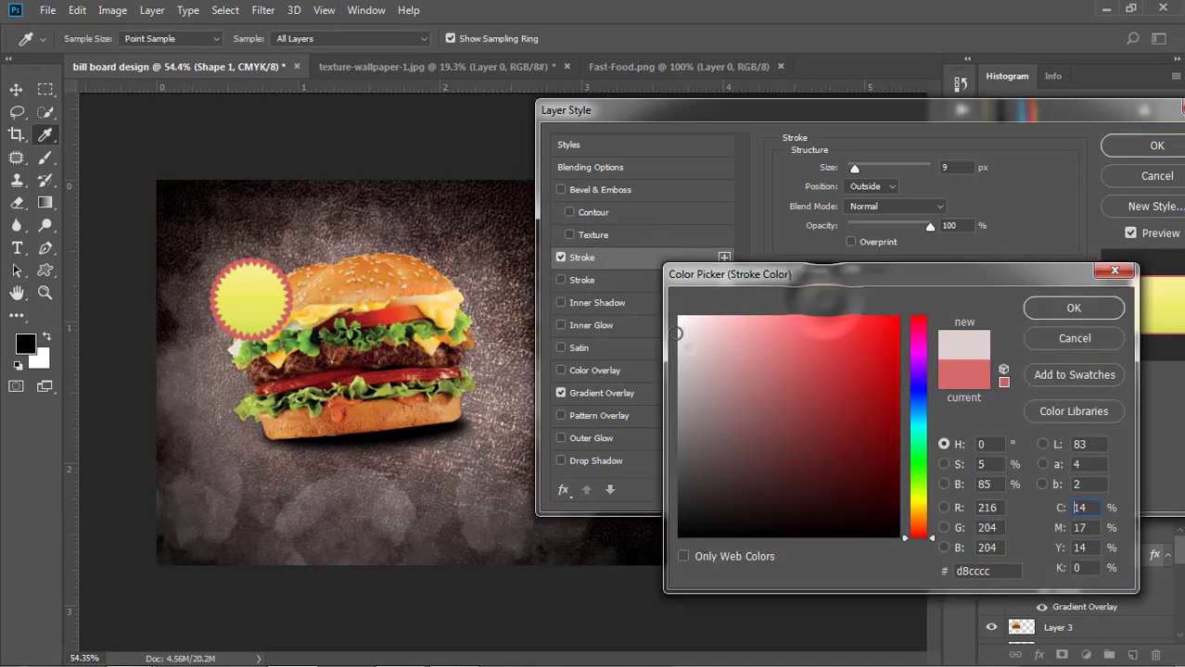
{"action": "left_click", "coordinate": [621, 303]}
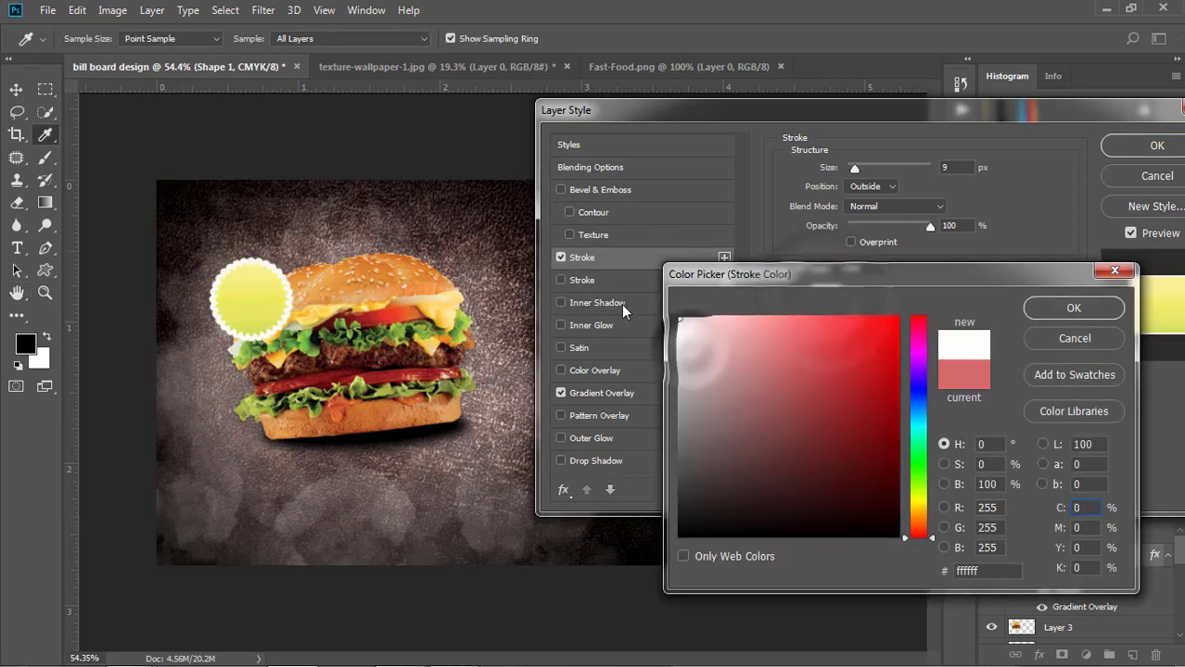
{"action": "left_click", "coordinate": [1071, 309]}
{"action": "left_click_drag", "start_coordinate": [855, 167], "coordinate": [851, 167]}
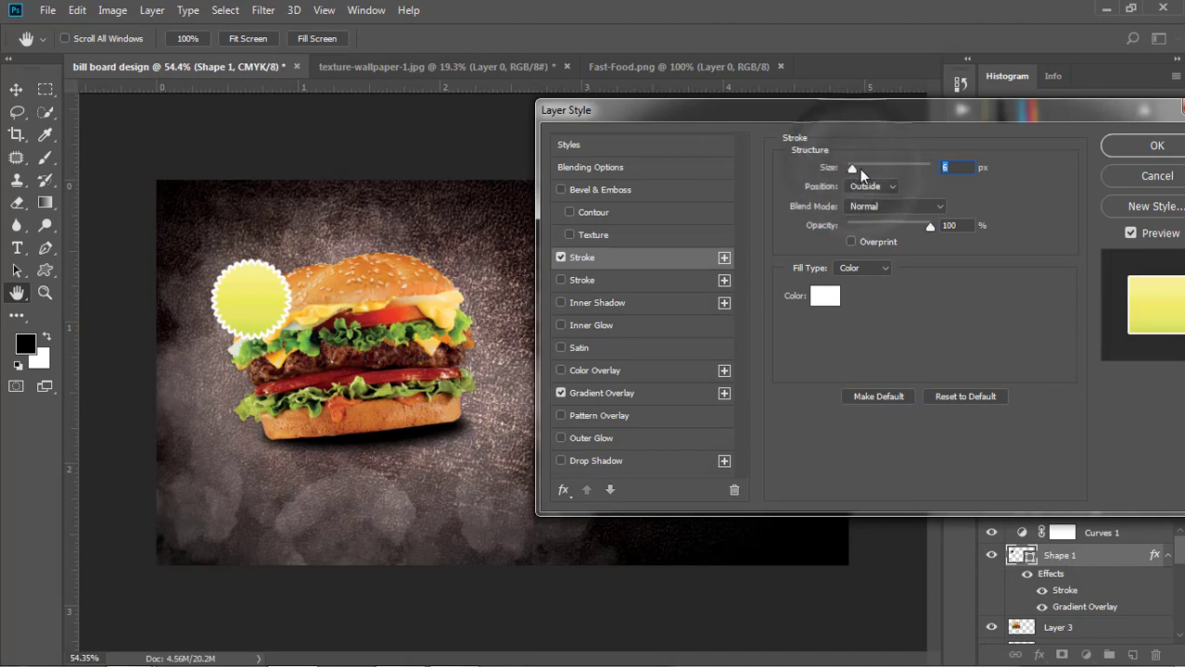
{"action": "left_click", "coordinate": [1150, 148]}
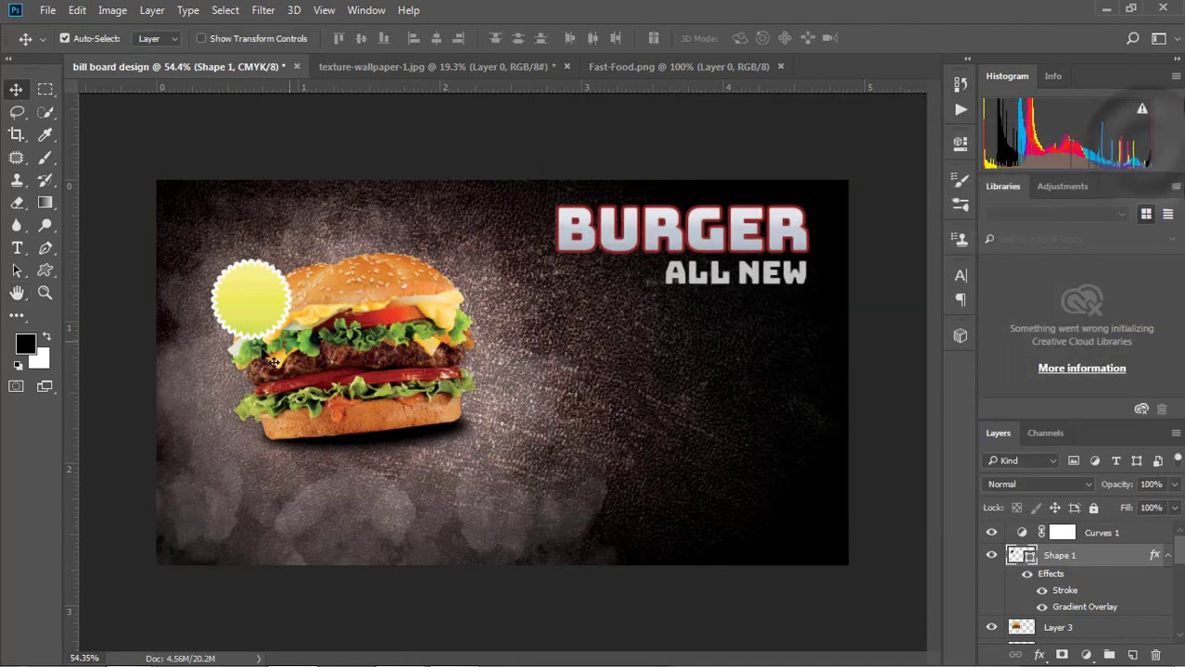
Enlarge the starburst to about 129% with Free Transform
{"action": "scroll", "coordinate": [232, 301], "scroll_direction": "up", "scroll_amount": 2}
{"action": "scroll", "coordinate": [278, 306], "scroll_direction": "up", "scroll_amount": 2}
{"action": "key", "text": "ctrl+t"}
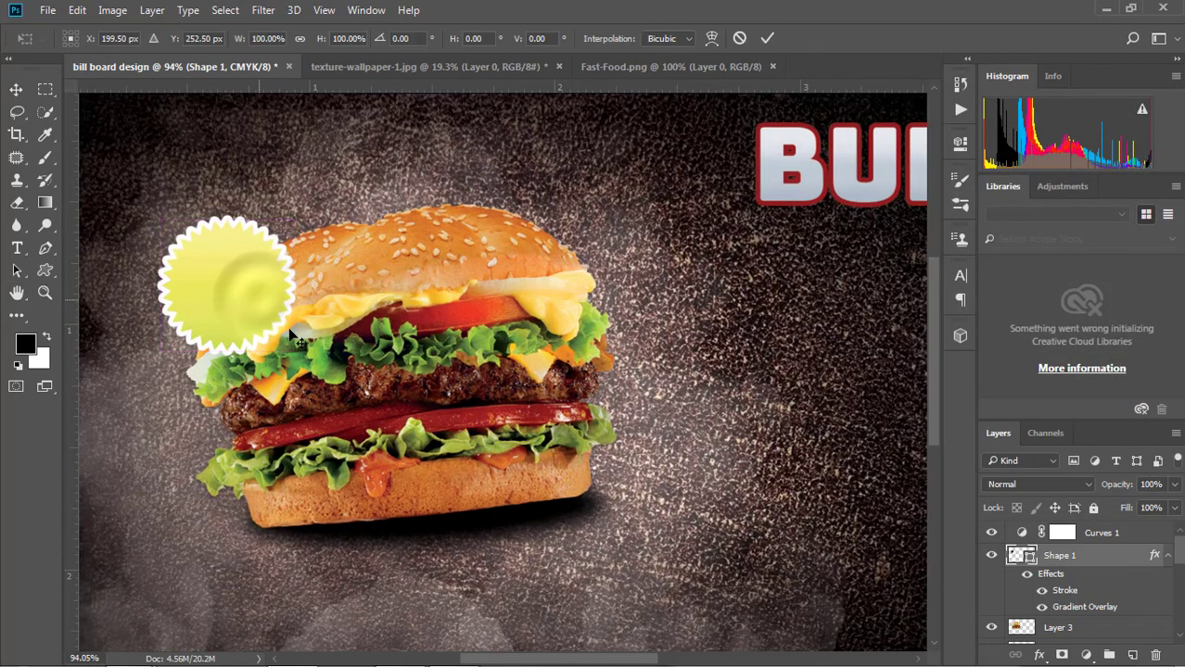
{"action": "left_click_drag", "start_coordinate": [291, 344], "coordinate": [313, 370]}
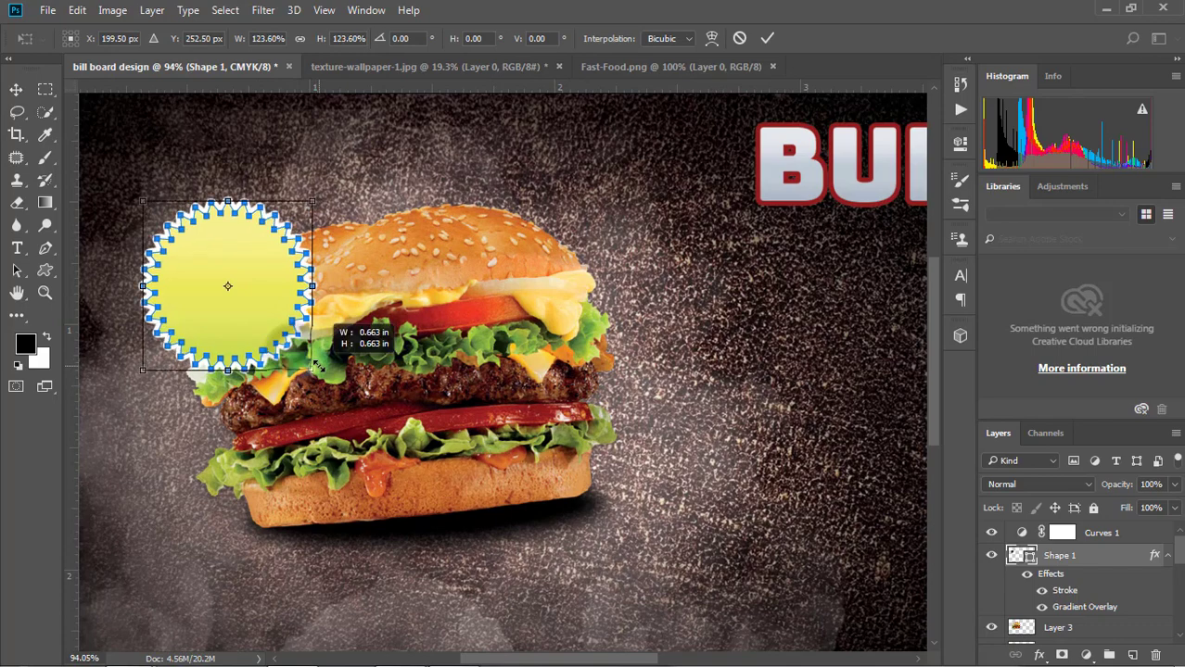
{"action": "left_click", "coordinate": [765, 38]}
{"action": "scroll", "coordinate": [269, 403], "scroll_direction": "down", "scroll_amount": 3}
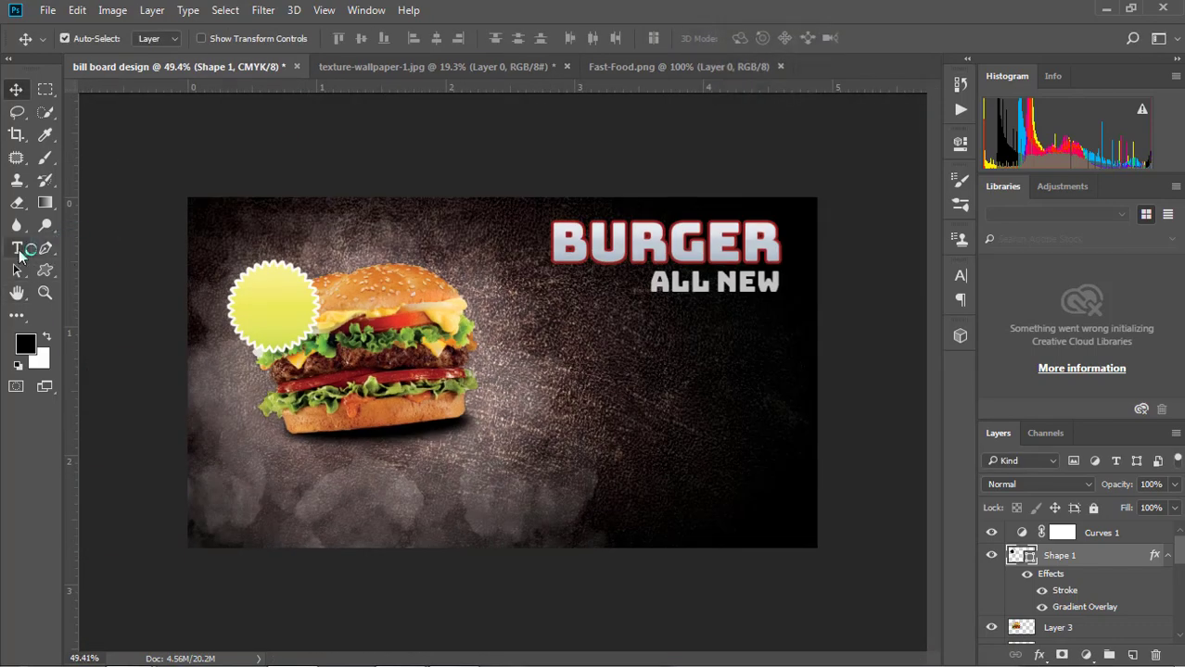
{"action": "left_click", "coordinate": [19, 250]}
Place 5$ text on the starburst, scaled to about 159% and tilted roughly -36°
{"action": "left_click", "coordinate": [564, 407]}
{"action": "type", "text": "5$"}
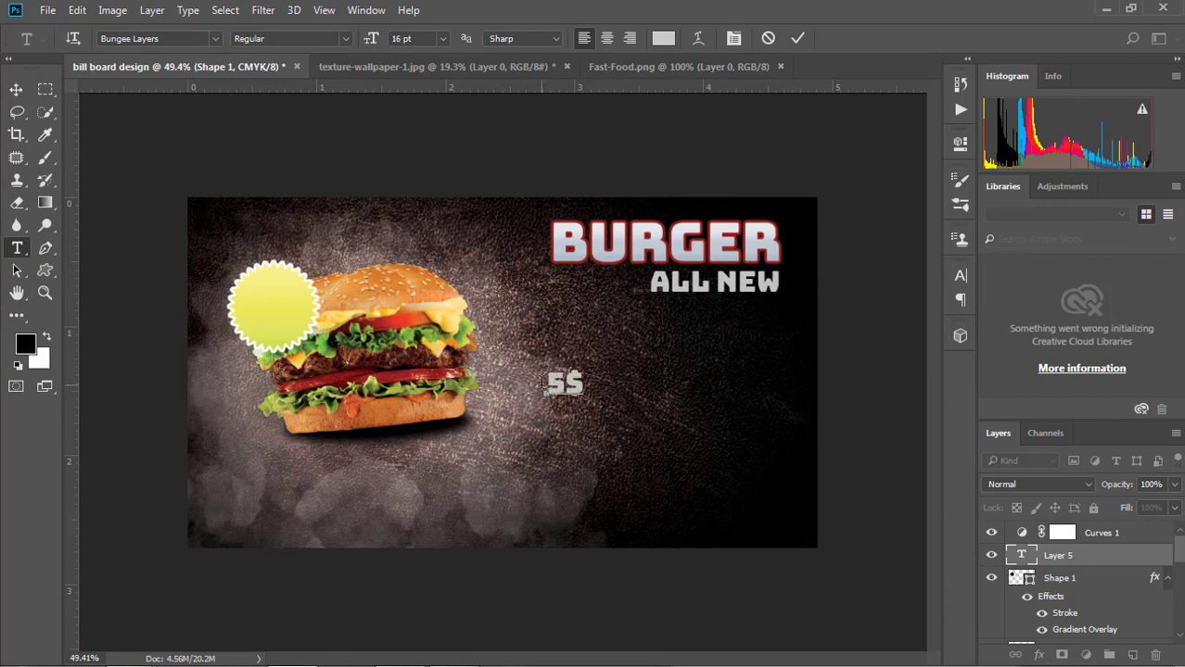
{"action": "left_click", "coordinate": [15, 89]}
{"action": "left_click_drag", "start_coordinate": [564, 384], "coordinate": [276, 310]}
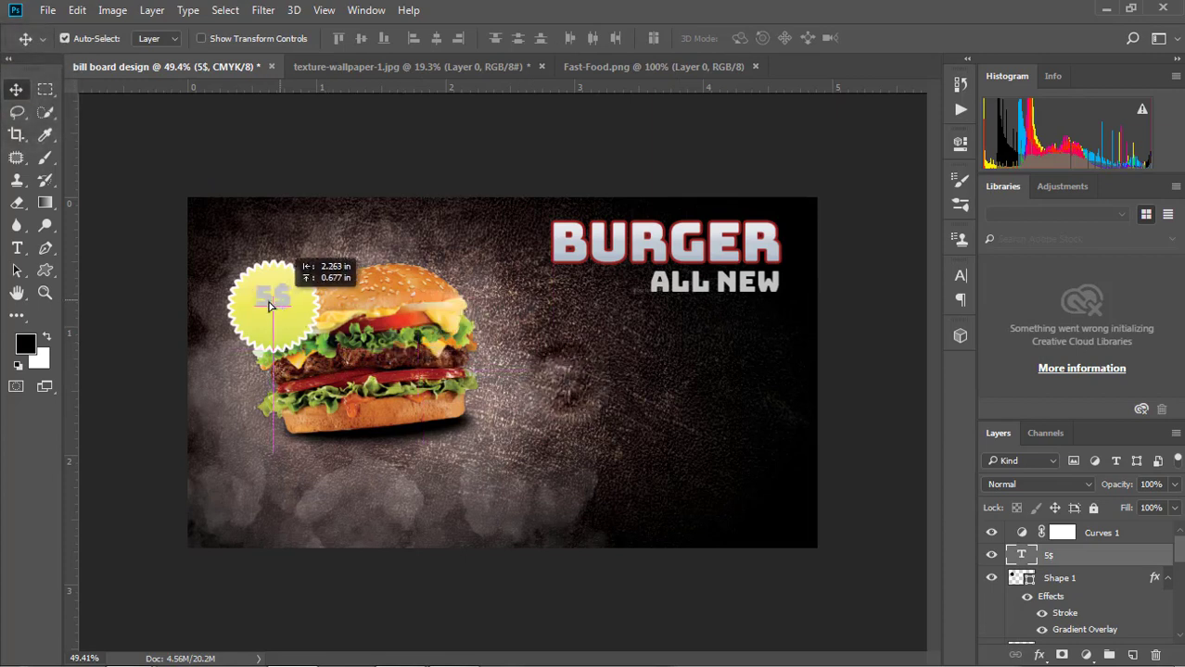
{"action": "key", "text": "ctrl+t"}
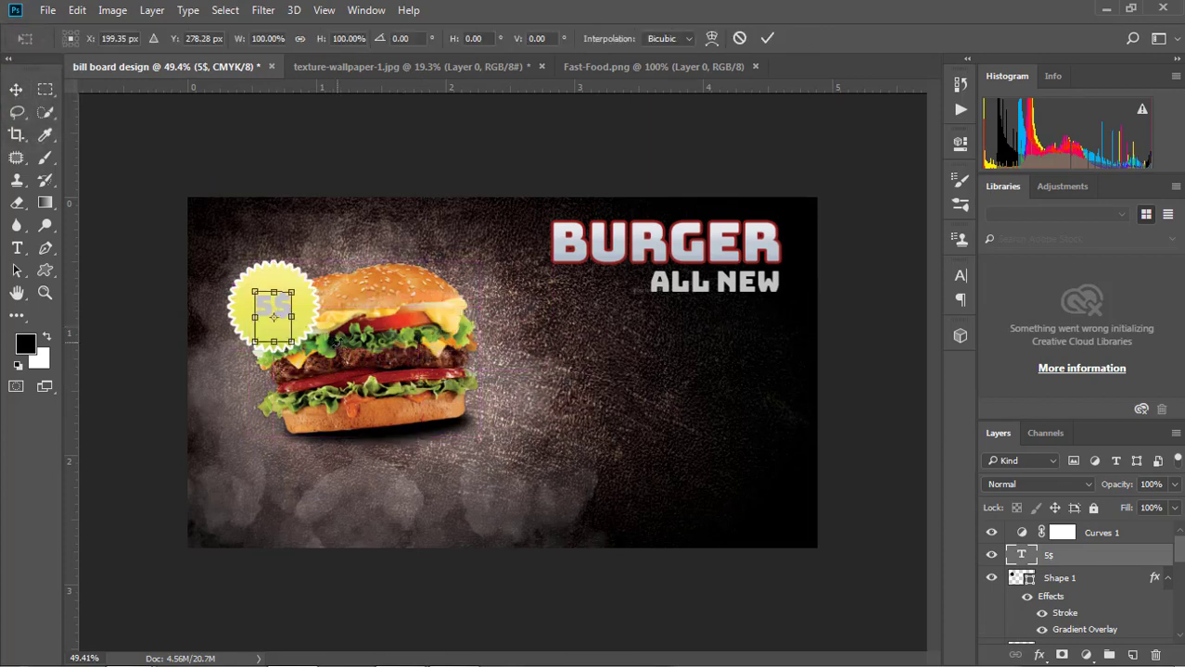
{"action": "left_click_drag", "start_coordinate": [295, 344], "coordinate": [316, 354]}
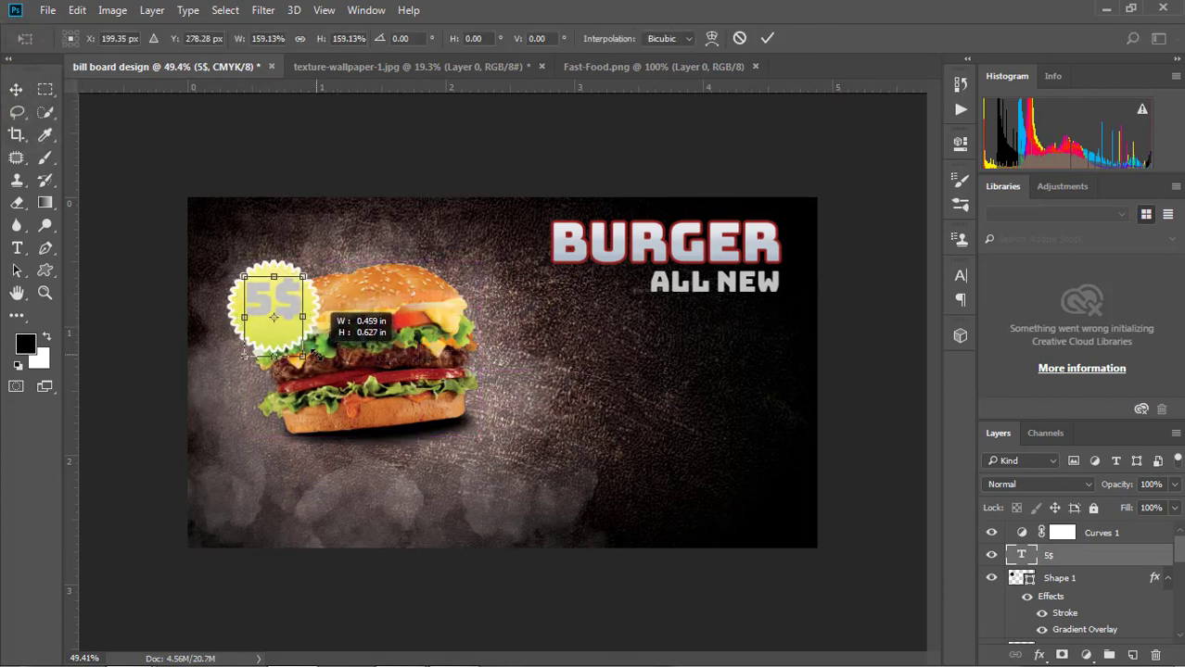
{"action": "left_click_drag", "start_coordinate": [321, 276], "coordinate": [292, 228]}
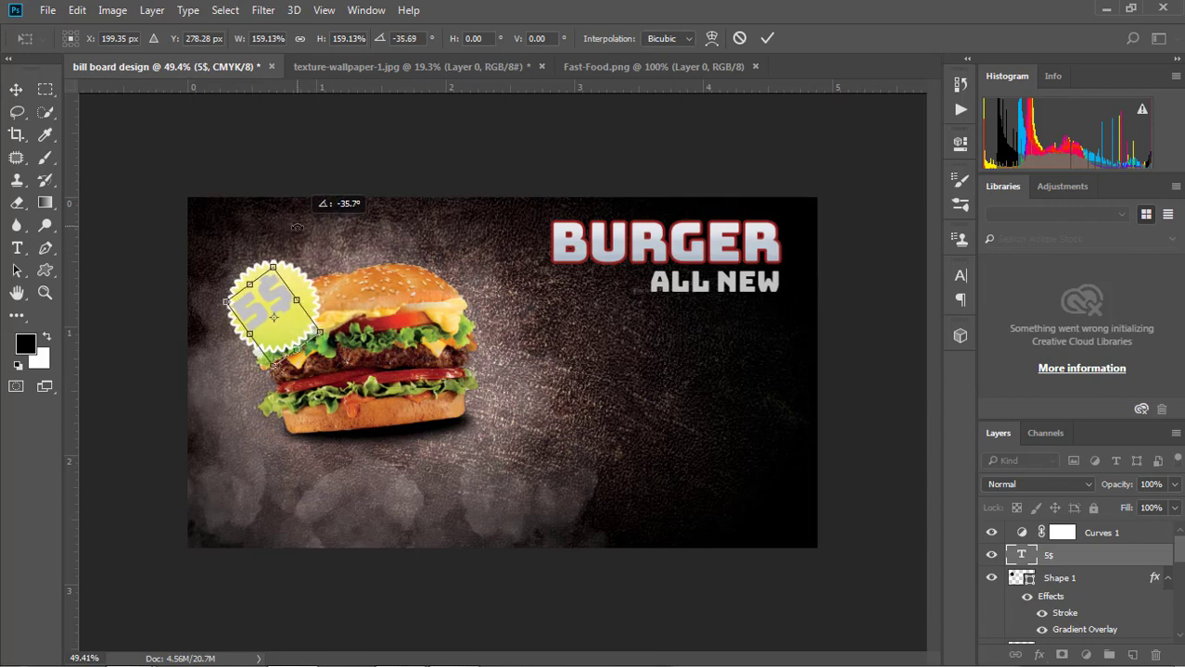
{"action": "left_click_drag", "start_coordinate": [290, 299], "coordinate": [295, 301]}
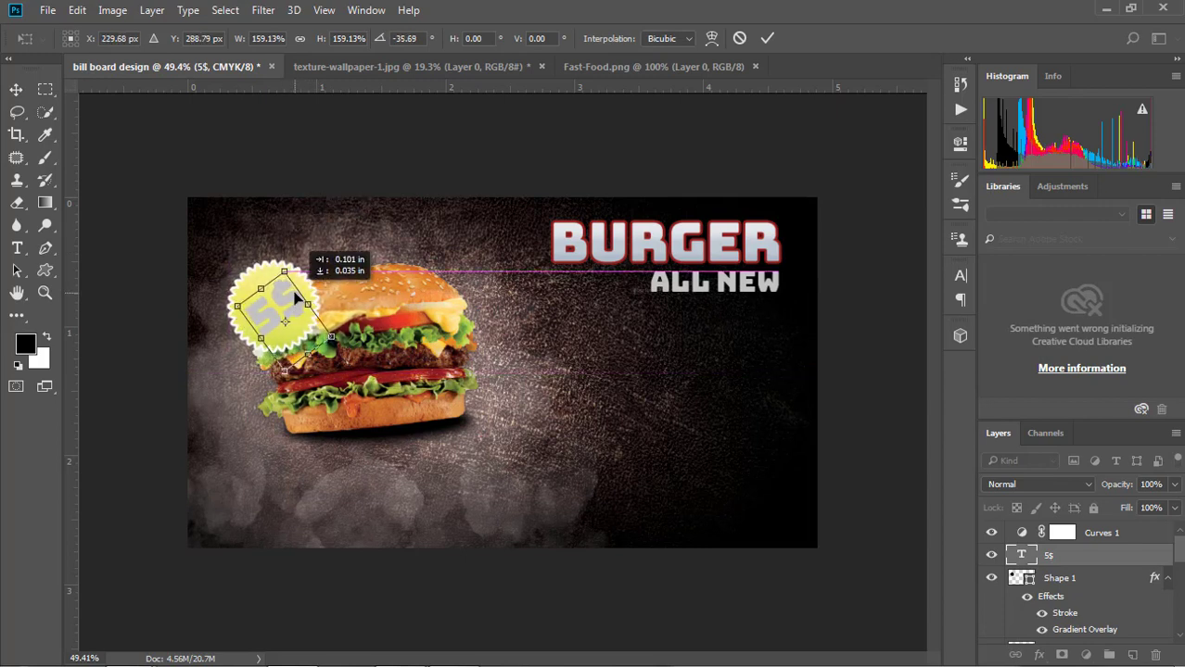
{"action": "left_click", "coordinate": [765, 39]}
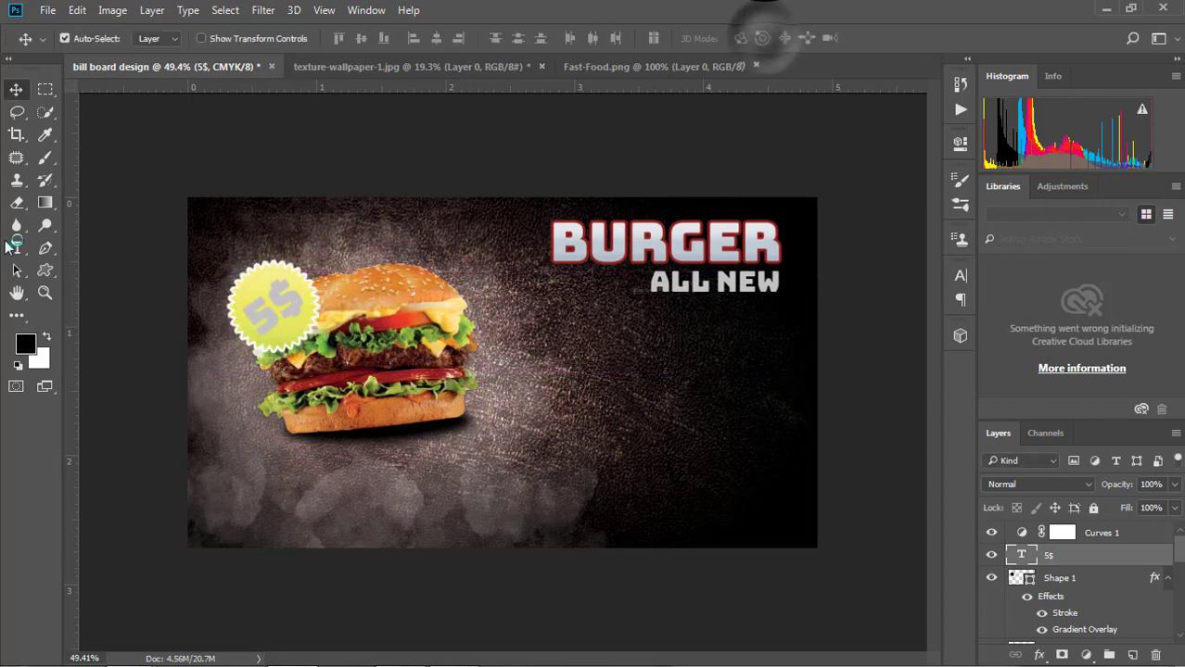
Recolour the 5$ price text dark red (#941d1f)
{"action": "left_click", "coordinate": [17, 248]}
{"action": "double_click", "coordinate": [242, 310]}
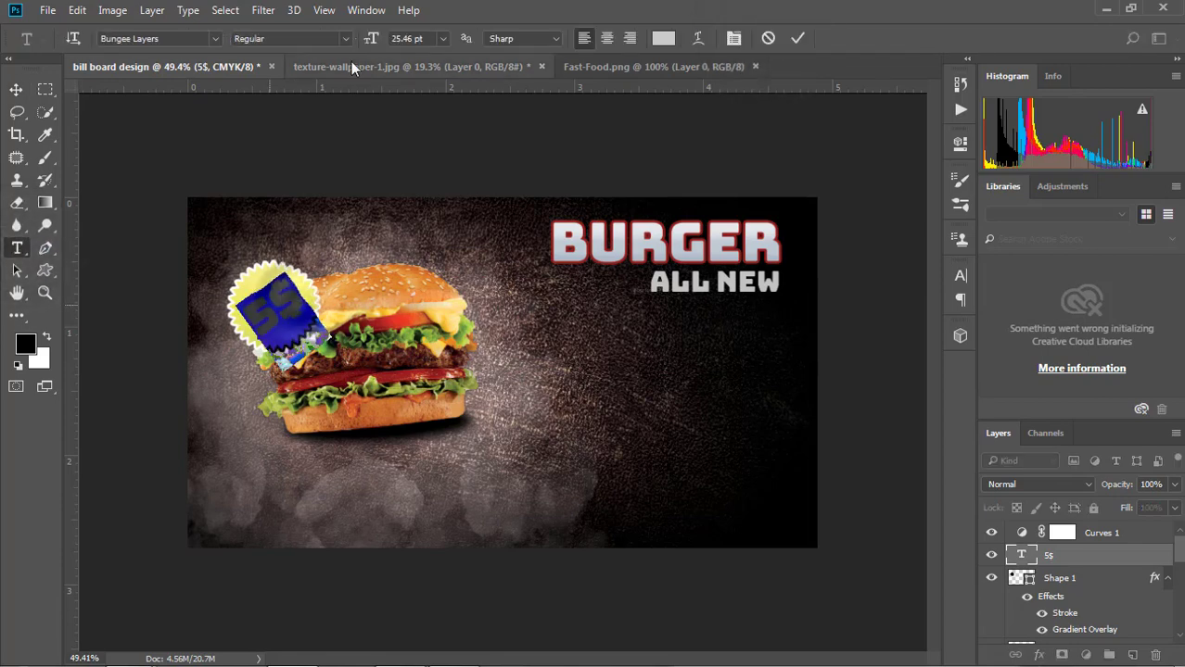
{"action": "left_click", "coordinate": [663, 38]}
{"action": "left_click", "coordinate": [390, 350]}
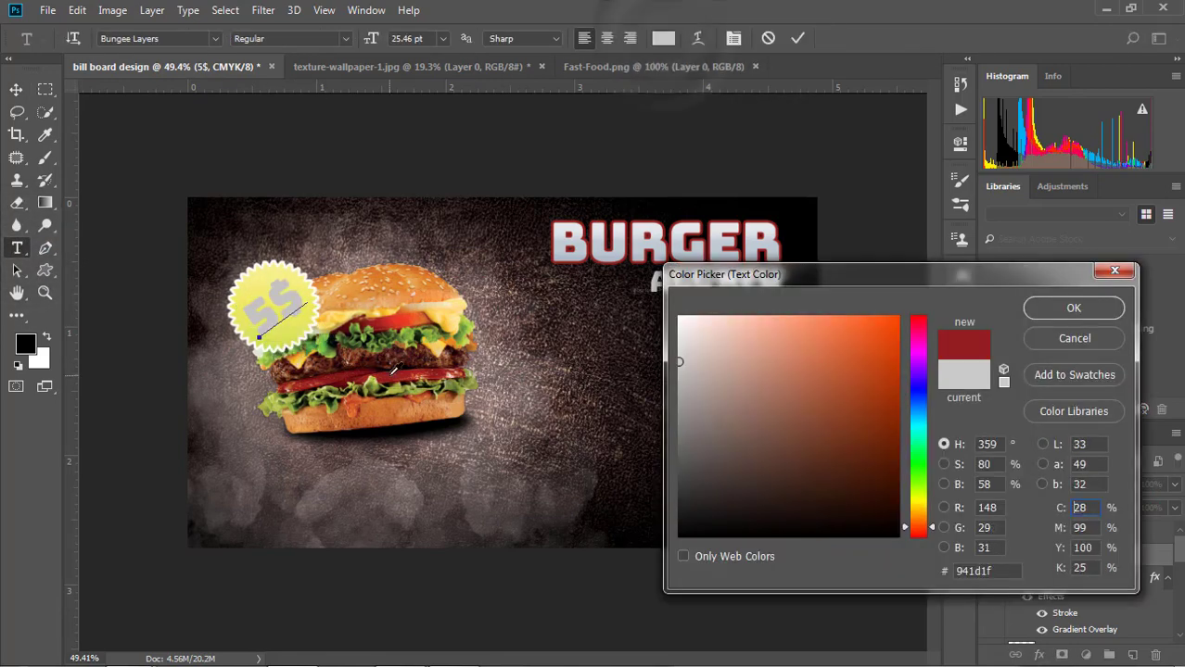
{"action": "left_click", "coordinate": [1066, 320]}
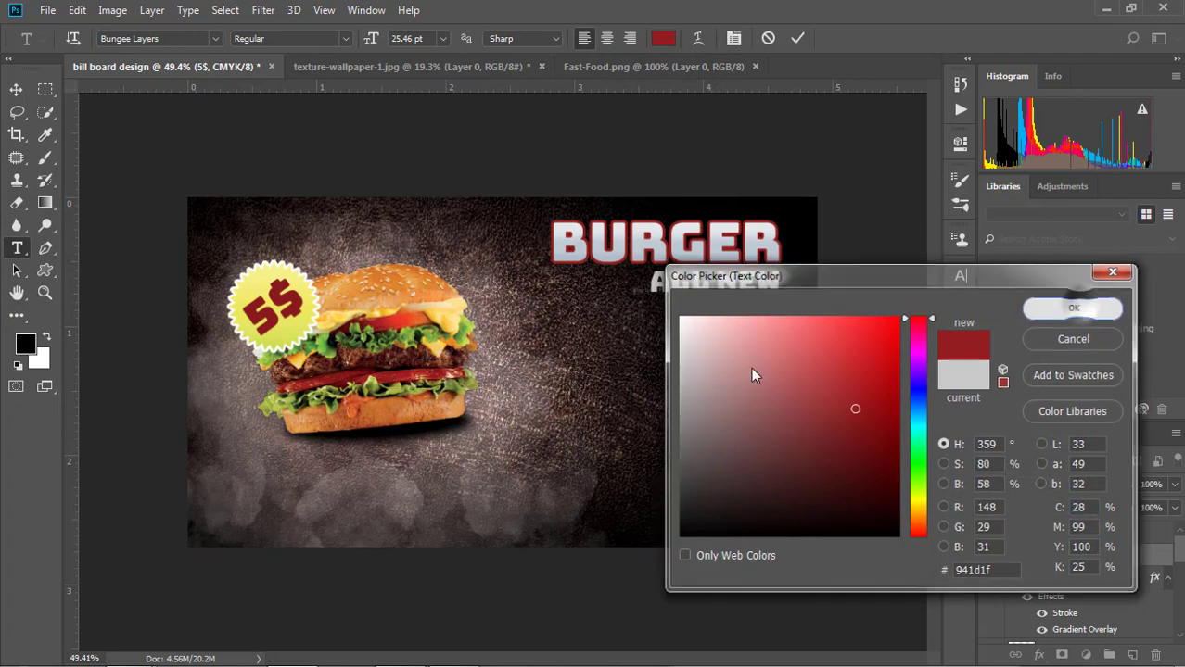
{"action": "left_click", "coordinate": [16, 89]}
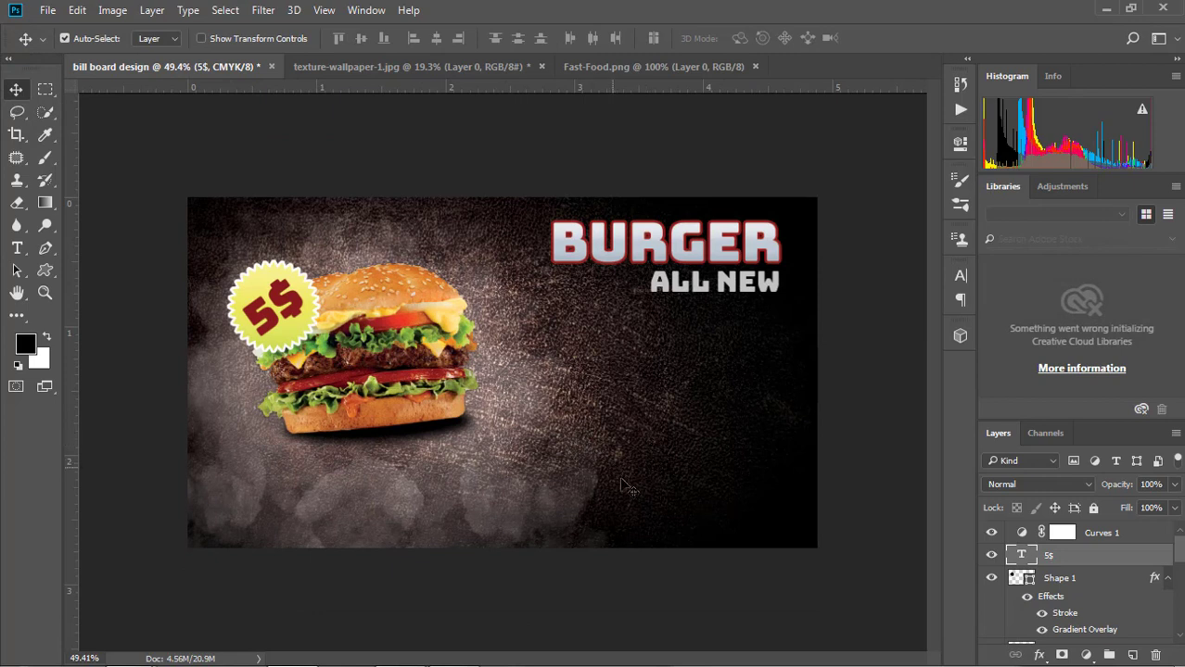
{"action": "left_click", "coordinate": [45, 269]}
Draw a 78 × 64 px checkmark custom shape (Shape 2) below the ALL NEW headline
{"action": "right_click", "coordinate": [45, 269]}
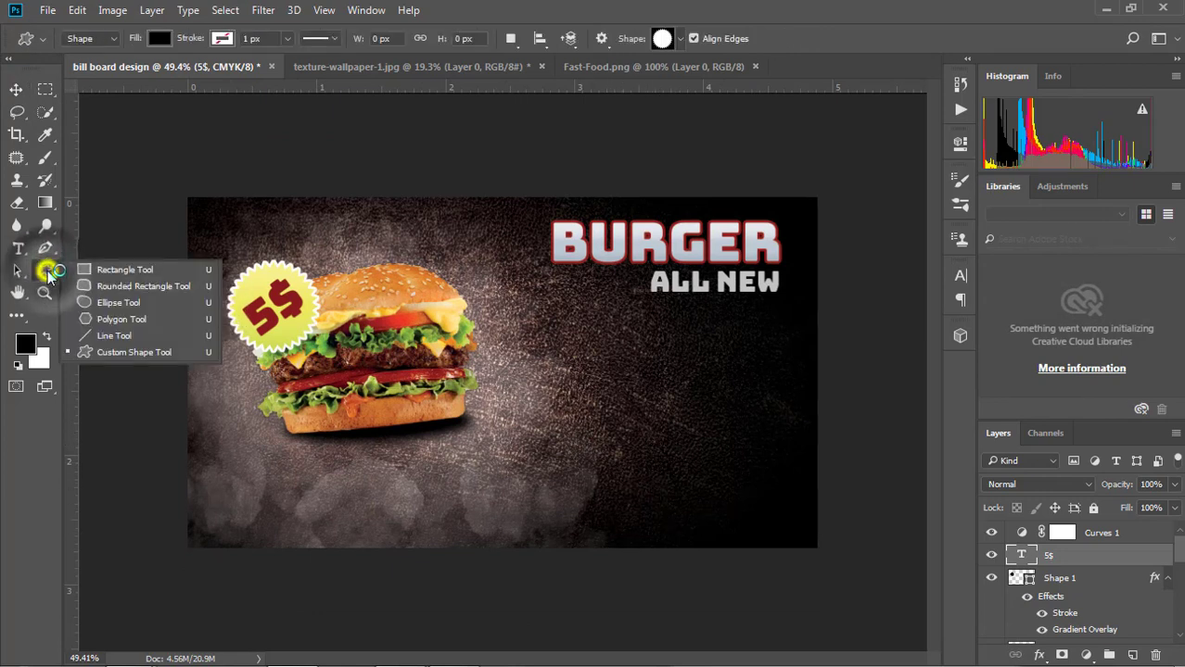
{"action": "left_click", "coordinate": [123, 352]}
{"action": "left_click", "coordinate": [679, 38]}
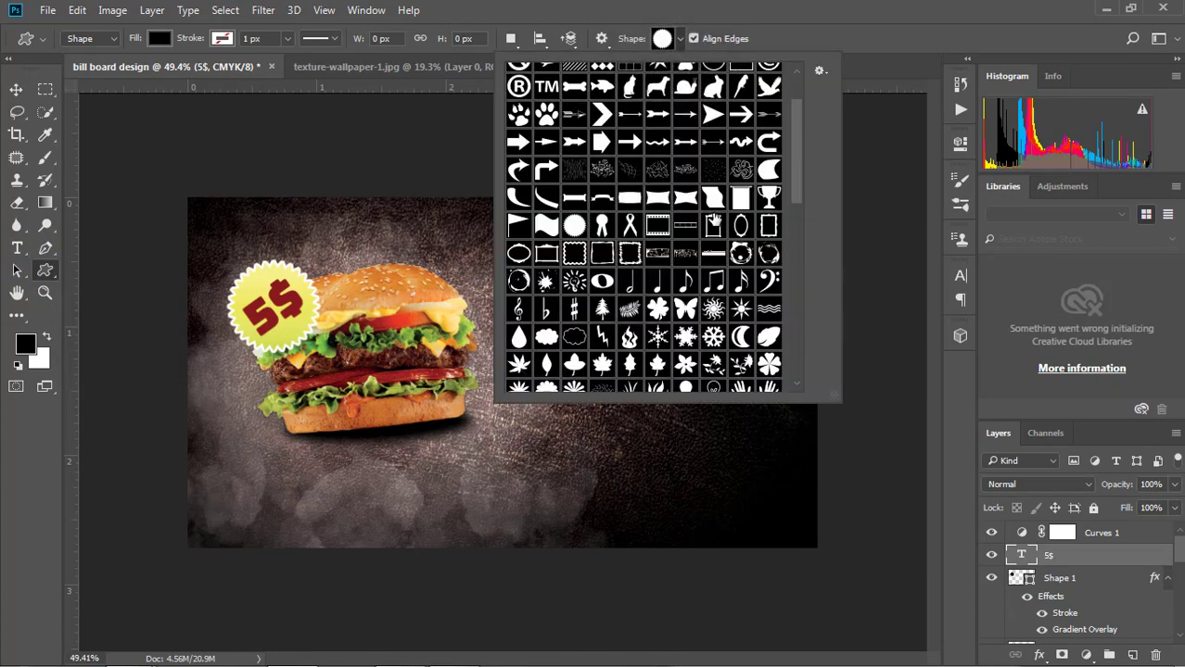
{"action": "scroll", "coordinate": [715, 219], "scroll_direction": "up", "scroll_amount": 3}
{"action": "scroll", "coordinate": [635, 245], "scroll_direction": "down", "scroll_amount": 1}
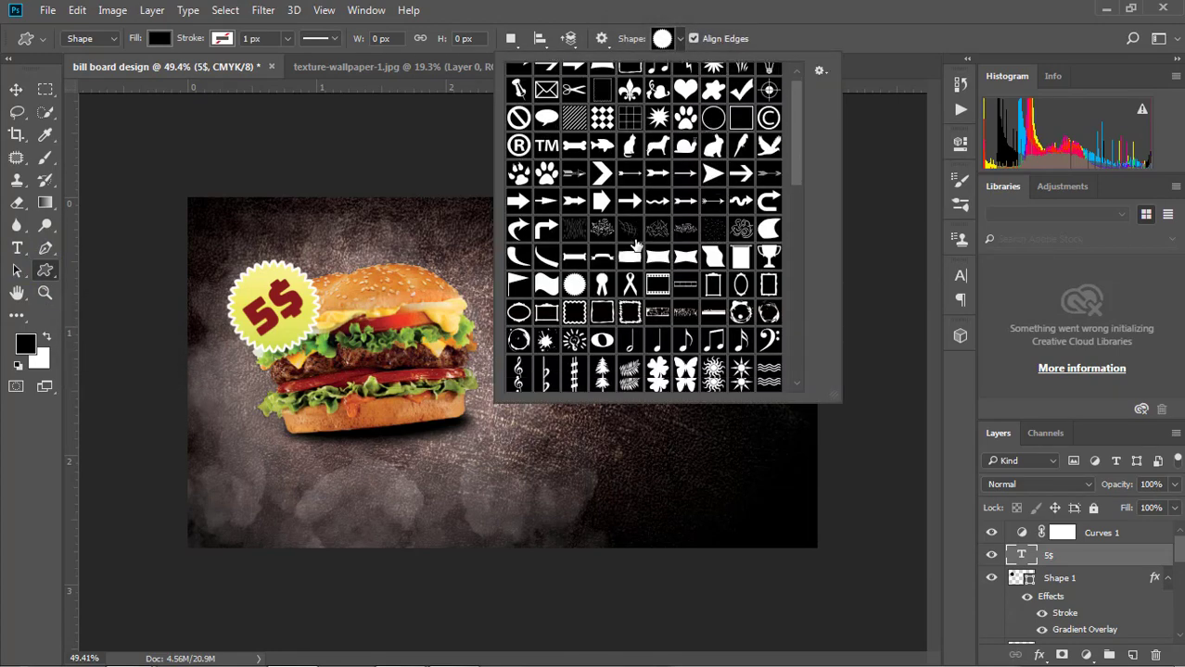
{"action": "scroll", "coordinate": [635, 246], "scroll_direction": "up", "scroll_amount": 1}
{"action": "scroll", "coordinate": [636, 245], "scroll_direction": "down", "scroll_amount": 2}
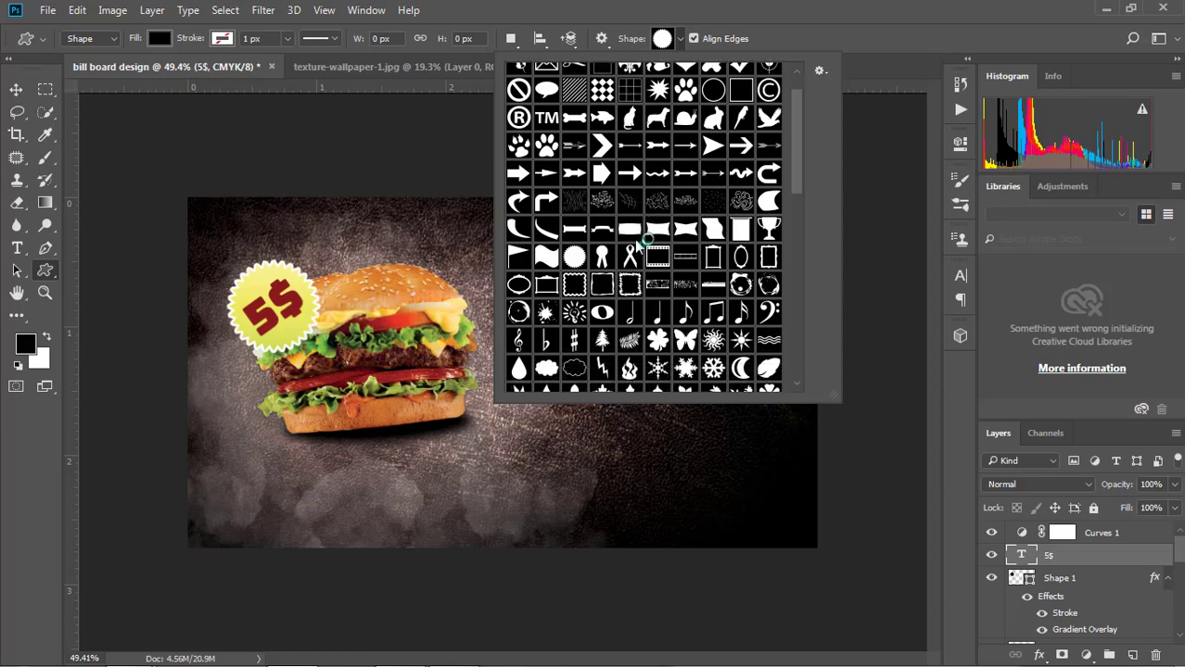
{"action": "scroll", "coordinate": [653, 273], "scroll_direction": "down", "scroll_amount": 2}
{"action": "scroll", "coordinate": [679, 303], "scroll_direction": "down", "scroll_amount": 2}
{"action": "scroll", "coordinate": [679, 303], "scroll_direction": "down", "scroll_amount": 3}
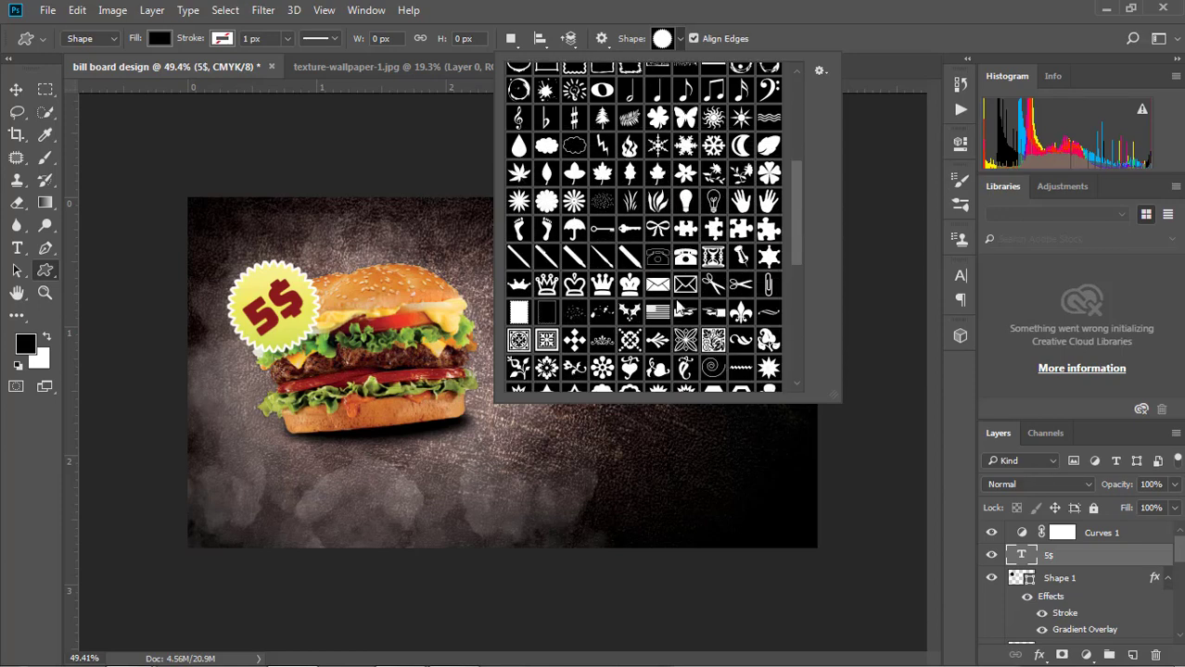
{"action": "scroll", "coordinate": [681, 304], "scroll_direction": "down", "scroll_amount": 3}
{"action": "scroll", "coordinate": [683, 305], "scroll_direction": "down", "scroll_amount": 3}
{"action": "scroll", "coordinate": [685, 306], "scroll_direction": "down", "scroll_amount": 3}
{"action": "scroll", "coordinate": [685, 304], "scroll_direction": "down", "scroll_amount": 2}
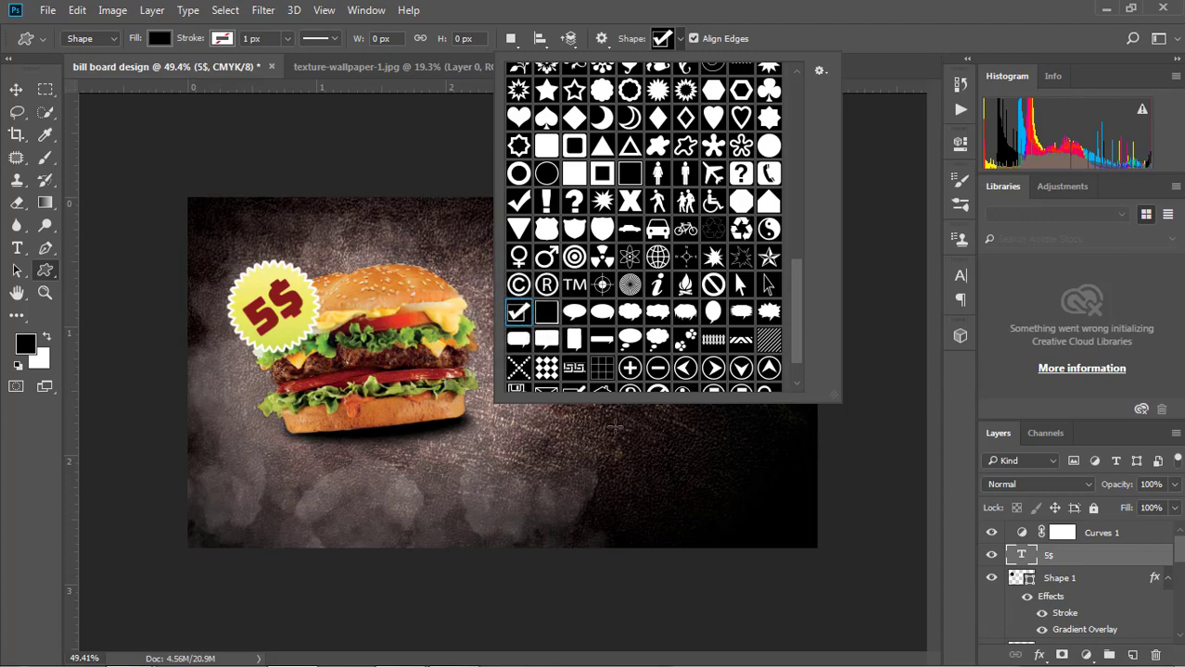
{"action": "left_click", "coordinate": [864, 231]}
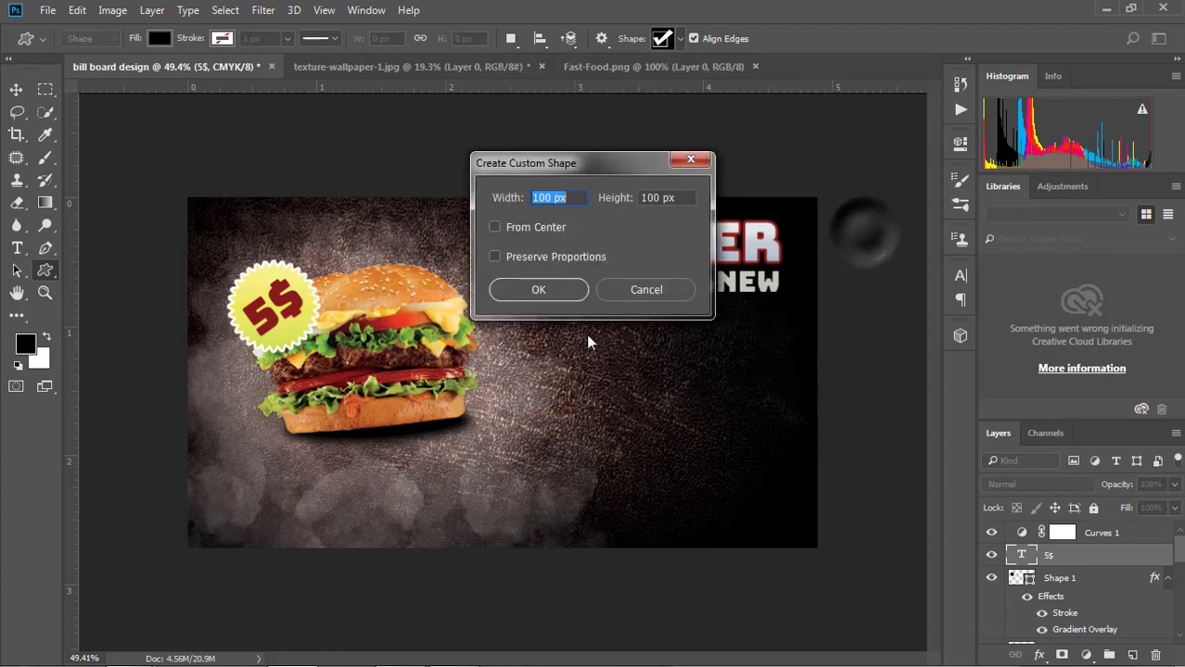
{"action": "left_click", "coordinate": [643, 288]}
{"action": "left_click_drag", "start_coordinate": [564, 321], "coordinate": [601, 350]}
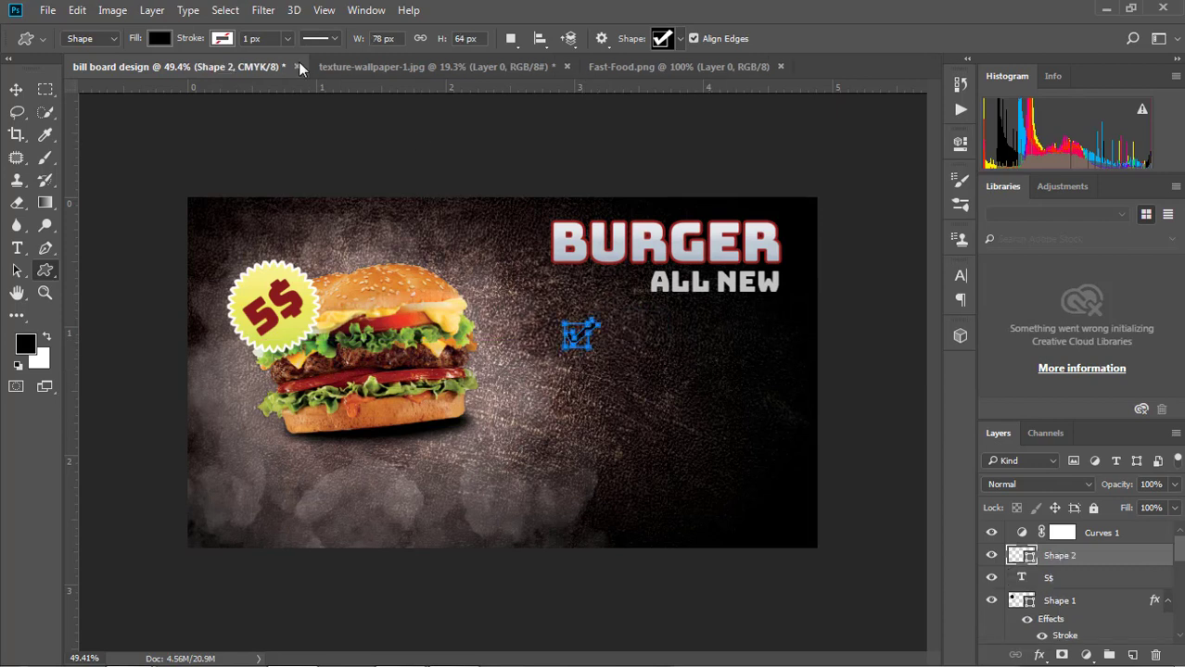
Set the checkmark's shape fill to white
{"action": "left_click", "coordinate": [159, 40]}
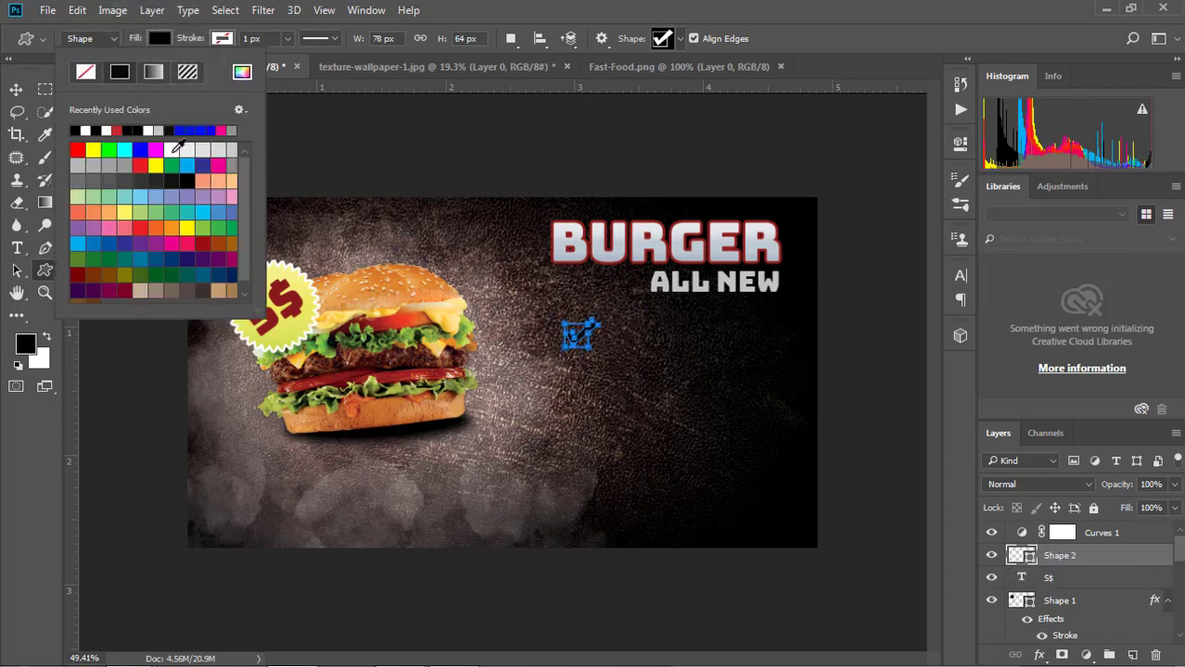
{"action": "left_click", "coordinate": [183, 151]}
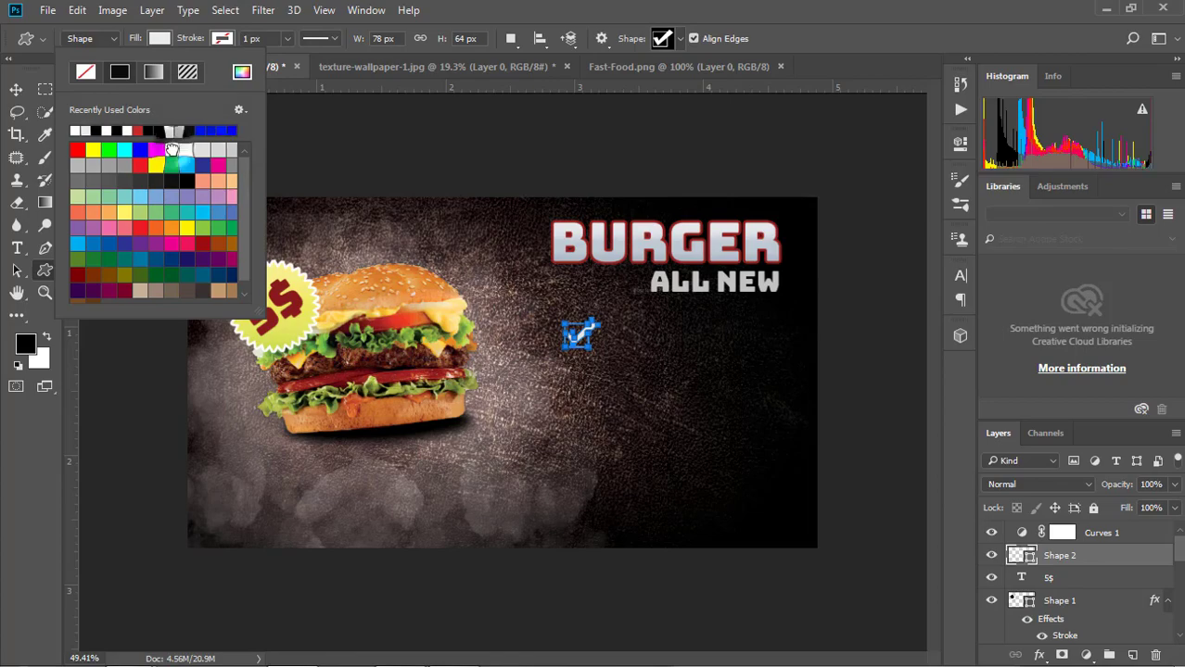
{"action": "left_click", "coordinate": [16, 89]}
{"action": "scroll", "coordinate": [614, 298], "scroll_direction": "up", "scroll_amount": 1}
{"action": "scroll", "coordinate": [614, 298], "scroll_direction": "up", "scroll_amount": 4}
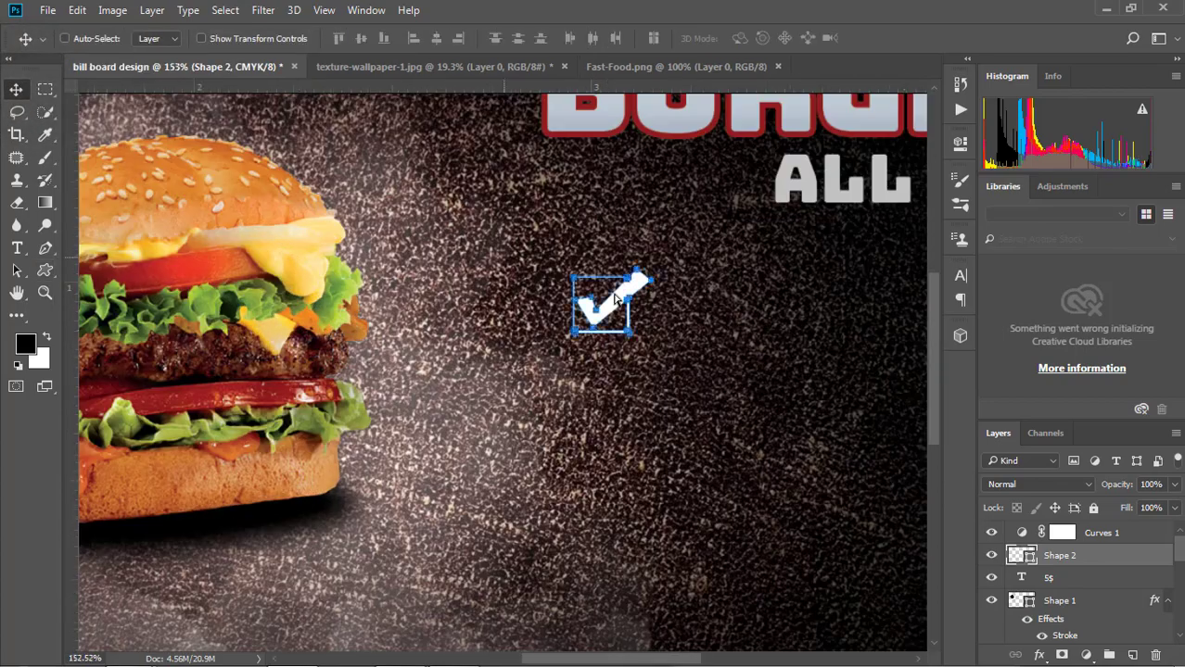
{"action": "scroll", "coordinate": [615, 298], "scroll_direction": "down", "scroll_amount": 1}
Nudge the checkmark slightly left and Alt-drag a copy just below it
{"action": "left_click", "coordinate": [737, 362], "text": "ctrl"}
{"action": "scroll", "coordinate": [704, 380], "scroll_direction": "down", "scroll_amount": 3}
{"action": "scroll", "coordinate": [704, 380], "scroll_direction": "down", "scroll_amount": 2}
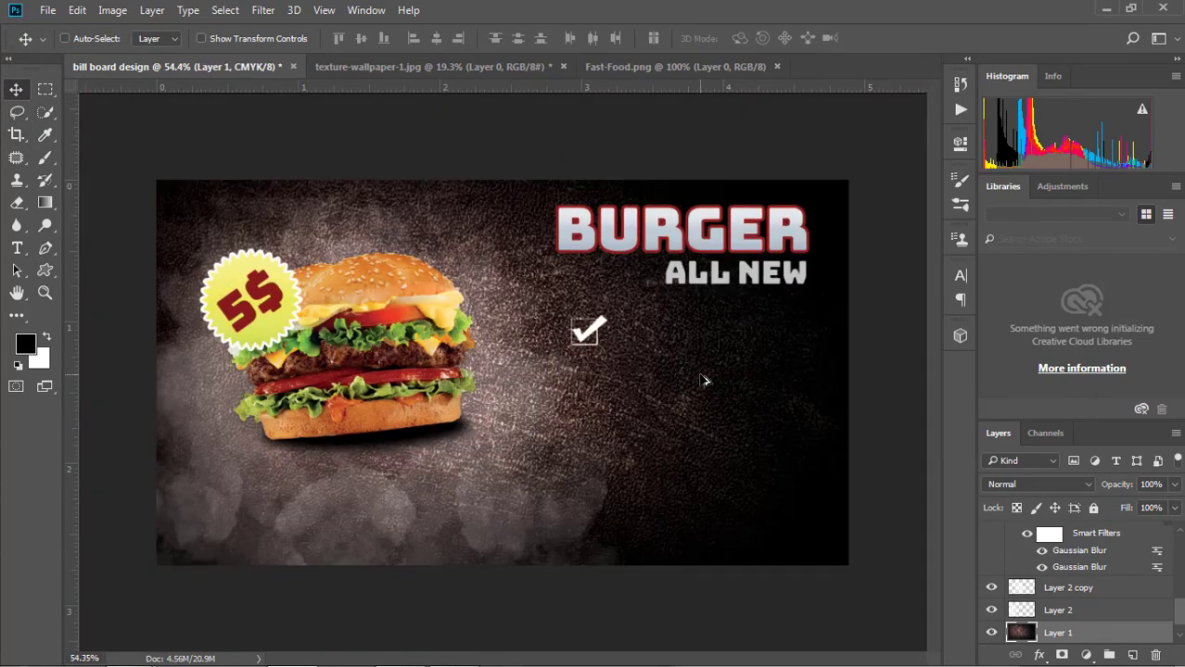
{"action": "left_click_drag", "start_coordinate": [604, 346], "coordinate": [575, 336]}
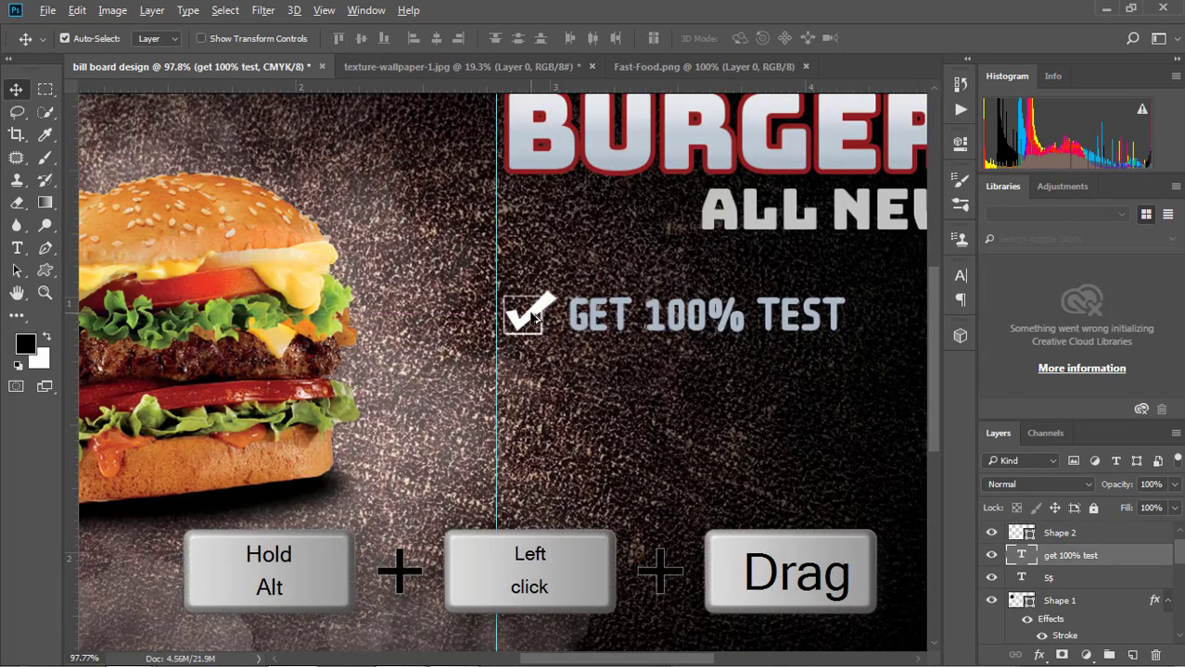
{"action": "left_click_drag", "start_coordinate": [526, 315], "coordinate": [528, 500]}
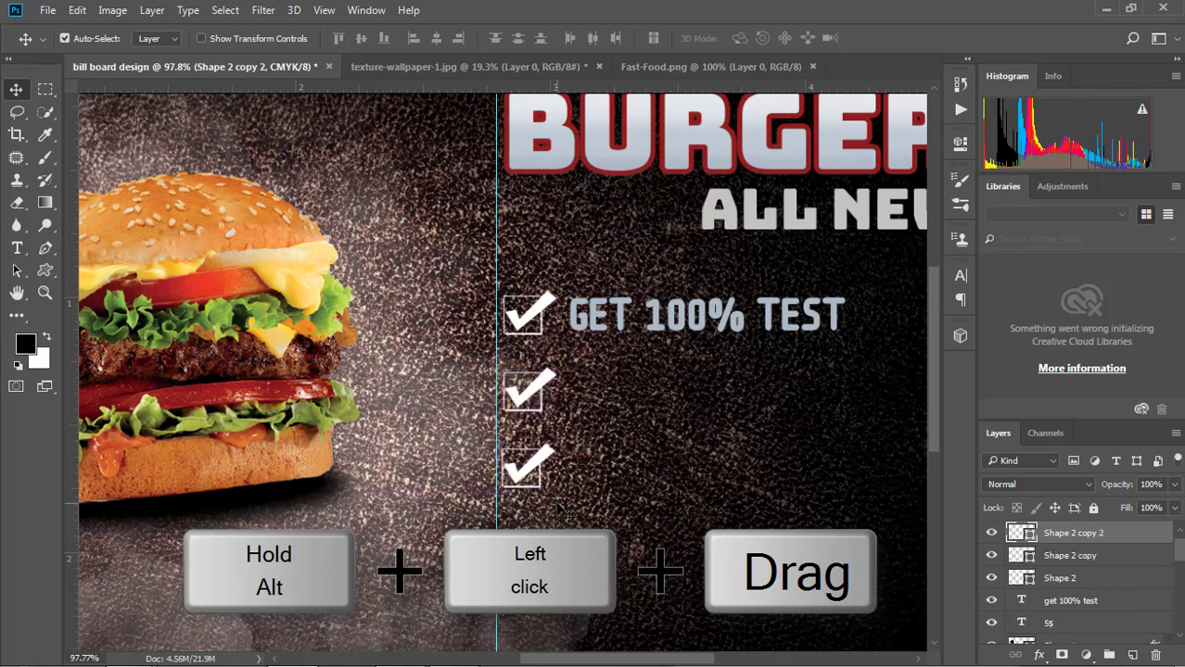
Duplicate a third checkmark below the second one
{"action": "scroll", "coordinate": [557, 443], "scroll_direction": "down", "scroll_amount": 2}
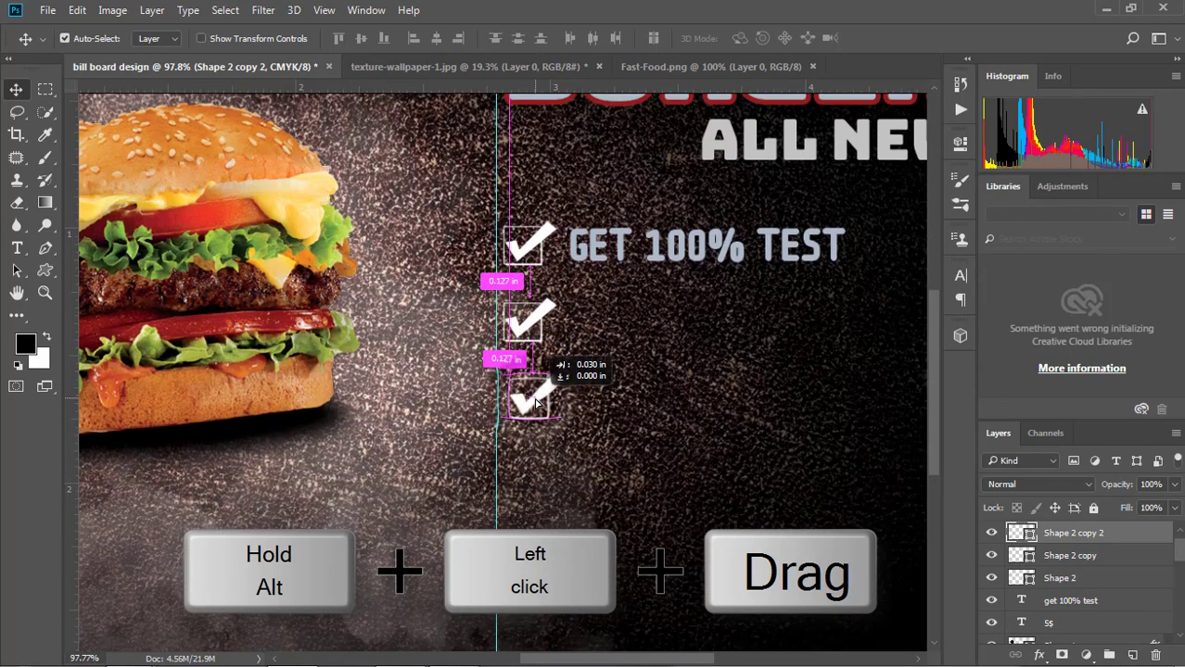
{"action": "left_click_drag", "start_coordinate": [536, 402], "coordinate": [529, 481]}
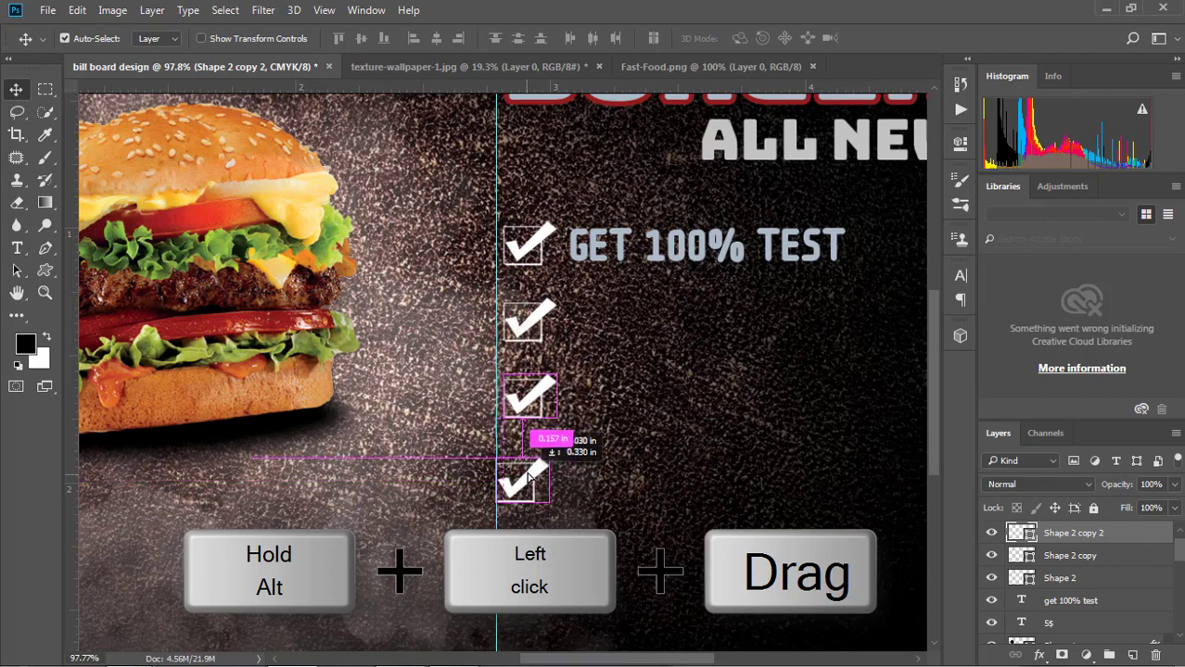
{"action": "scroll", "coordinate": [614, 472], "scroll_direction": "down", "scroll_amount": 3}
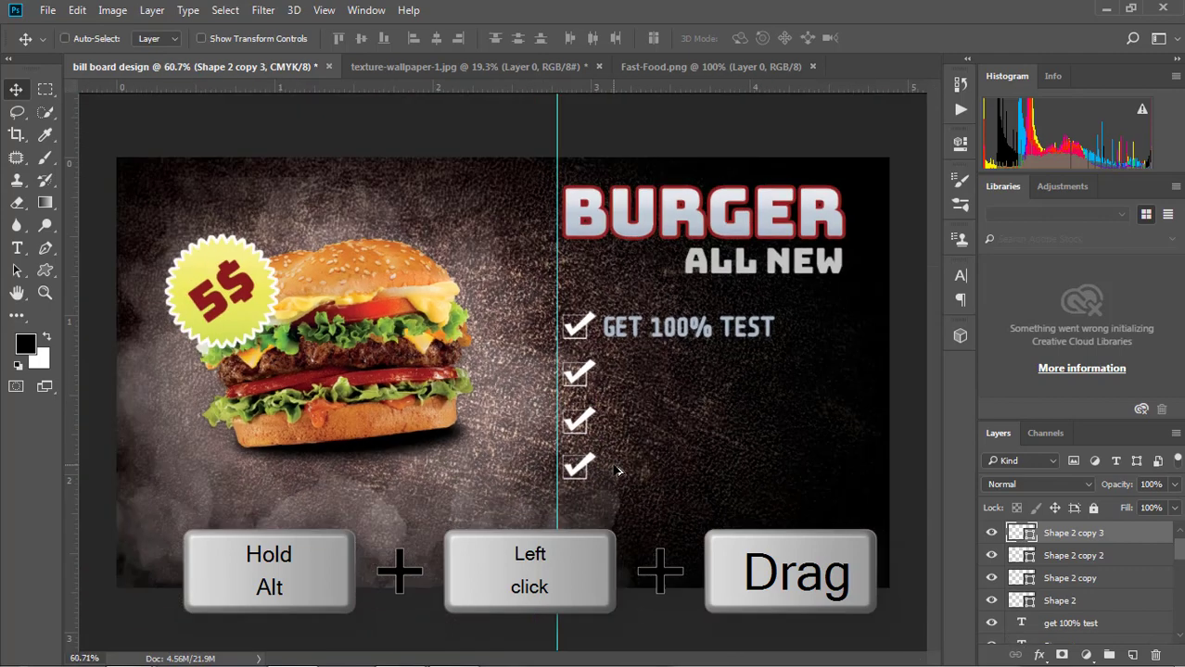
{"action": "scroll", "coordinate": [636, 433], "scroll_direction": "up", "scroll_amount": 2}
{"action": "scroll", "coordinate": [636, 433], "scroll_direction": "up", "scroll_amount": 2}
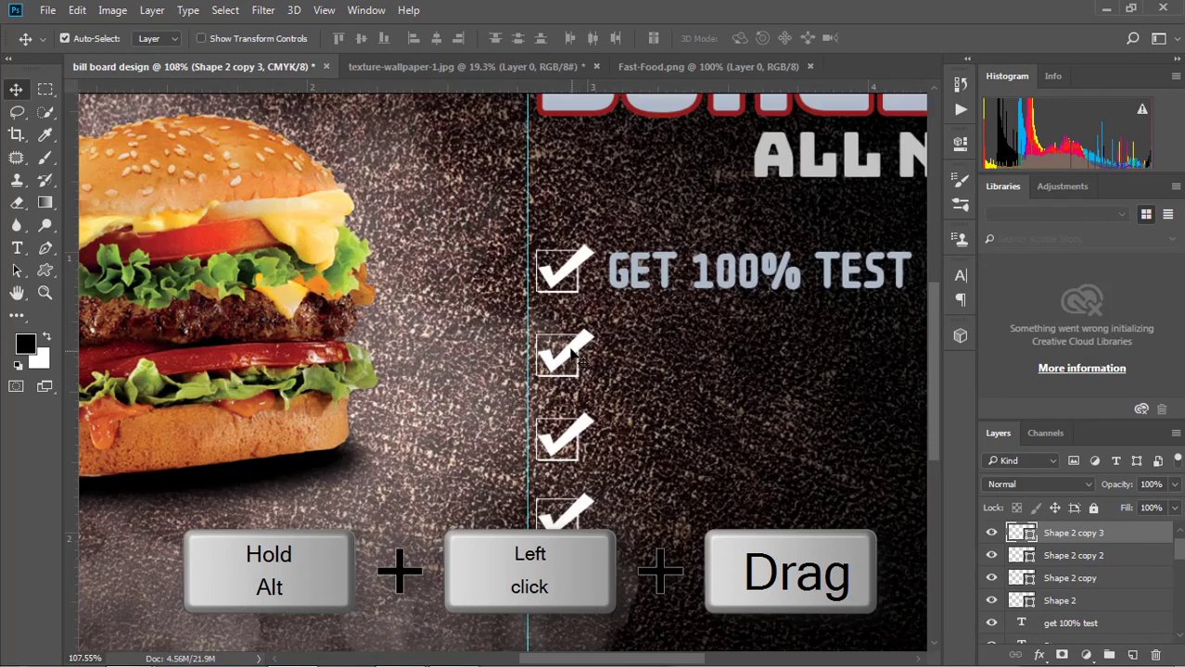
Even out the four-checkmark column and copy GET 100% TEST beside the second checkmark
{"action": "left_click_drag", "start_coordinate": [571, 350], "coordinate": [572, 347]}
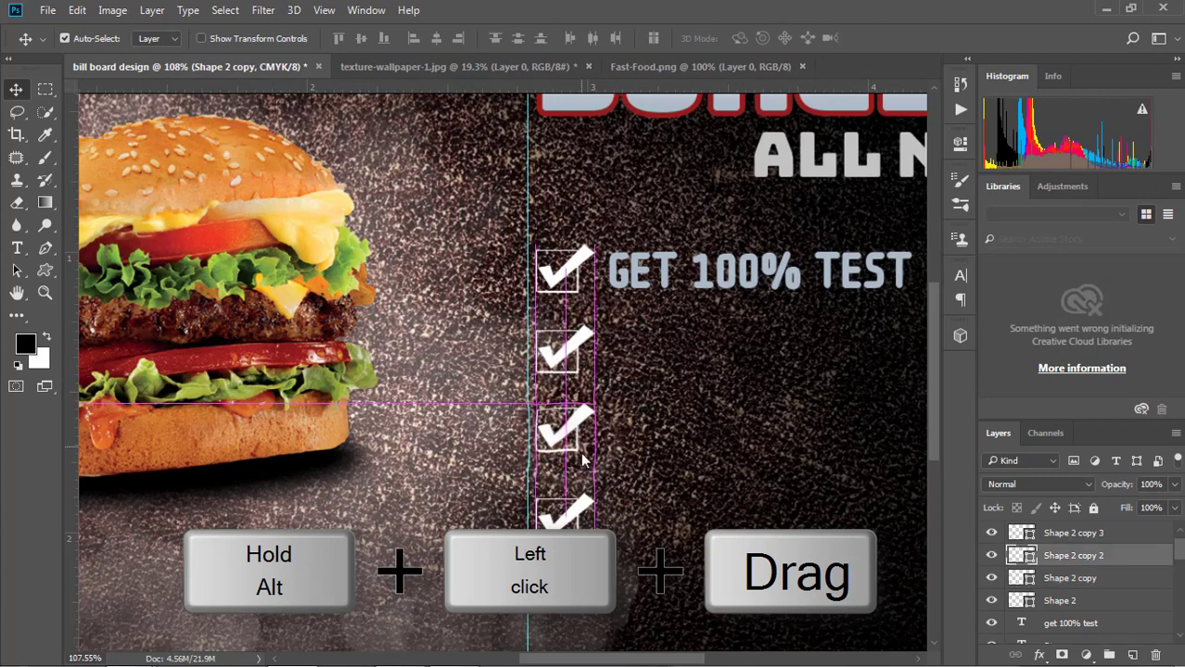
{"action": "left_click_drag", "start_coordinate": [589, 446], "coordinate": [590, 439]}
{"action": "left_click_drag", "start_coordinate": [570, 501], "coordinate": [570, 508]}
{"action": "left_click_drag", "start_coordinate": [574, 522], "coordinate": [568, 508]}
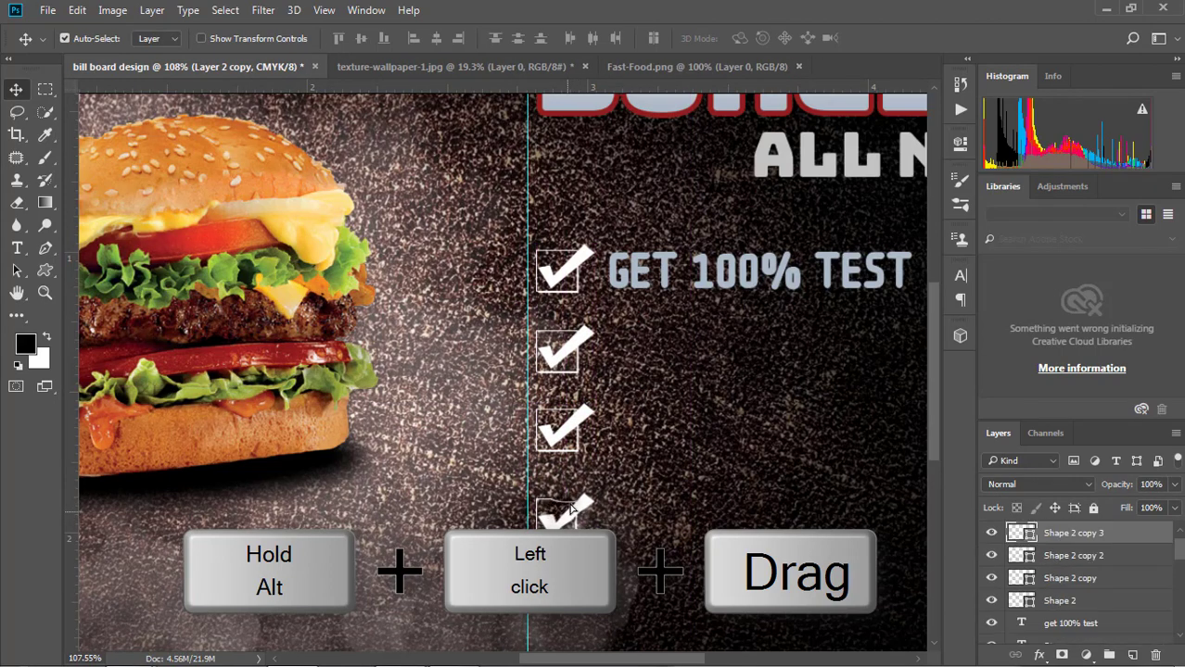
{"action": "scroll", "coordinate": [693, 382], "scroll_direction": "down", "scroll_amount": 1}
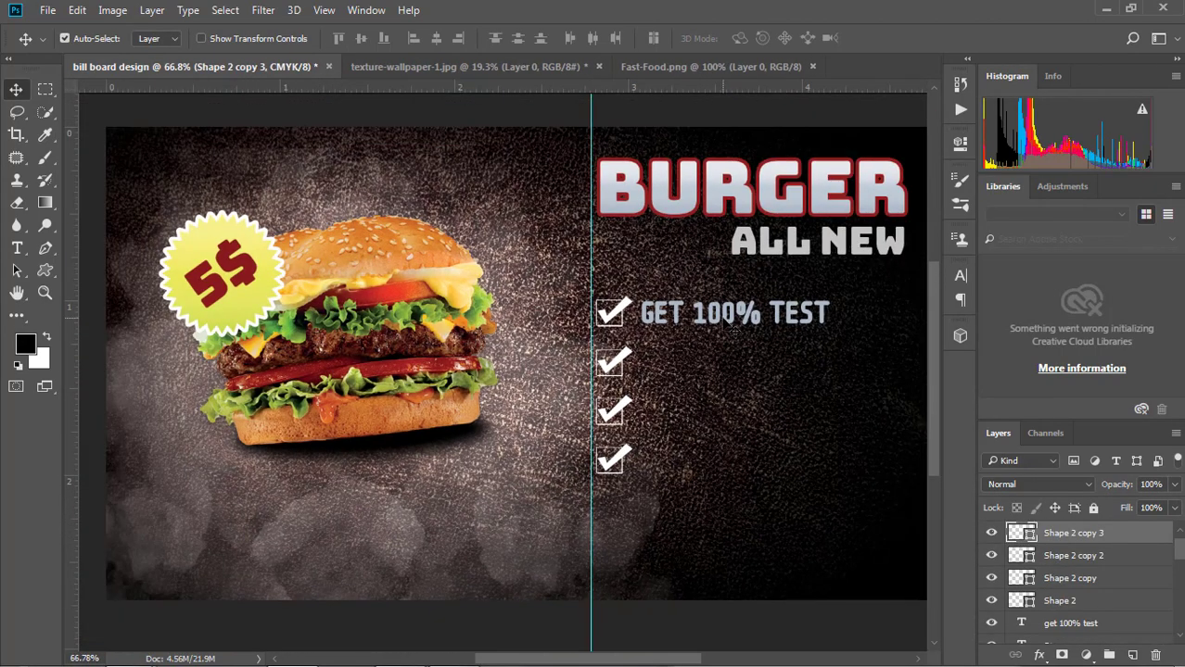
{"action": "left_click_drag", "start_coordinate": [726, 316], "coordinate": [728, 473]}
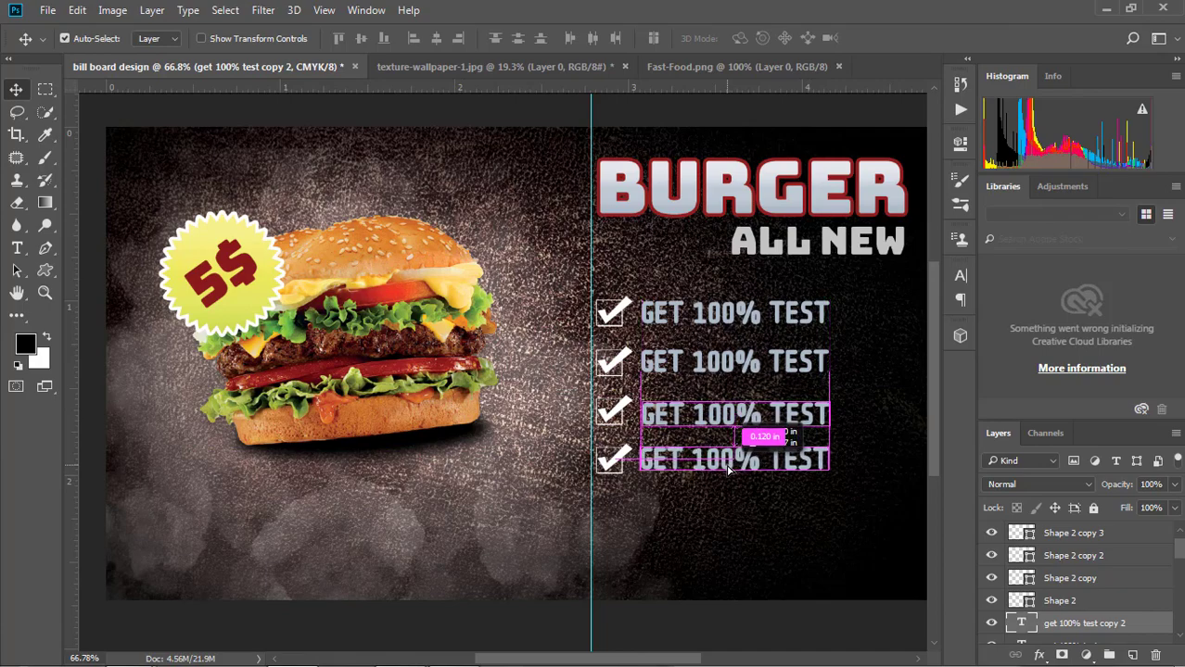
Scroll the canvas to review the four GET 100% TEST lines beside the checkmarks
{"action": "scroll", "coordinate": [729, 473], "scroll_direction": "up", "scroll_amount": 2}
{"action": "scroll", "coordinate": [731, 445], "scroll_direction": "up", "scroll_amount": 1}
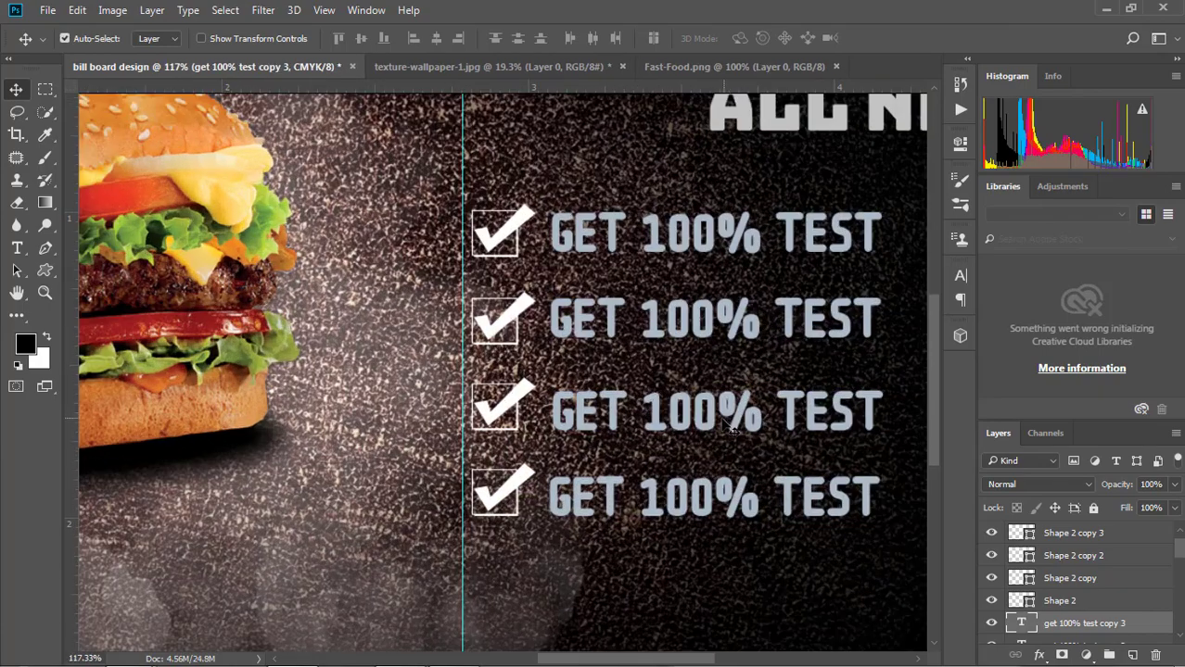
{"action": "scroll", "coordinate": [648, 468], "scroll_direction": "down", "scroll_amount": 5}
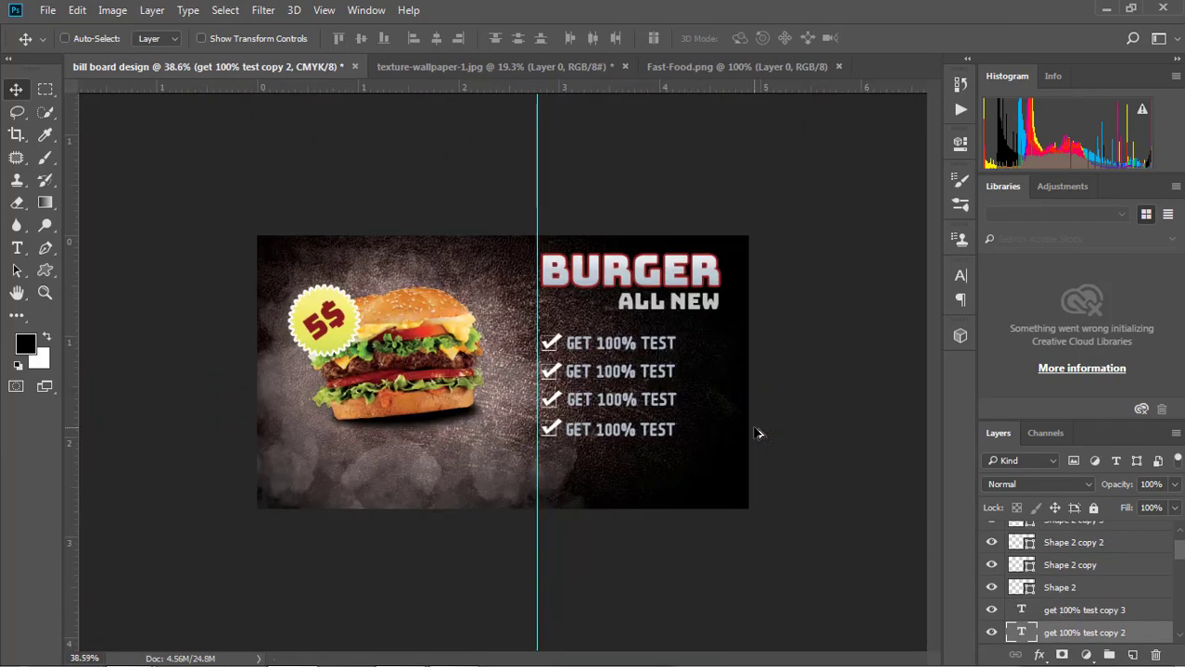
Select the second line's GET 100% TEST wording and copy 'hot and spicy' from Notepad
{"action": "left_click", "coordinate": [18, 248]}
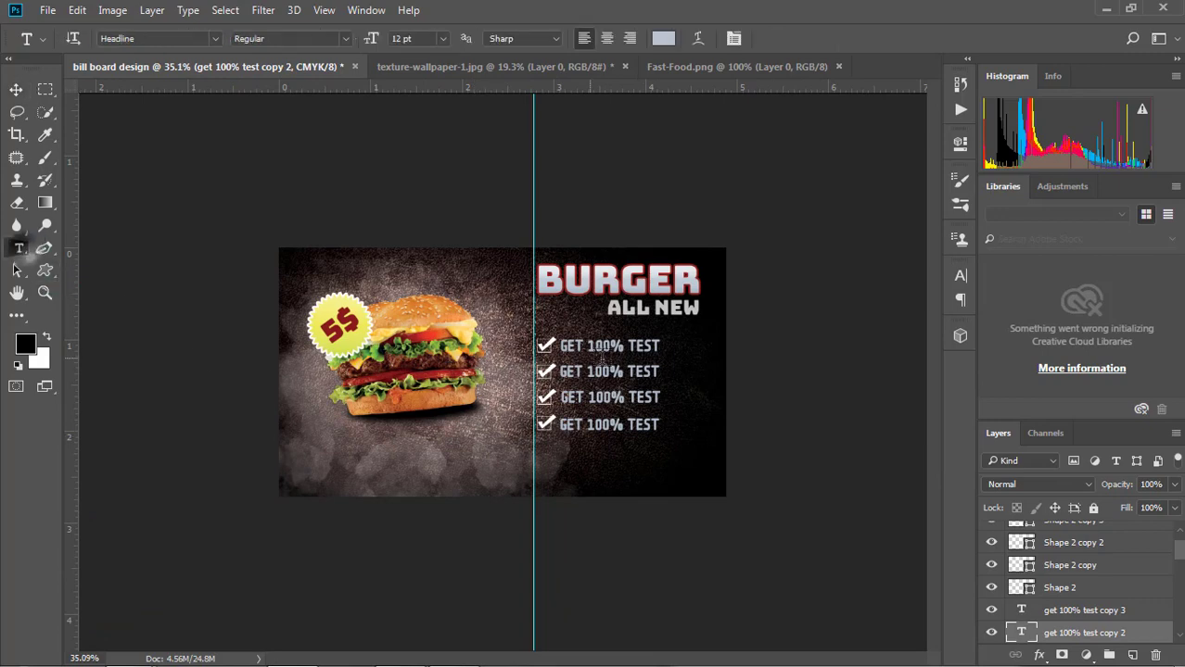
{"action": "left_click_drag", "start_coordinate": [591, 371], "coordinate": [558, 372]}
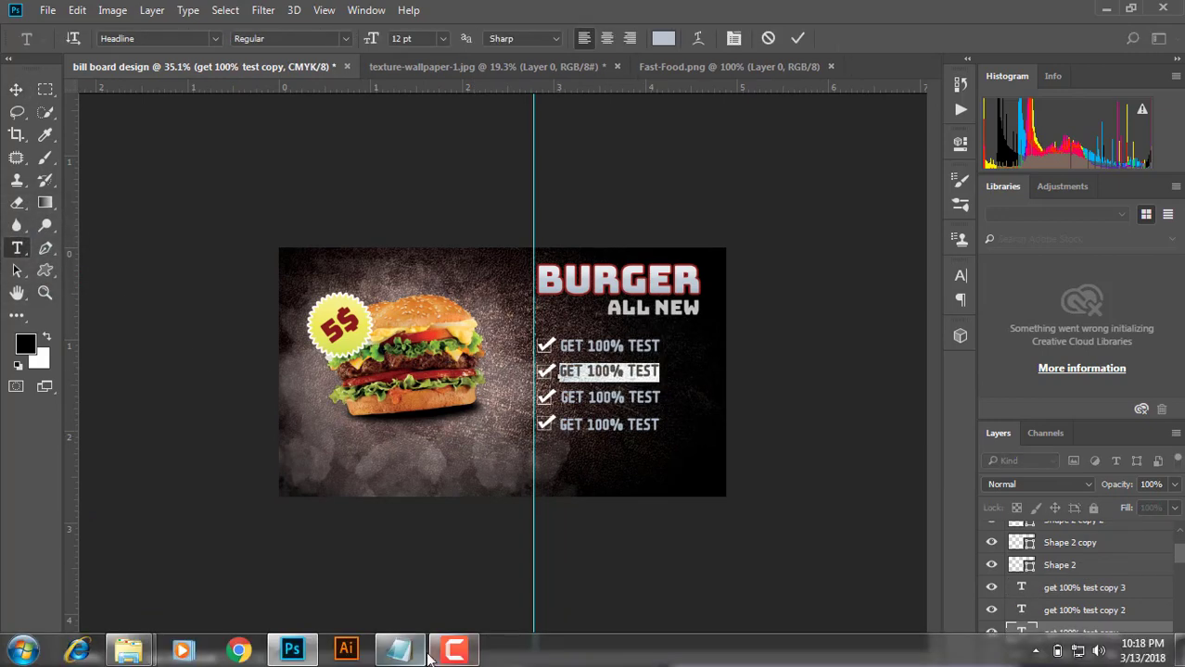
{"action": "mouse_move", "coordinate": [399, 649]}
{"action": "left_click", "coordinate": [408, 626]}
{"action": "left_click_drag", "start_coordinate": [298, 306], "coordinate": [229, 306]}
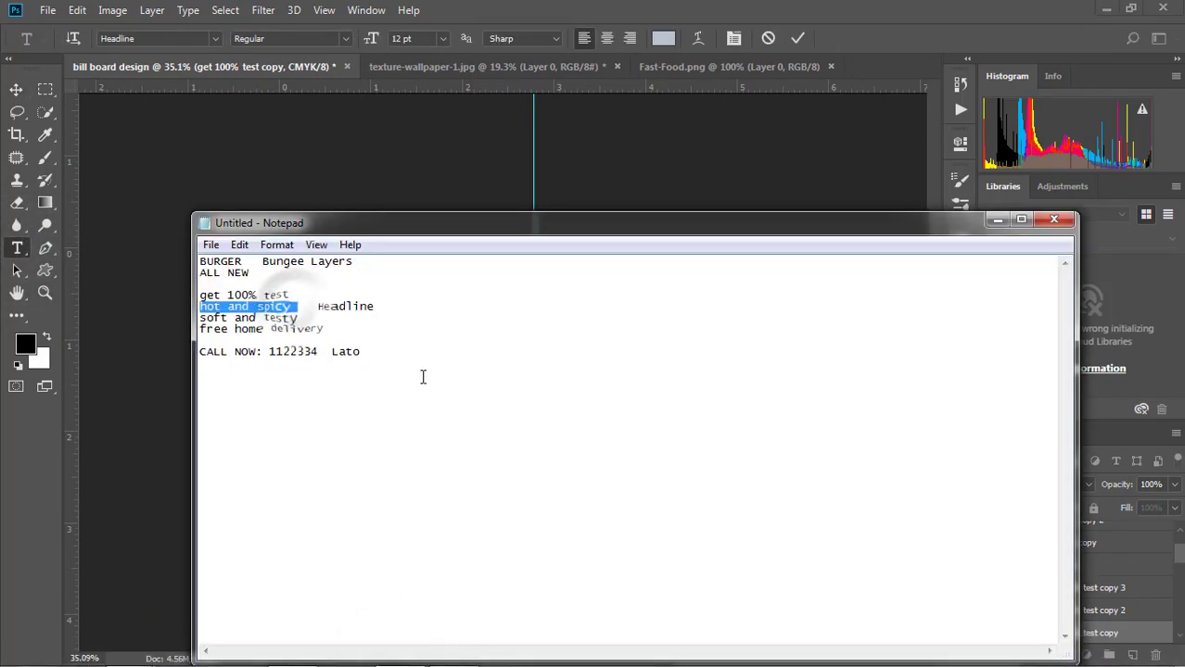
{"action": "left_click", "coordinate": [997, 219]}
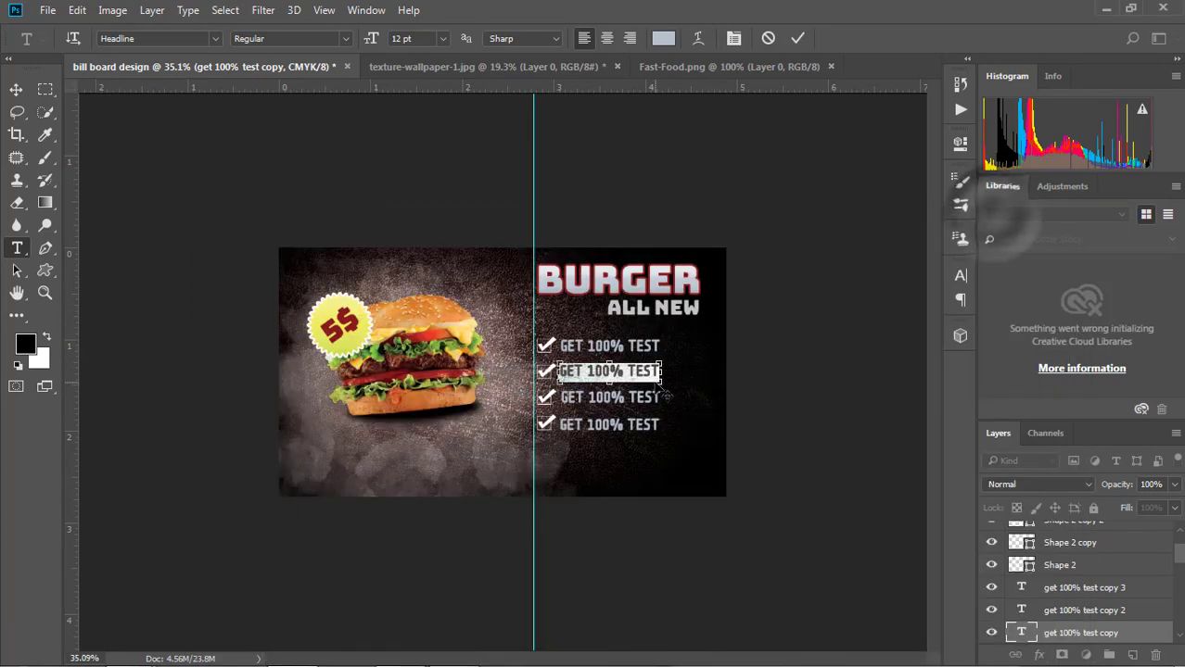
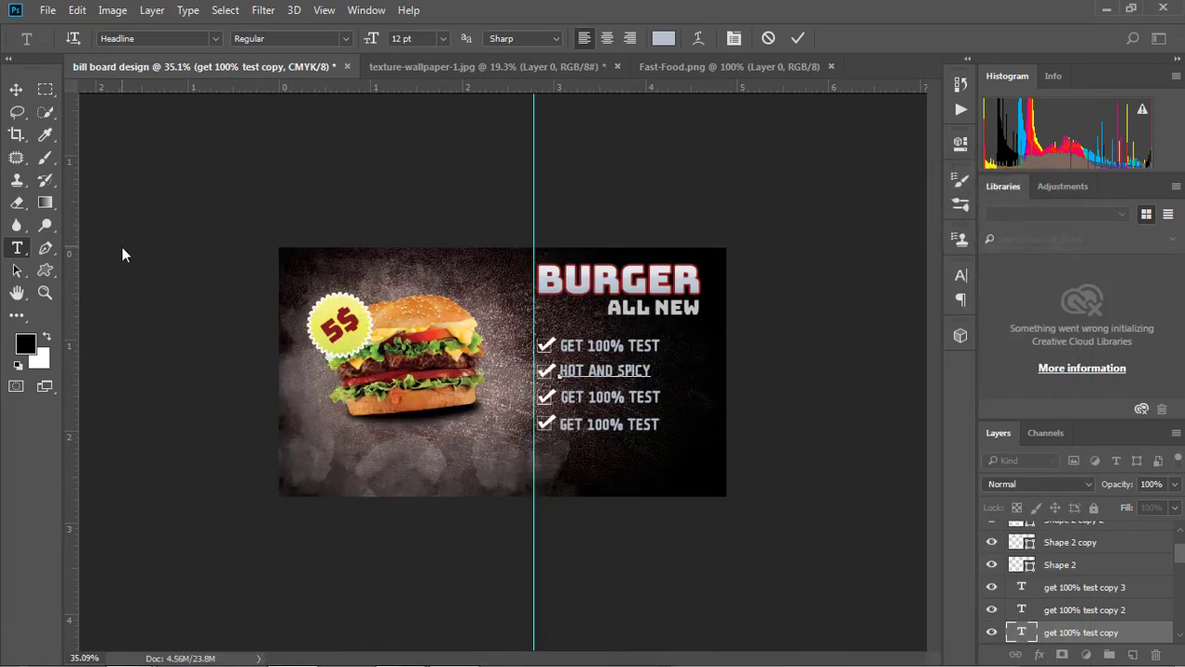
Replace the third checklist line with SOFT AND TESTY from the notes and align it
{"action": "left_click", "coordinate": [16, 89]}
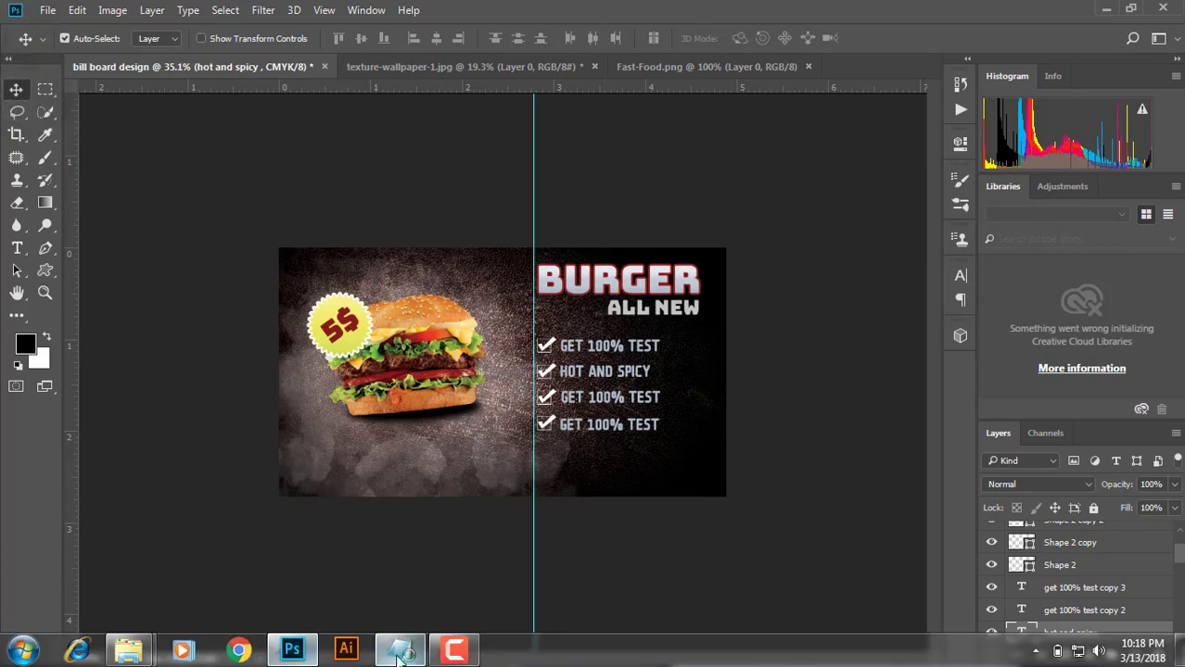
{"action": "left_click", "coordinate": [399, 649]}
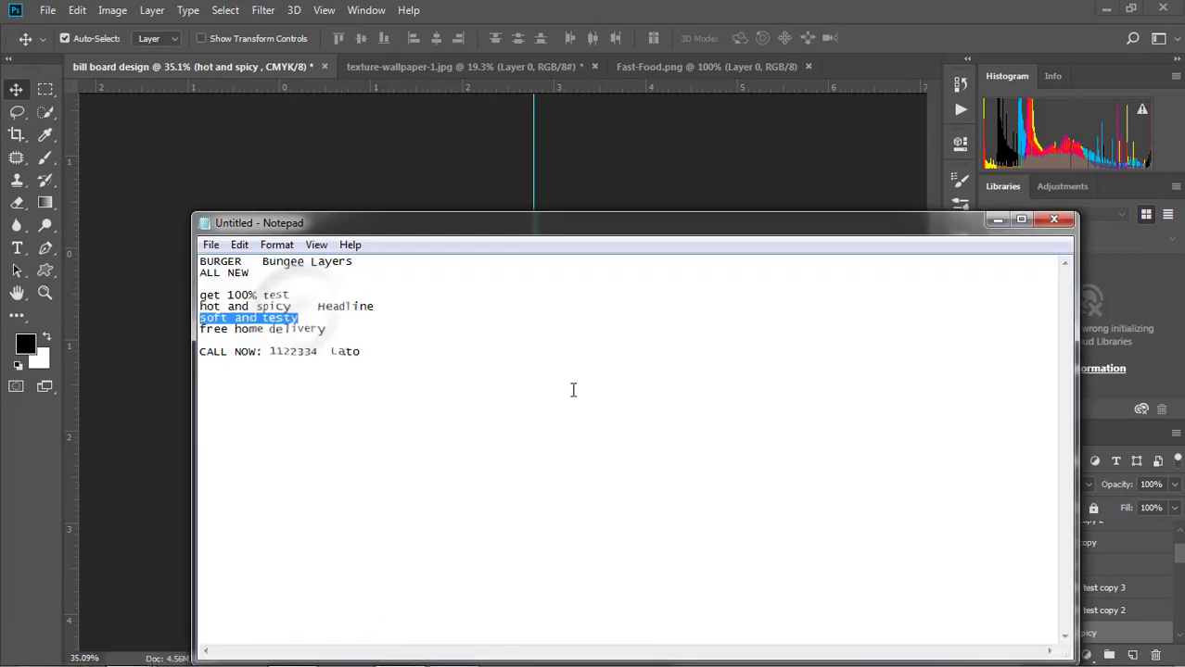
{"action": "left_click", "coordinate": [996, 219]}
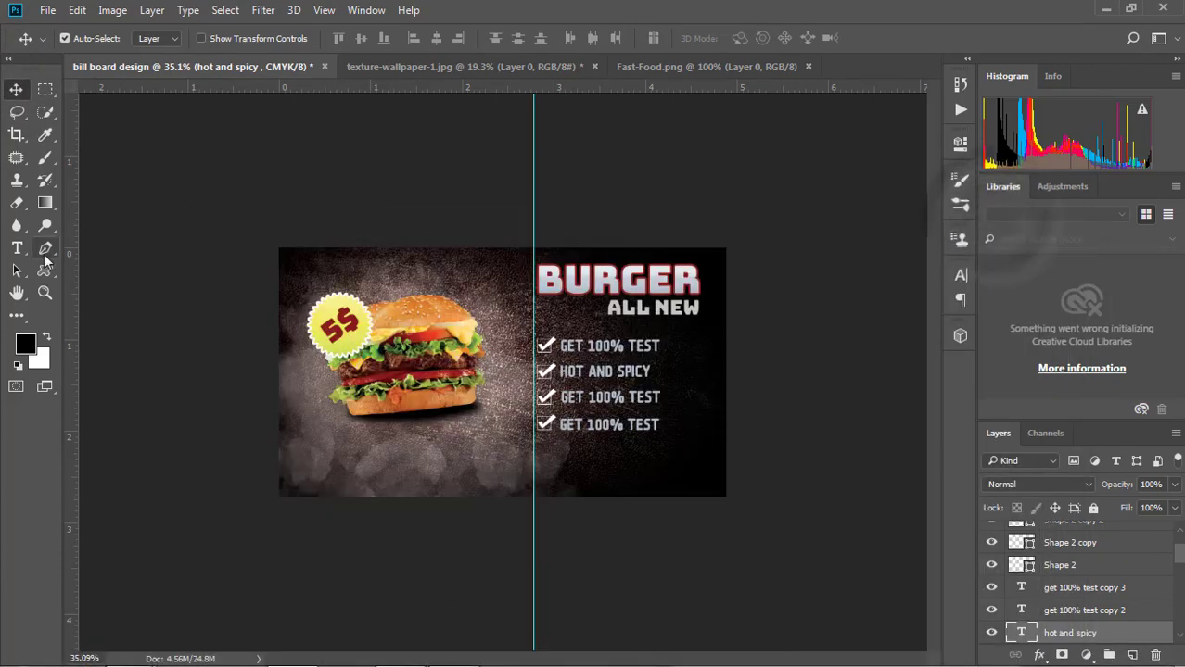
{"action": "key", "text": "t"}
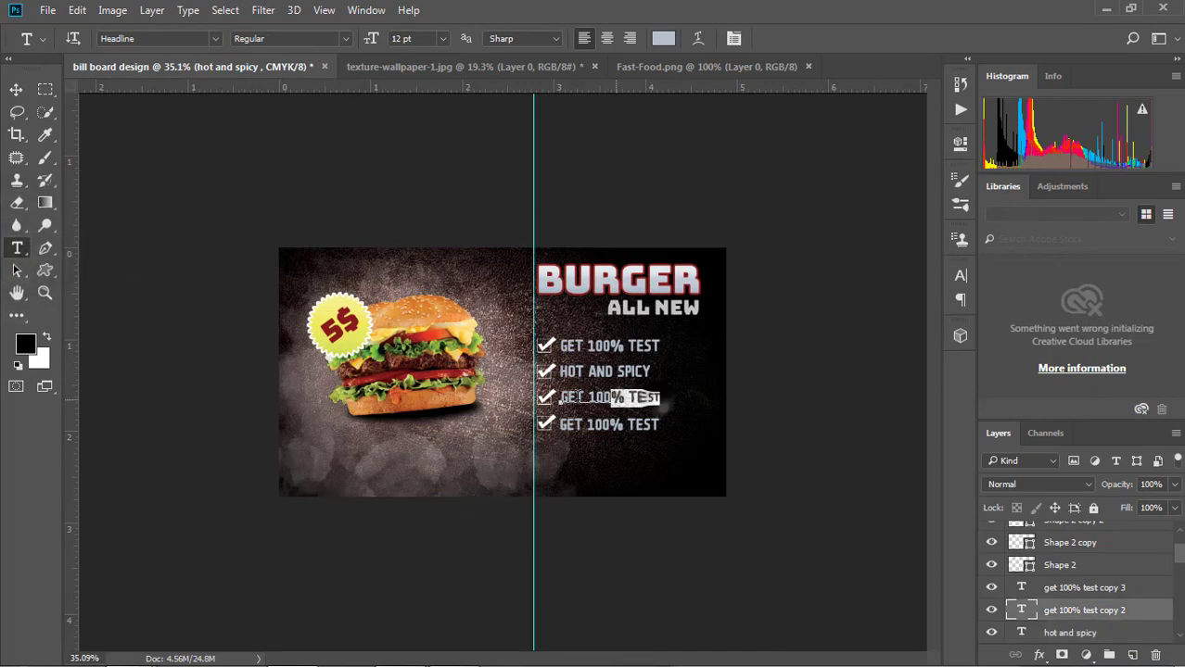
{"action": "left_click_drag", "start_coordinate": [658, 397], "coordinate": [560, 397]}
{"action": "type", "text": "soft and testy"}
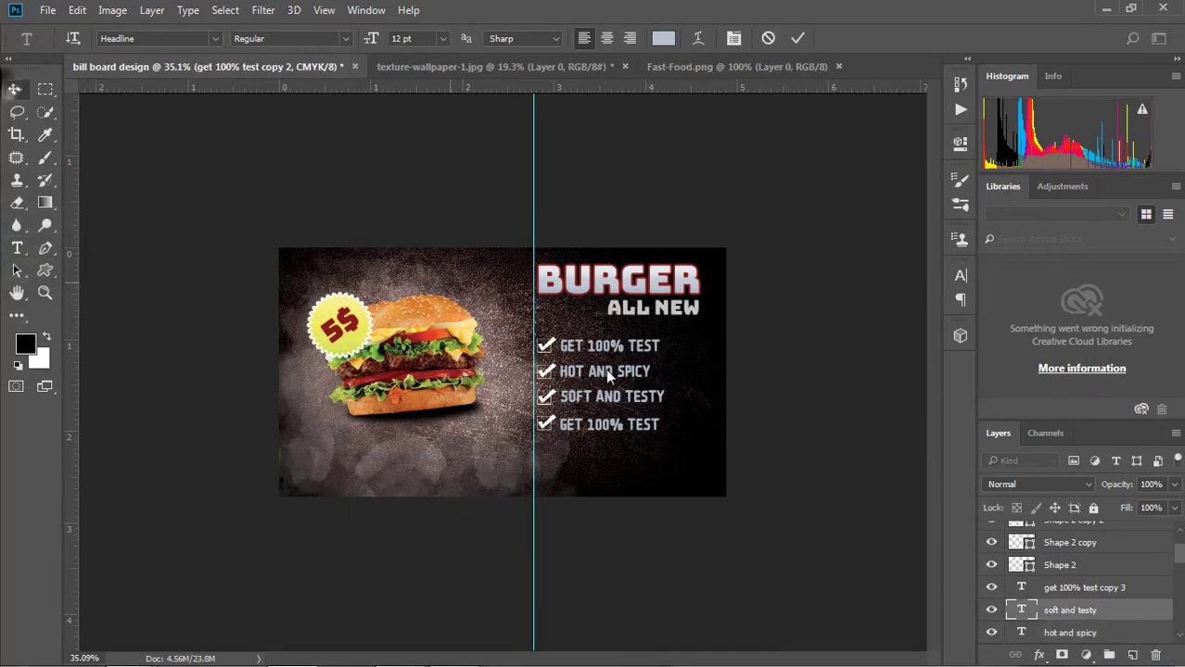
{"action": "left_click", "coordinate": [16, 89]}
{"action": "key", "text": "ctrl+plus"}
{"action": "left_click_drag", "start_coordinate": [665, 423], "coordinate": [667, 426]}
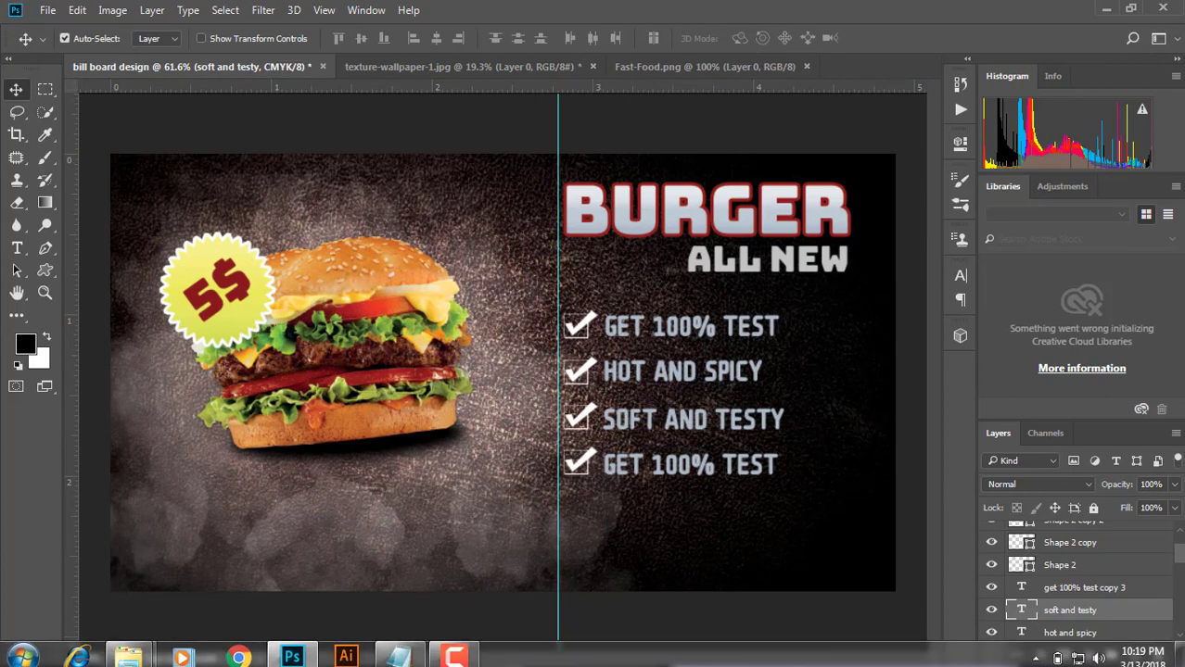
Replace the last GET 100% TEST line with FREE HOME DELIVERY from the notes
{"action": "left_click", "coordinate": [398, 656]}
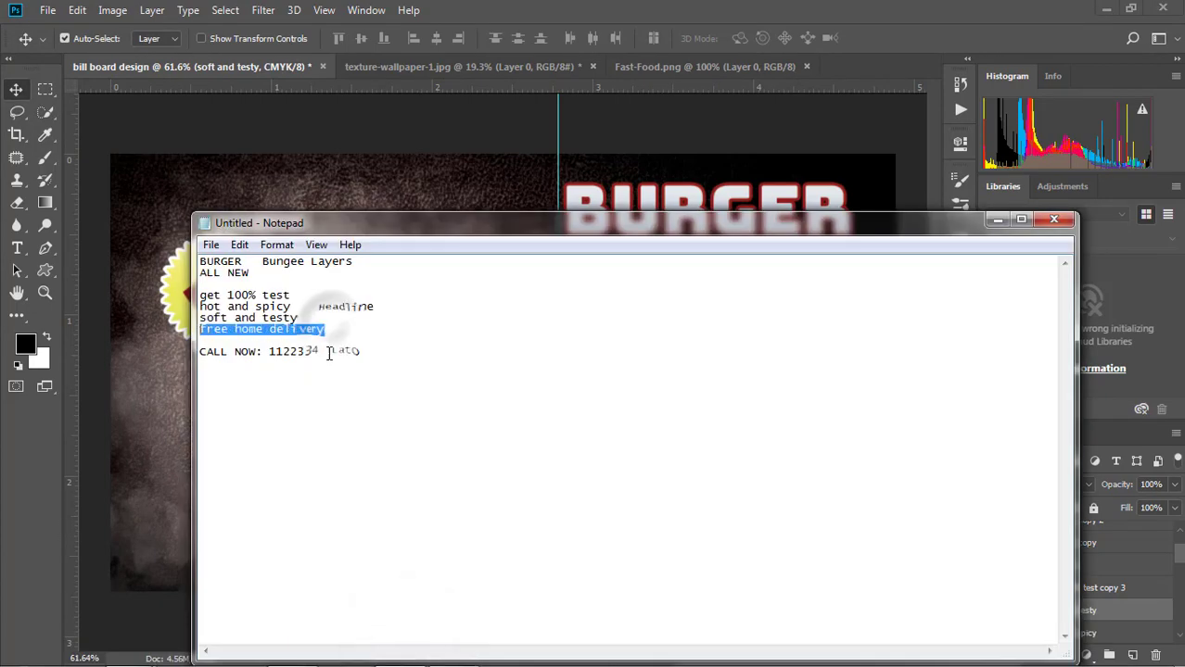
{"action": "left_click", "coordinate": [998, 220]}
{"action": "key", "text": "t"}
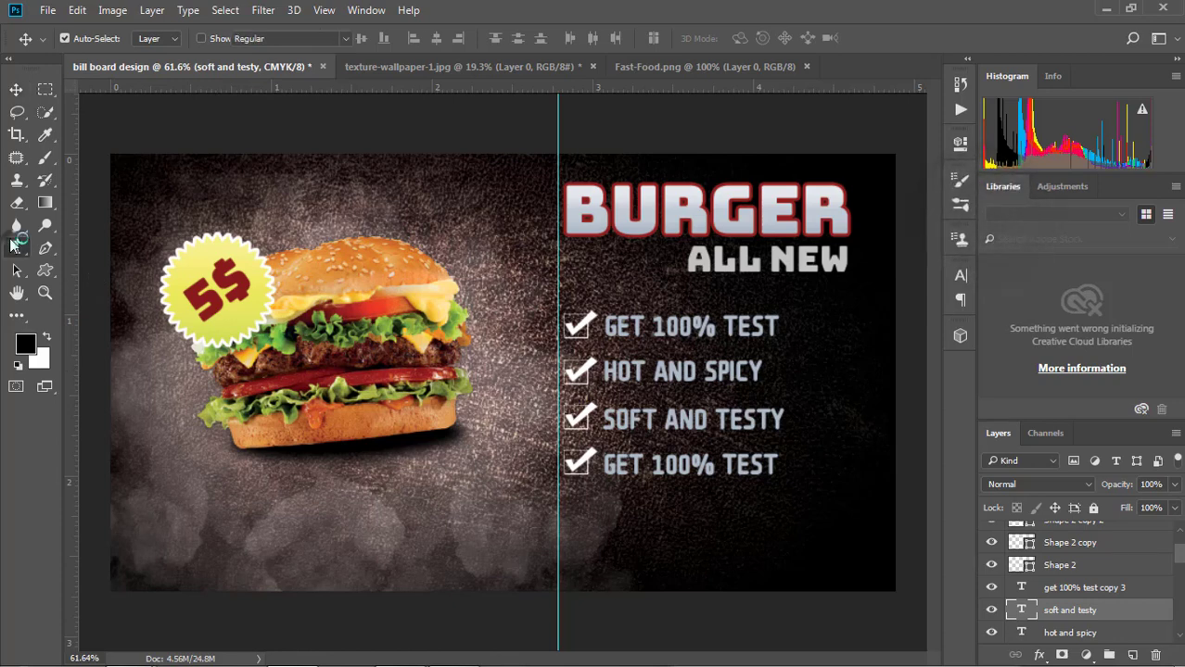
{"action": "left_click_drag", "start_coordinate": [607, 464], "coordinate": [828, 470]}
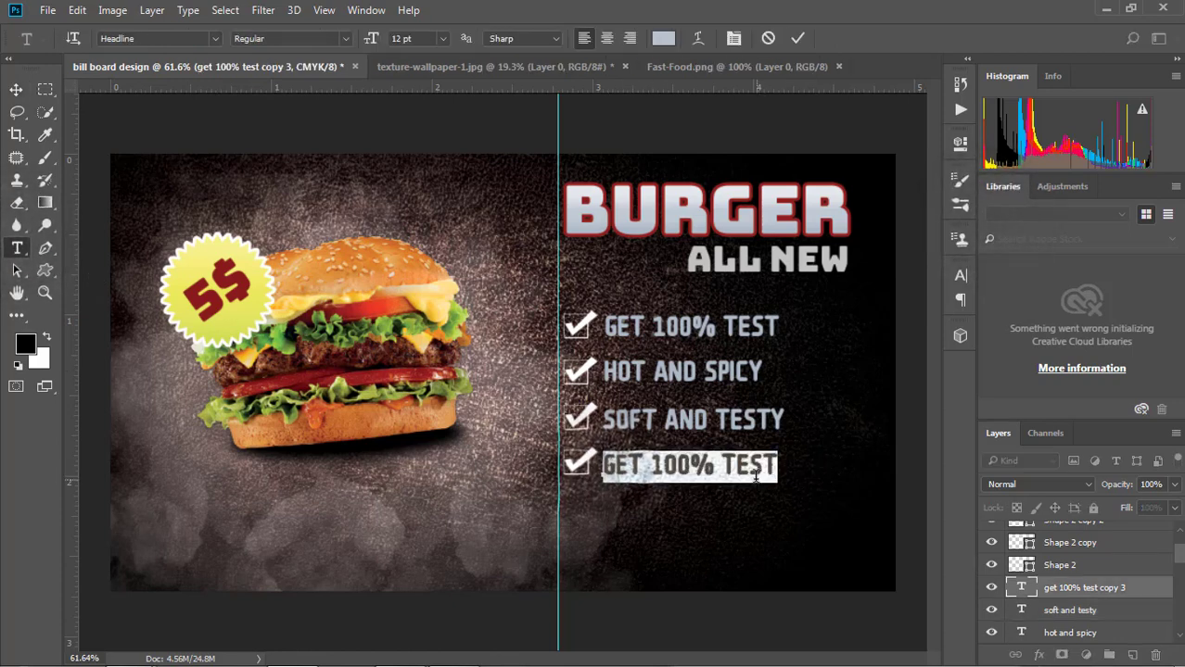
{"action": "type", "text": "free home delivery"}
{"action": "left_click", "coordinate": [17, 90]}
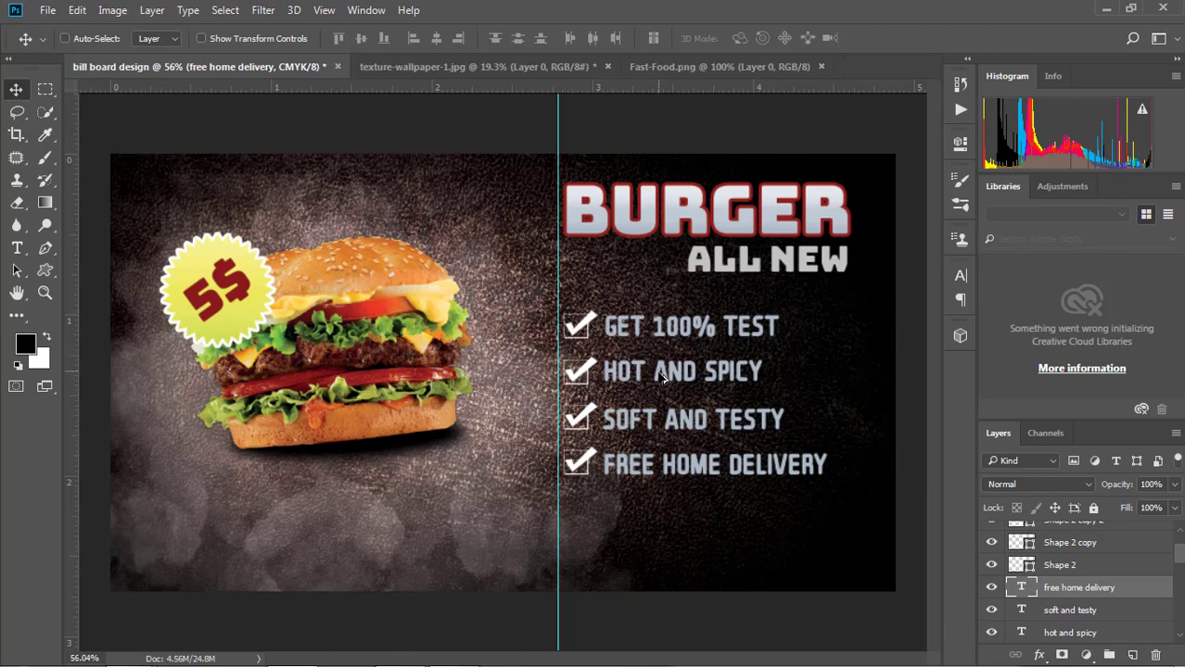
{"action": "scroll", "coordinate": [558, 321], "scroll_direction": "down", "scroll_amount": 2}
{"action": "scroll", "coordinate": [715, 341], "scroll_direction": "up", "scroll_amount": 1}
{"action": "left_click", "coordinate": [710, 332]}
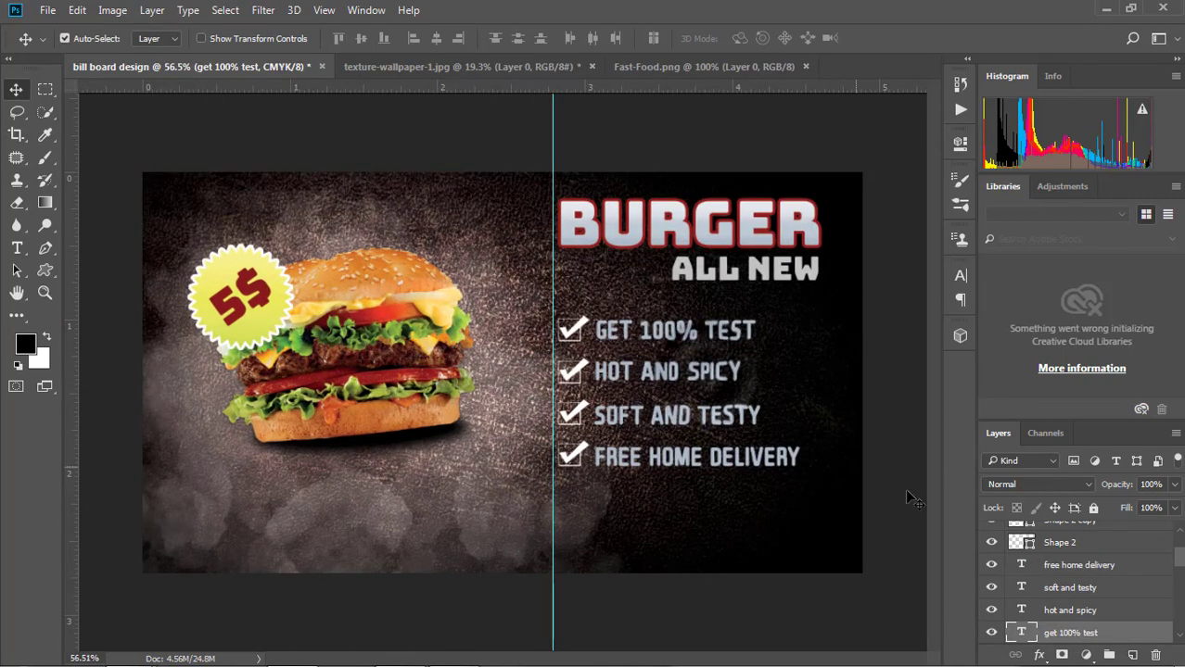
Multi-select the checklist line layers and open their layer options menu
{"action": "left_click", "coordinate": [1085, 610], "text": "ctrl"}
{"action": "left_click", "coordinate": [1089, 588], "text": "ctrl"}
{"action": "left_click", "coordinate": [1100, 565], "text": "ctrl"}
{"action": "right_click", "coordinate": [1099, 567]}
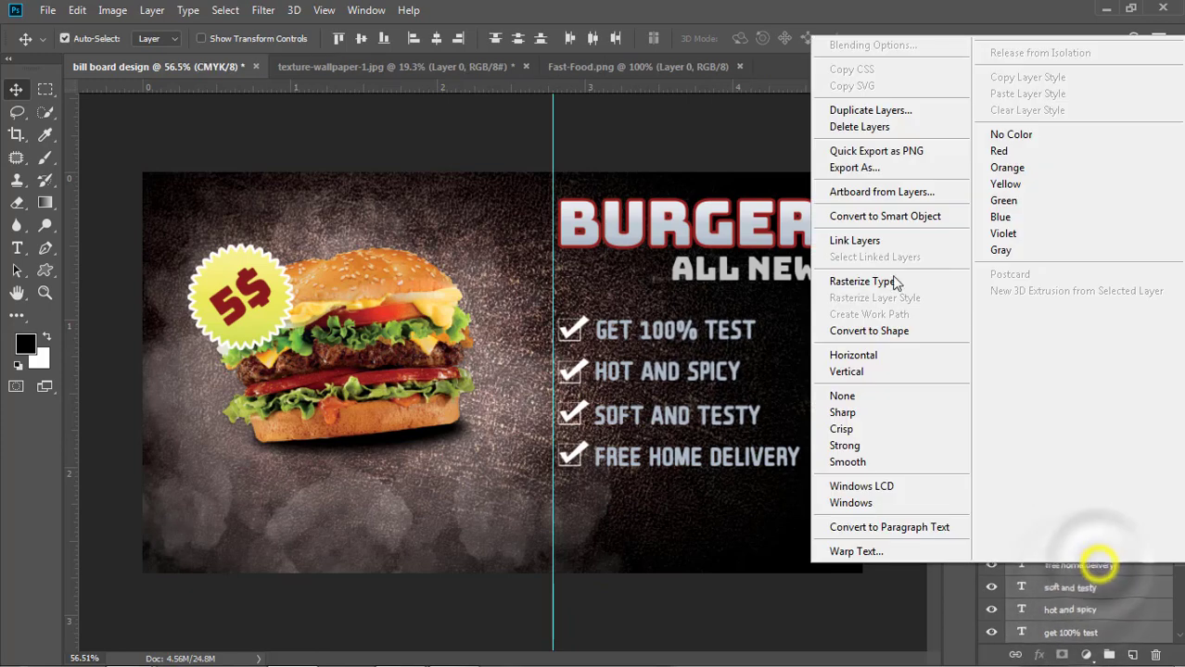
{"action": "left_click", "coordinate": [897, 552]}
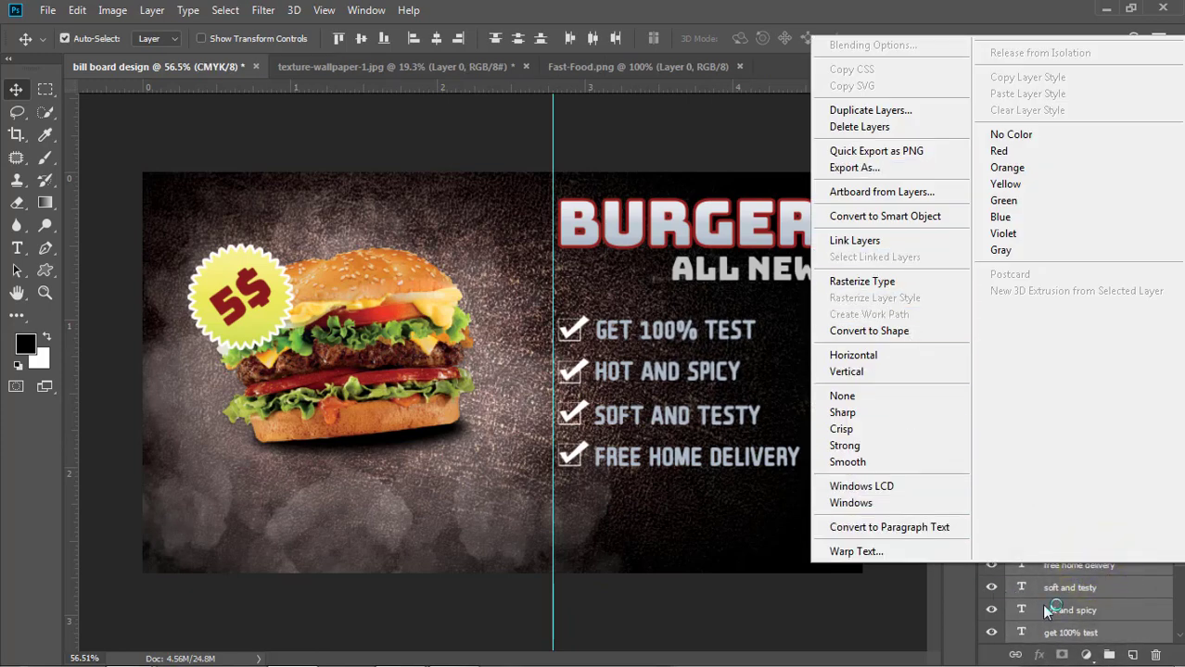
{"action": "left_click", "coordinate": [870, 616]}
Give the FREE HOME DELIVERY line a red Stroke layer style
{"action": "left_click", "coordinate": [1075, 565]}
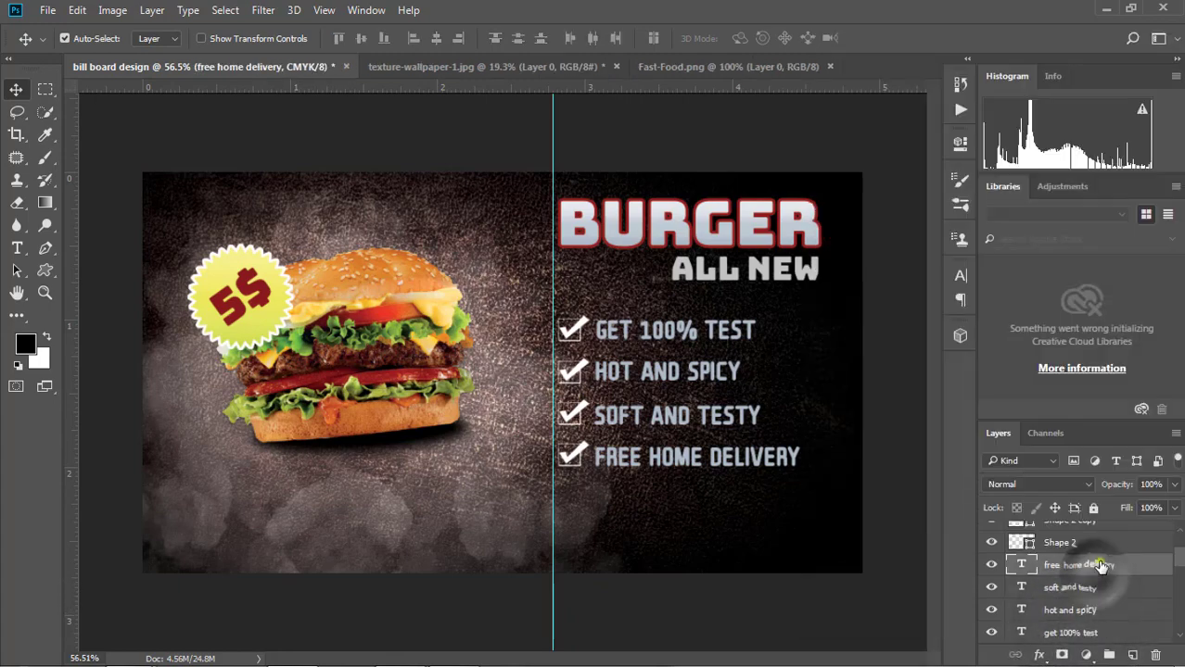
{"action": "right_click", "coordinate": [1100, 568]}
{"action": "left_click", "coordinate": [906, 45]}
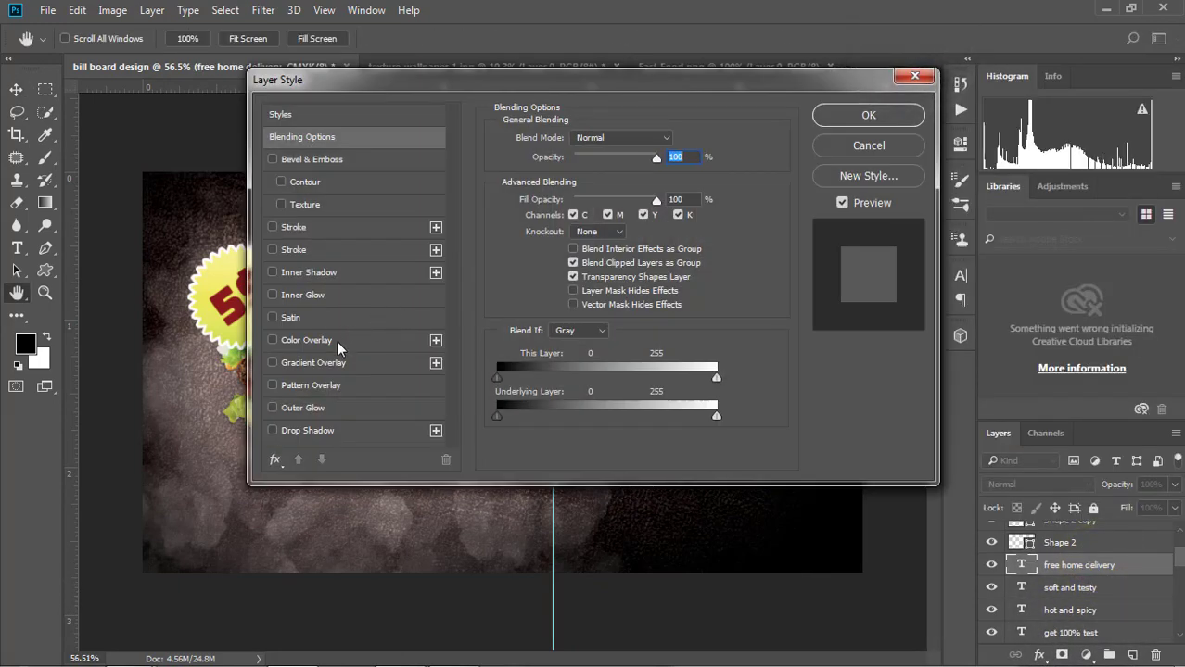
{"action": "left_click", "coordinate": [308, 228]}
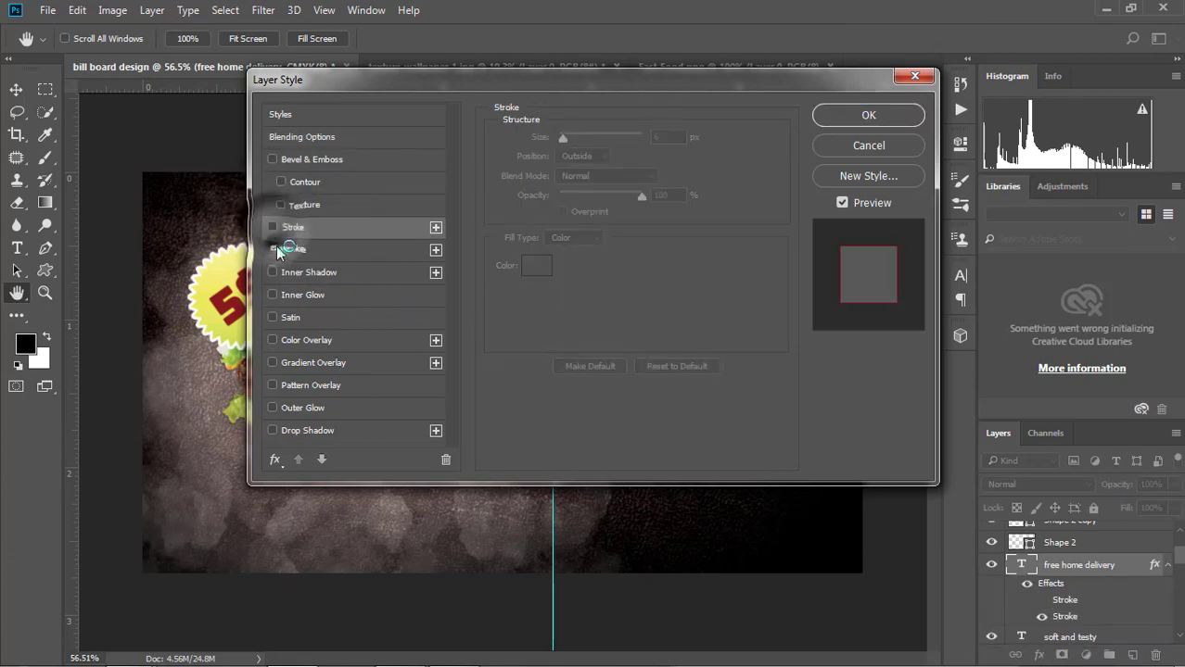
{"action": "mouse_move", "coordinate": [593, 92]}
{"action": "left_mouse_down"}
{"action": "mouse_move", "coordinate": [854, 540]}
{"action": "mouse_move", "coordinate": [512, 355]}
{"action": "left_mouse_up"}
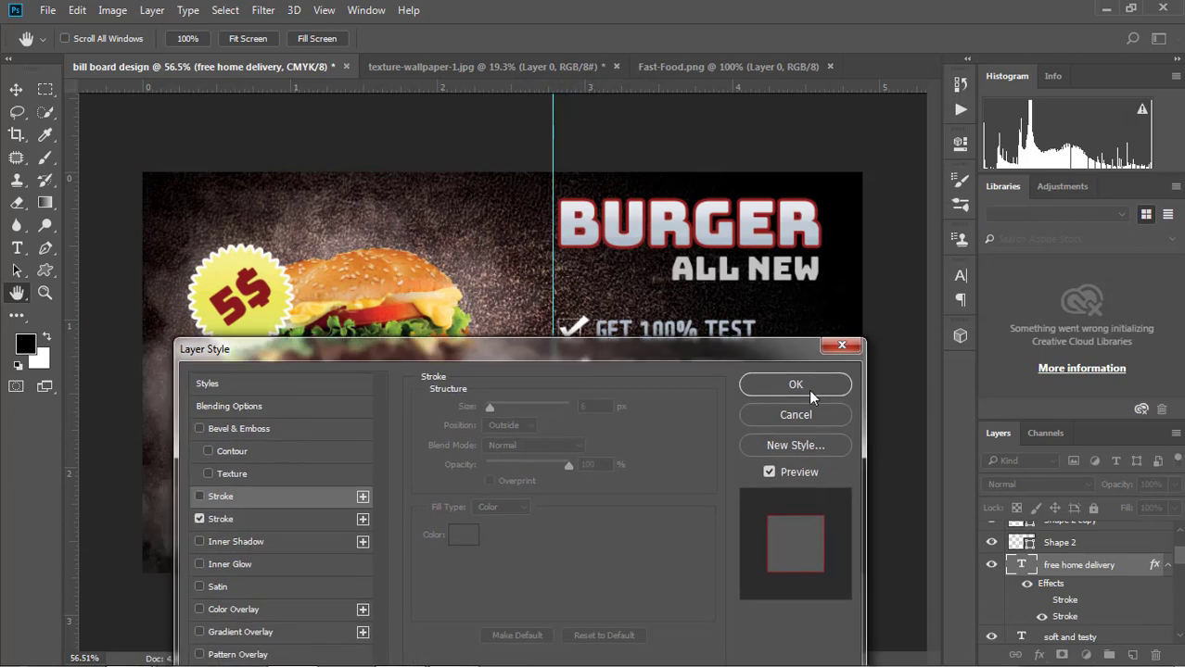
{"action": "left_click", "coordinate": [246, 525]}
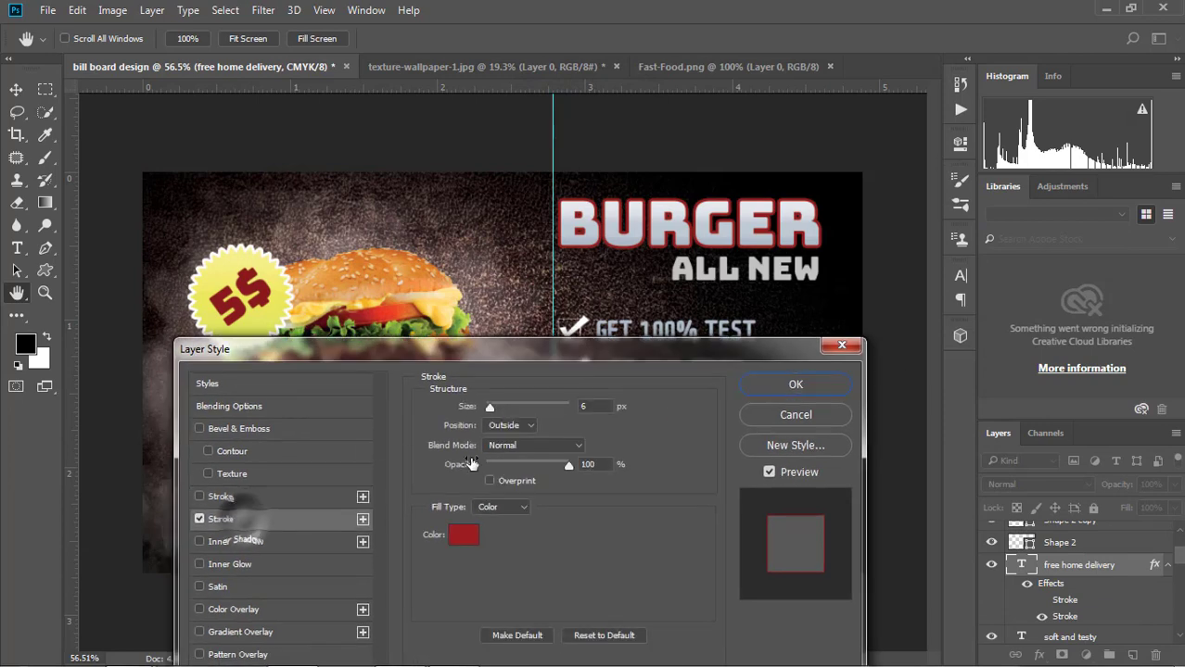
{"action": "left_click", "coordinate": [795, 384]}
{"action": "scroll", "coordinate": [714, 537], "scroll_direction": "up", "scroll_amount": 2}
{"action": "scroll", "coordinate": [719, 487], "scroll_direction": "up", "scroll_amount": 2}
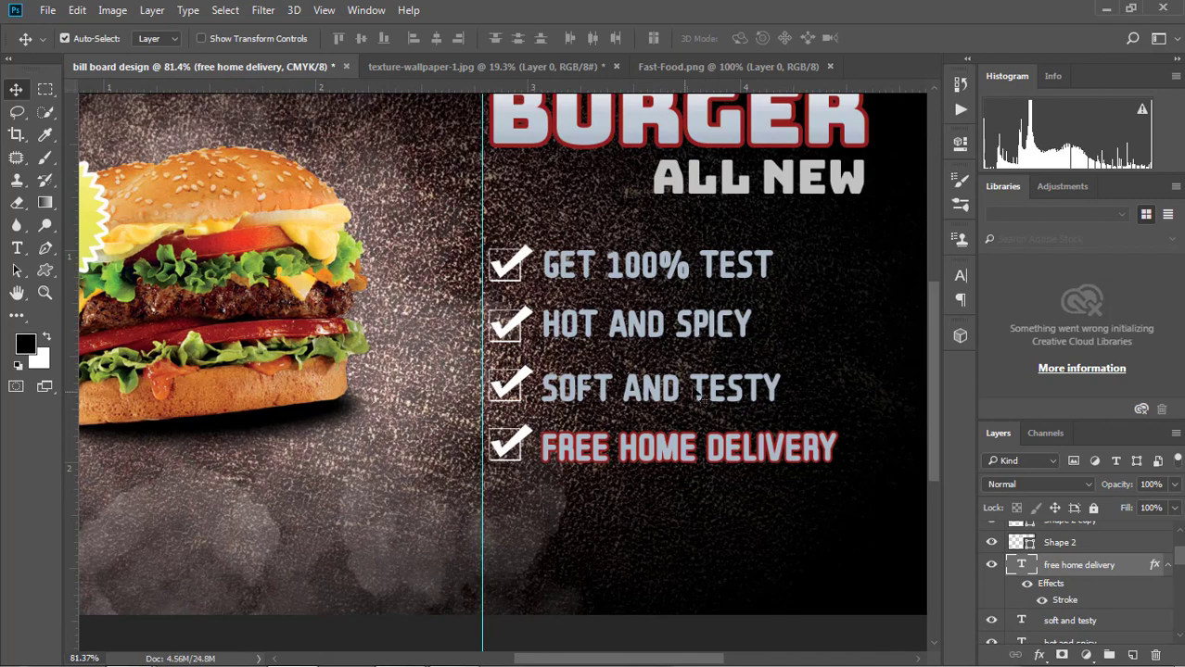
Turn on the red stroke for the SOFT AND TESTY and HOT AND SPICY lines
{"action": "left_click", "coordinate": [1070, 620]}
{"action": "right_click", "coordinate": [1071, 621]}
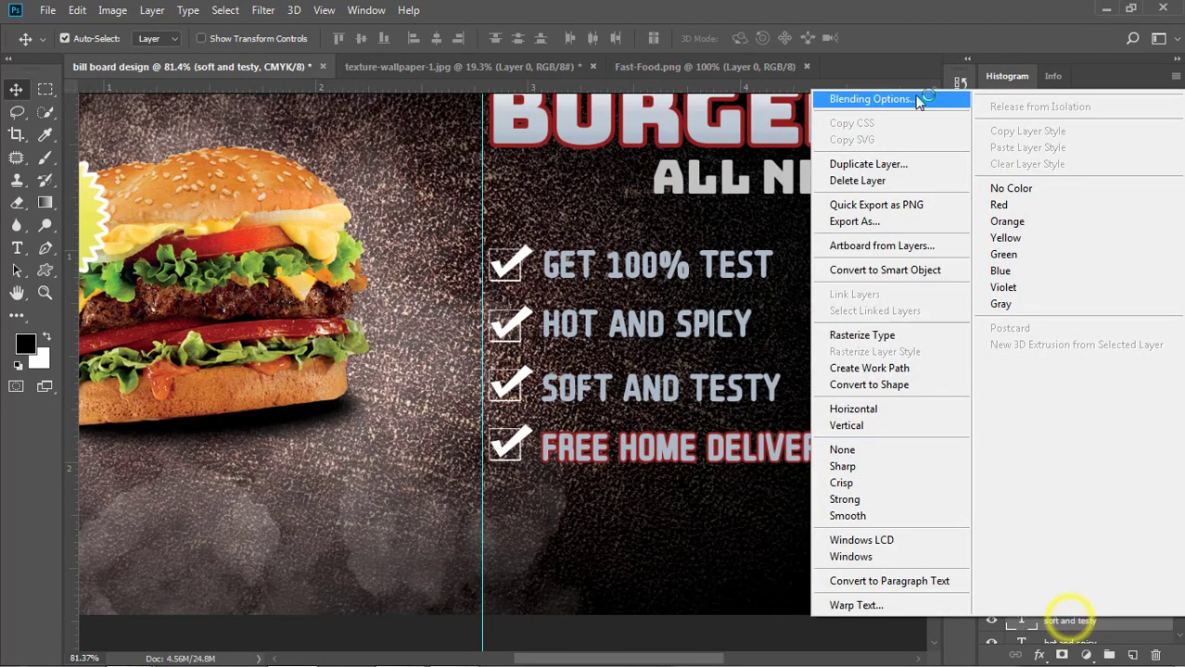
{"action": "left_click", "coordinate": [918, 100]}
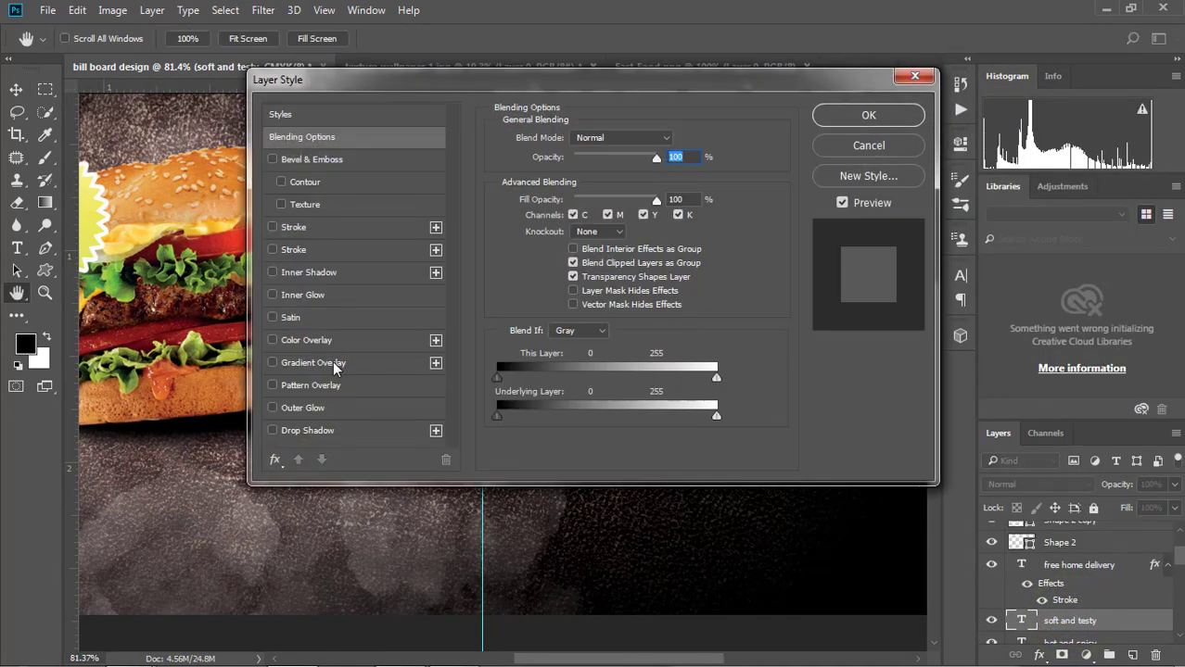
{"action": "left_click", "coordinate": [306, 250]}
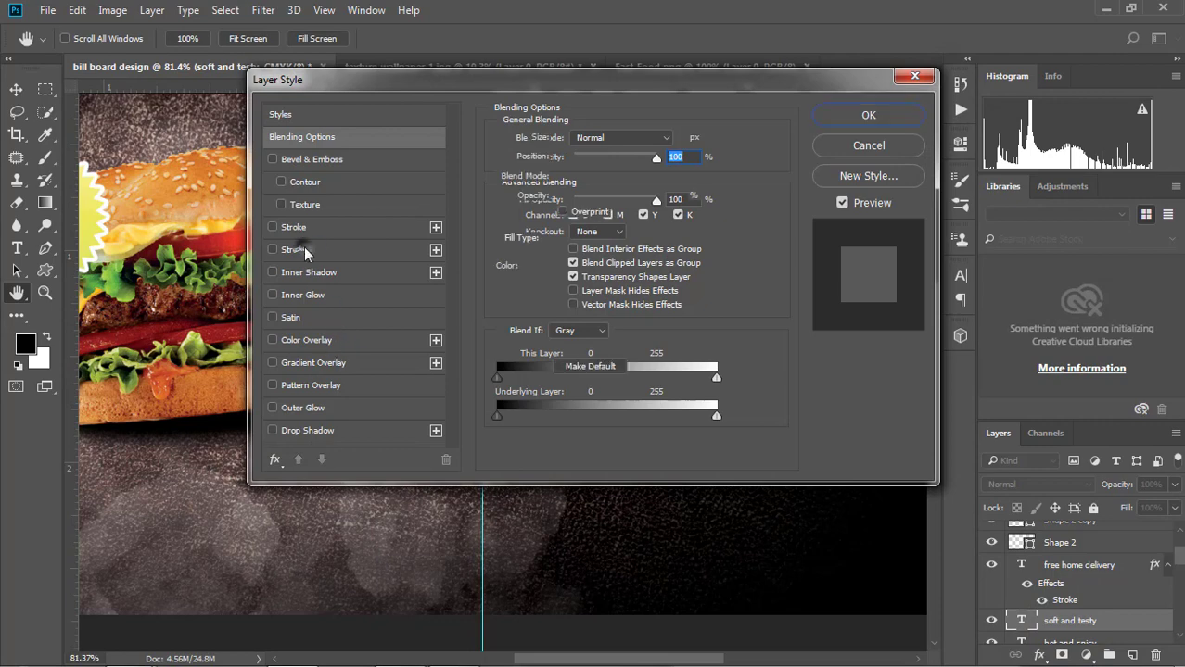
{"action": "left_click", "coordinate": [869, 115]}
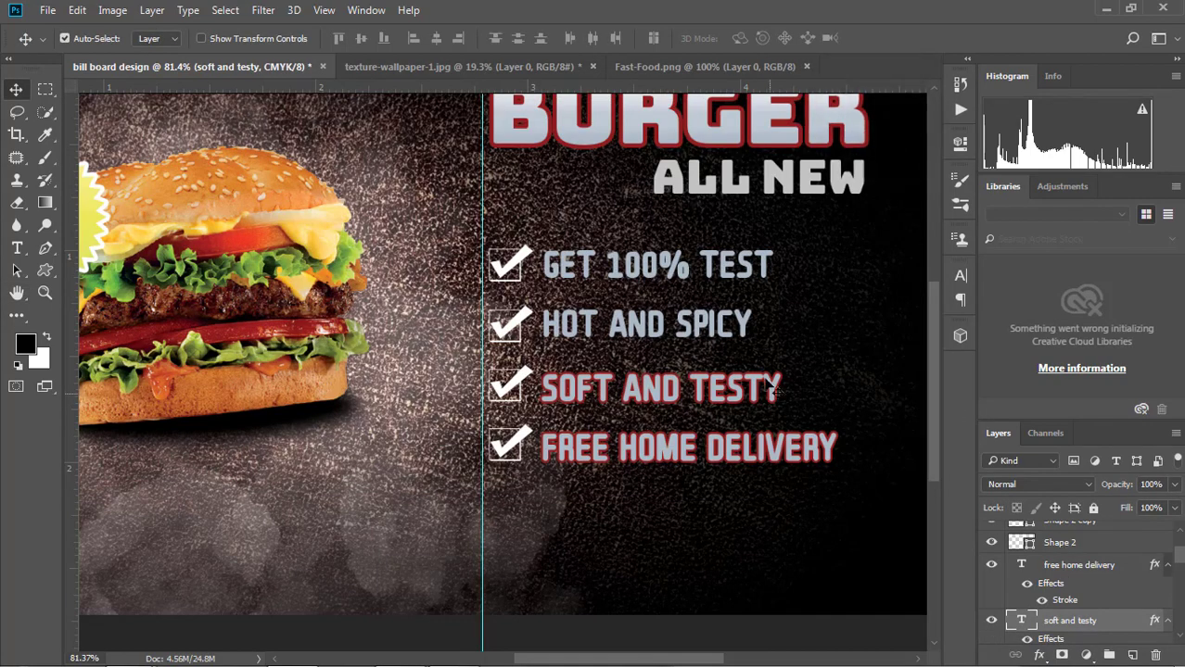
{"action": "left_click", "coordinate": [722, 333]}
{"action": "right_click", "coordinate": [1059, 633]}
{"action": "left_click", "coordinate": [871, 106]}
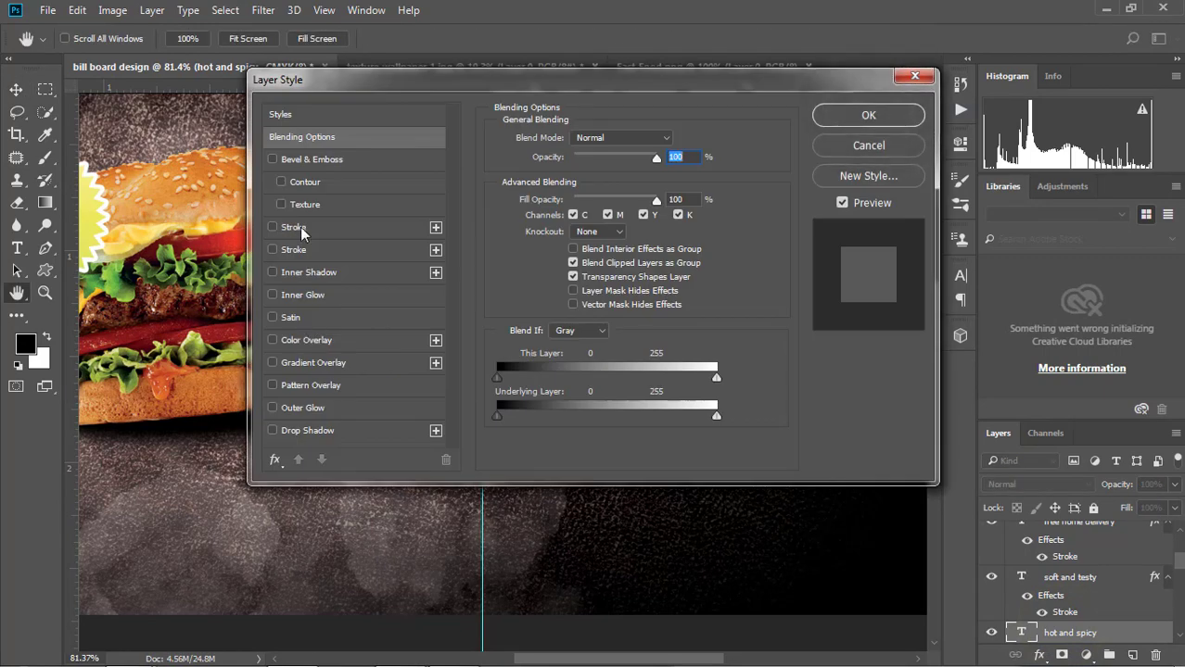
{"action": "left_click", "coordinate": [302, 229]}
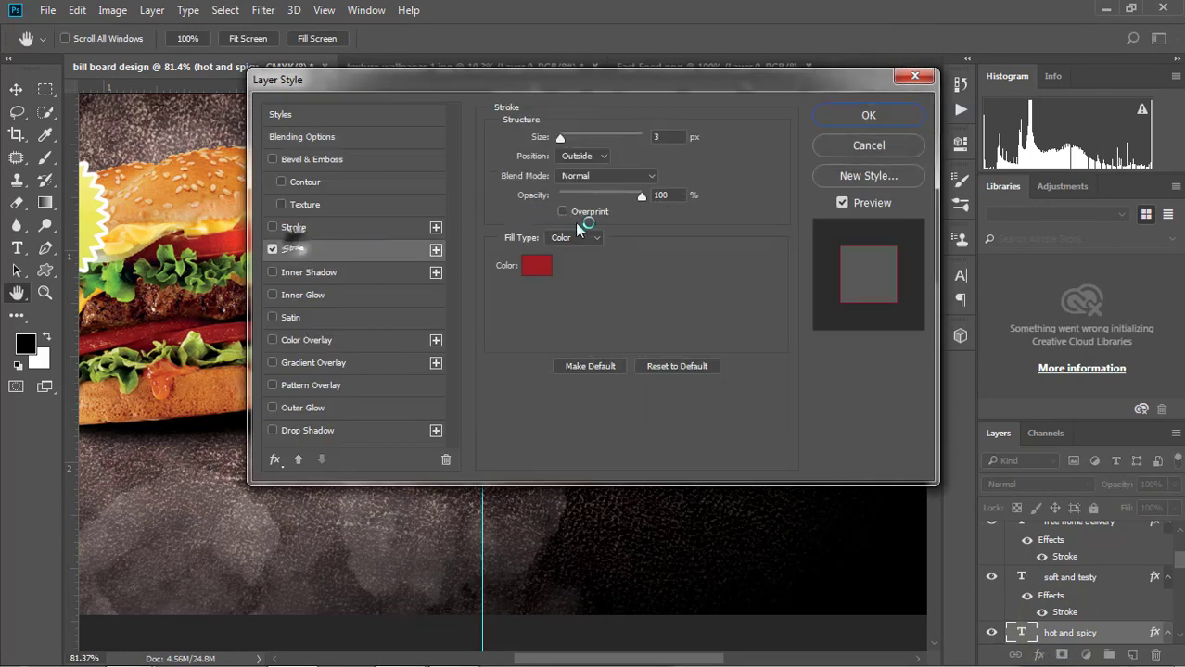
{"action": "left_click", "coordinate": [852, 116]}
Enable the Stroke effect on the GET 100% TEST line via Blending Options
{"action": "left_click", "coordinate": [762, 267]}
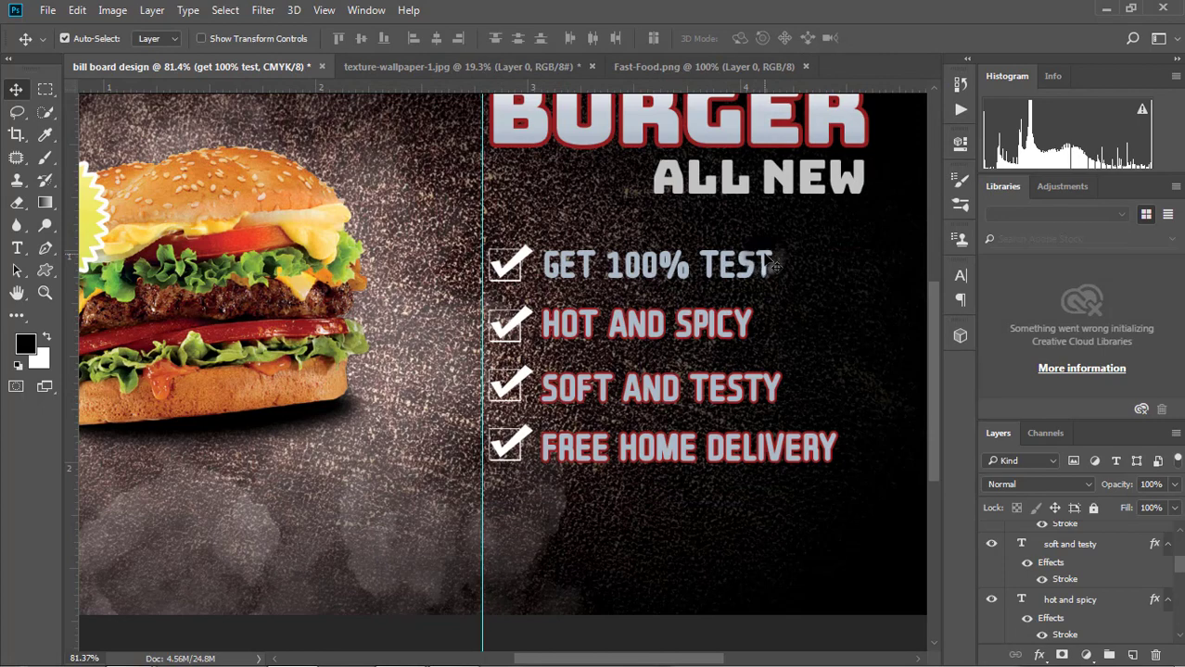
{"action": "scroll", "coordinate": [1077, 604], "scroll_direction": "down", "scroll_amount": 1}
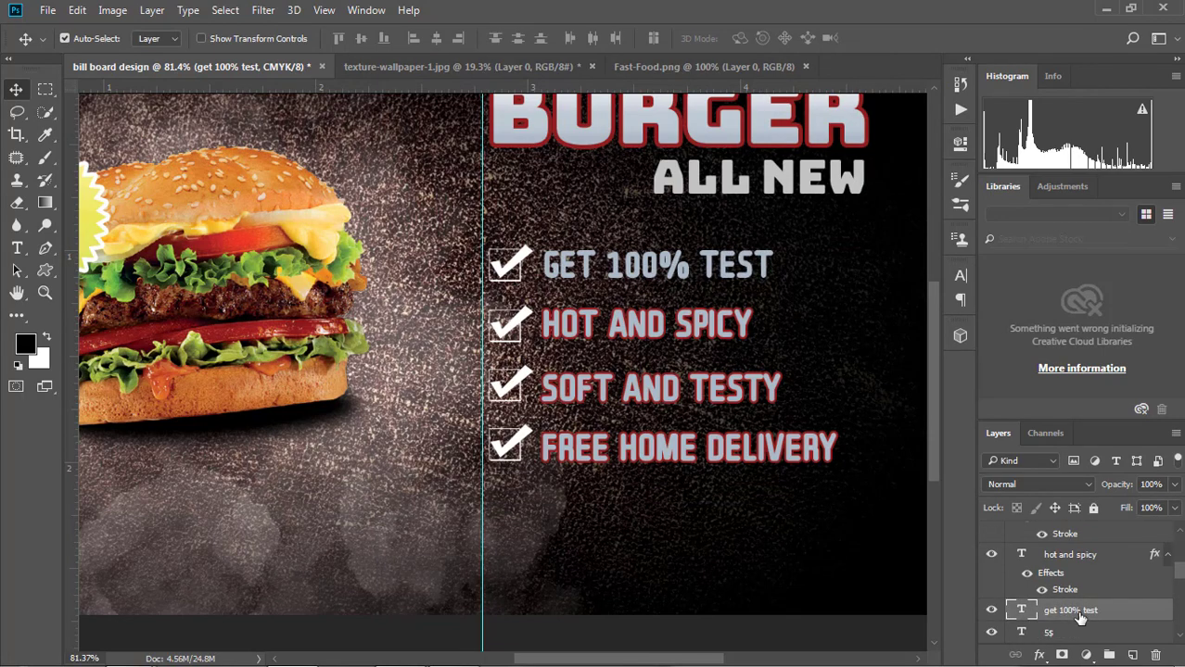
{"action": "right_click", "coordinate": [1080, 618]}
{"action": "left_click", "coordinate": [882, 97]}
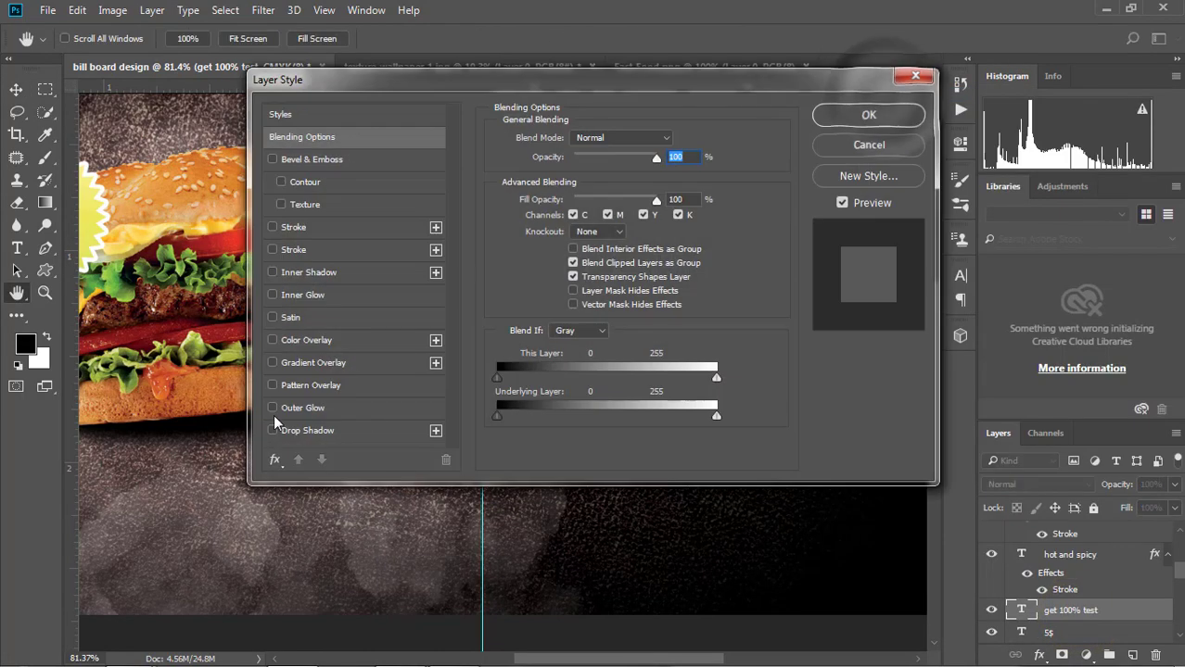
{"action": "left_click", "coordinate": [302, 249]}
{"action": "left_click", "coordinate": [896, 117]}
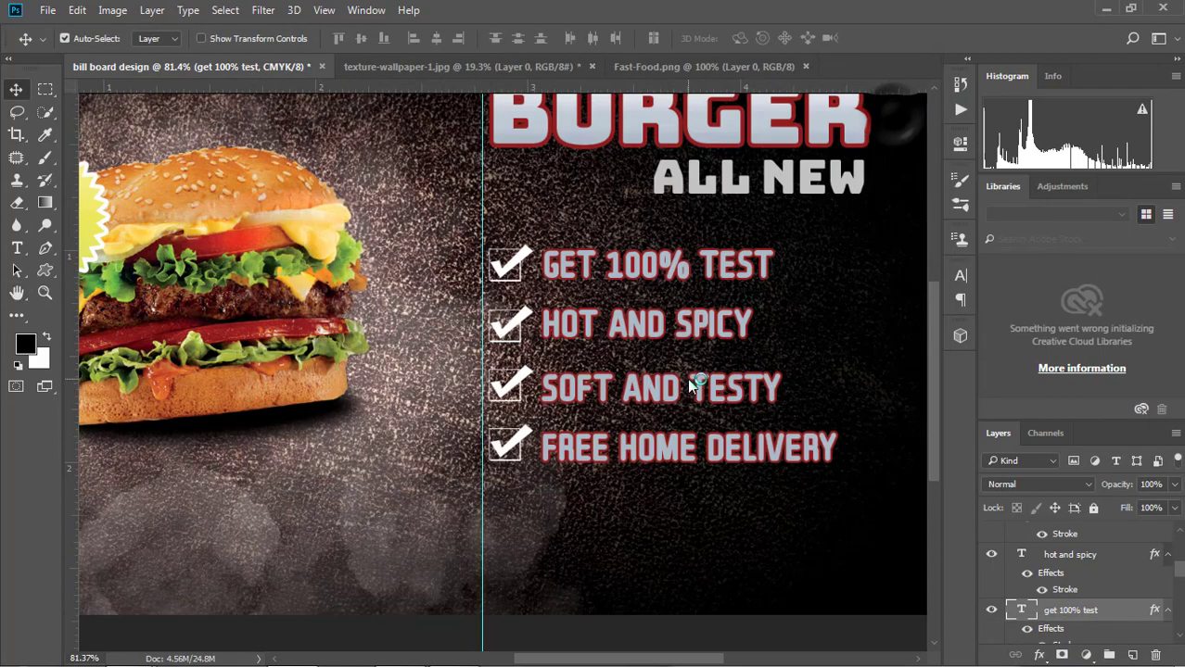
Zoom out to check that all four checklist lines now match
{"action": "scroll", "coordinate": [704, 399], "scroll_direction": "down", "scroll_amount": 3}
{"action": "scroll", "coordinate": [416, 456], "scroll_direction": "up", "scroll_amount": 1}
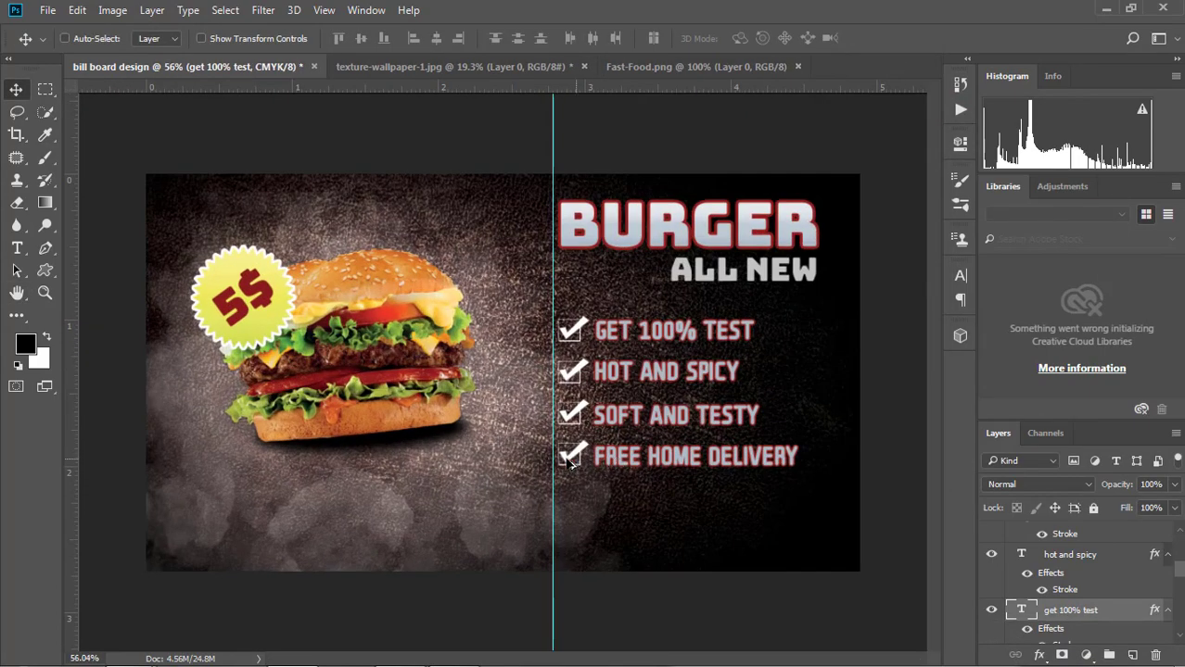
{"action": "scroll", "coordinate": [414, 454], "scroll_direction": "up", "scroll_amount": 1}
{"action": "key", "text": "ctrl+minus"}
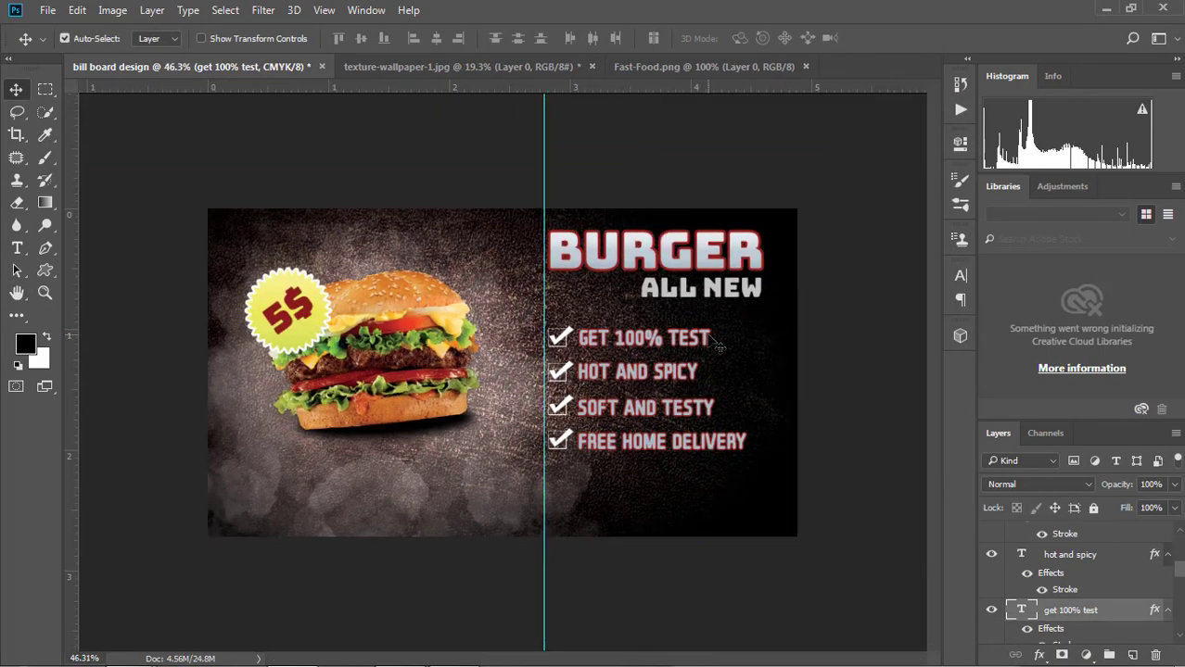
{"action": "scroll", "coordinate": [745, 289], "scroll_direction": "up", "scroll_amount": 1}
{"action": "scroll", "coordinate": [723, 418], "scroll_direction": "up", "scroll_amount": 2}
{"action": "scroll", "coordinate": [755, 511], "scroll_direction": "down", "scroll_amount": 2}
{"action": "scroll", "coordinate": [639, 552], "scroll_direction": "down", "scroll_amount": 1}
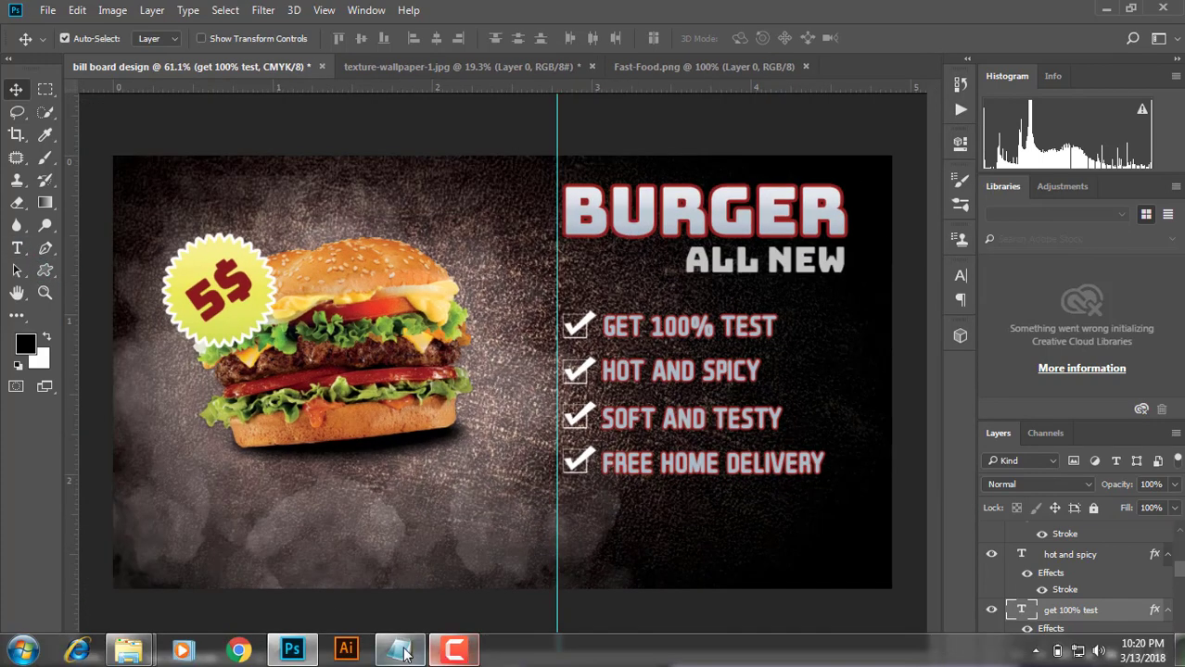
Paste CALL NOW: 1122334 from the notes as a new text line near the billboard bottom
{"action": "left_click", "coordinate": [397, 650]}
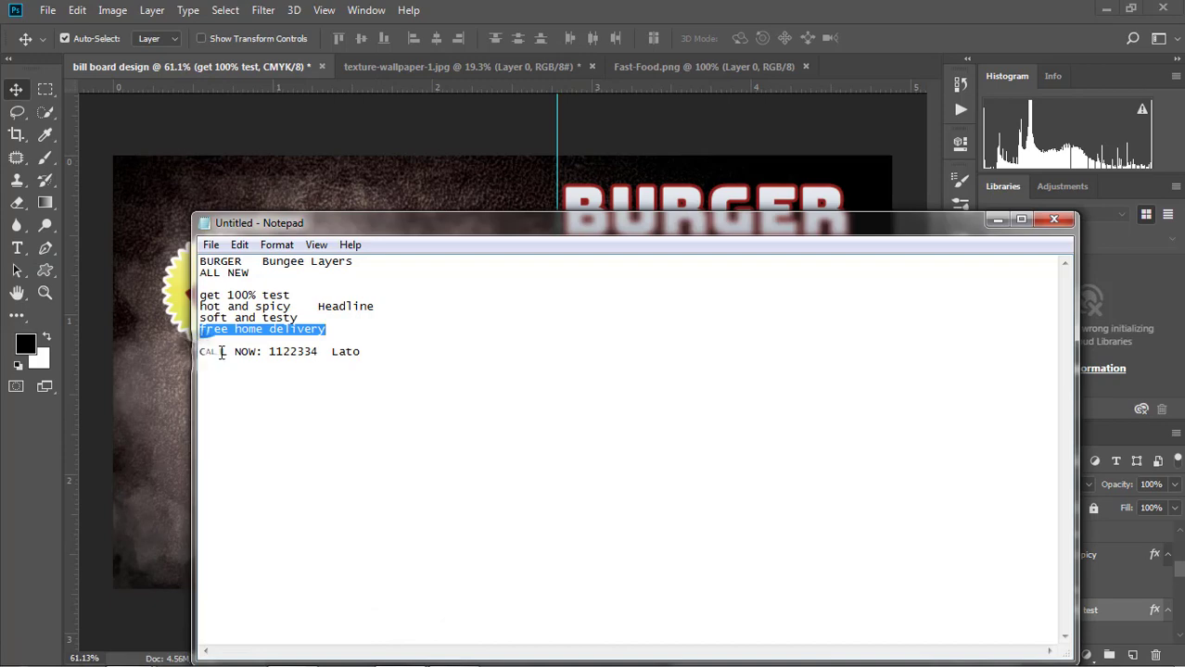
{"action": "left_click_drag", "start_coordinate": [200, 352], "coordinate": [320, 351]}
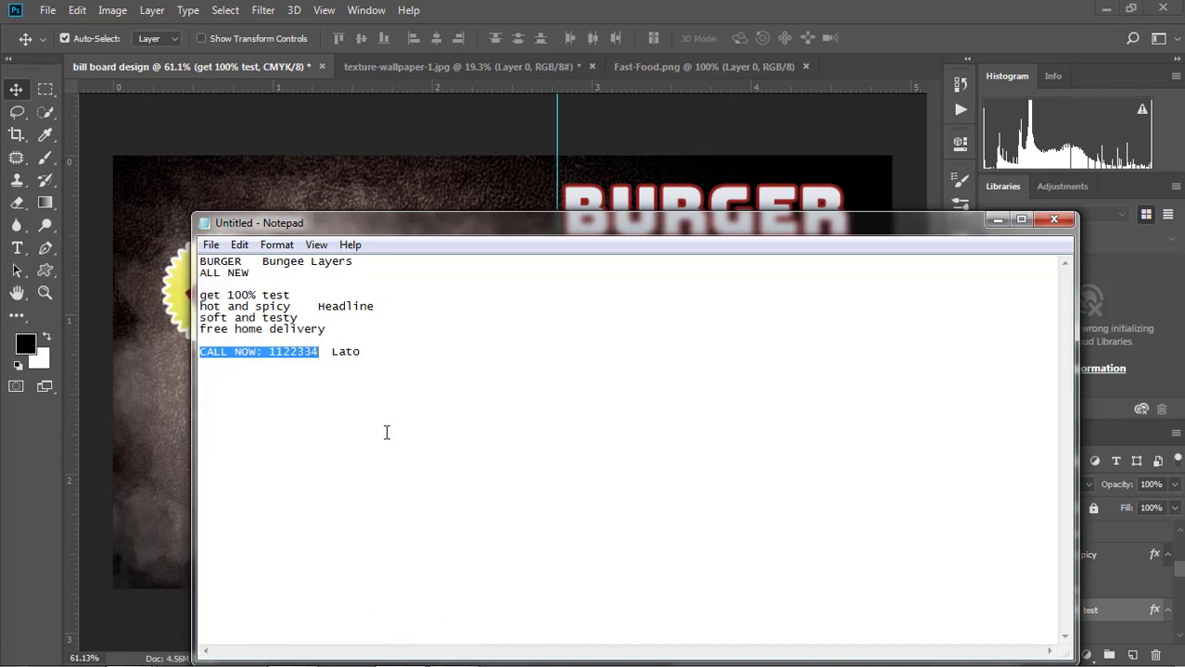
{"action": "left_click", "coordinate": [996, 218]}
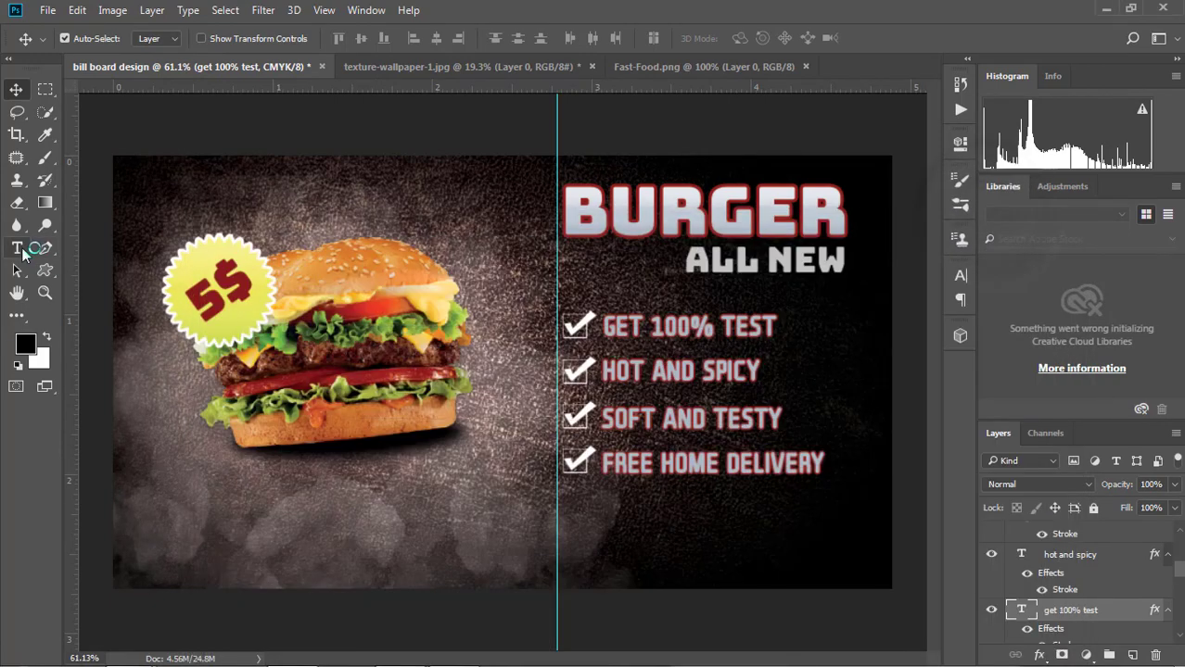
{"action": "left_click", "coordinate": [23, 248]}
{"action": "left_click", "coordinate": [567, 571]}
{"action": "type", "text": "CALL NOW: 1122334"}
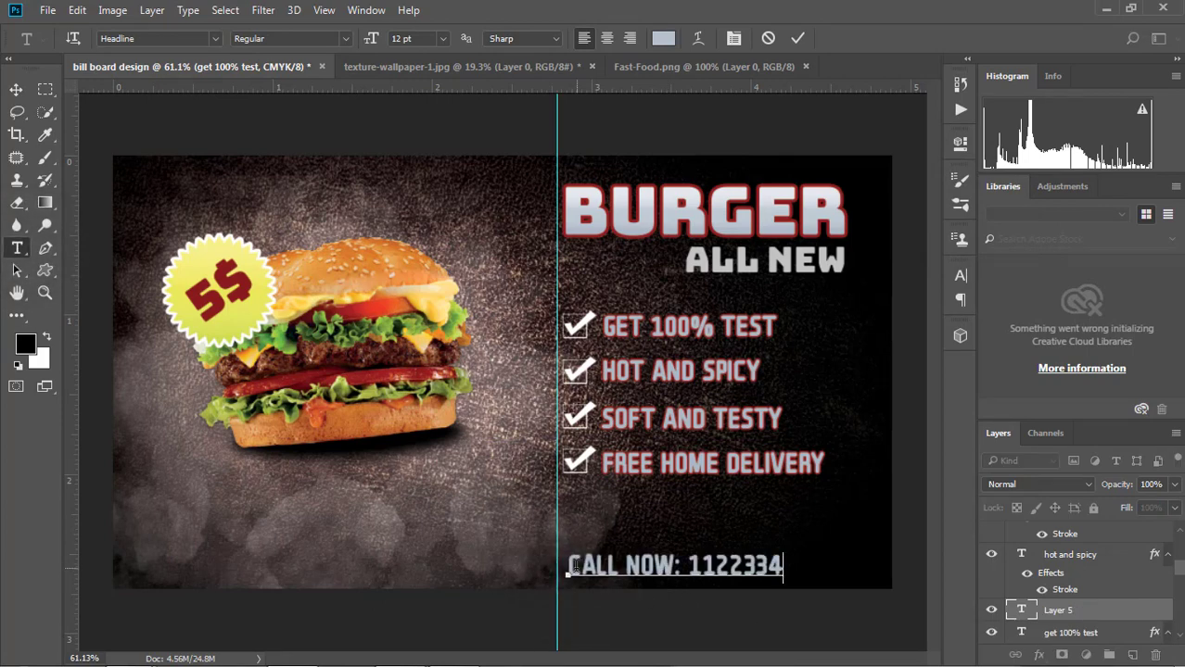
Color the words CALL NOW: bright red and nudge the line into place
{"action": "left_click_drag", "start_coordinate": [572, 566], "coordinate": [680, 566]}
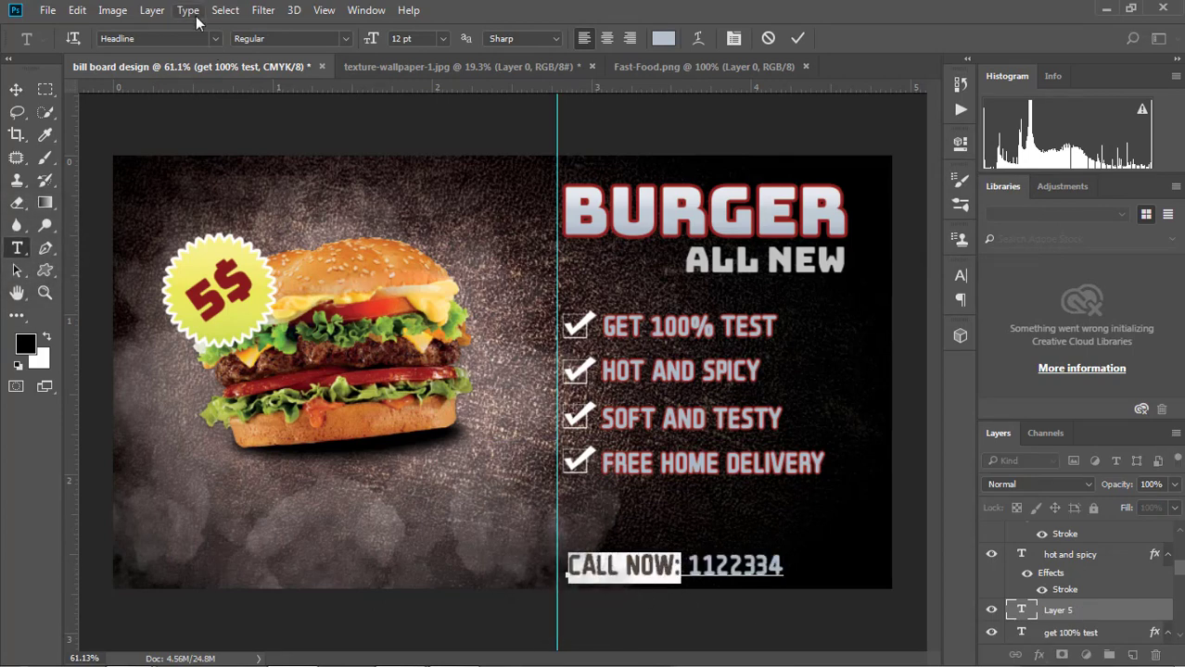
{"action": "left_click", "coordinate": [664, 39]}
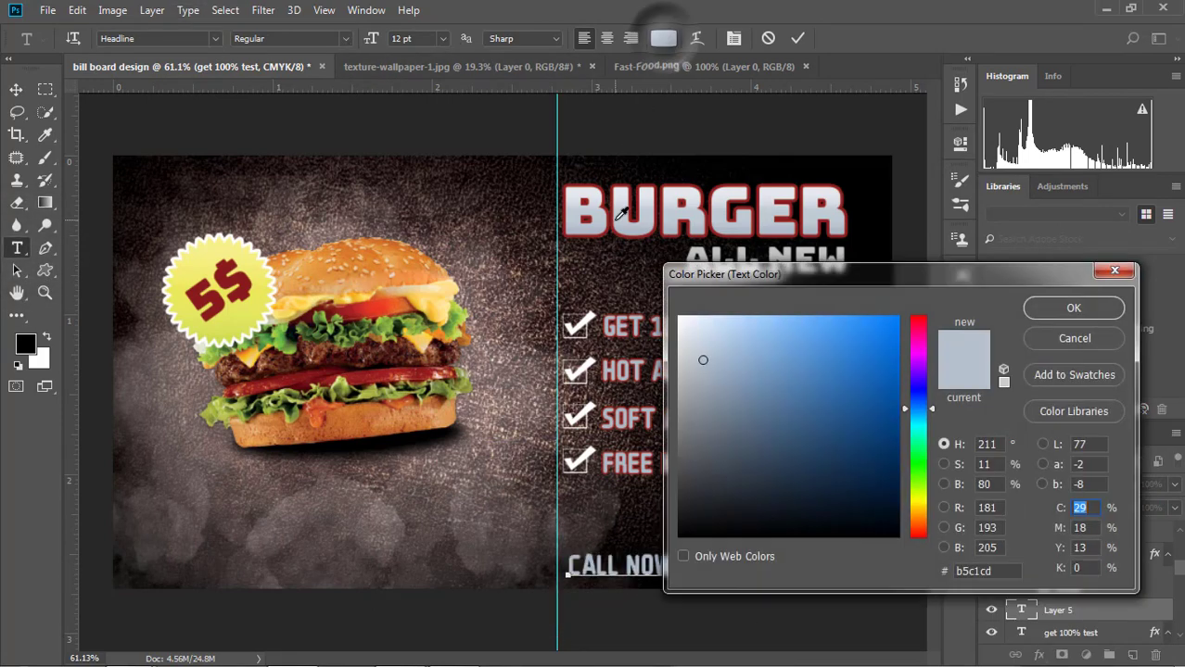
{"action": "left_click", "coordinate": [600, 230]}
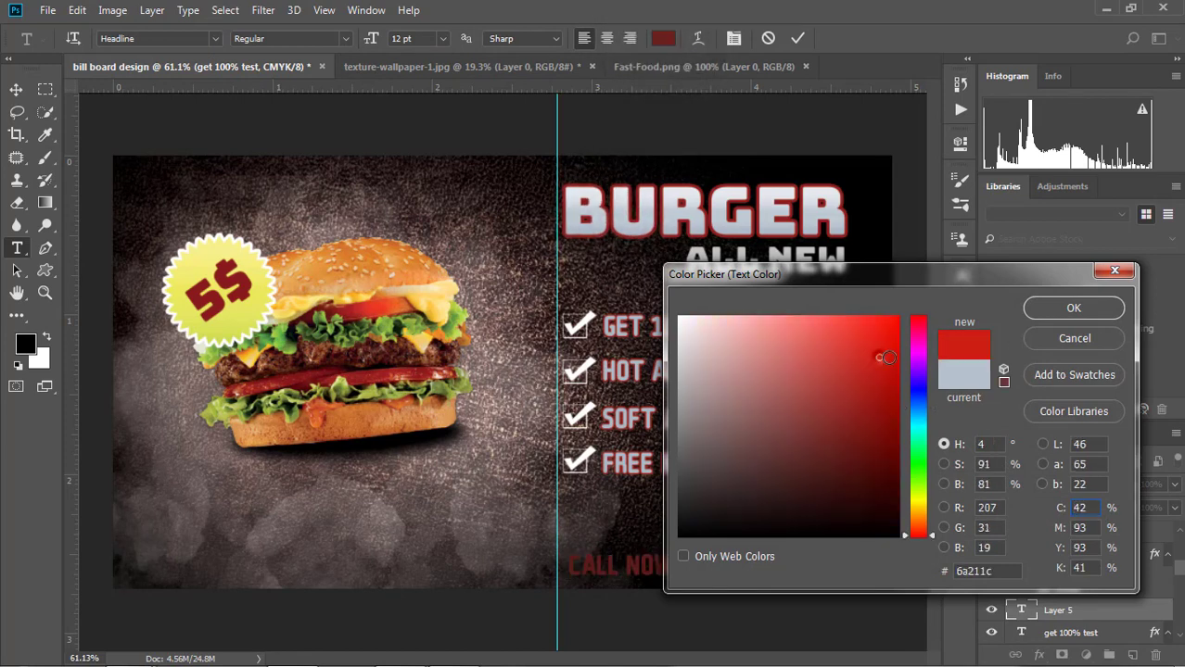
{"action": "mouse_move", "coordinate": [888, 358]}
{"action": "left_mouse_down"}
{"action": "mouse_move", "coordinate": [883, 347]}
{"action": "mouse_move", "coordinate": [897, 380]}
{"action": "left_mouse_up"}
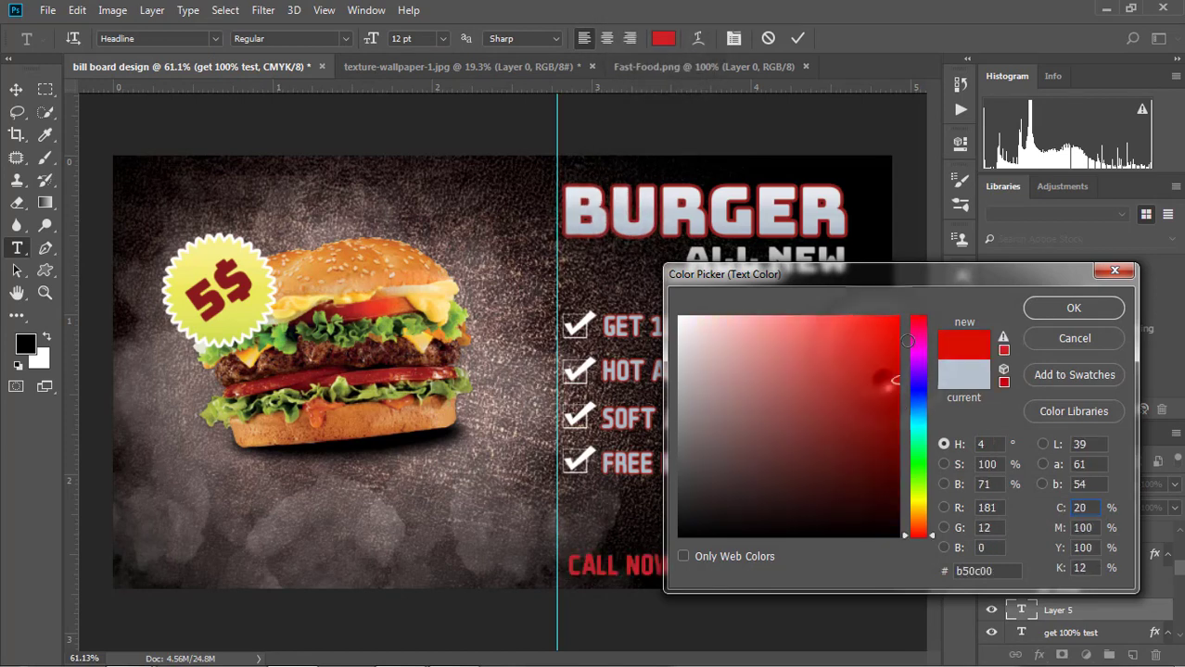
{"action": "left_click", "coordinate": [1073, 308]}
{"action": "left_click", "coordinate": [17, 90]}
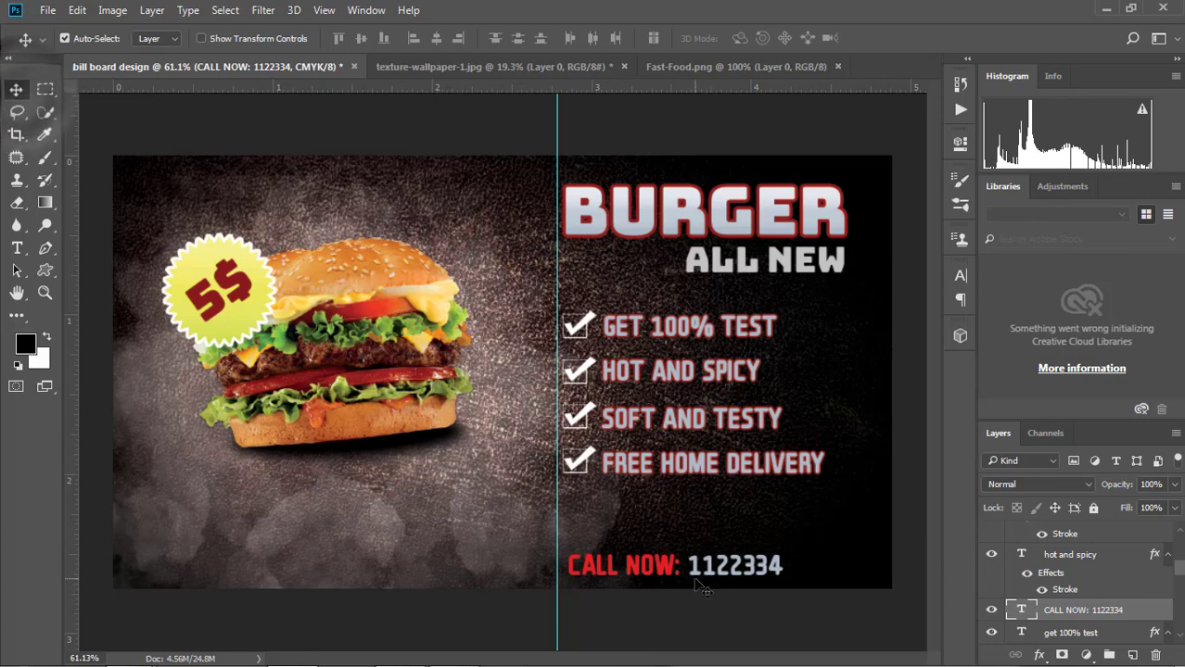
{"action": "left_click_drag", "start_coordinate": [694, 580], "coordinate": [686, 575]}
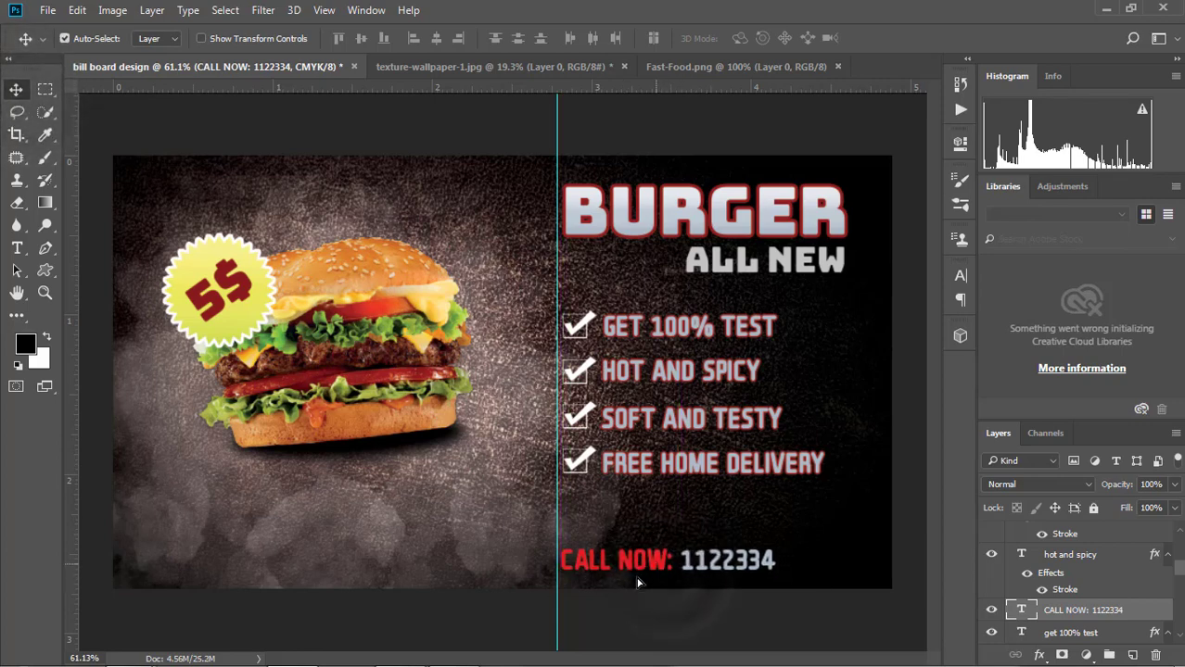
Set CALL NOW: to 13 pt font size
{"action": "left_click", "coordinate": [16, 248]}
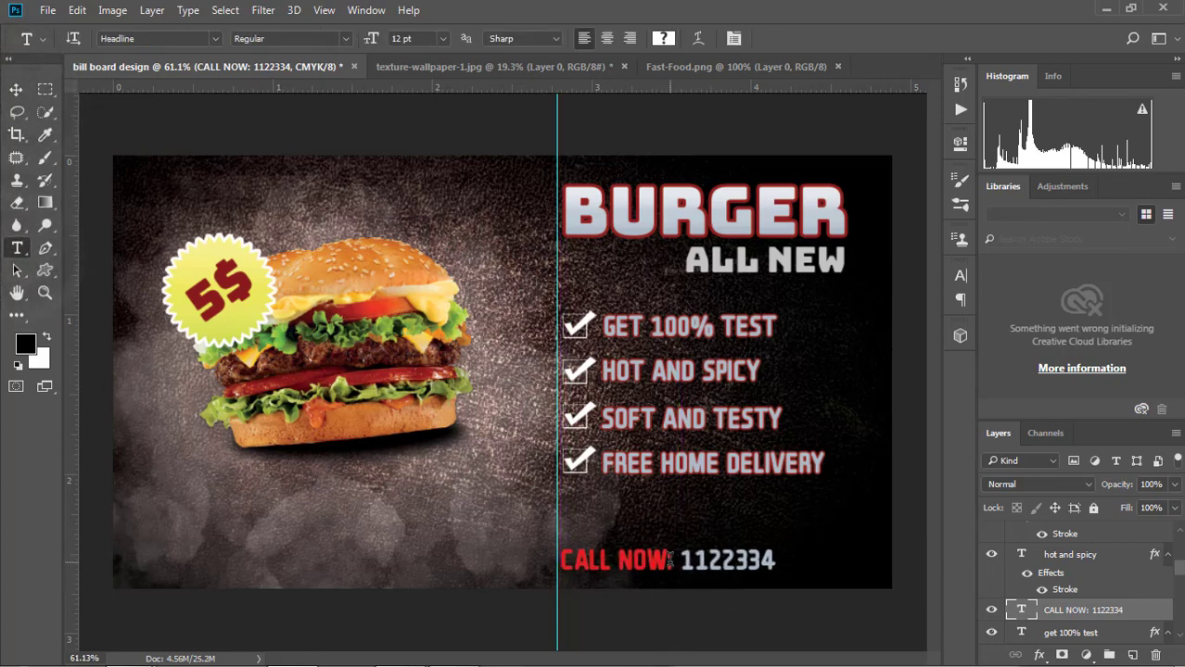
{"action": "left_click_drag", "start_coordinate": [483, 537], "coordinate": [519, 552]}
{"action": "left_click", "coordinate": [345, 38]}
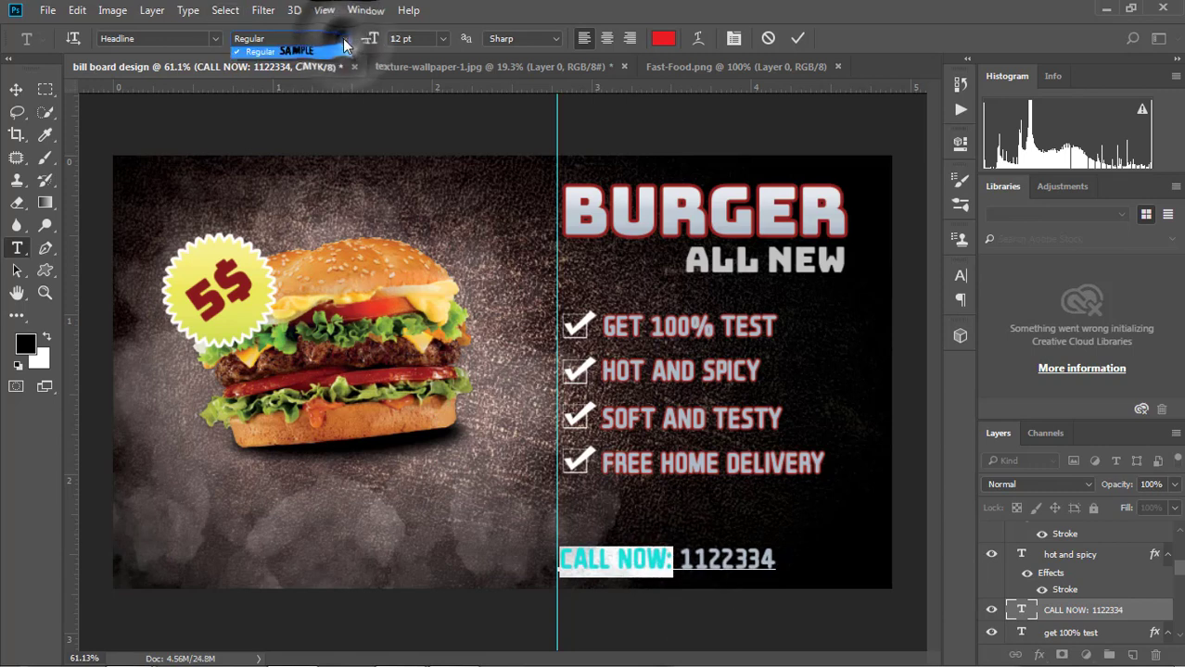
{"action": "left_click", "coordinate": [443, 38]}
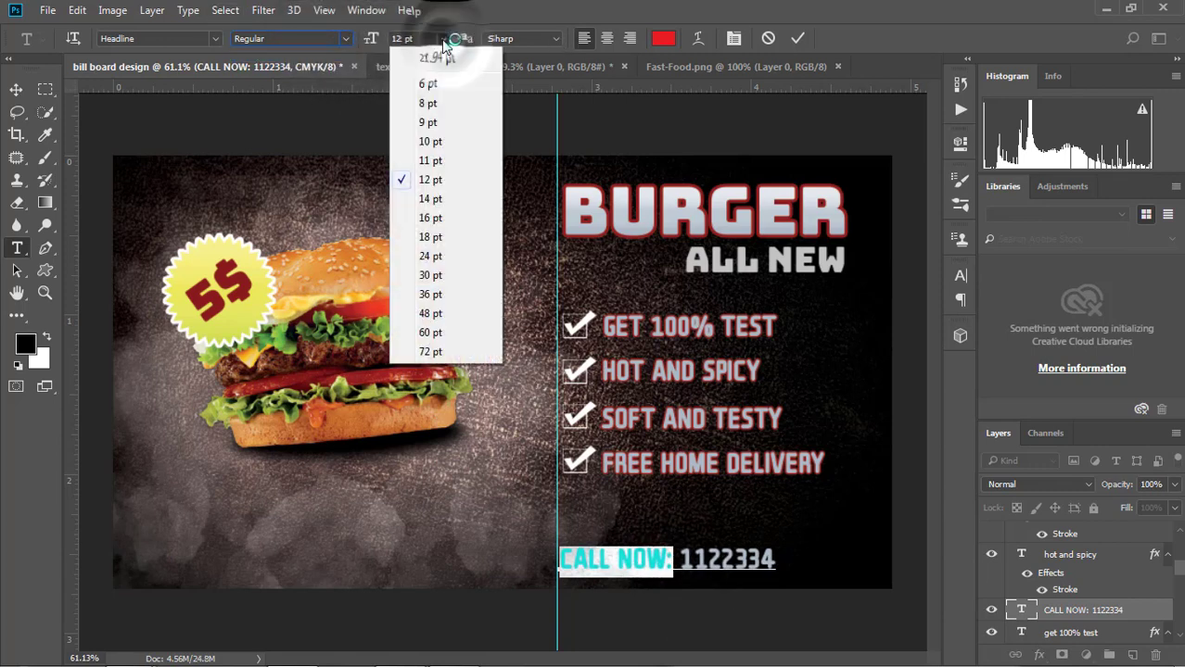
{"action": "left_click", "coordinate": [401, 37]}
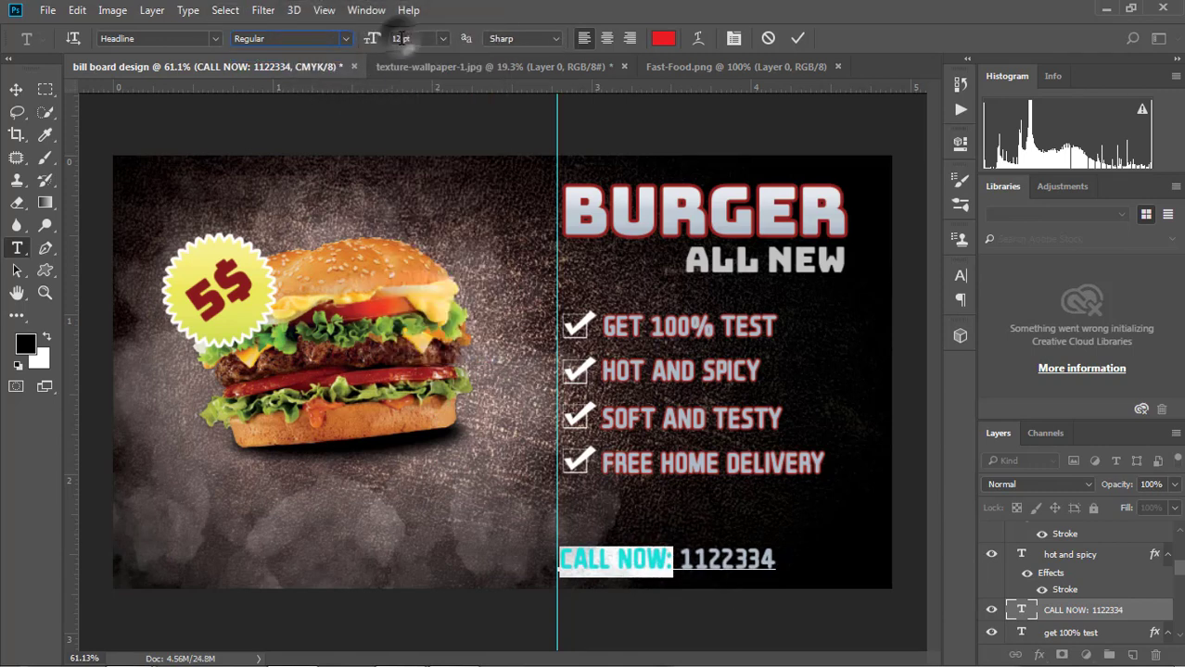
{"action": "key", "text": "Up"}
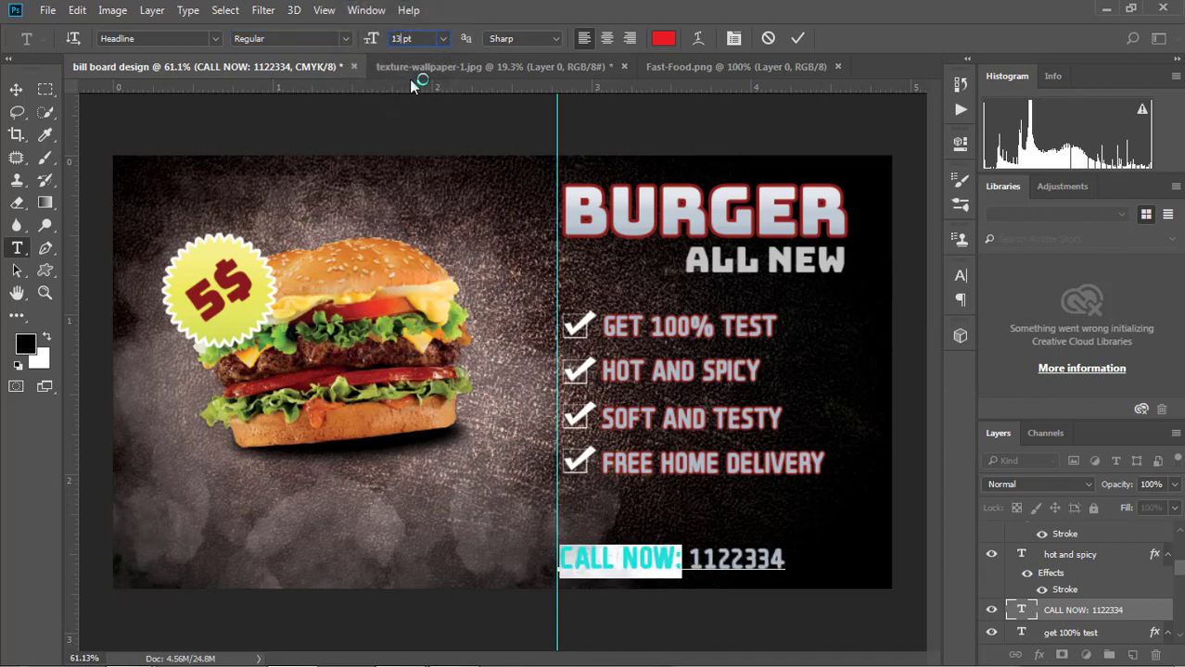
{"action": "left_click", "coordinate": [15, 91]}
Align the CALL NOW line with the checkmarks above it
{"action": "scroll", "coordinate": [702, 571], "scroll_direction": "up", "scroll_amount": 2}
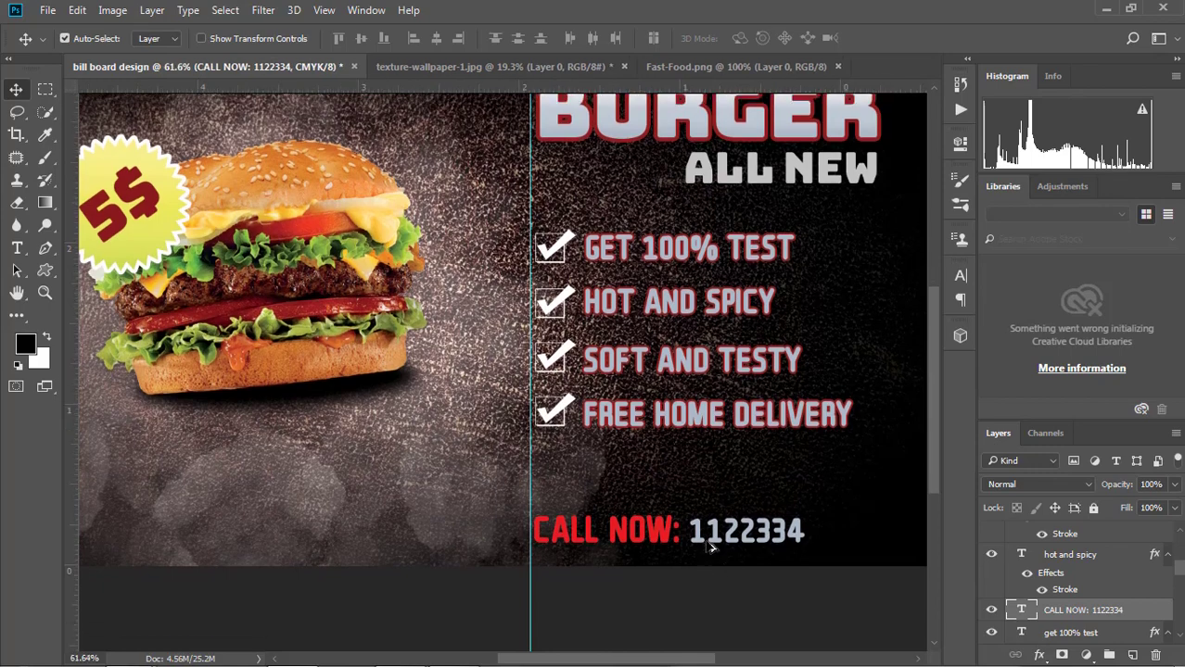
{"action": "scroll", "coordinate": [709, 537], "scroll_direction": "down", "scroll_amount": 2}
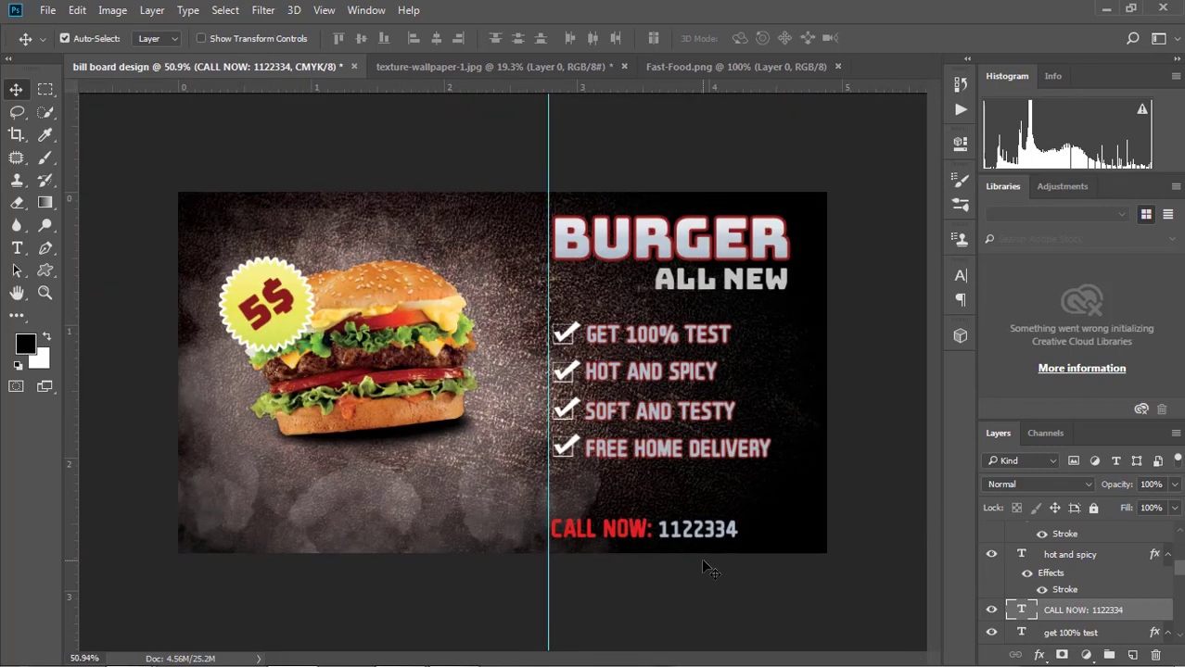
{"action": "scroll", "coordinate": [703, 547], "scroll_direction": "up", "scroll_amount": 3}
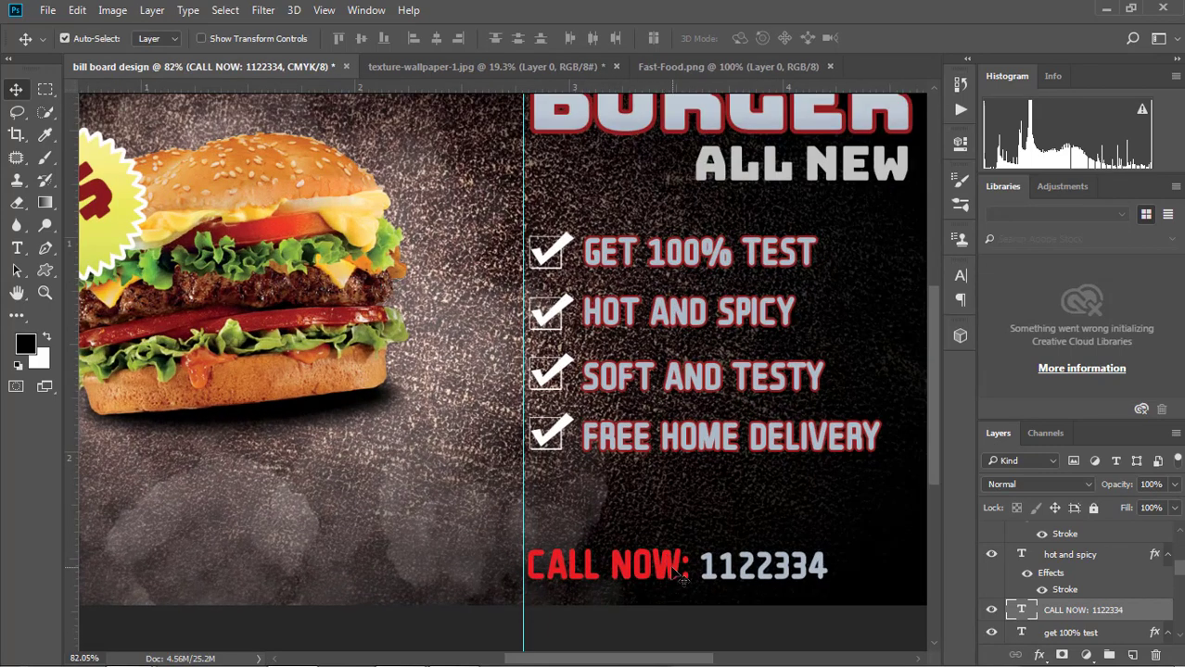
{"action": "mouse_move", "coordinate": [657, 570]}
{"action": "left_mouse_down"}
{"action": "mouse_move", "coordinate": [646, 570]}
{"action": "mouse_move", "coordinate": [659, 570]}
{"action": "left_mouse_up"}
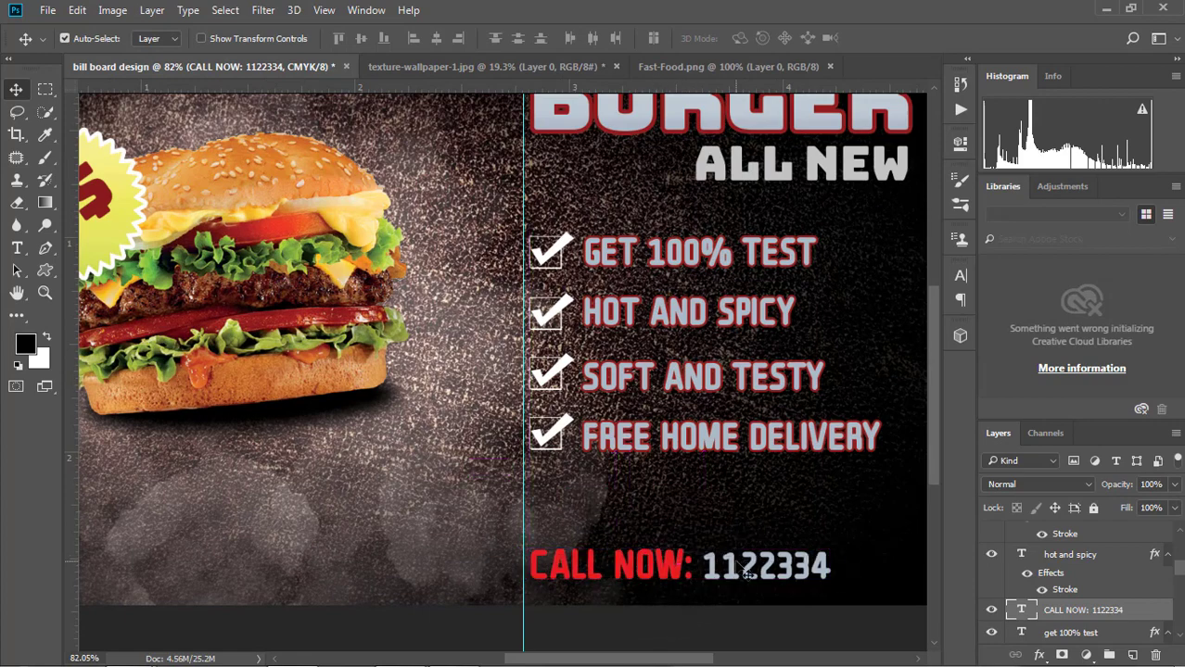
{"action": "scroll", "coordinate": [756, 547], "scroll_direction": "down", "scroll_amount": 2}
{"action": "scroll", "coordinate": [751, 540], "scroll_direction": "down", "scroll_amount": 1}
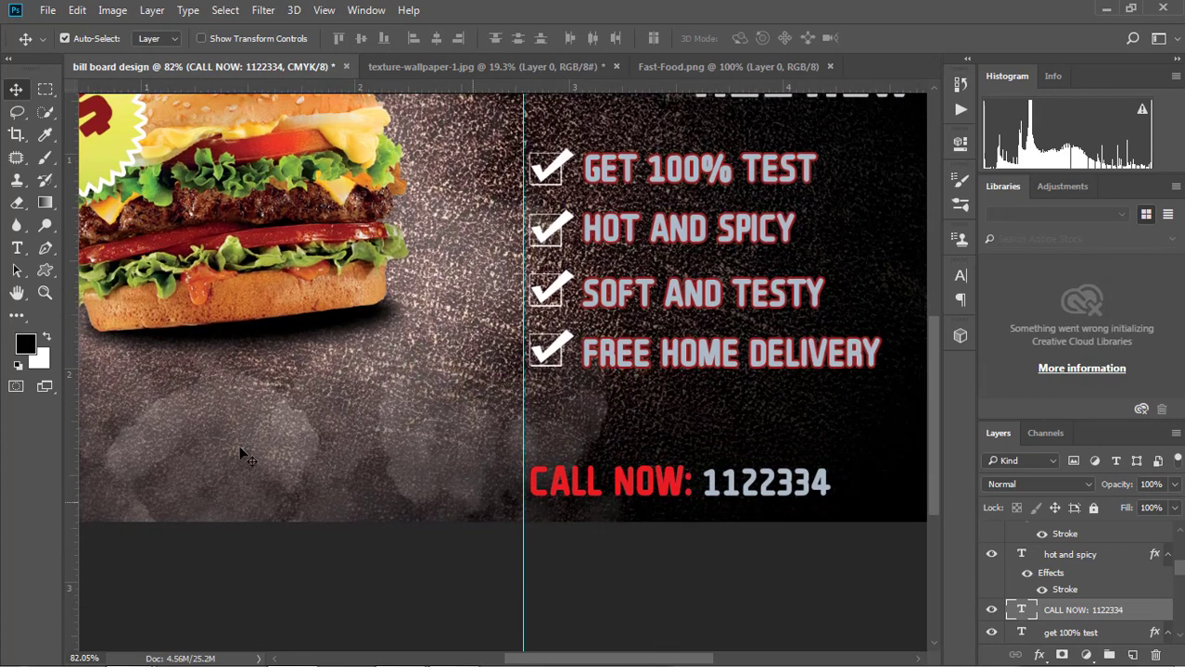
Open the black phone-call PNG from the communication icon pack's png icons folder
{"action": "left_click", "coordinate": [47, 11]}
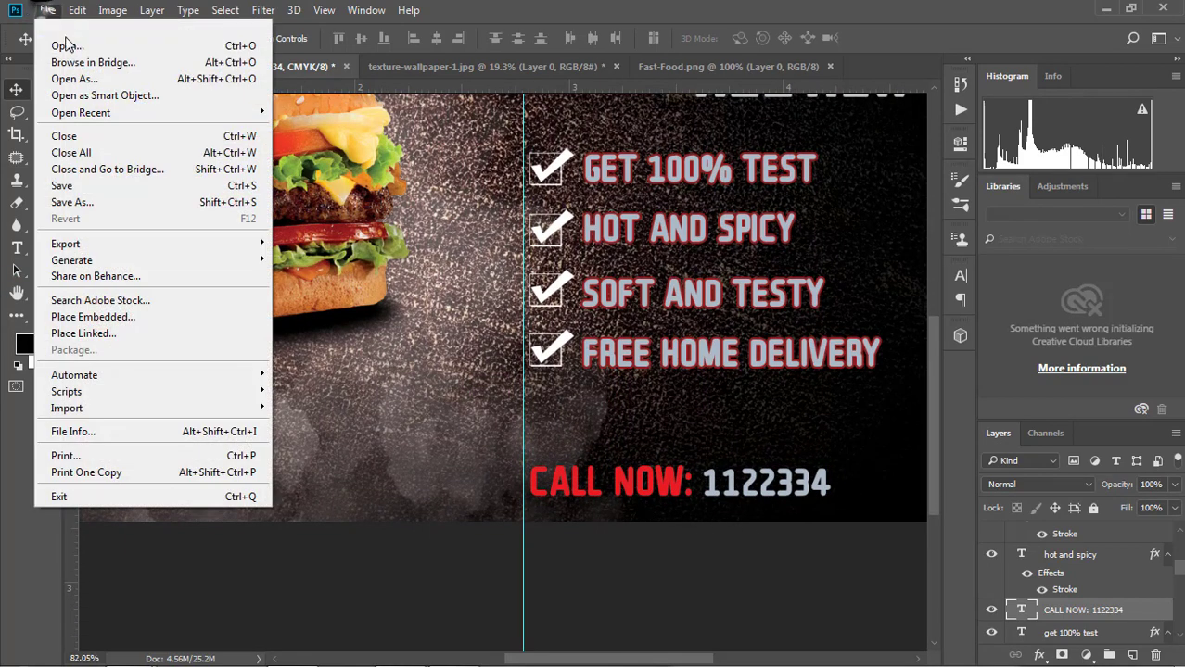
{"action": "left_click", "coordinate": [56, 46]}
{"action": "left_click_drag", "start_coordinate": [139, 195], "coordinate": [135, 338]}
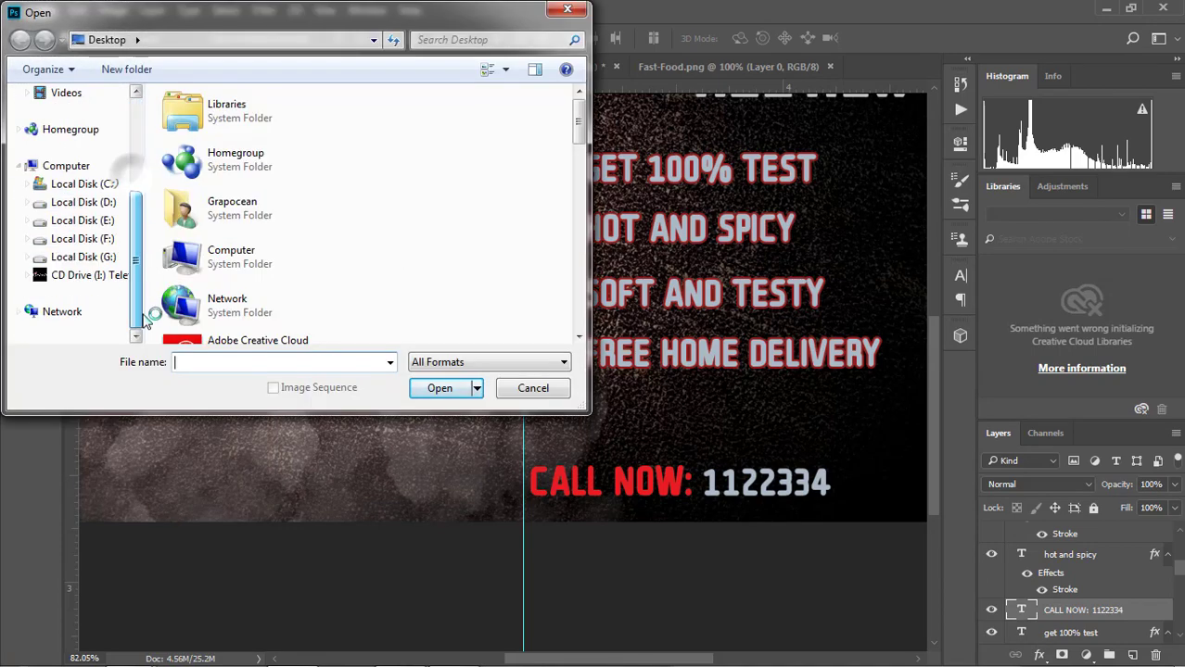
{"action": "left_click", "coordinate": [101, 257]}
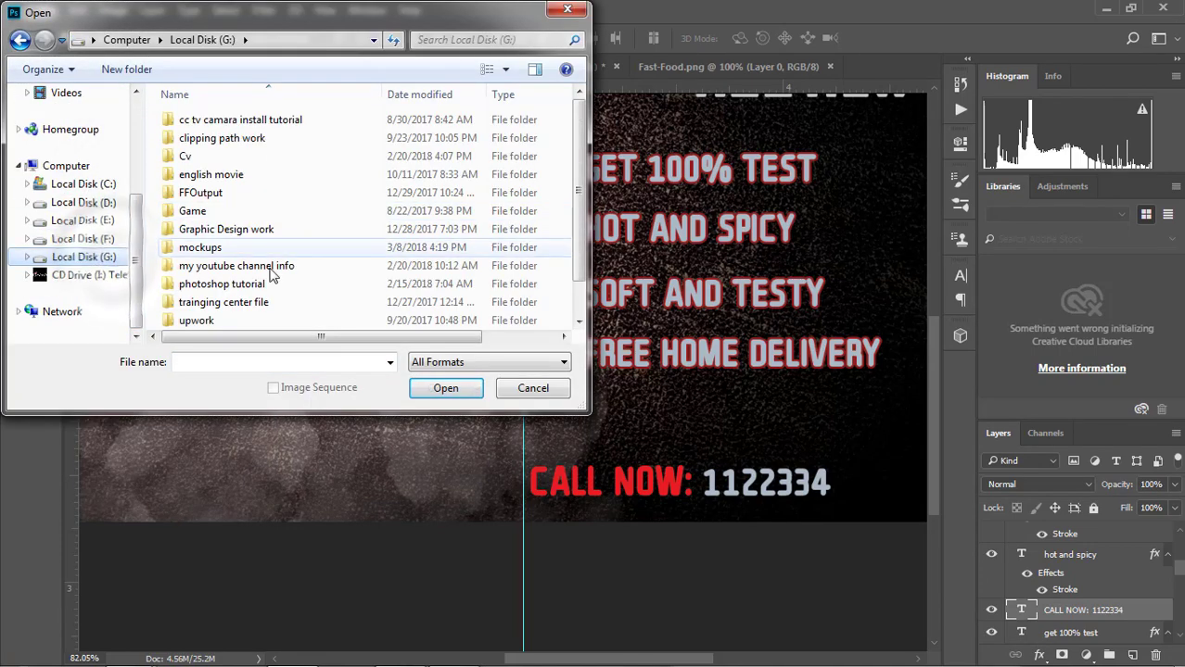
{"action": "double_click", "coordinate": [298, 231]}
{"action": "scroll", "coordinate": [276, 300], "scroll_direction": "down", "scroll_amount": 3}
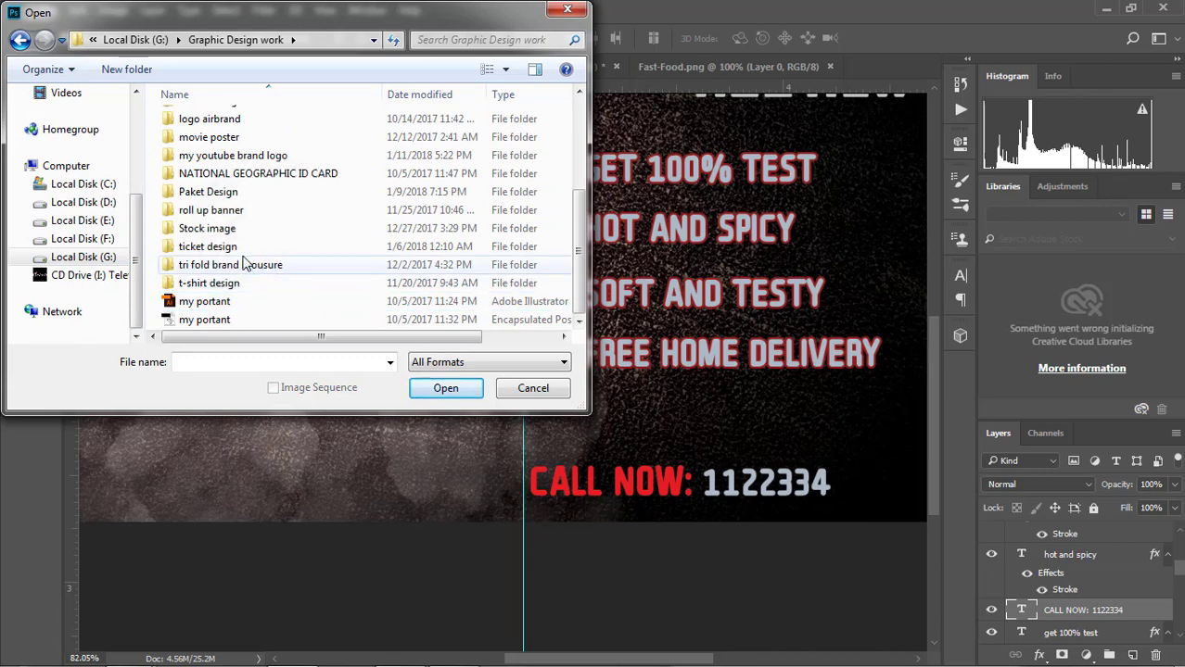
{"action": "double_click", "coordinate": [210, 228]}
{"action": "double_click", "coordinate": [220, 122]}
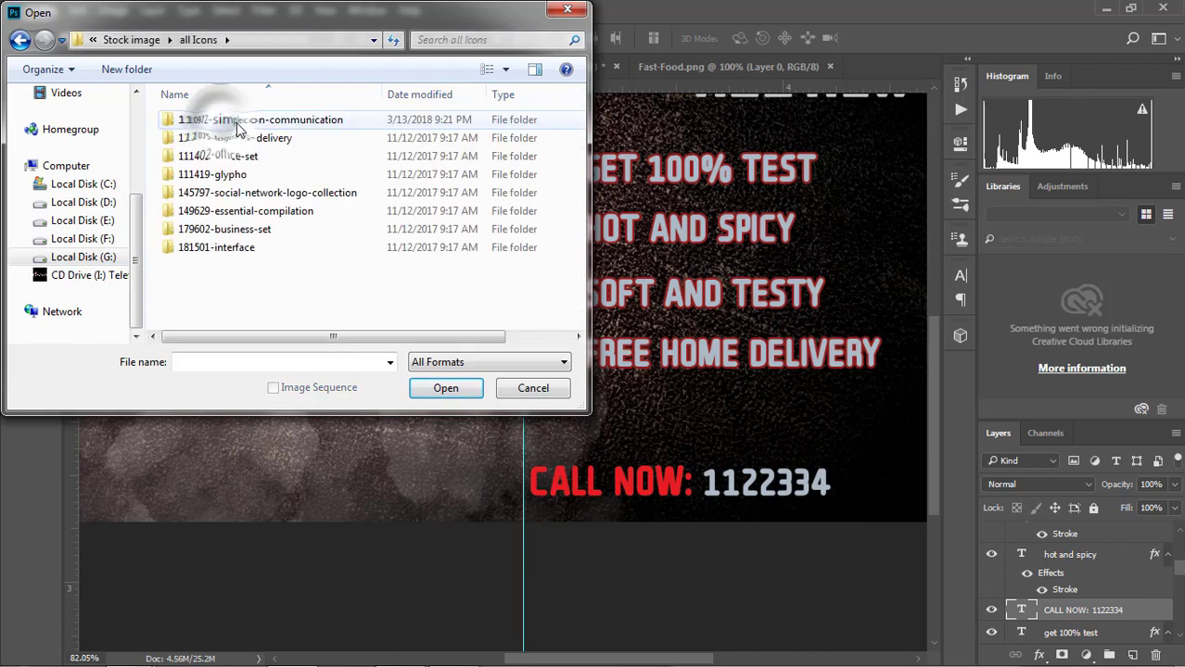
{"action": "double_click", "coordinate": [225, 120]}
{"action": "double_click", "coordinate": [218, 176]}
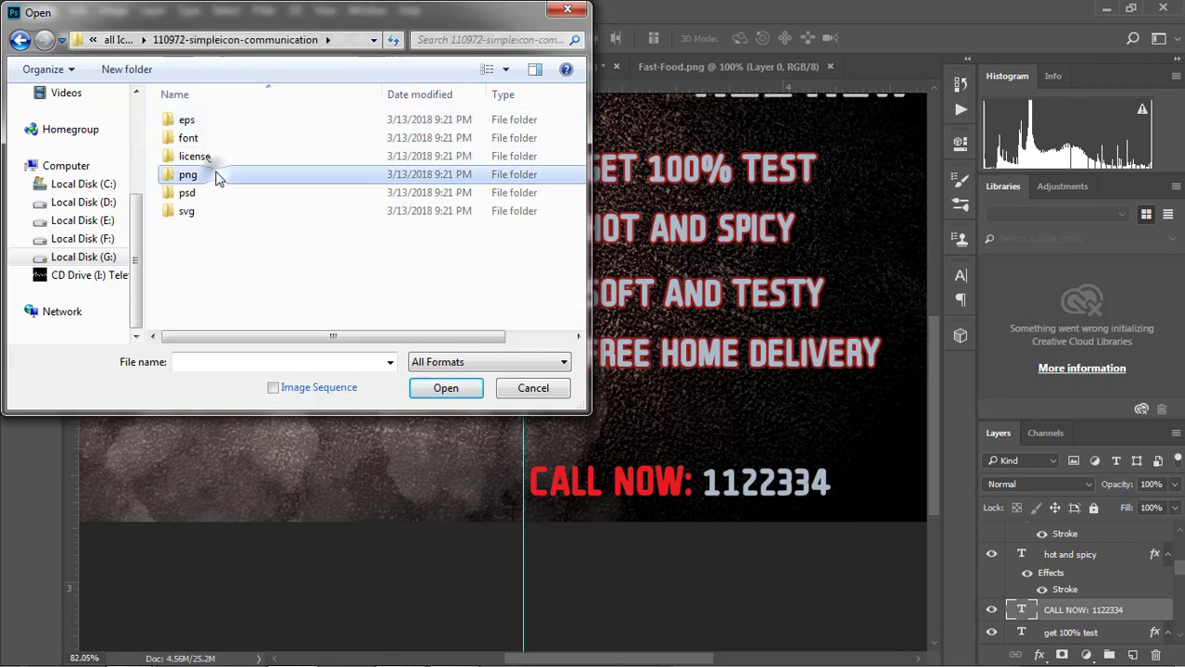
{"action": "scroll", "coordinate": [577, 125], "scroll_direction": "down", "scroll_amount": 2}
{"action": "left_click_drag", "start_coordinate": [577, 125], "coordinate": [576, 269]}
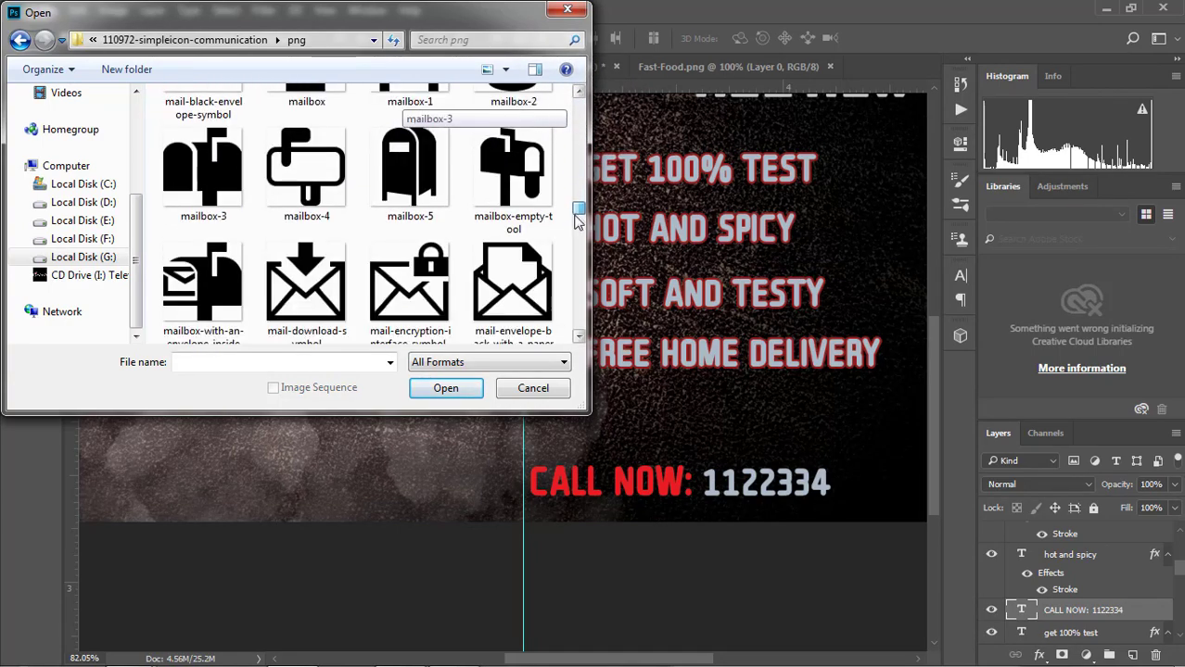
{"action": "left_click", "coordinate": [202, 206]}
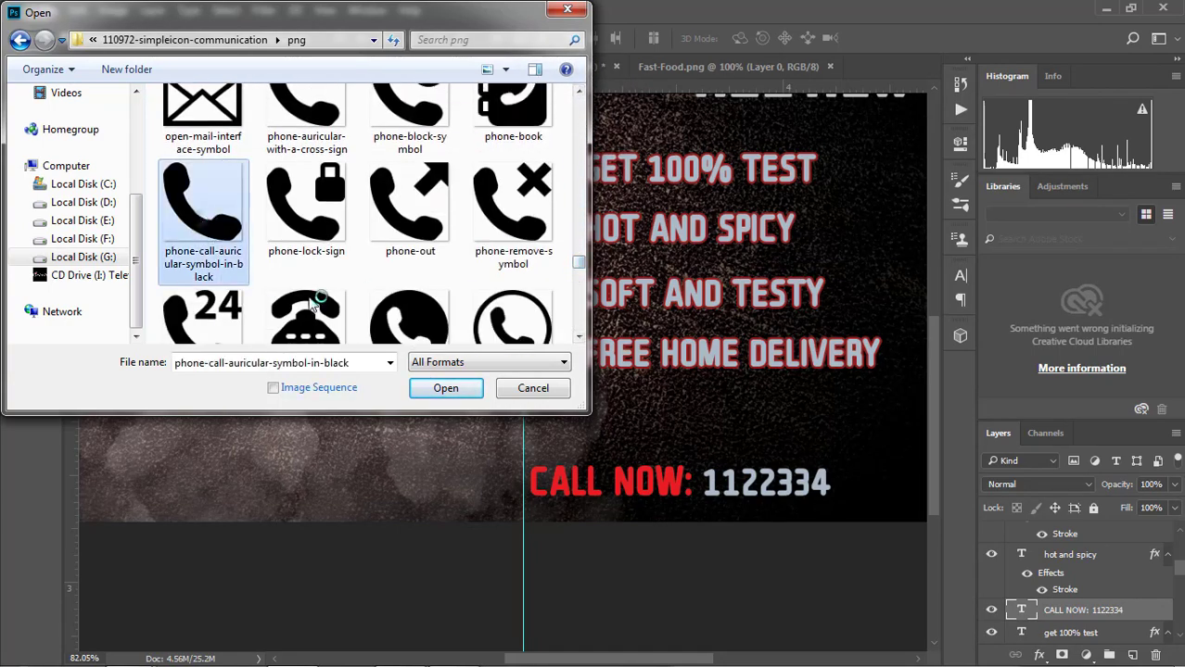
{"action": "left_click", "coordinate": [446, 387]}
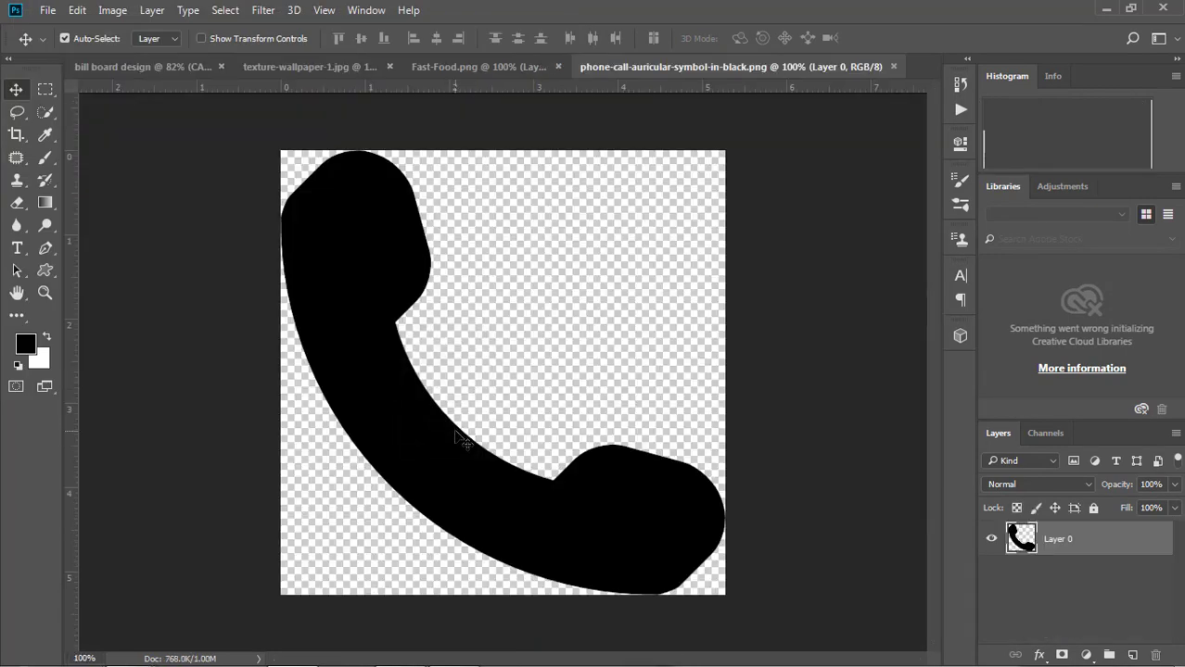
Give the phone a white Color Overlay and drag it onto the billboard design
{"action": "right_click", "coordinate": [1055, 553]}
{"action": "left_click", "coordinate": [881, 19]}
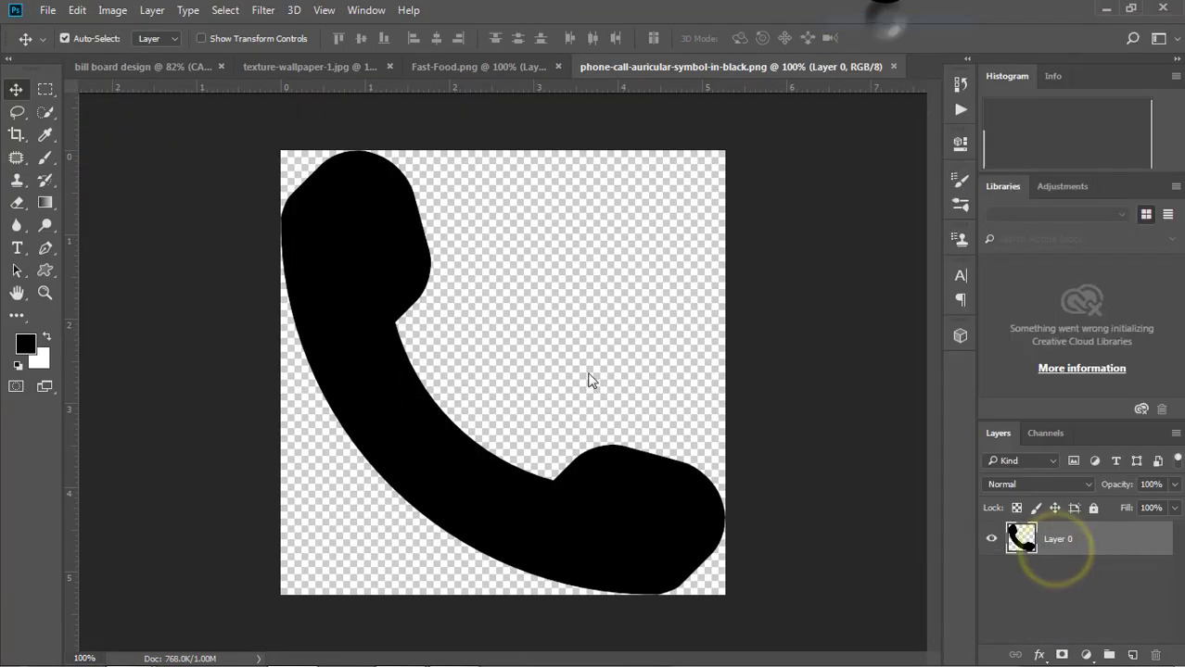
{"action": "left_click", "coordinate": [363, 345]}
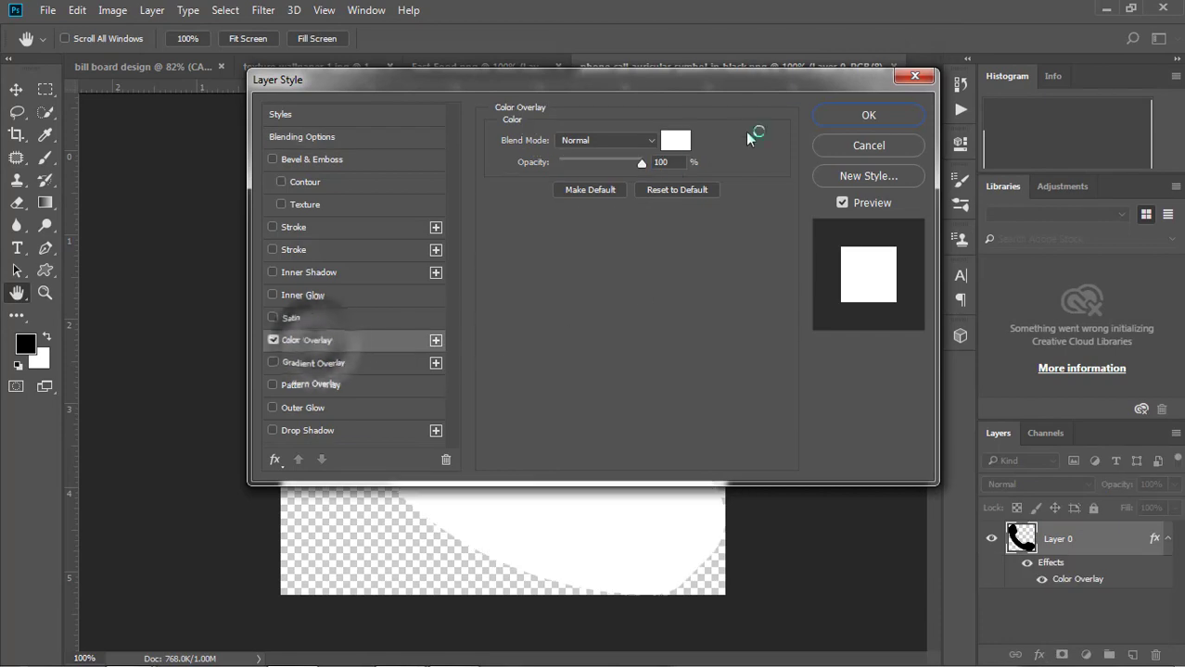
{"action": "left_click", "coordinate": [869, 115]}
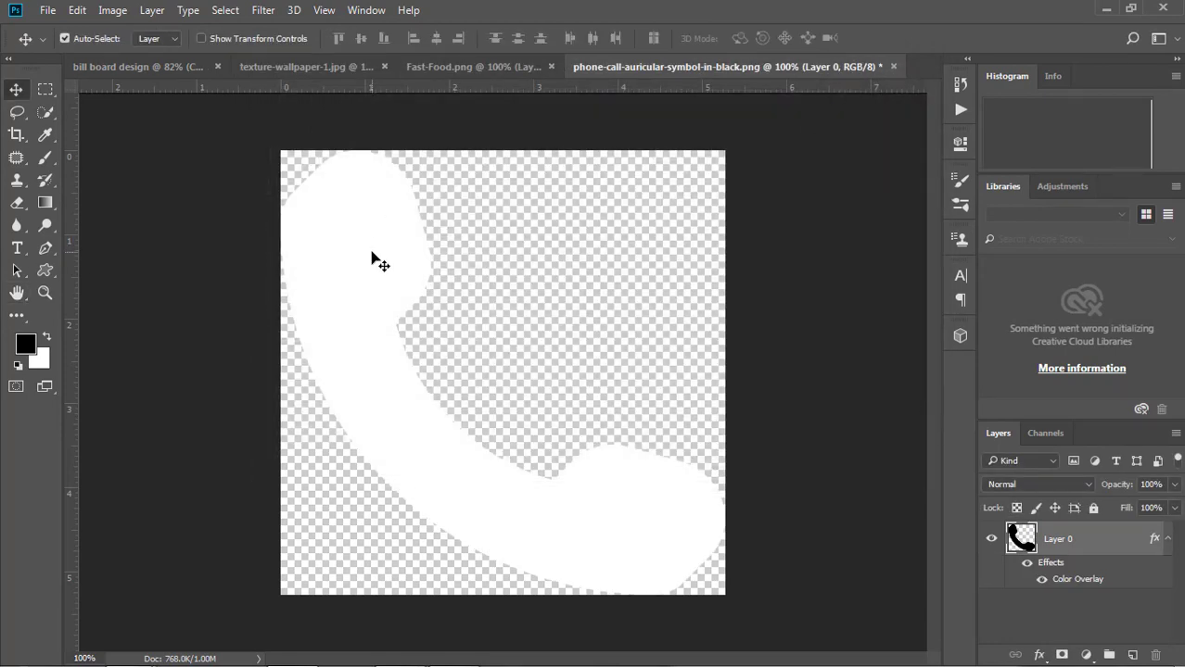
{"action": "left_click_drag", "start_coordinate": [371, 258], "coordinate": [468, 468]}
Shrink the phone icon to about a quarter size and move it toward CALL NOW
{"action": "key", "text": "ctrl+t"}
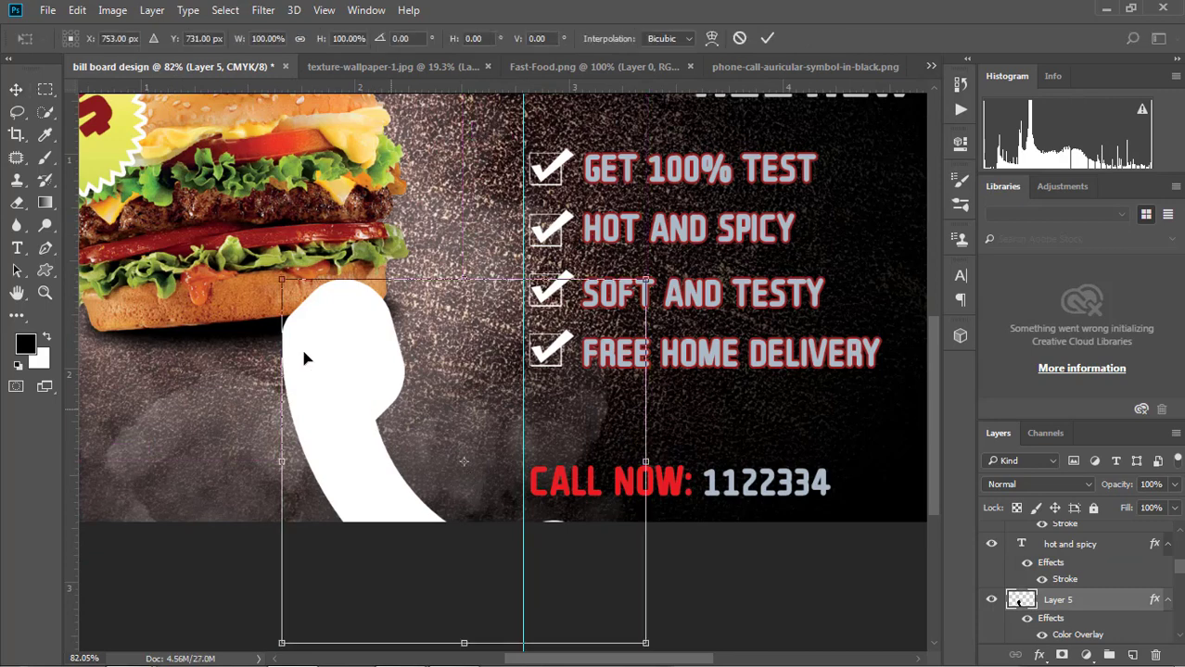
{"action": "mouse_move", "coordinate": [283, 277]}
{"action": "left_mouse_down"}
{"action": "mouse_move", "coordinate": [410, 427]}
{"action": "mouse_move", "coordinate": [544, 403]}
{"action": "left_mouse_up"}
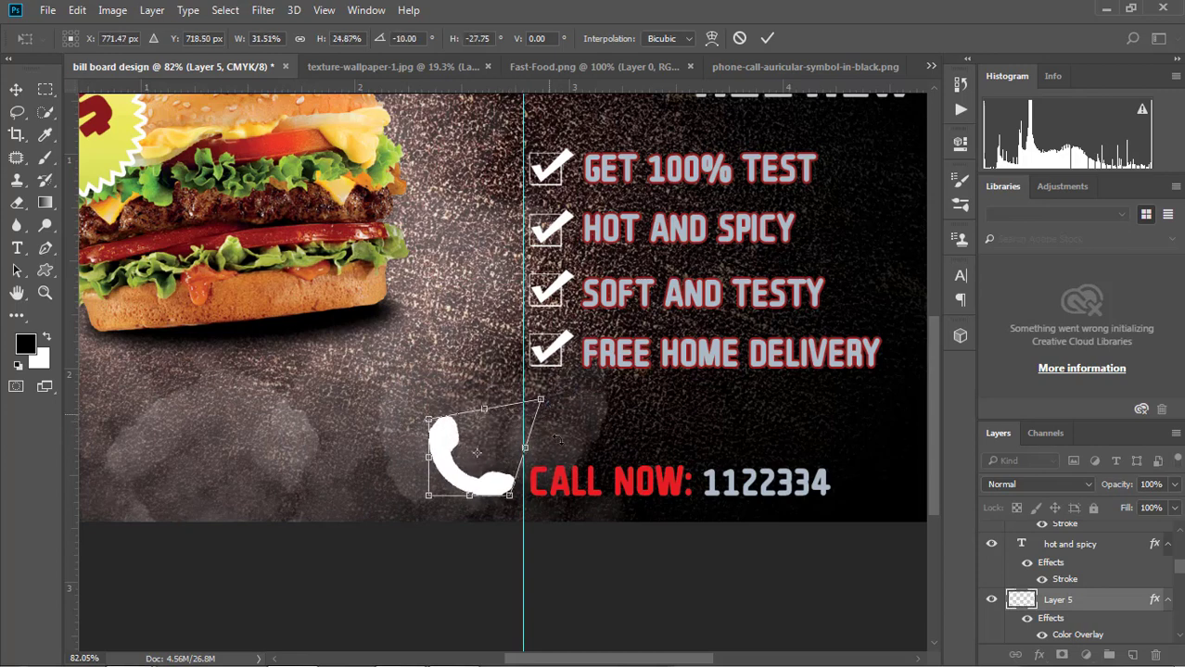
{"action": "left_click", "coordinate": [766, 41]}
{"action": "scroll", "coordinate": [514, 492], "scroll_direction": "up", "scroll_amount": 3}
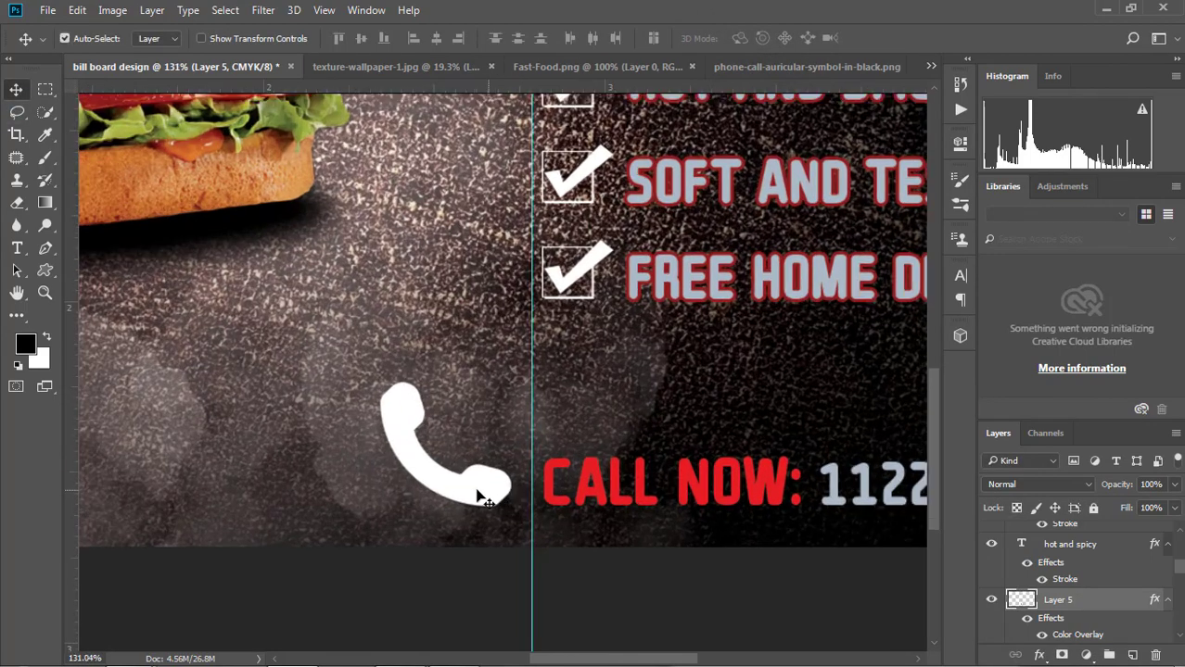
{"action": "left_click_drag", "start_coordinate": [483, 489], "coordinate": [532, 547]}
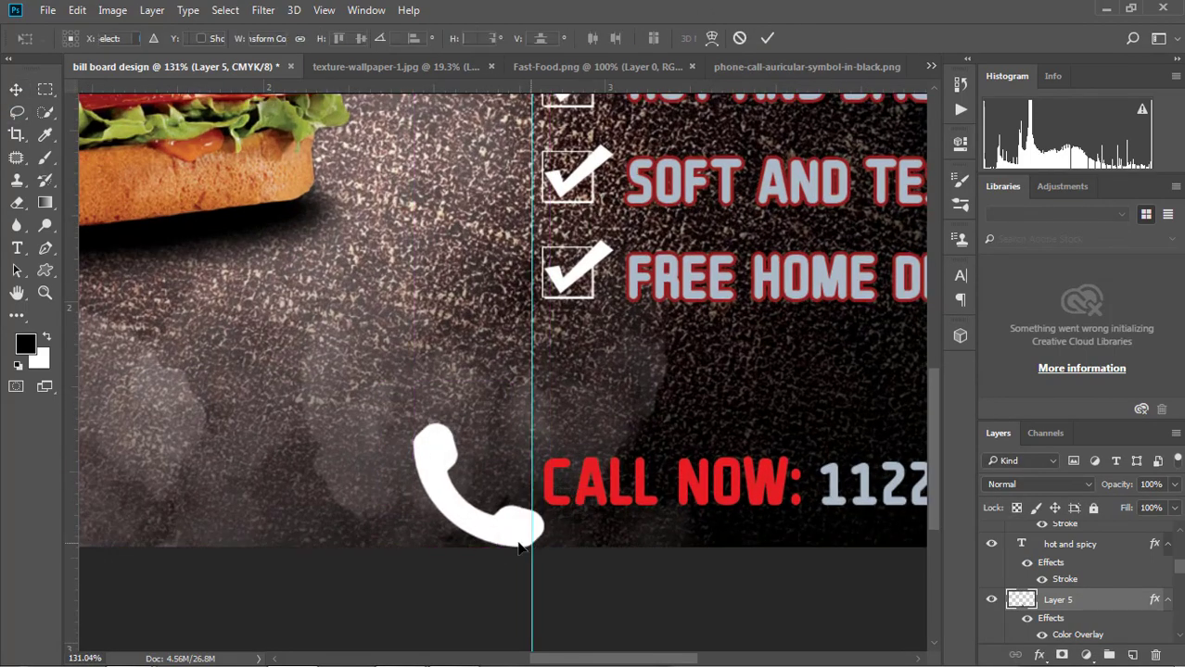
Scale the phone icon down further, slant it, and place it beside CALL NOW
{"action": "key", "text": "ctrl+t"}
{"action": "left_click_drag", "start_coordinate": [424, 444], "coordinate": [444, 460]}
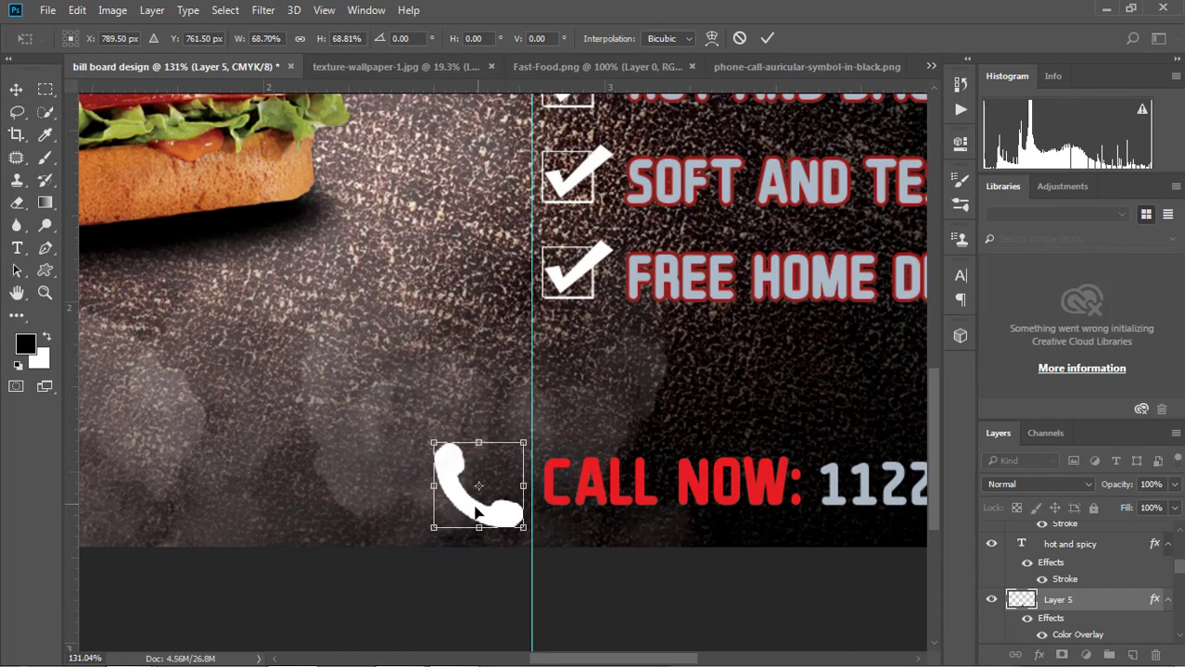
{"action": "left_click_drag", "start_coordinate": [478, 508], "coordinate": [479, 508]}
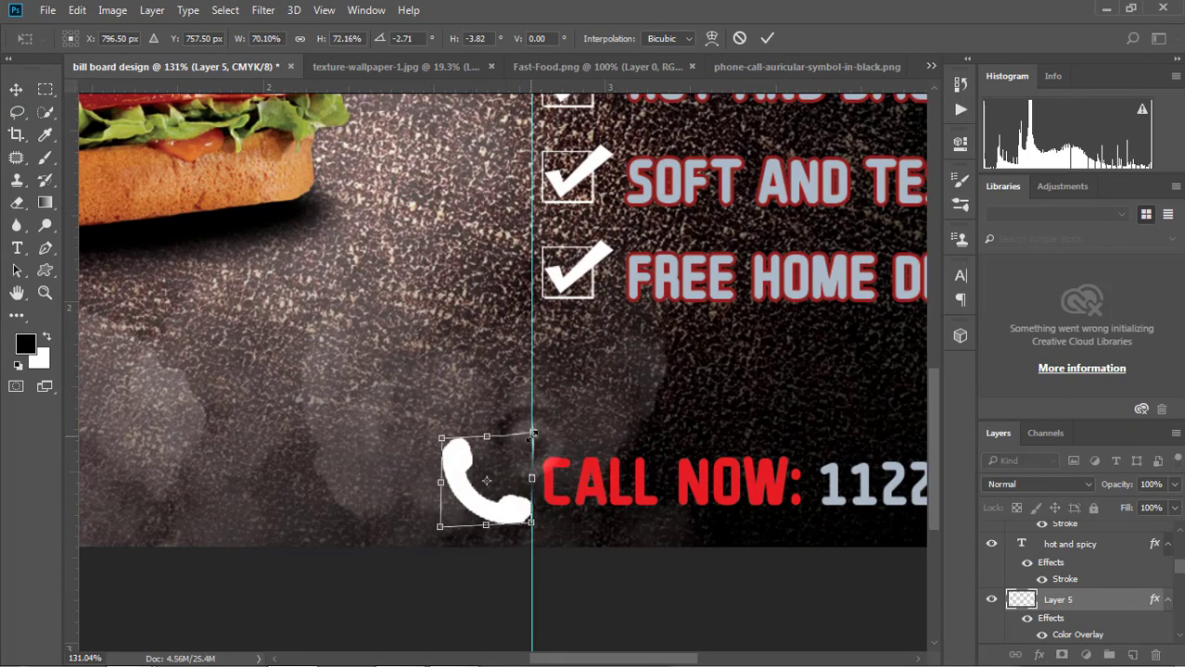
{"action": "left_click_drag", "start_coordinate": [537, 438], "coordinate": [547, 430]}
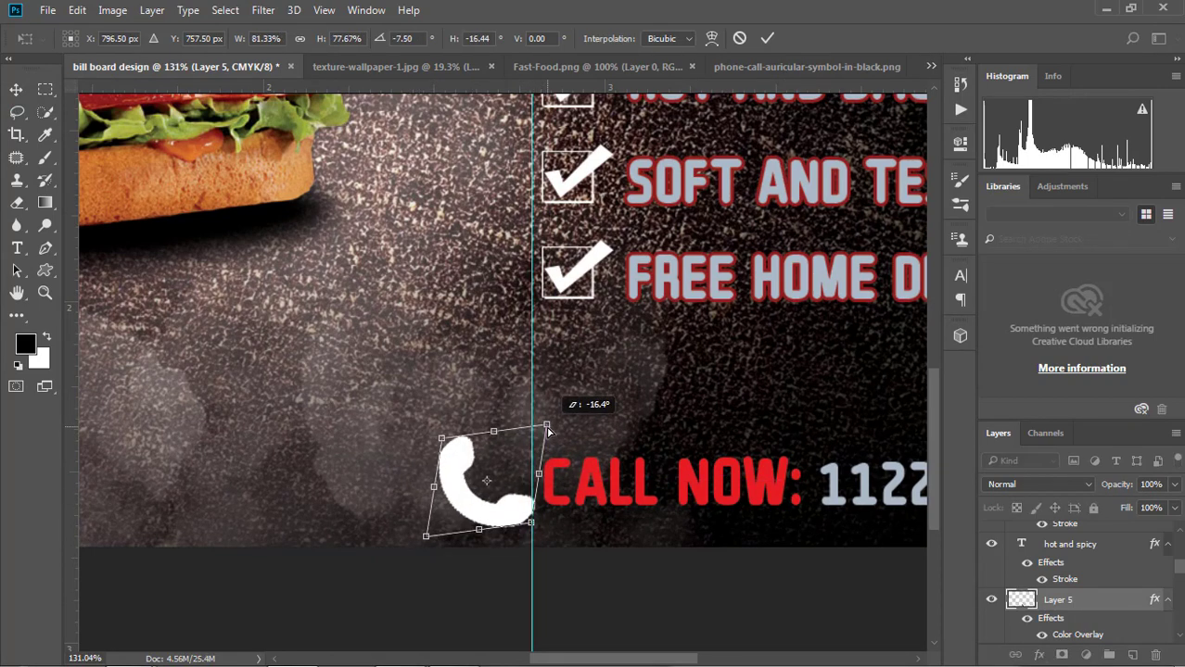
{"action": "left_click", "coordinate": [768, 38]}
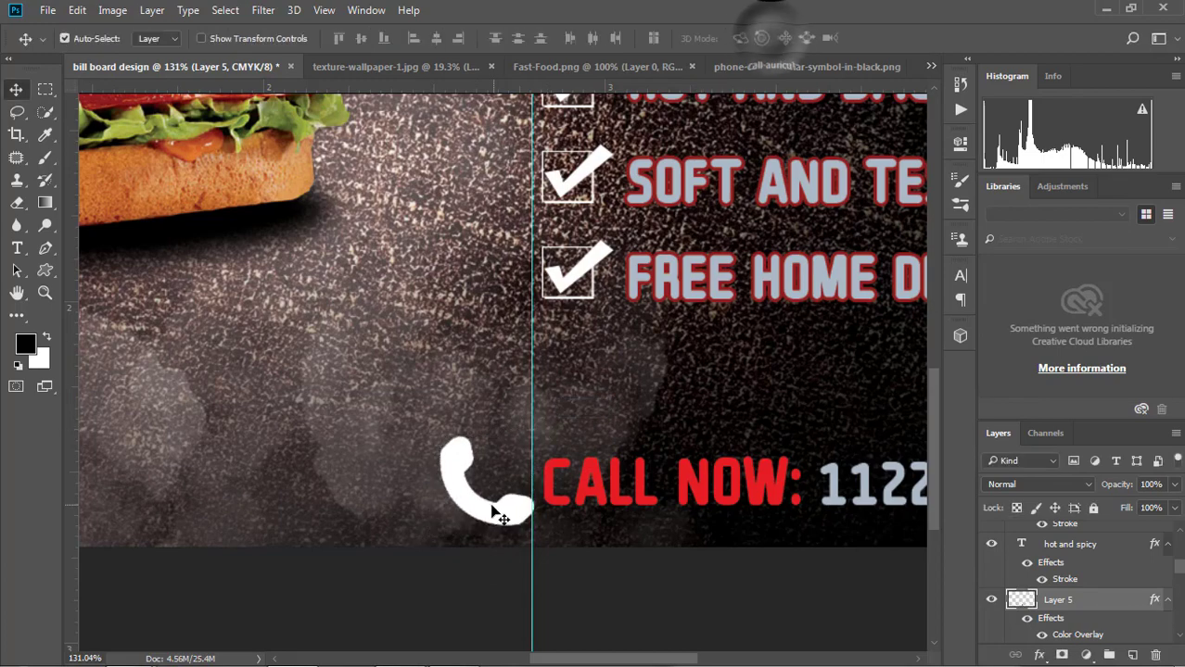
{"action": "mouse_move", "coordinate": [494, 507]}
{"action": "left_mouse_down"}
{"action": "mouse_move", "coordinate": [507, 522]}
{"action": "mouse_move", "coordinate": [494, 522]}
{"action": "left_mouse_up"}
{"action": "scroll", "coordinate": [528, 539], "scroll_direction": "down", "scroll_amount": 1}
Rotate the phone icon slightly to finish its tilt
{"action": "key", "text": "ctrl+t"}
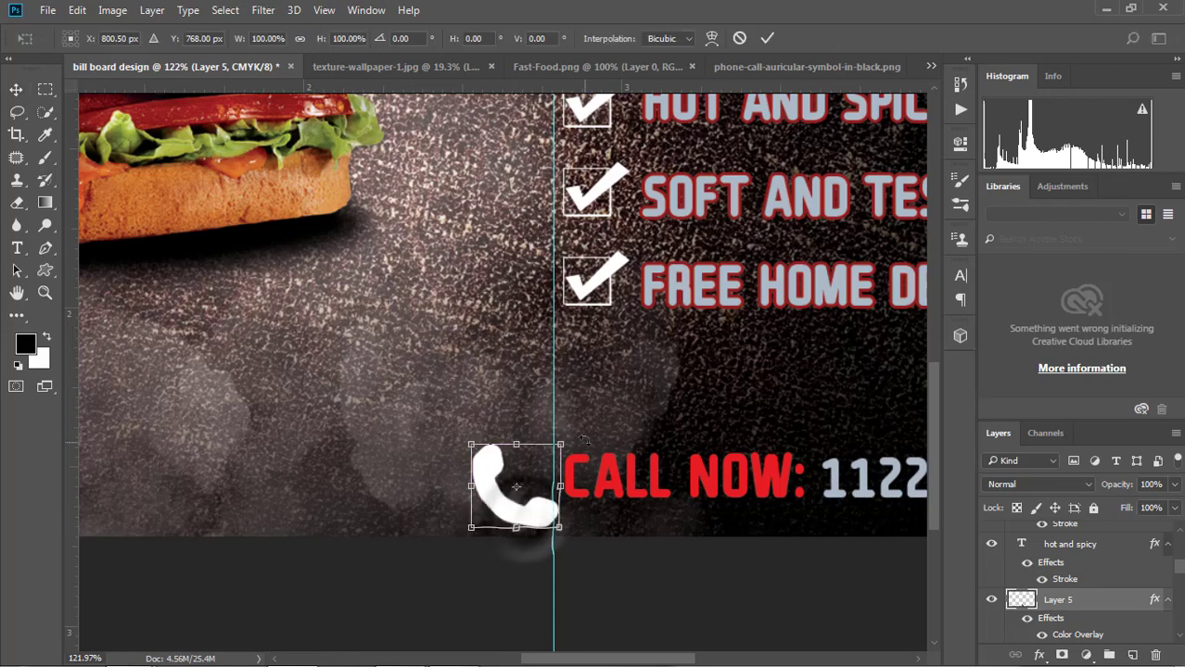
{"action": "mouse_move", "coordinate": [569, 445]}
{"action": "left_mouse_down"}
{"action": "mouse_move", "coordinate": [630, 475]}
{"action": "mouse_move", "coordinate": [589, 406]}
{"action": "left_mouse_up"}
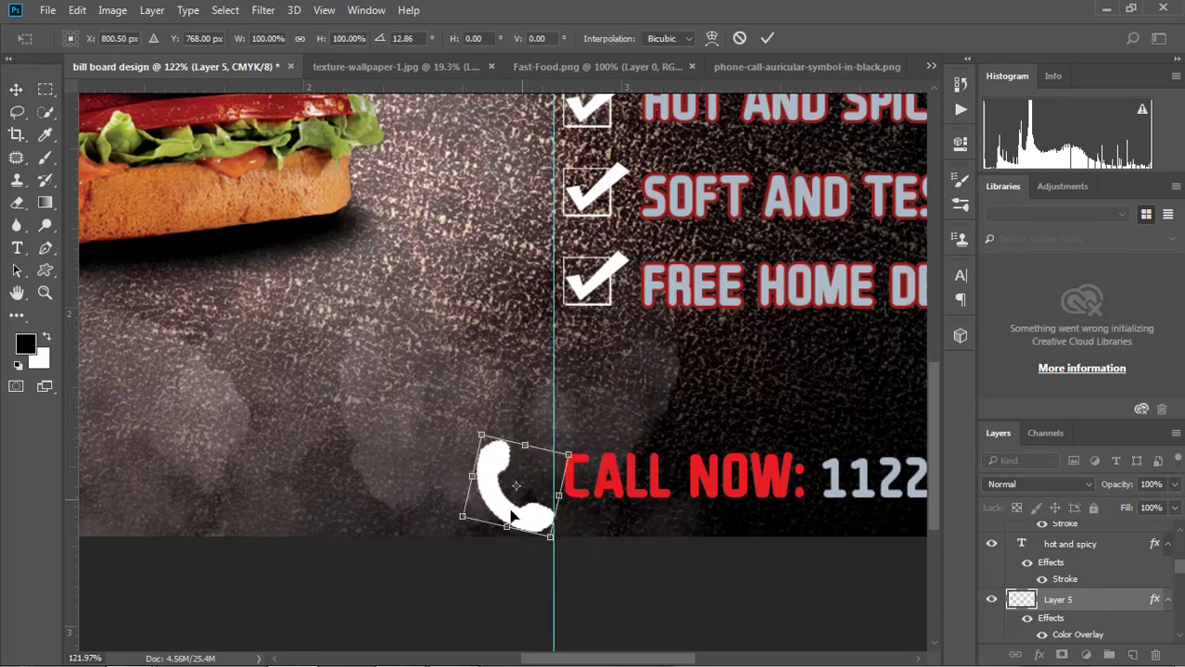
{"action": "left_click", "coordinate": [768, 38]}
{"action": "scroll", "coordinate": [704, 357], "scroll_direction": "down", "scroll_amount": 1}
{"action": "scroll", "coordinate": [705, 357], "scroll_direction": "down", "scroll_amount": 1}
Shift the phone icon left, rotate it a few degrees with Free Transform, and commit
{"action": "scroll", "coordinate": [673, 479], "scroll_direction": "down", "scroll_amount": 1}
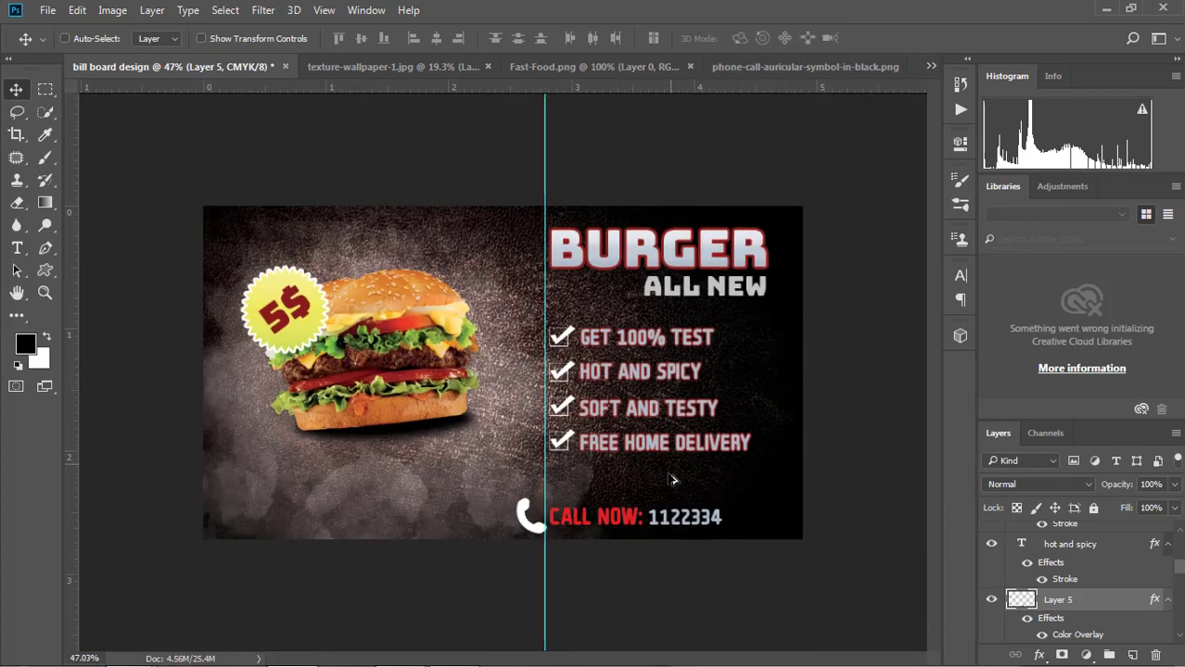
{"action": "scroll", "coordinate": [547, 519], "scroll_direction": "up", "scroll_amount": 2}
{"action": "scroll", "coordinate": [556, 547], "scroll_direction": "up", "scroll_amount": 1}
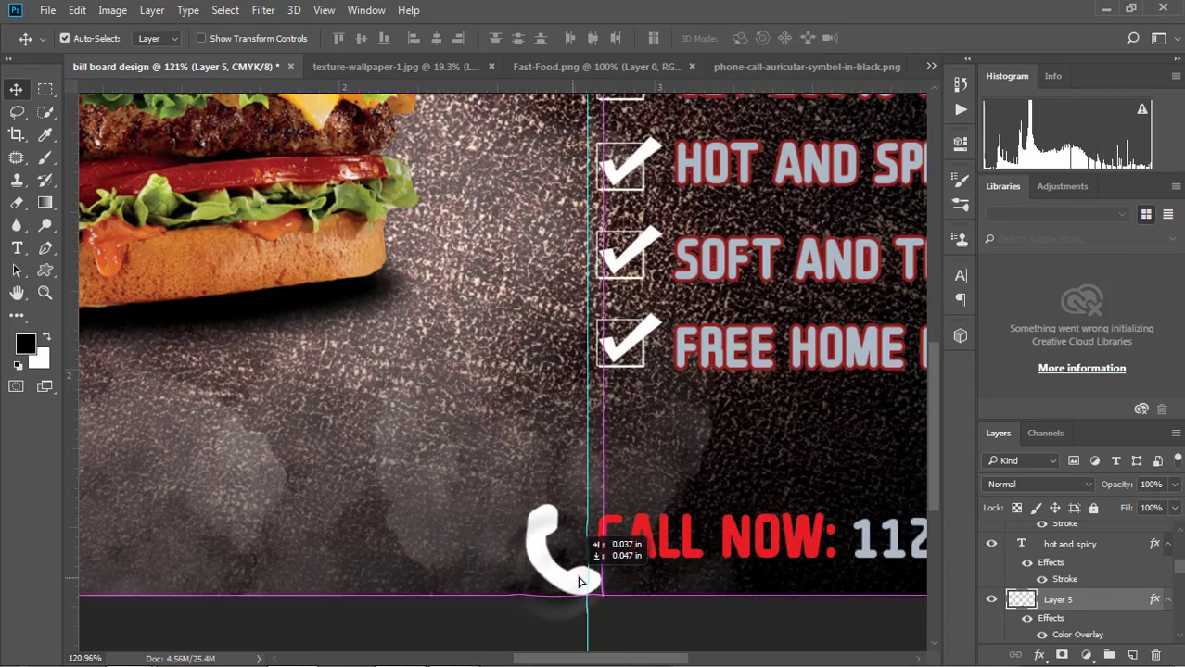
{"action": "left_click_drag", "start_coordinate": [572, 577], "coordinate": [556, 575]}
{"action": "key", "text": "ctrl+t"}
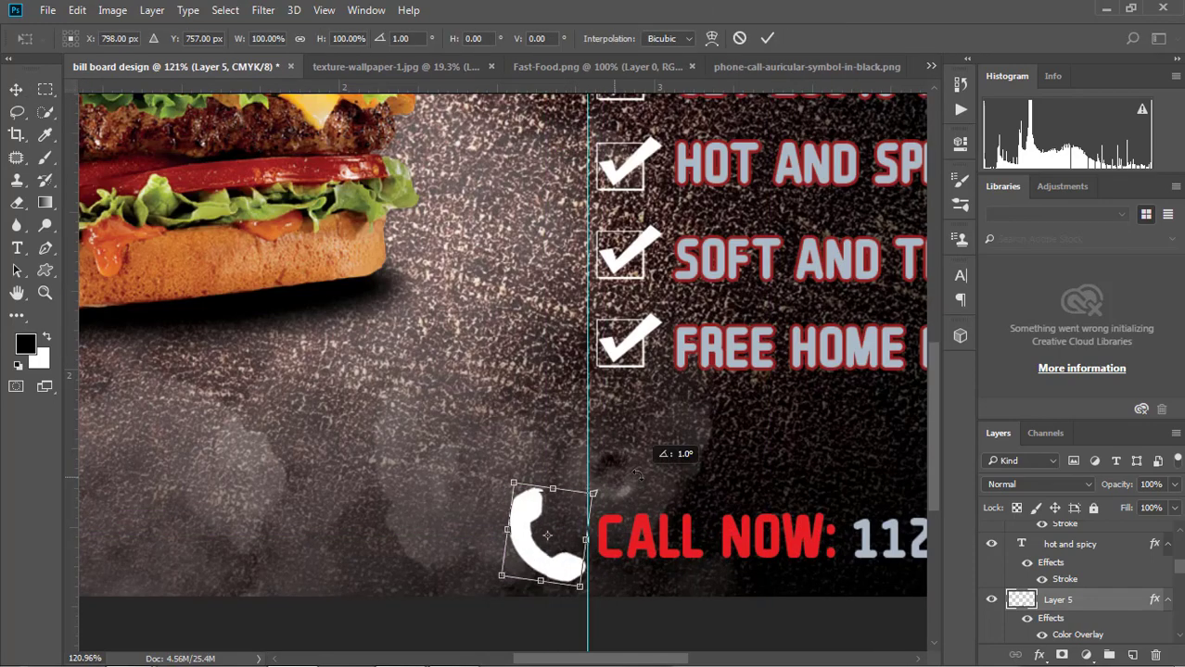
{"action": "left_click_drag", "start_coordinate": [637, 474], "coordinate": [643, 484]}
{"action": "left_click_drag", "start_coordinate": [545, 567], "coordinate": [553, 577]}
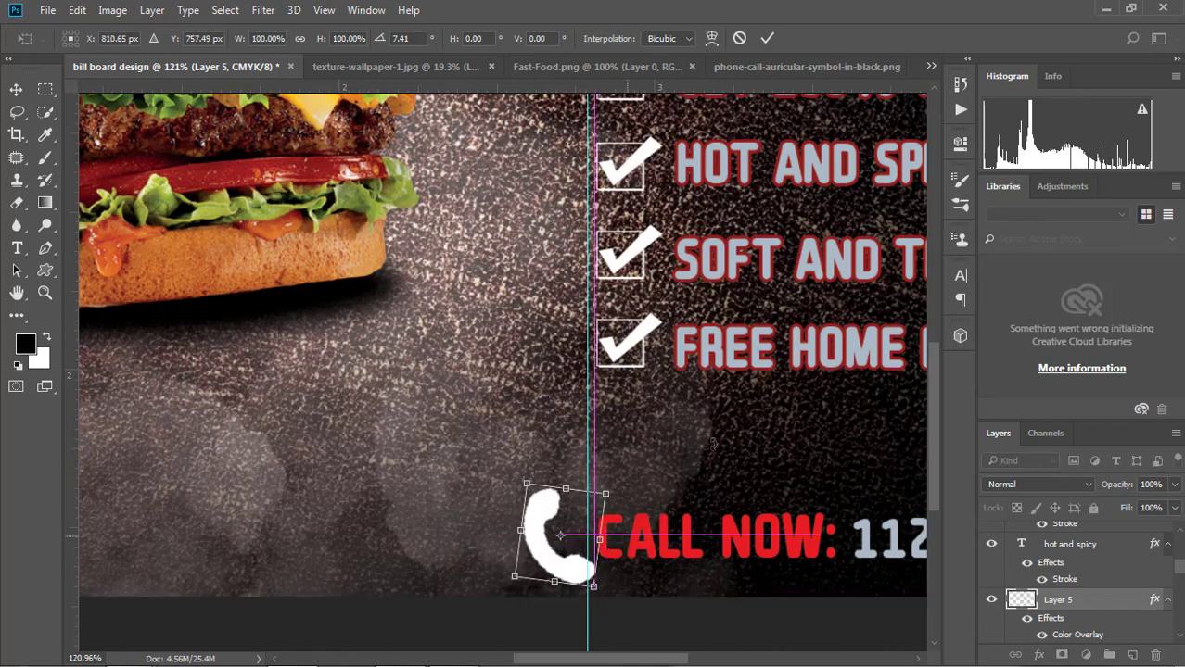
{"action": "left_click", "coordinate": [773, 39]}
Reposition the phone icon next to the CALL NOW text and confirm the transform
{"action": "scroll", "coordinate": [557, 556], "scroll_direction": "down", "scroll_amount": 3}
{"action": "scroll", "coordinate": [546, 556], "scroll_direction": "up", "scroll_amount": 1}
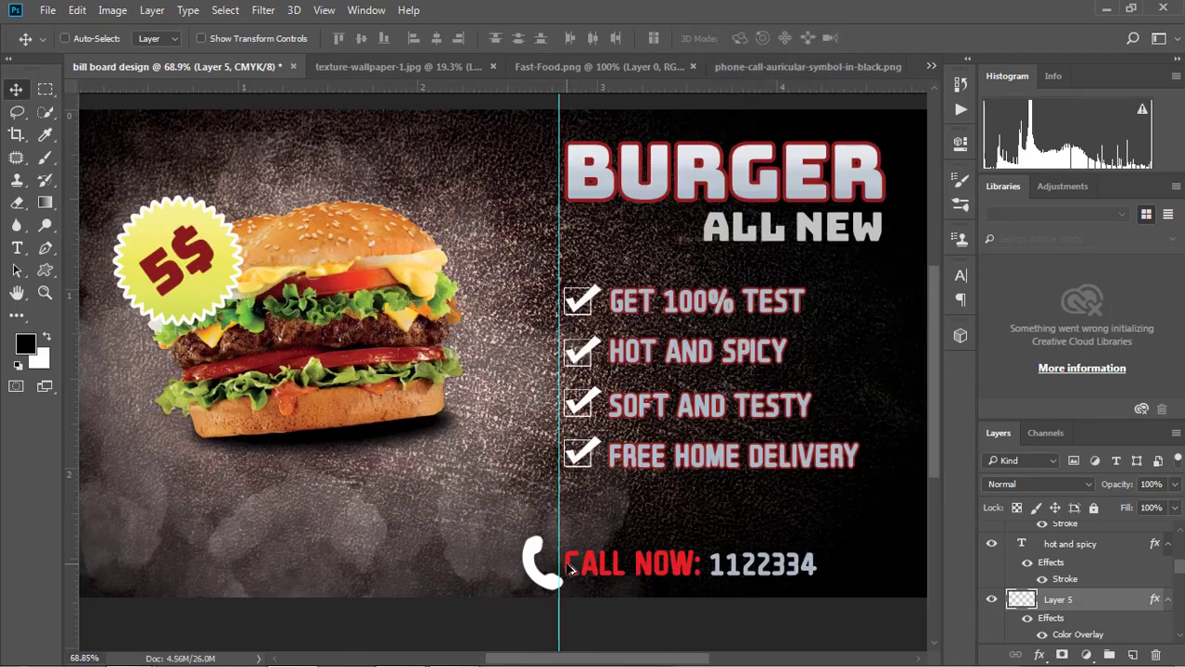
{"action": "scroll", "coordinate": [547, 566], "scroll_direction": "up", "scroll_amount": 1}
{"action": "left_click_drag", "start_coordinate": [547, 575], "coordinate": [538, 598]}
{"action": "key", "text": "ctrl+t"}
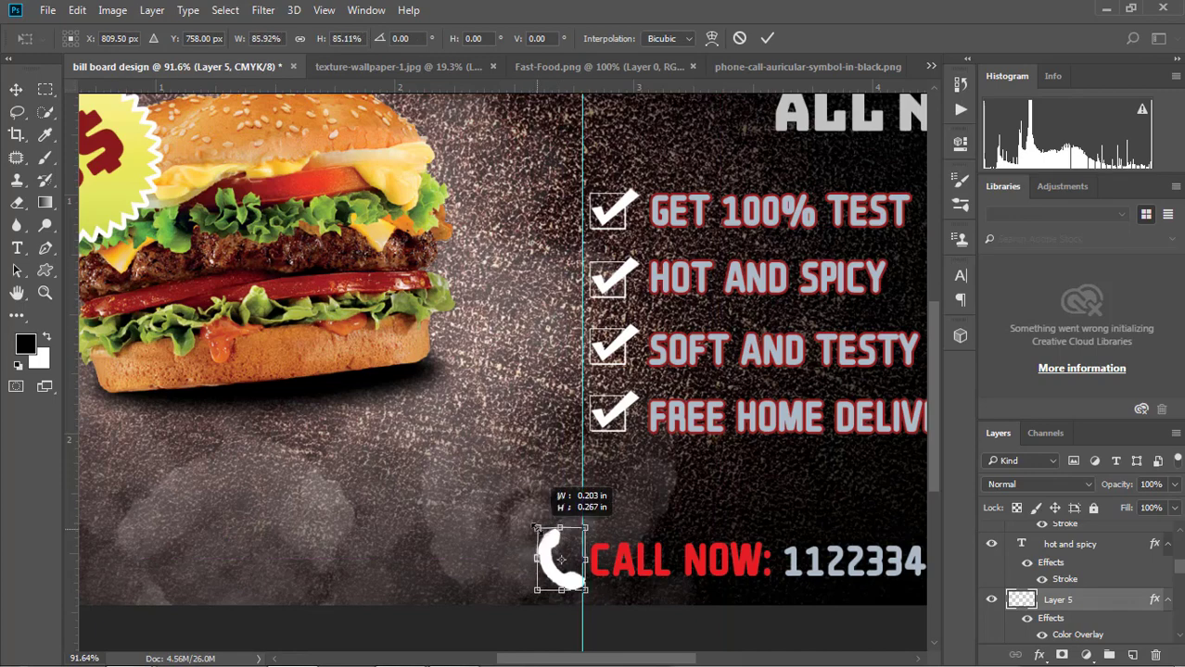
{"action": "left_click", "coordinate": [768, 38]}
Nudge the phone icon right and tilt it further, committing the rotation
{"action": "scroll", "coordinate": [571, 597], "scroll_direction": "up", "scroll_amount": 1}
{"action": "scroll", "coordinate": [570, 593], "scroll_direction": "up", "scroll_amount": 1}
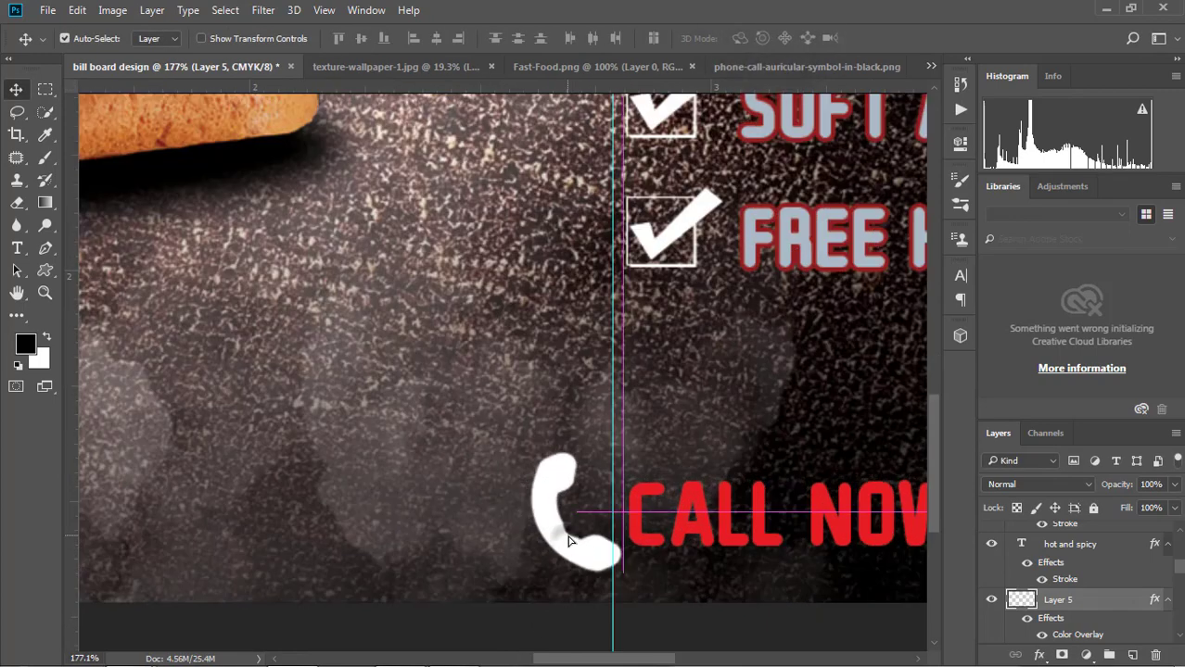
{"action": "left_click_drag", "start_coordinate": [569, 540], "coordinate": [573, 545]}
{"action": "key", "text": "ctrl+t"}
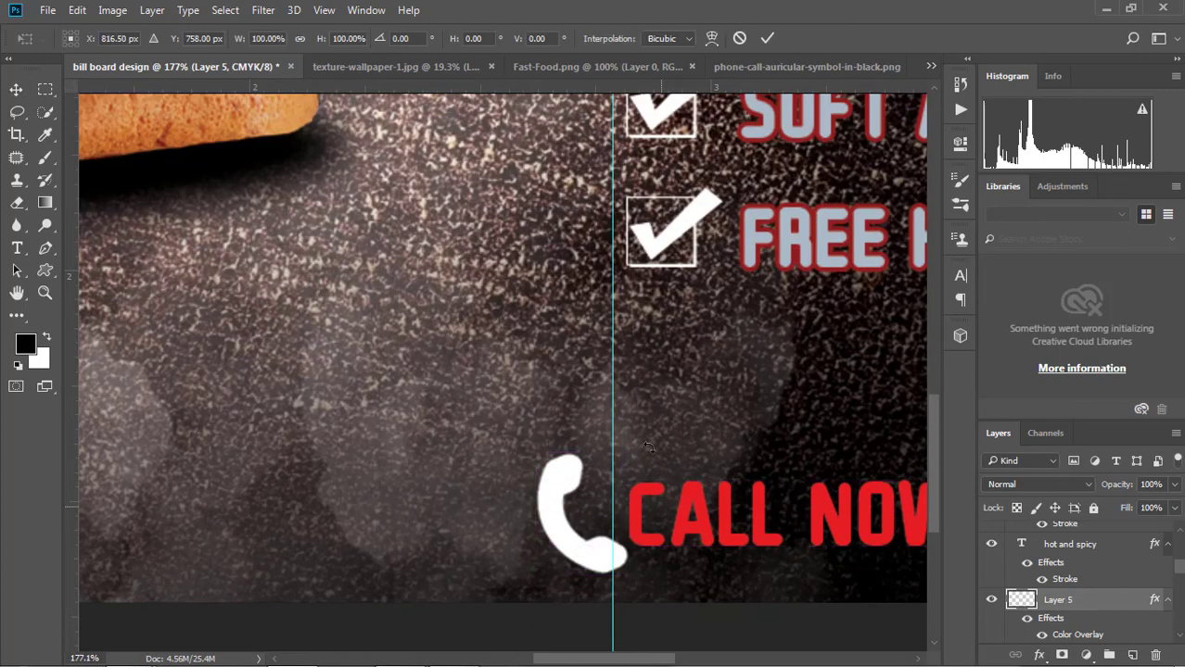
{"action": "left_click_drag", "start_coordinate": [666, 445], "coordinate": [660, 456]}
{"action": "left_click", "coordinate": [767, 38]}
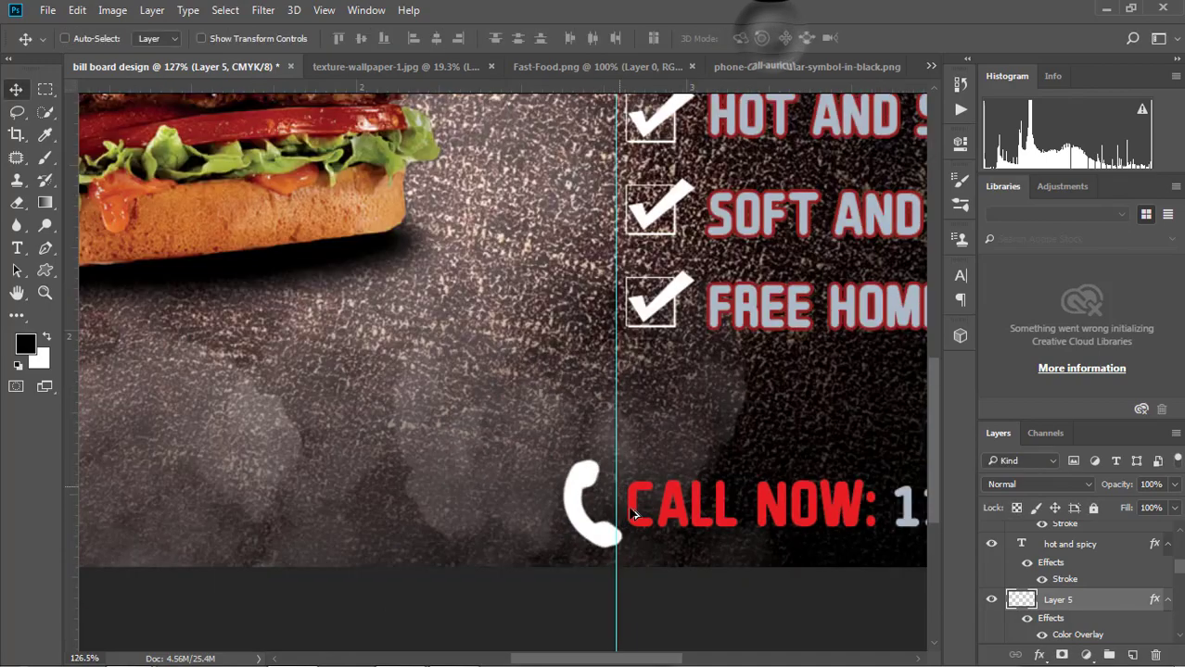
Shift the tilted phone icon slightly left and review the finished billboard layout
{"action": "scroll", "coordinate": [642, 540], "scroll_direction": "down", "scroll_amount": 3}
{"action": "scroll", "coordinate": [642, 540], "scroll_direction": "down", "scroll_amount": 2}
{"action": "scroll", "coordinate": [611, 533], "scroll_direction": "up", "scroll_amount": 1}
{"action": "scroll", "coordinate": [598, 527], "scroll_direction": "up", "scroll_amount": 2}
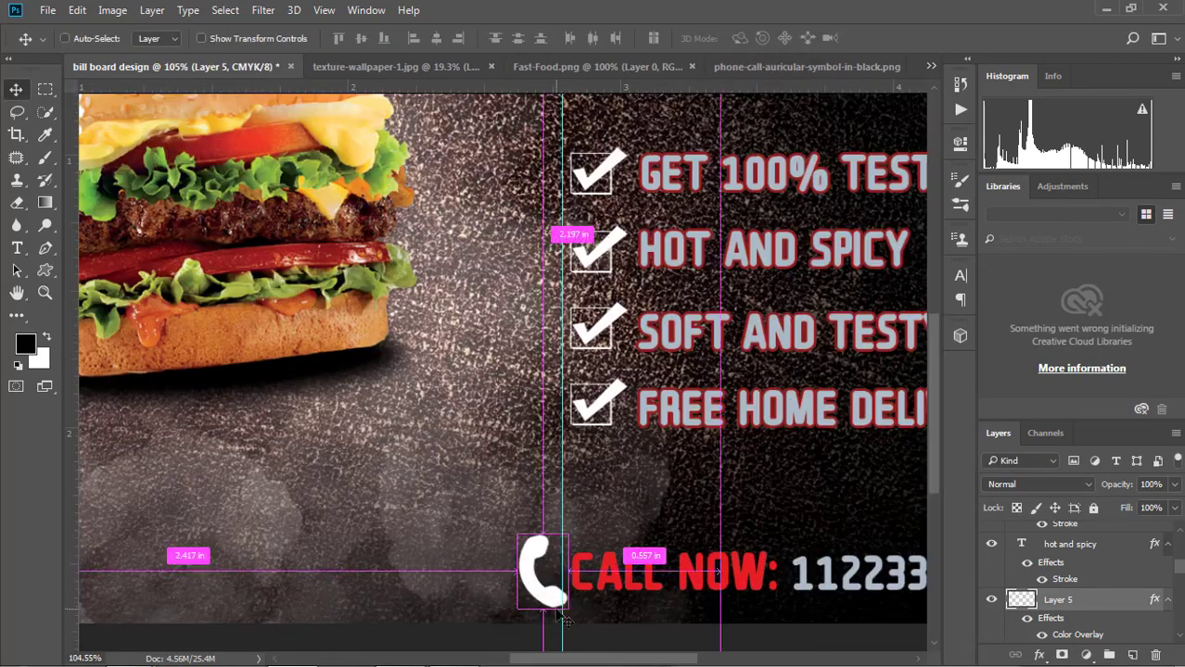
{"action": "key", "text": "ctrl+t"}
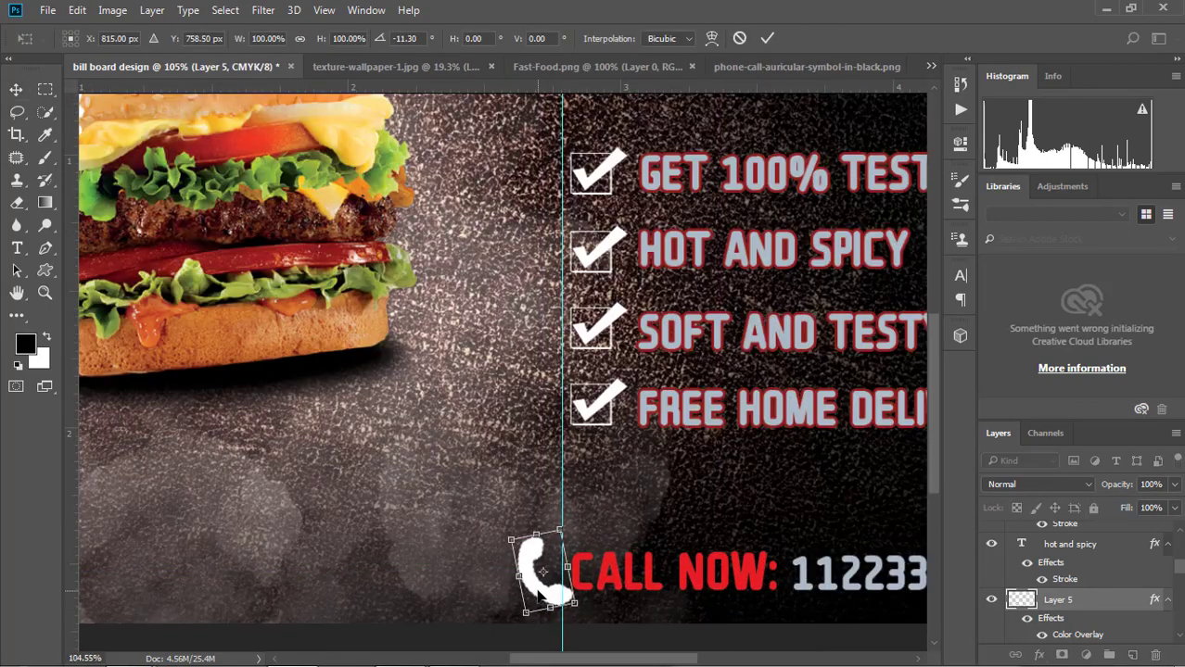
{"action": "left_click_drag", "start_coordinate": [543, 573], "coordinate": [537, 572]}
{"action": "scroll", "coordinate": [685, 357], "scroll_direction": "down", "scroll_amount": 3}
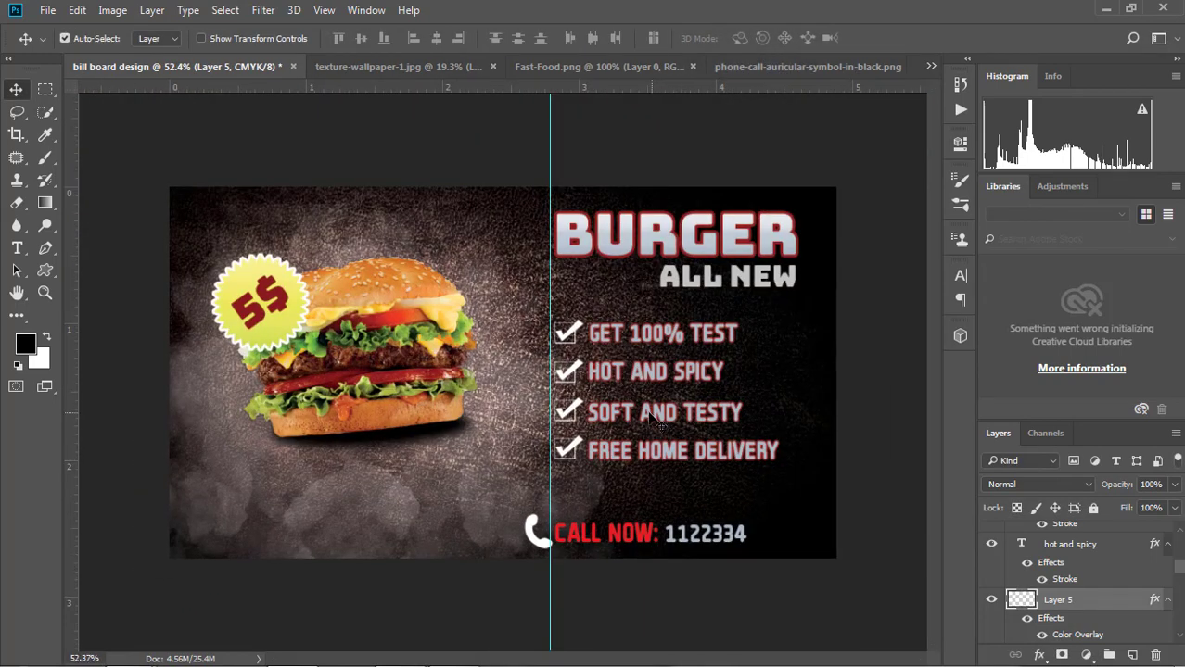
{"action": "scroll", "coordinate": [470, 293], "scroll_direction": "down", "scroll_amount": 1}
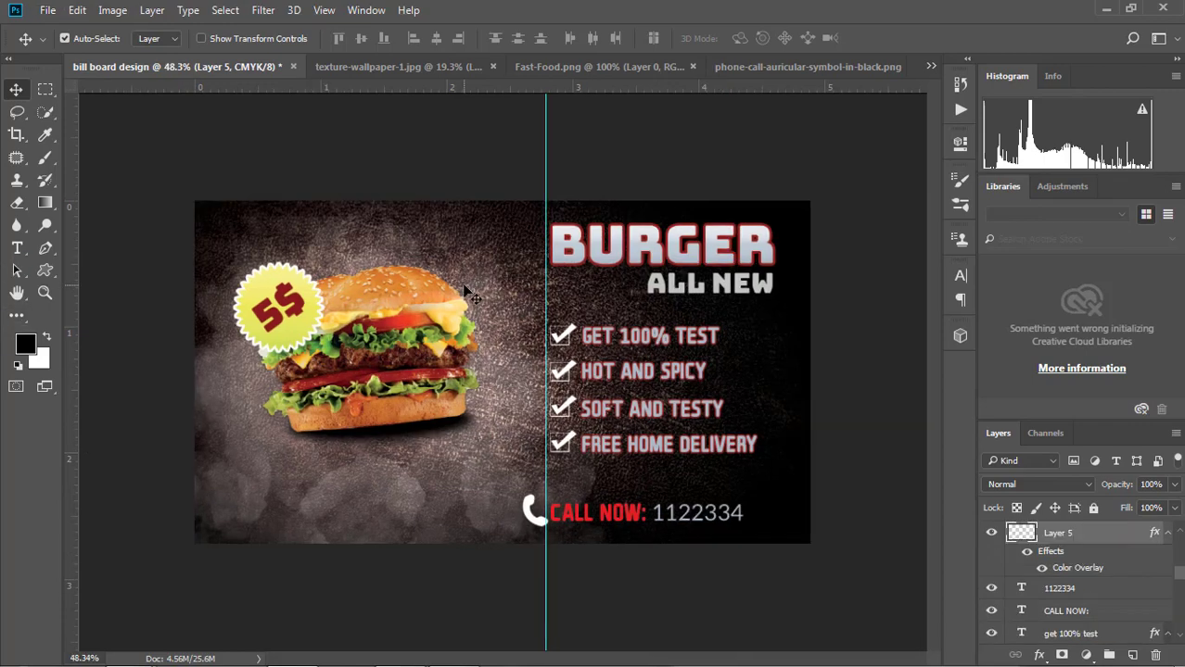
{"action": "scroll", "coordinate": [525, 322], "scroll_direction": "down", "scroll_amount": 1}
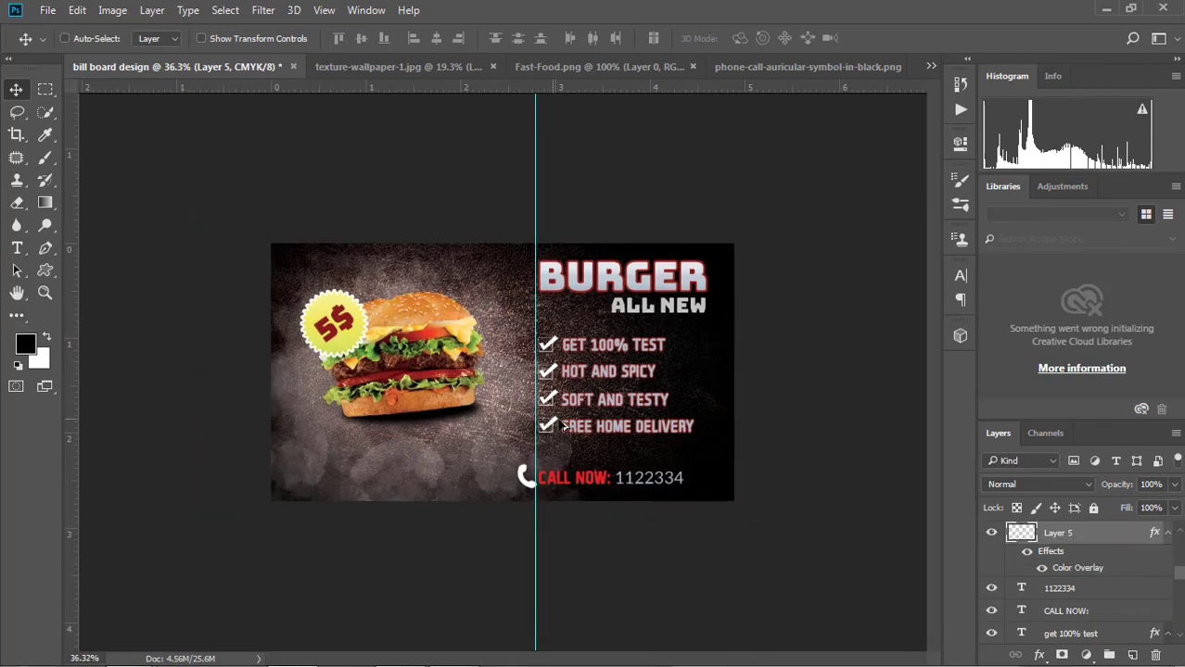
{"action": "scroll", "coordinate": [525, 321], "scroll_direction": "down", "scroll_amount": 1}
{"action": "scroll", "coordinate": [556, 362], "scroll_direction": "up", "scroll_amount": 2}
{"action": "scroll", "coordinate": [581, 391], "scroll_direction": "up", "scroll_amount": 2}
{"action": "scroll", "coordinate": [581, 391], "scroll_direction": "down", "scroll_amount": 1}
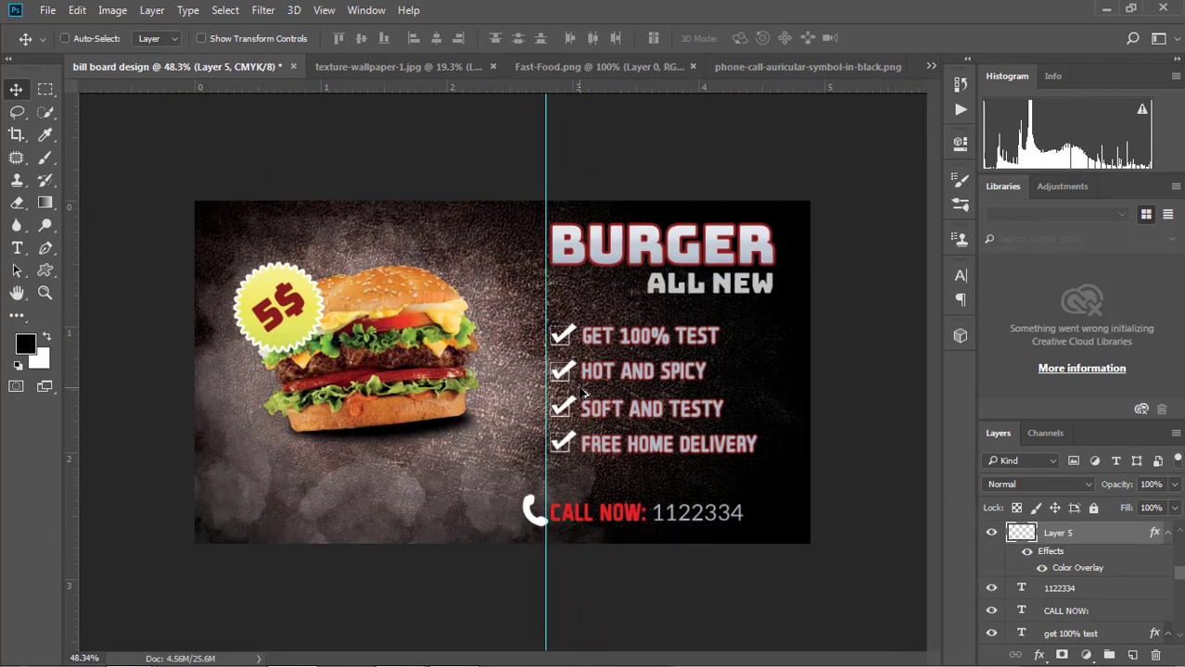
{"action": "scroll", "coordinate": [582, 393], "scroll_direction": "down", "scroll_amount": 1}
Stamp all visible layers into a merged layer, then delete the misplaced copy
{"action": "scroll", "coordinate": [729, 460], "scroll_direction": "up", "scroll_amount": 3}
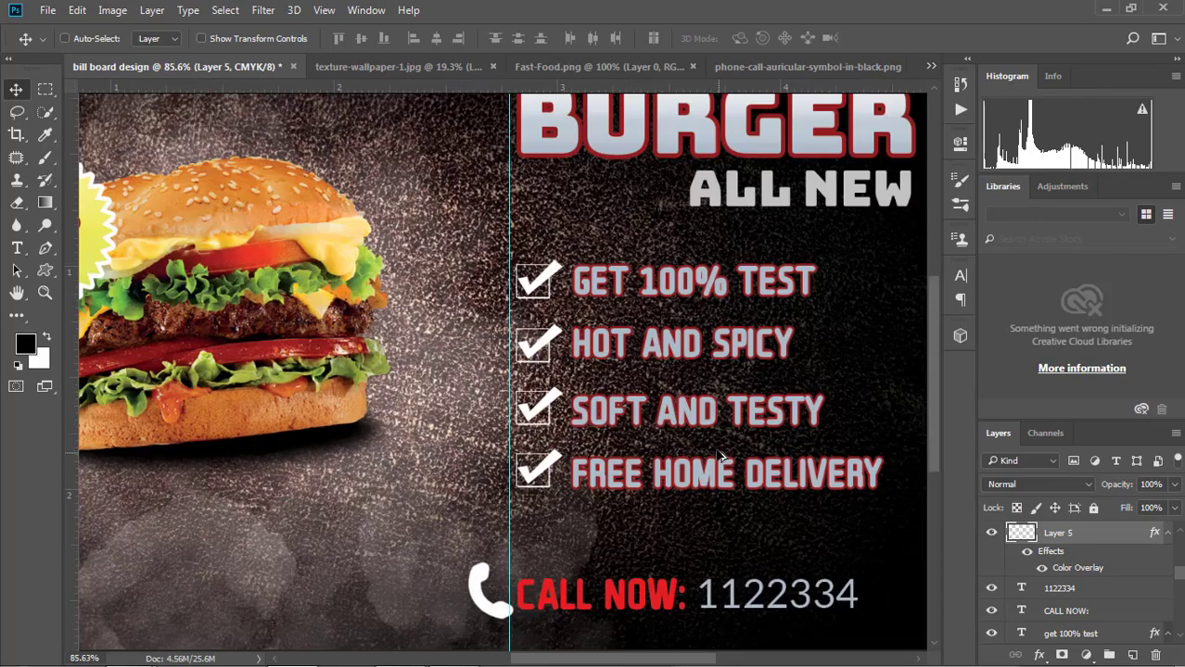
{"action": "scroll", "coordinate": [706, 470], "scroll_direction": "up", "scroll_amount": 1}
{"action": "scroll", "coordinate": [706, 470], "scroll_direction": "up", "scroll_amount": 1}
{"action": "scroll", "coordinate": [454, 562], "scroll_direction": "down", "scroll_amount": 2}
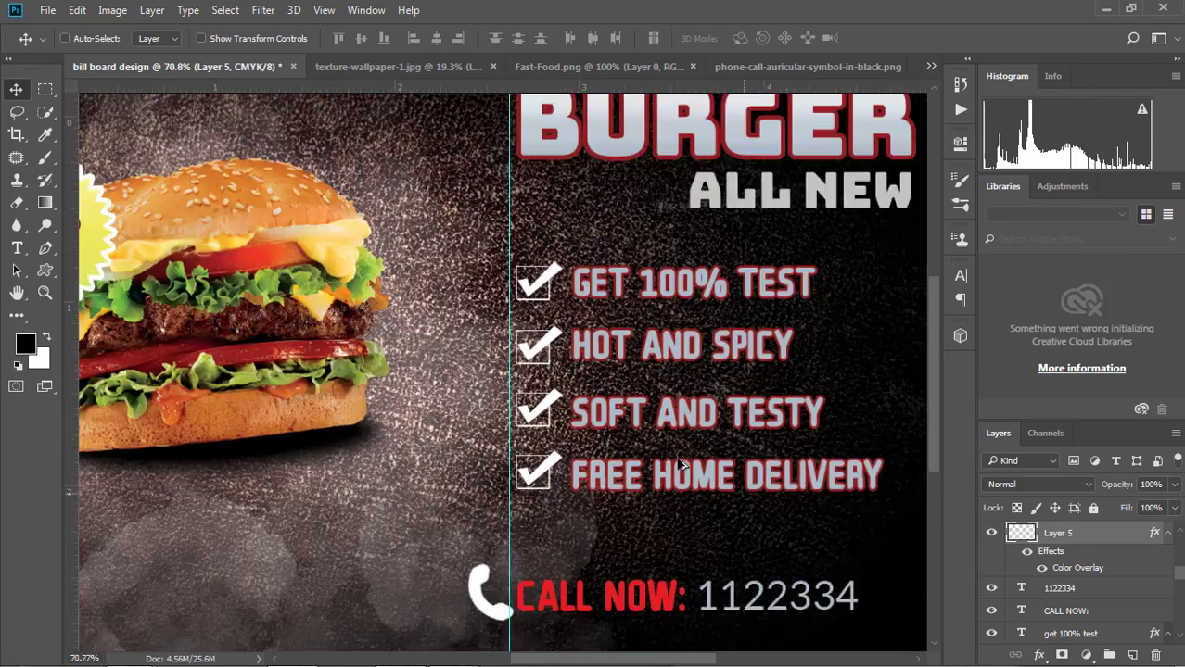
{"action": "scroll", "coordinate": [454, 562], "scroll_direction": "down", "scroll_amount": 3}
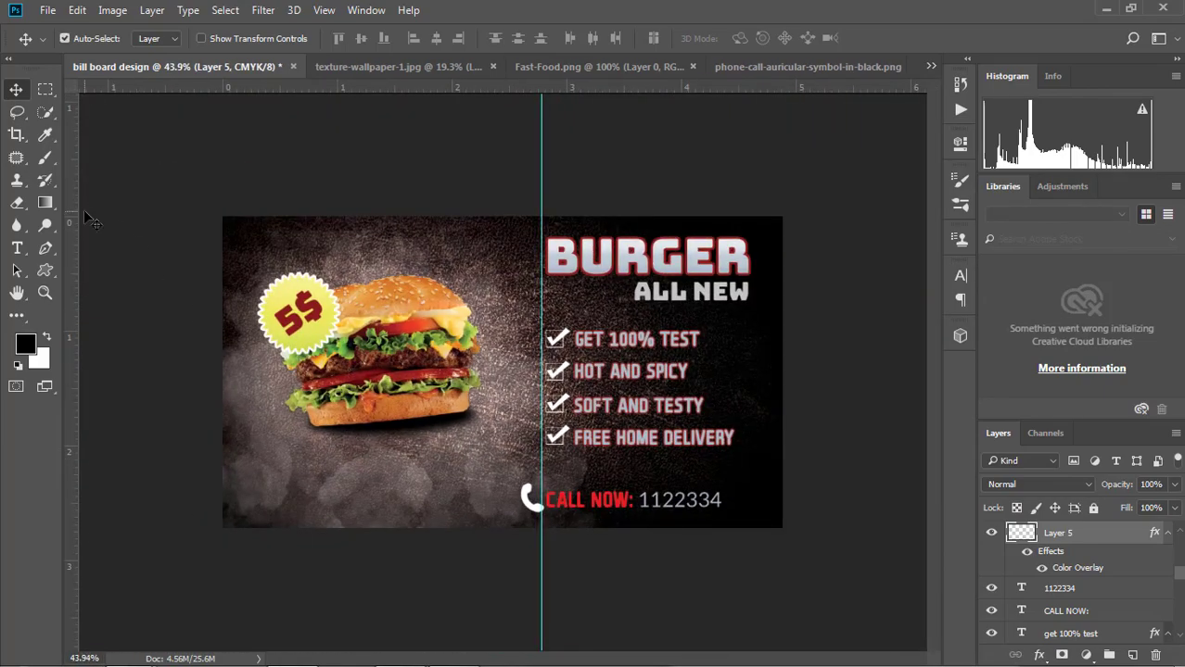
{"action": "key", "text": "ctrl"}
{"action": "key", "text": "ctrl+shift+alt+e"}
{"action": "scroll", "coordinate": [1087, 593], "scroll_direction": "up", "scroll_amount": 1}
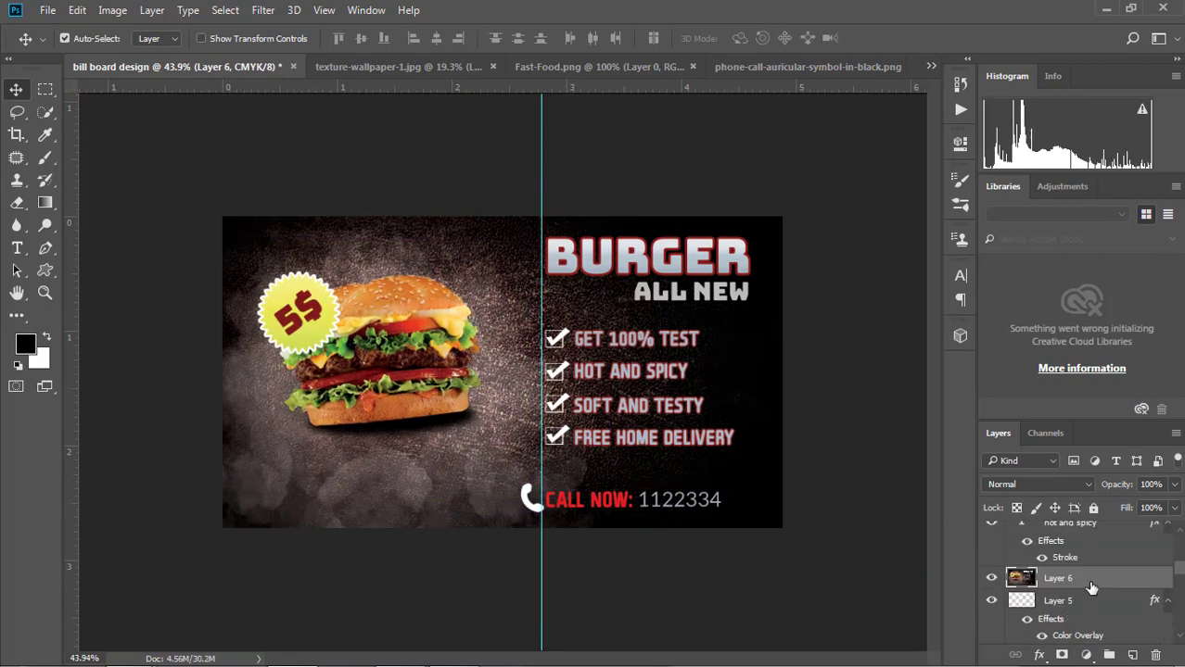
{"action": "key", "text": "Delete"}
Select the top layer Curves 1 and stamp a merged copy above it as Layer 6
{"action": "left_click_drag", "start_coordinate": [1178, 567], "coordinate": [1180, 536]}
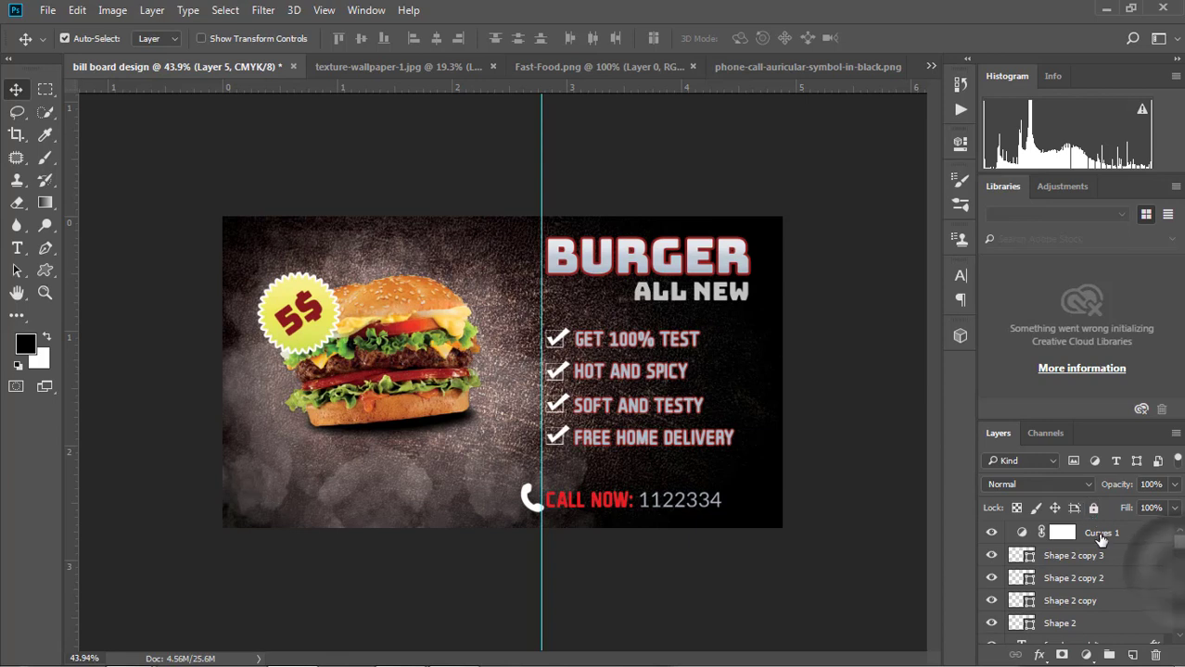
{"action": "left_click", "coordinate": [1102, 535]}
{"action": "key", "text": "ctrl+shift+alt+e"}
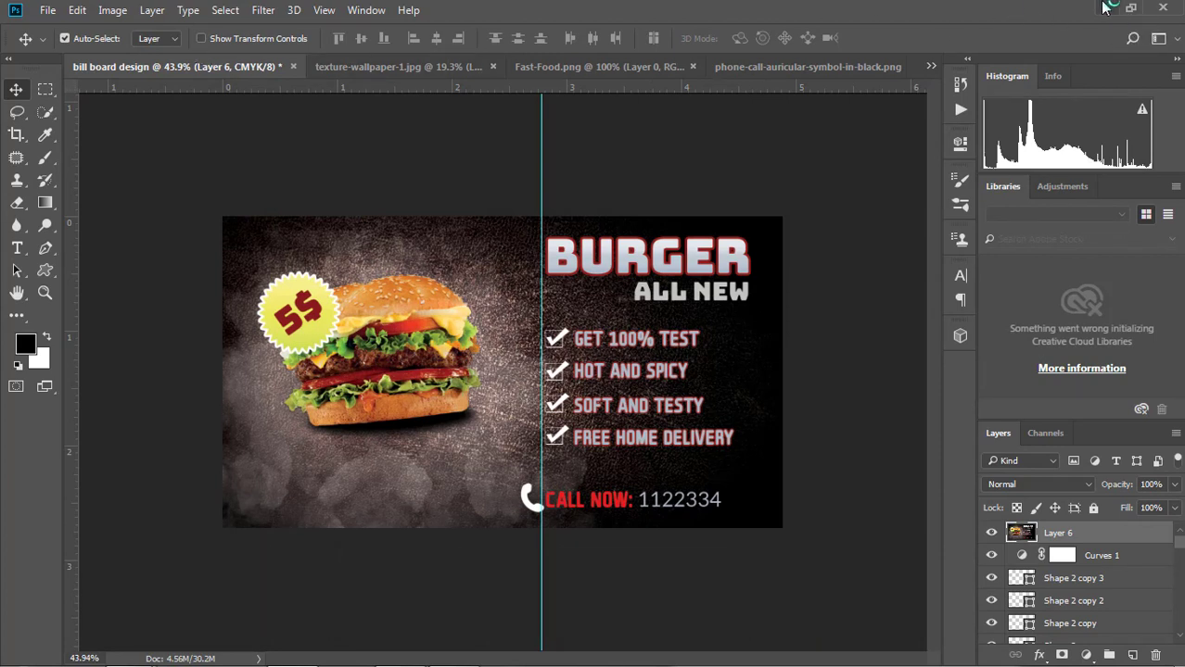
Open billboard-mockup-4.psd from Downloads > Billboard-mockup and bring Photoshop back to the front
{"action": "left_click", "coordinate": [1104, 7]}
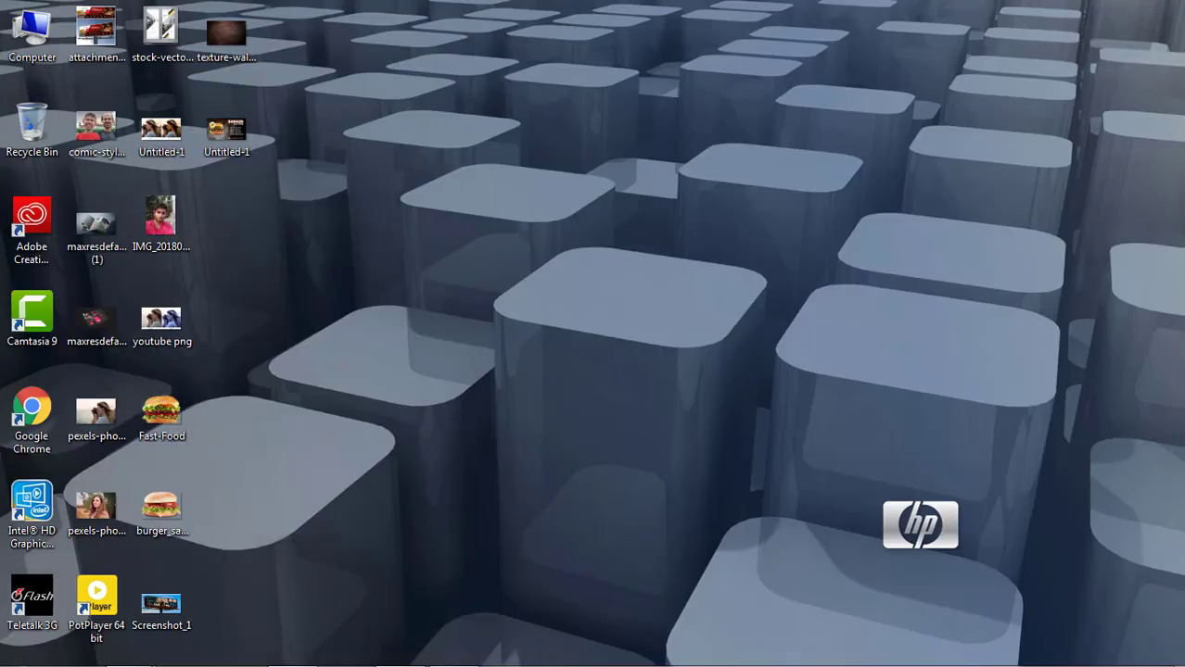
{"action": "left_click", "coordinate": [21, 652]}
{"action": "left_click", "coordinate": [322, 418]}
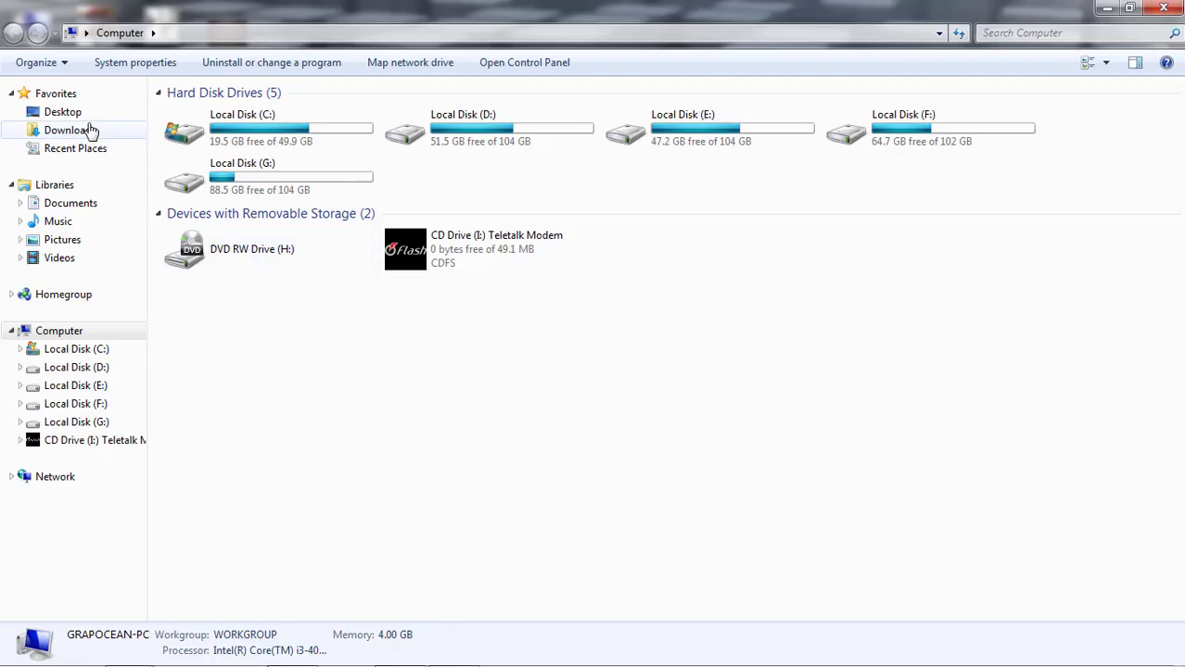
{"action": "left_click", "coordinate": [69, 130]}
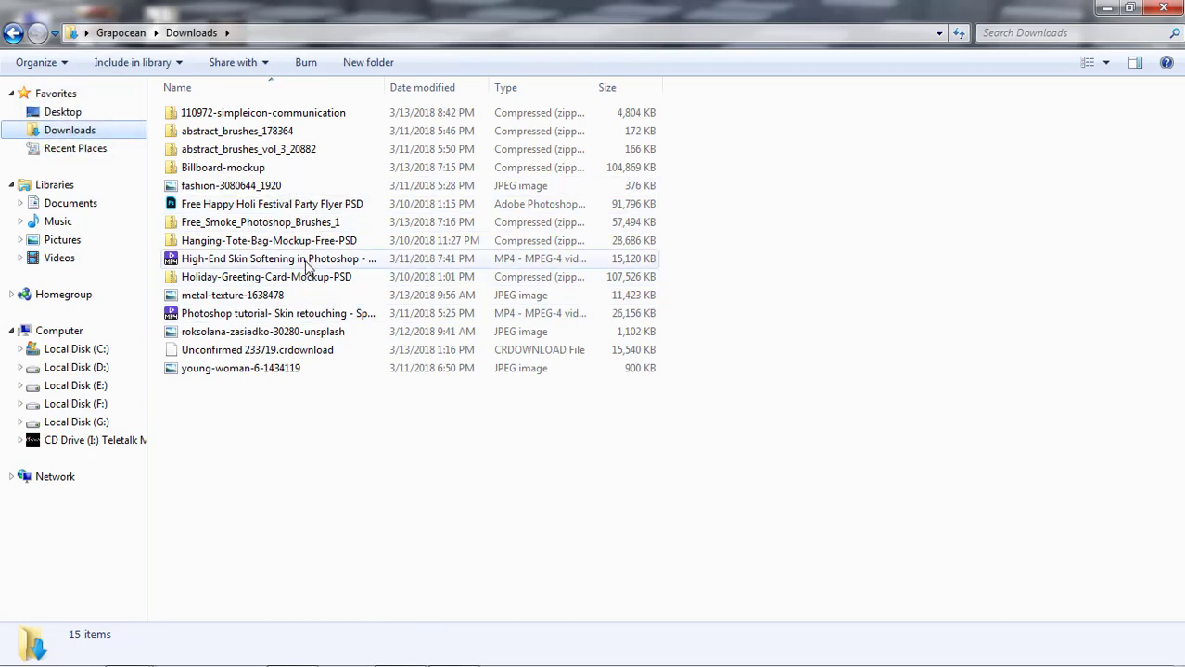
{"action": "double_click", "coordinate": [260, 167]}
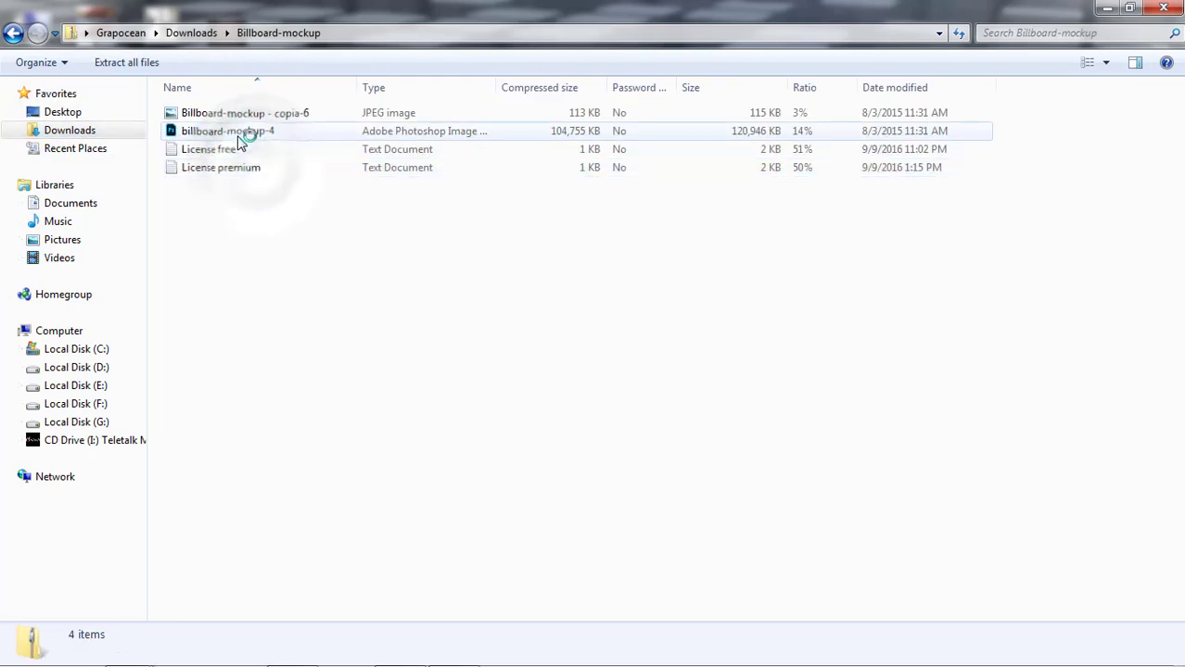
{"action": "left_click", "coordinate": [237, 136]}
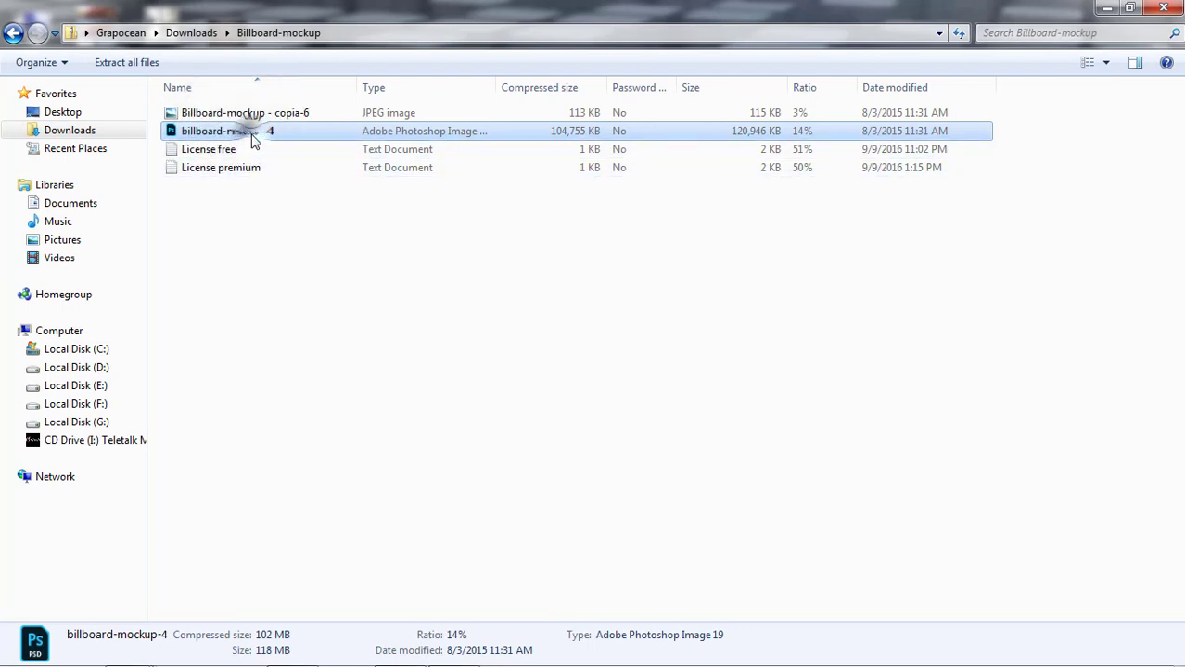
{"action": "double_click", "coordinate": [254, 137]}
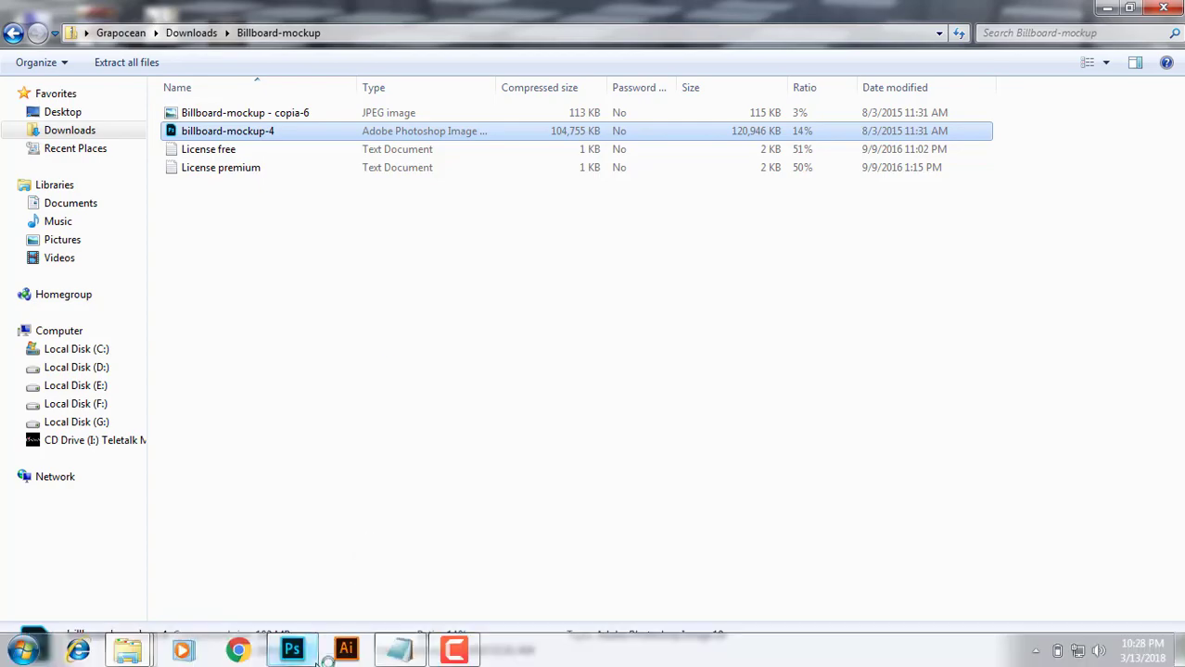
{"action": "left_click", "coordinate": [310, 652]}
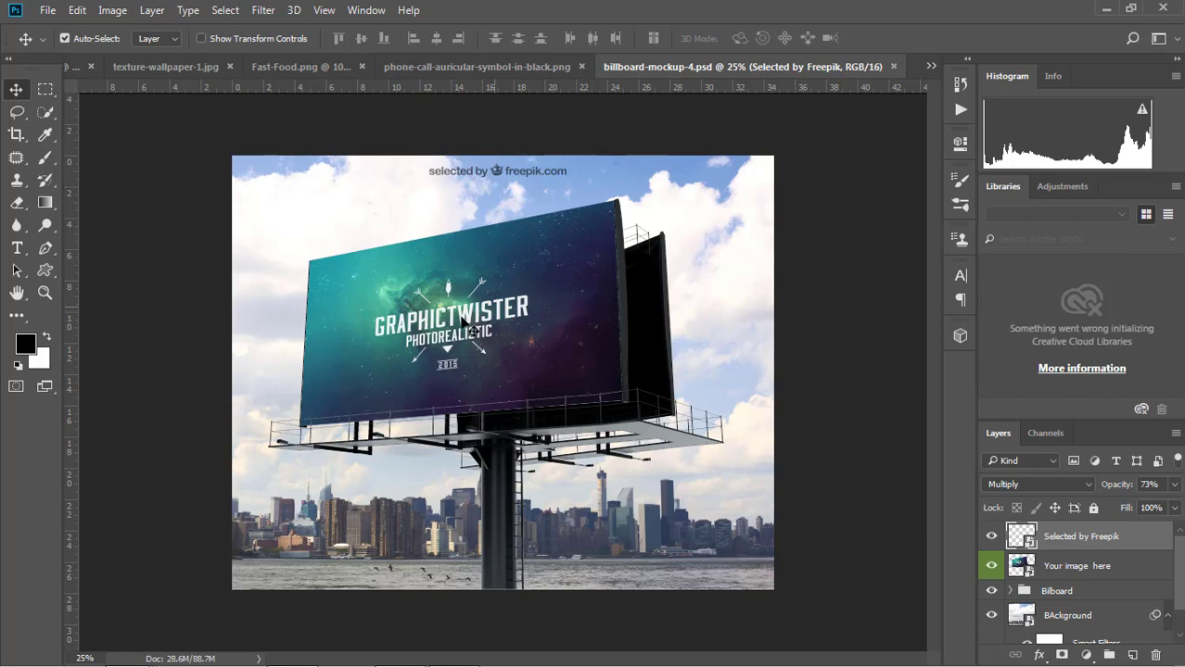
Open the 'Your image here' smart object, zoom out, and browse the open document tabs
{"action": "double_click", "coordinate": [1022, 568]}
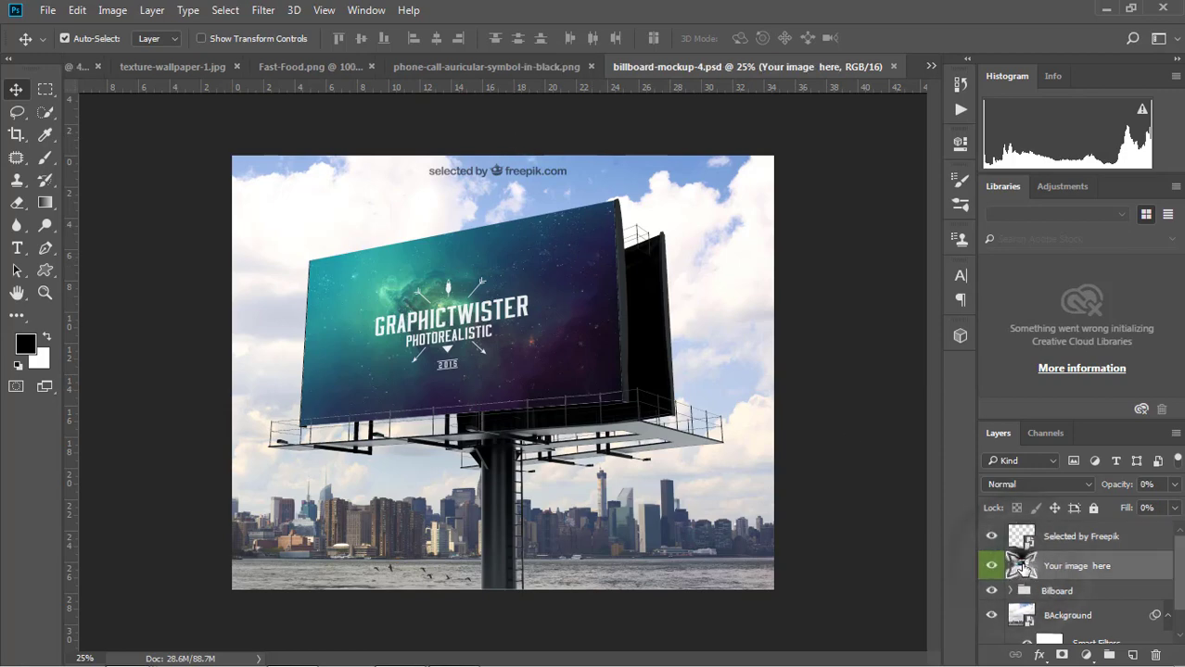
{"action": "key", "text": "ctrl+minus"}
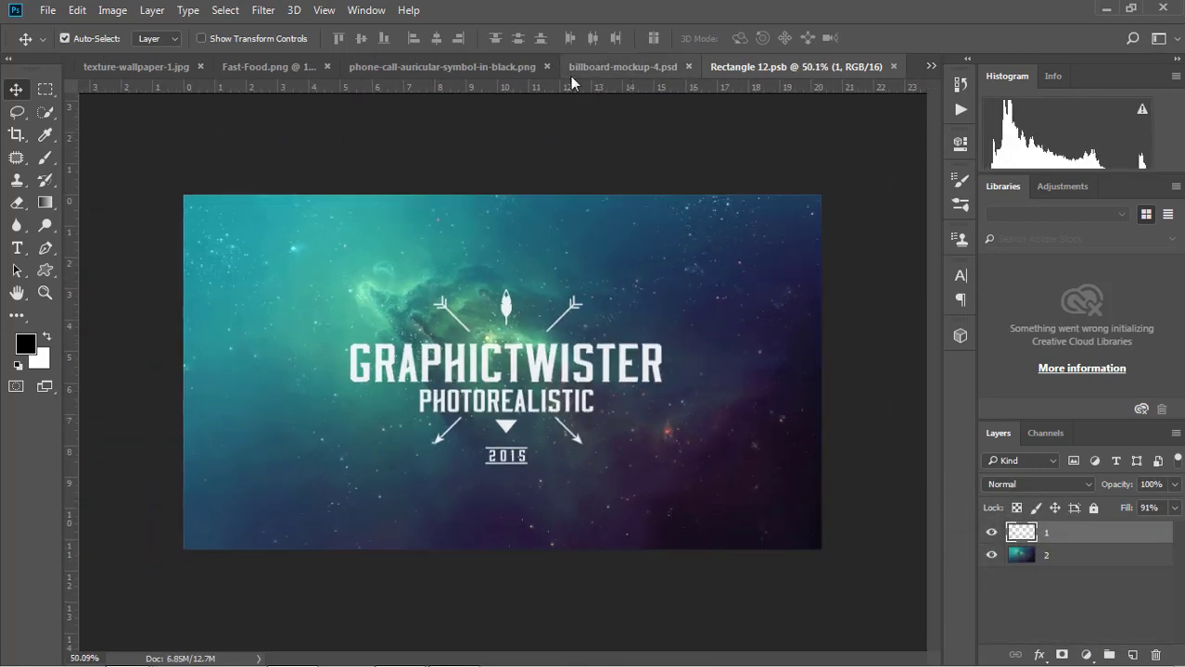
{"action": "left_click", "coordinate": [141, 65]}
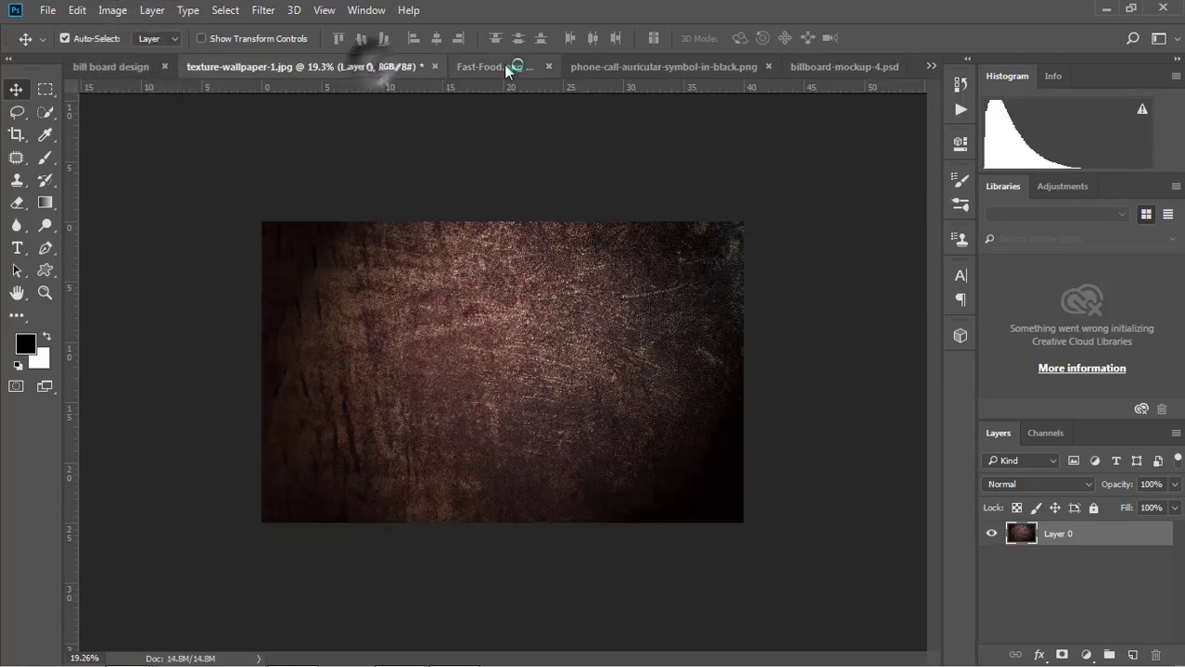
{"action": "left_click", "coordinate": [503, 65]}
{"action": "left_click", "coordinate": [621, 63]}
{"action": "left_click", "coordinate": [119, 67]}
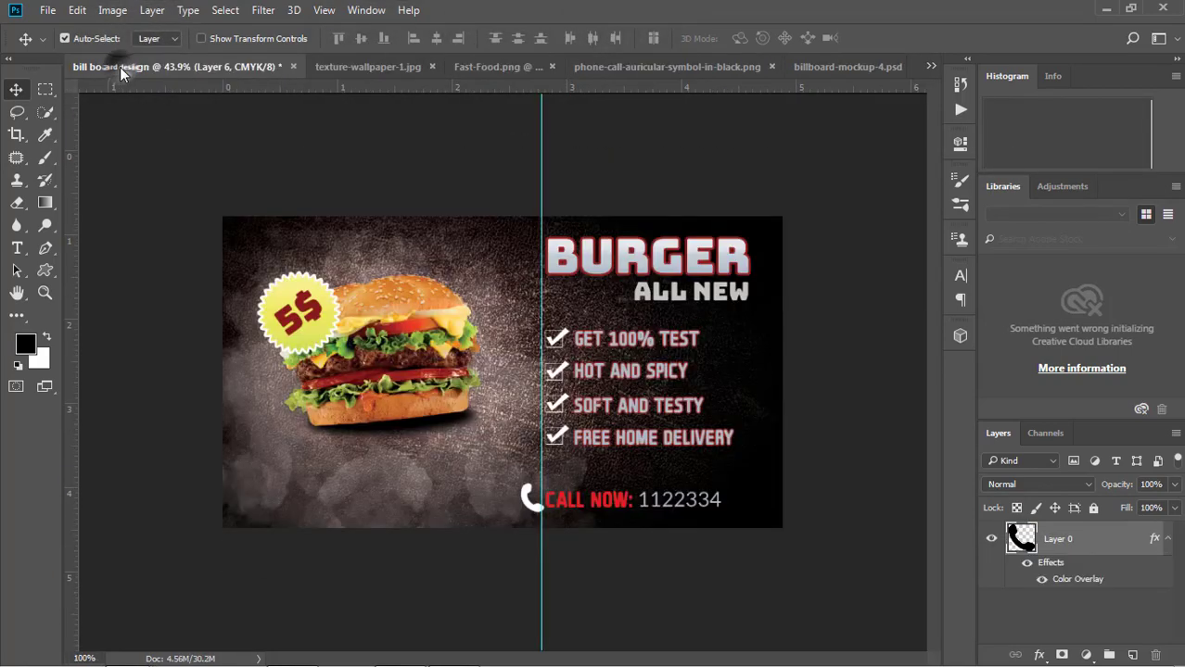
Try dragging merged Layer 6 between tabs, then close the phone icon and placeholder documents unsaved
{"action": "left_click_drag", "start_coordinate": [499, 276], "coordinate": [785, 86]}
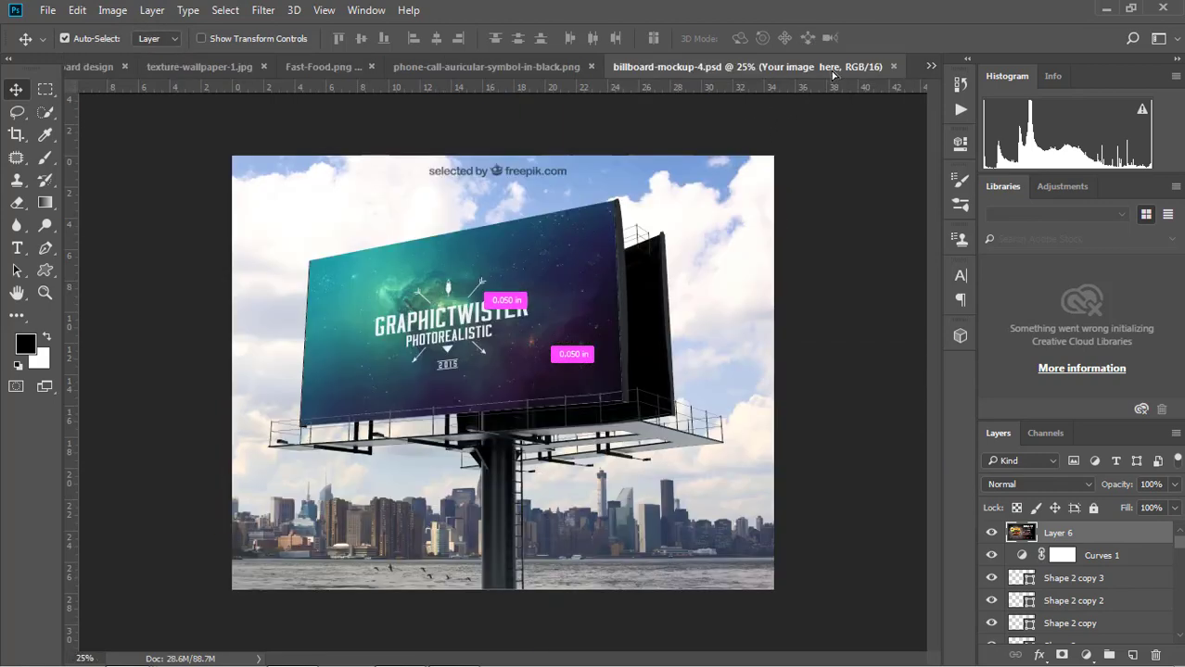
{"action": "left_click_drag", "start_coordinate": [828, 72], "coordinate": [510, 67]}
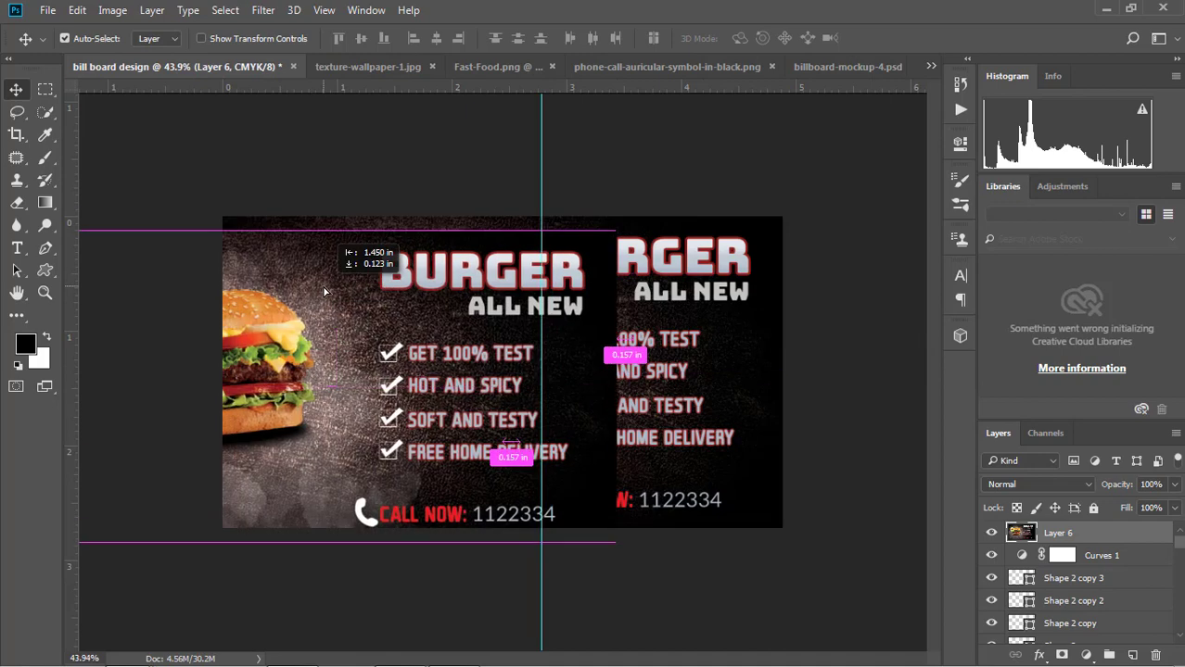
{"action": "left_click_drag", "start_coordinate": [99, 75], "coordinate": [454, 318]}
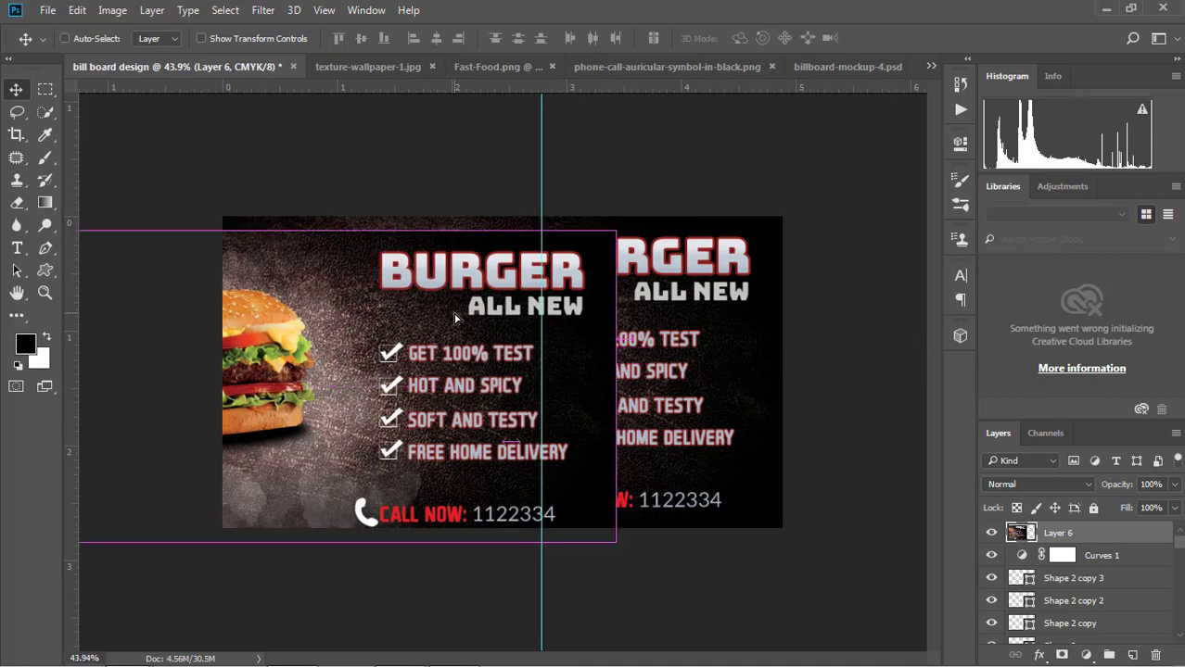
{"action": "left_click", "coordinate": [728, 65]}
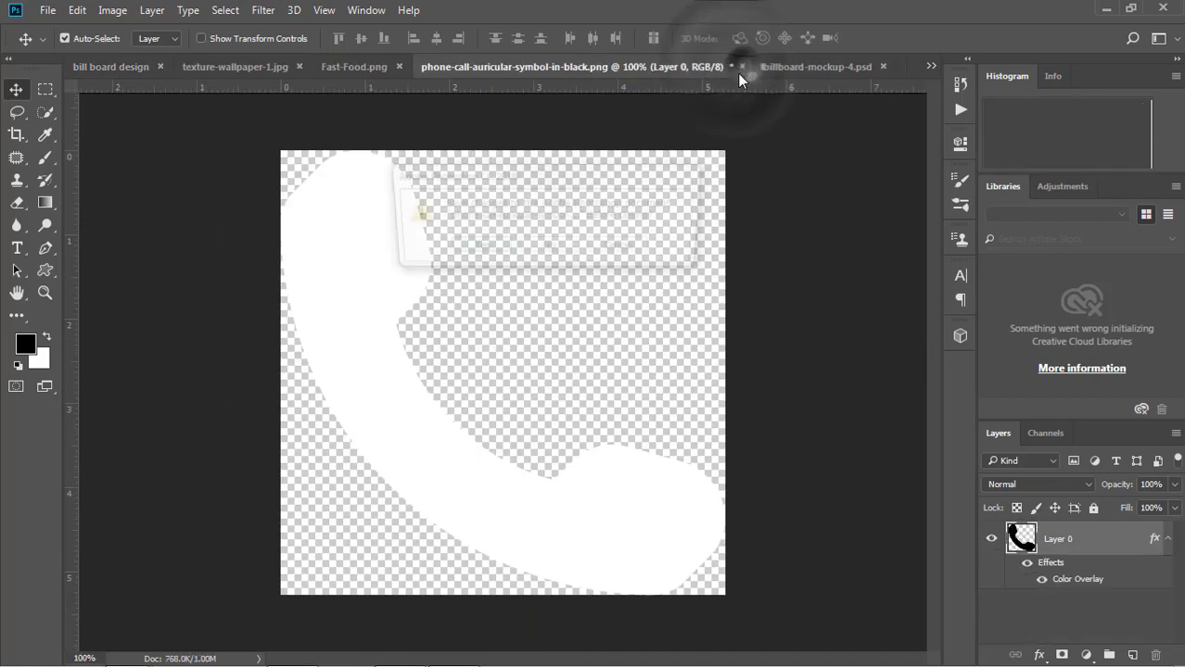
{"action": "left_click", "coordinate": [564, 253]}
{"action": "left_click", "coordinate": [680, 70]}
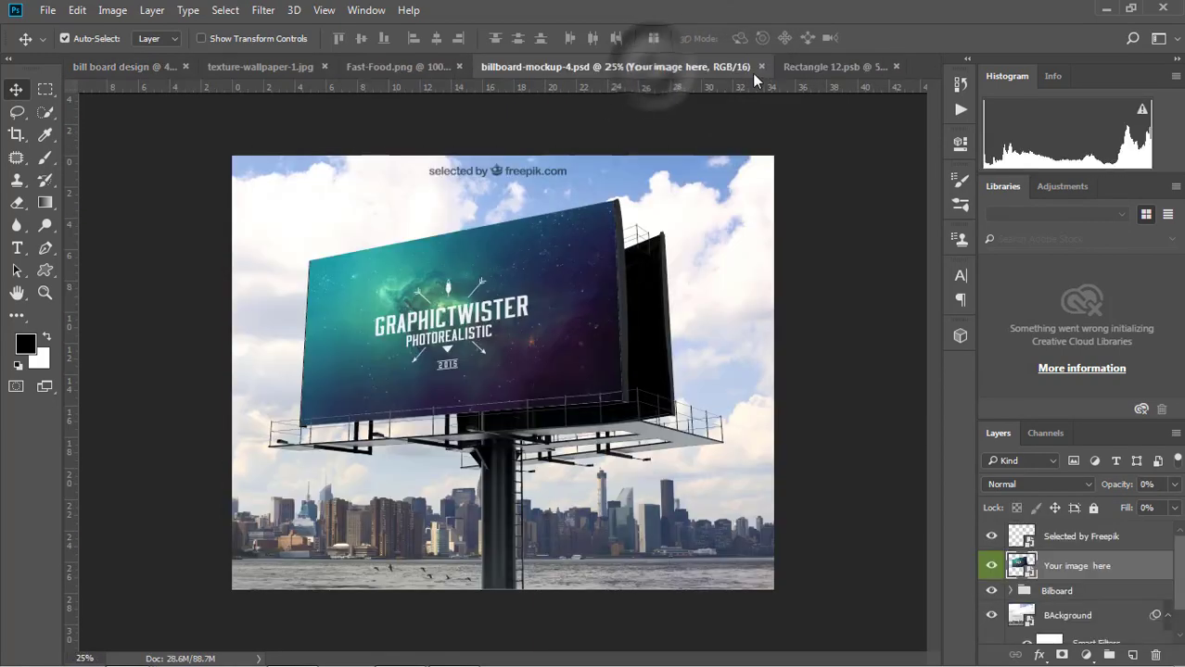
{"action": "left_click", "coordinate": [832, 67]}
Close the Fast-Food.png burger photo and texture-wallpaper documents without saving
{"action": "left_click", "coordinate": [892, 66]}
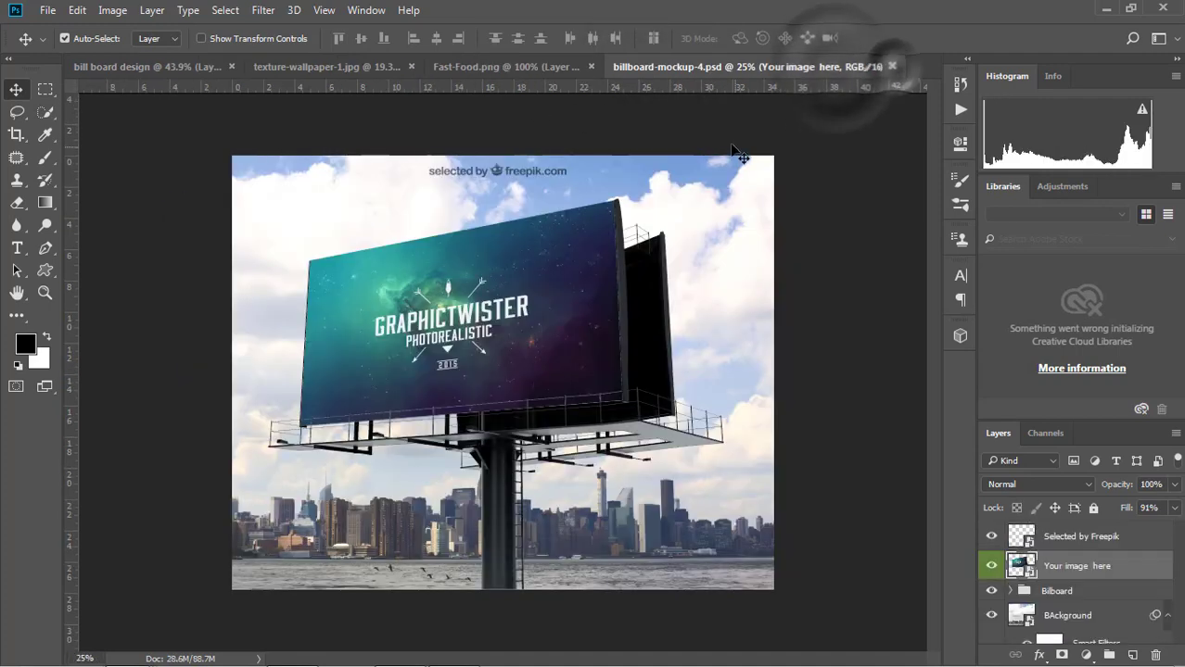
{"action": "left_click", "coordinate": [598, 69]}
{"action": "left_click", "coordinate": [682, 66]}
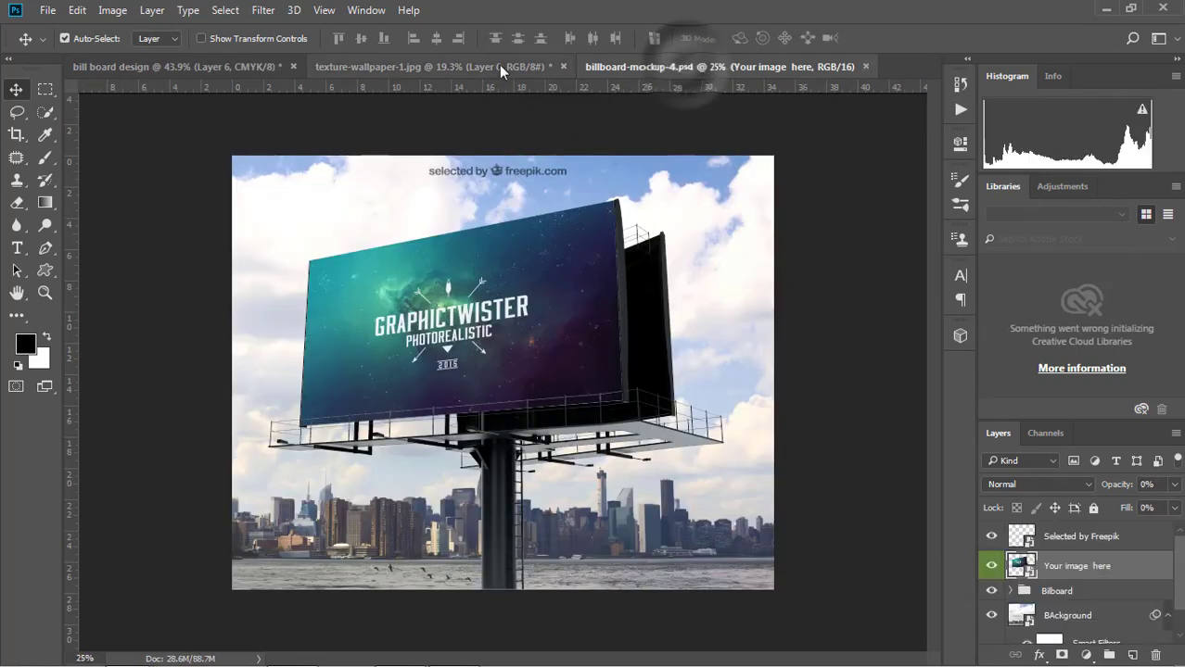
{"action": "left_click", "coordinate": [499, 66]}
{"action": "left_click", "coordinate": [562, 67]}
{"action": "left_click", "coordinate": [547, 248]}
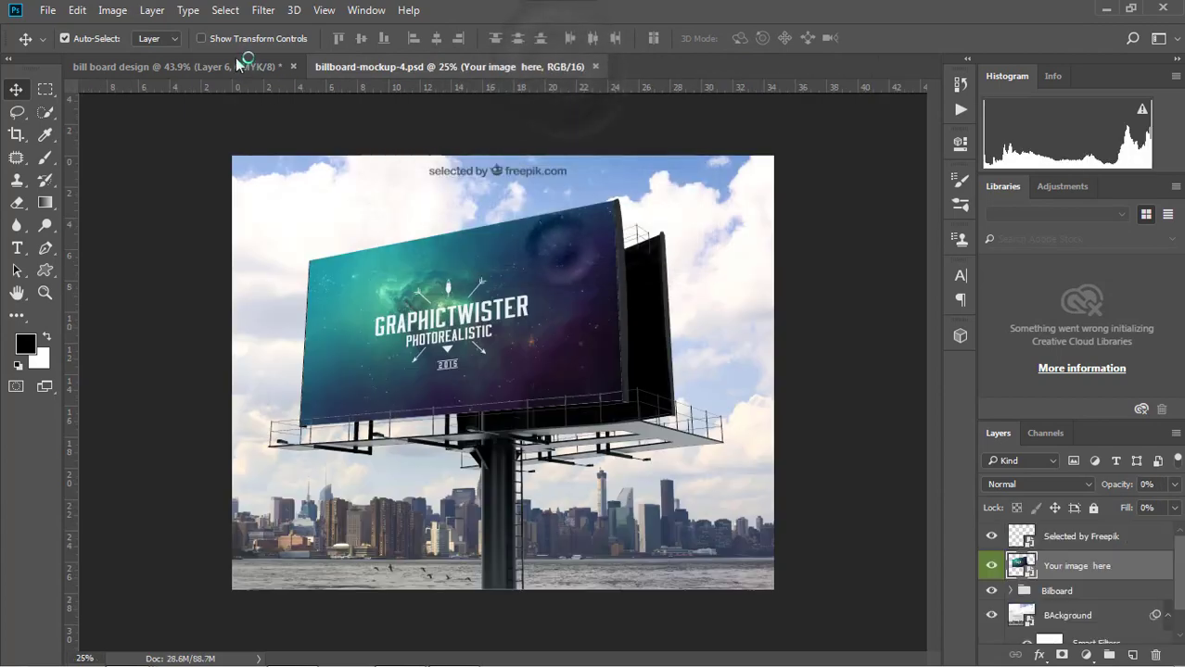
Return to billboard-mockup-4 and reopen the 'Your image here' smart object as Rectangle 12.psb
{"action": "left_click", "coordinate": [238, 63]}
{"action": "left_click", "coordinate": [446, 66]}
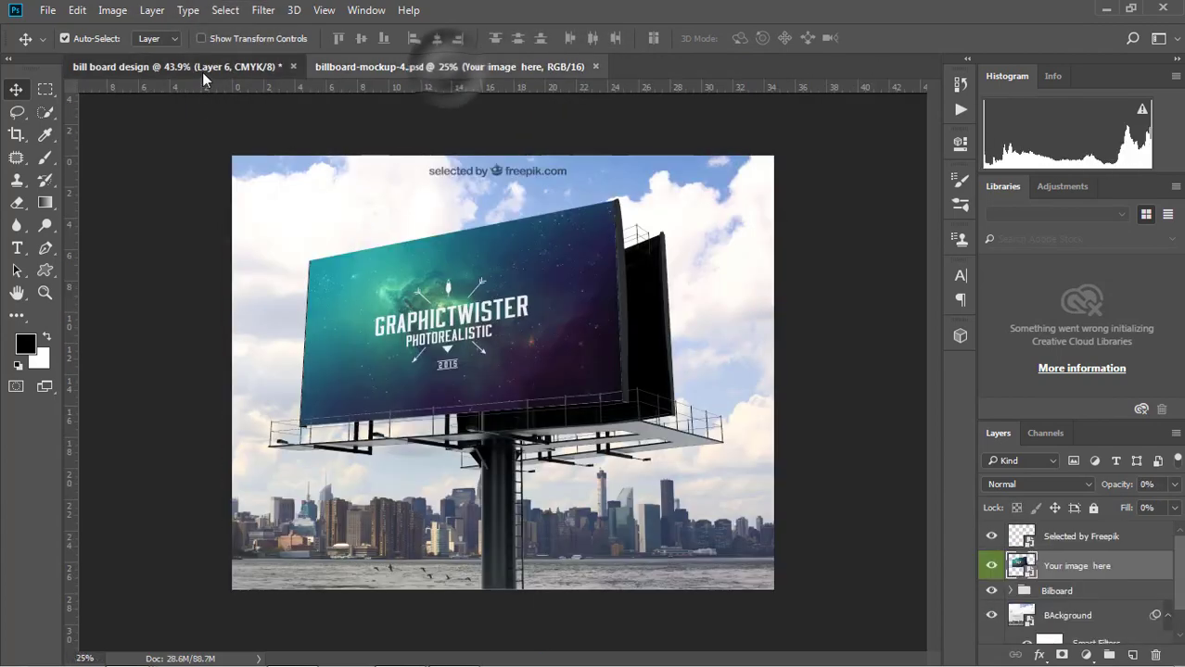
{"action": "left_click", "coordinate": [202, 67]}
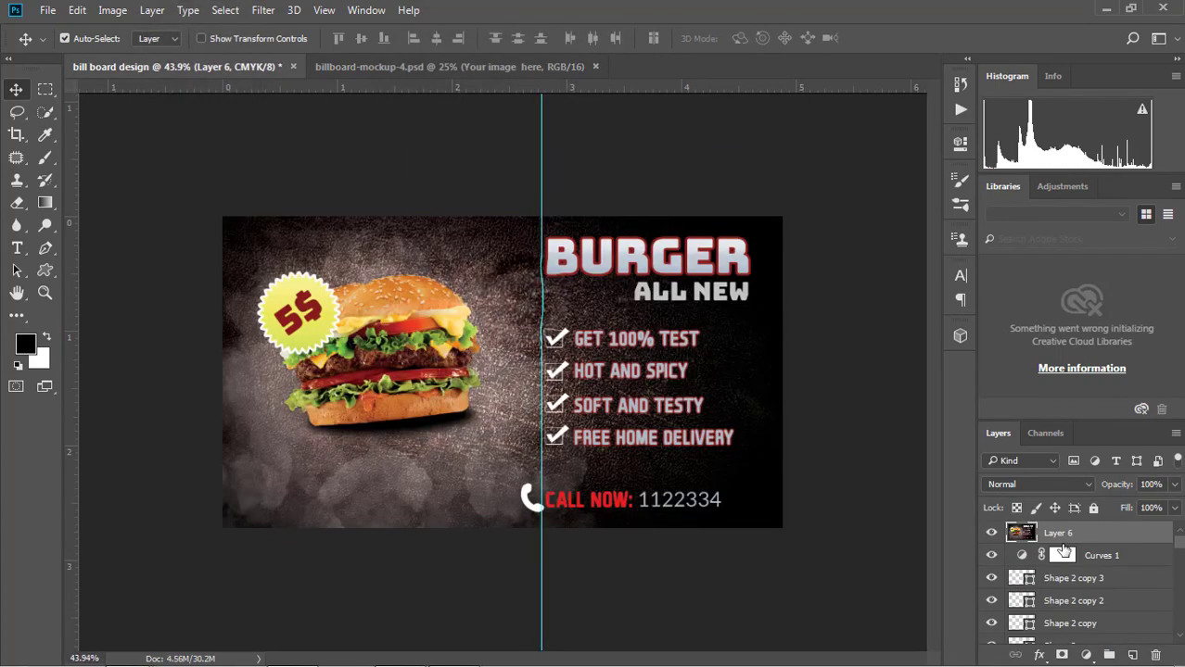
{"action": "left_click", "coordinate": [424, 67]}
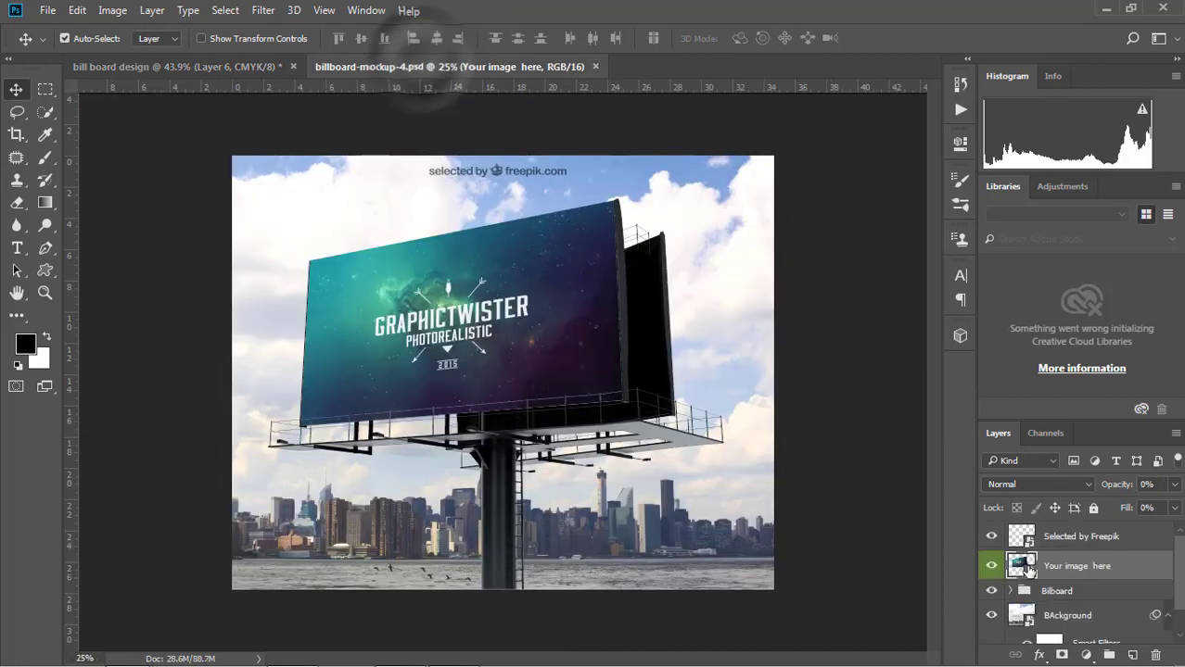
{"action": "double_click", "coordinate": [1020, 565]}
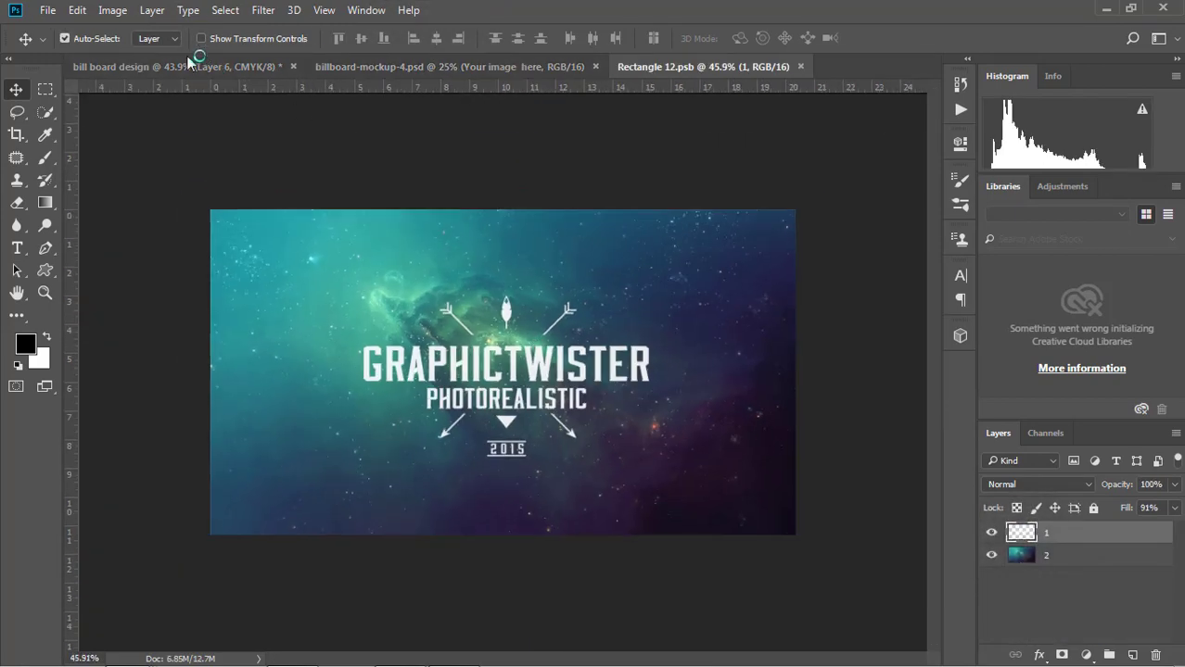
Drag merged Layer 6 into Rectangle 12.psb, dismiss the bit-depth notice, and save the file
{"action": "left_click", "coordinate": [181, 66]}
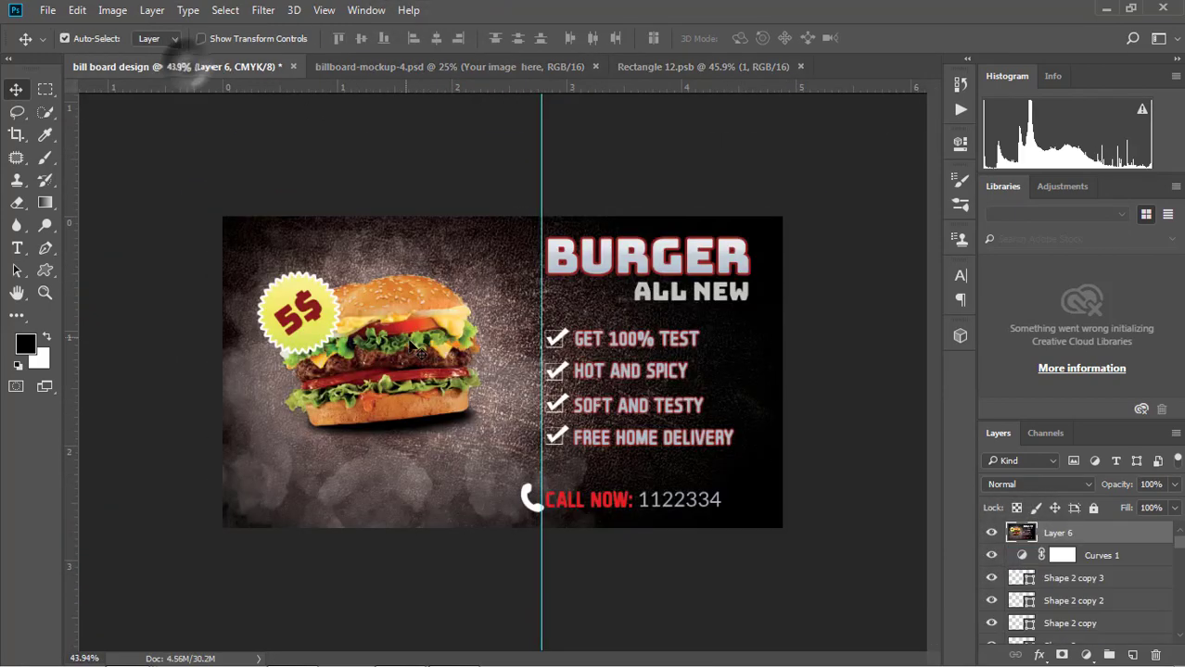
{"action": "mouse_move", "coordinate": [449, 231]}
{"action": "left_mouse_down"}
{"action": "mouse_move", "coordinate": [644, 78]}
{"action": "mouse_move", "coordinate": [453, 308]}
{"action": "mouse_move", "coordinate": [491, 364]}
{"action": "mouse_move", "coordinate": [498, 358]}
{"action": "mouse_move", "coordinate": [486, 357]}
{"action": "left_mouse_up"}
{"action": "left_click", "coordinate": [545, 263]}
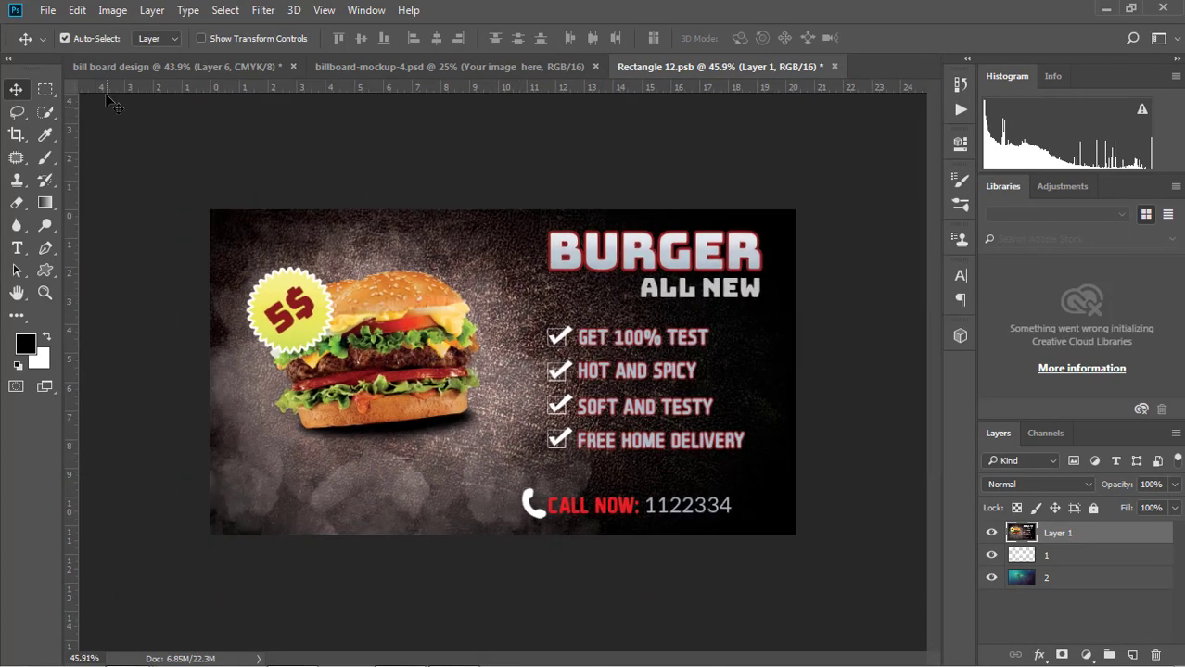
{"action": "left_click", "coordinate": [48, 10]}
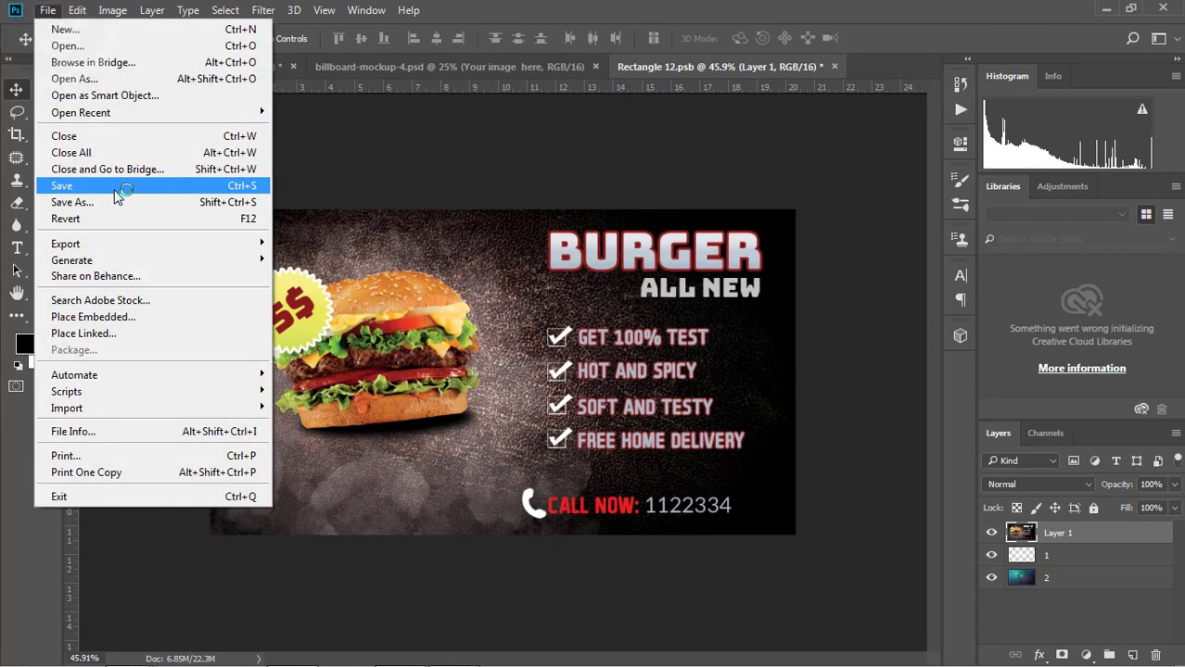
{"action": "left_click", "coordinate": [106, 190]}
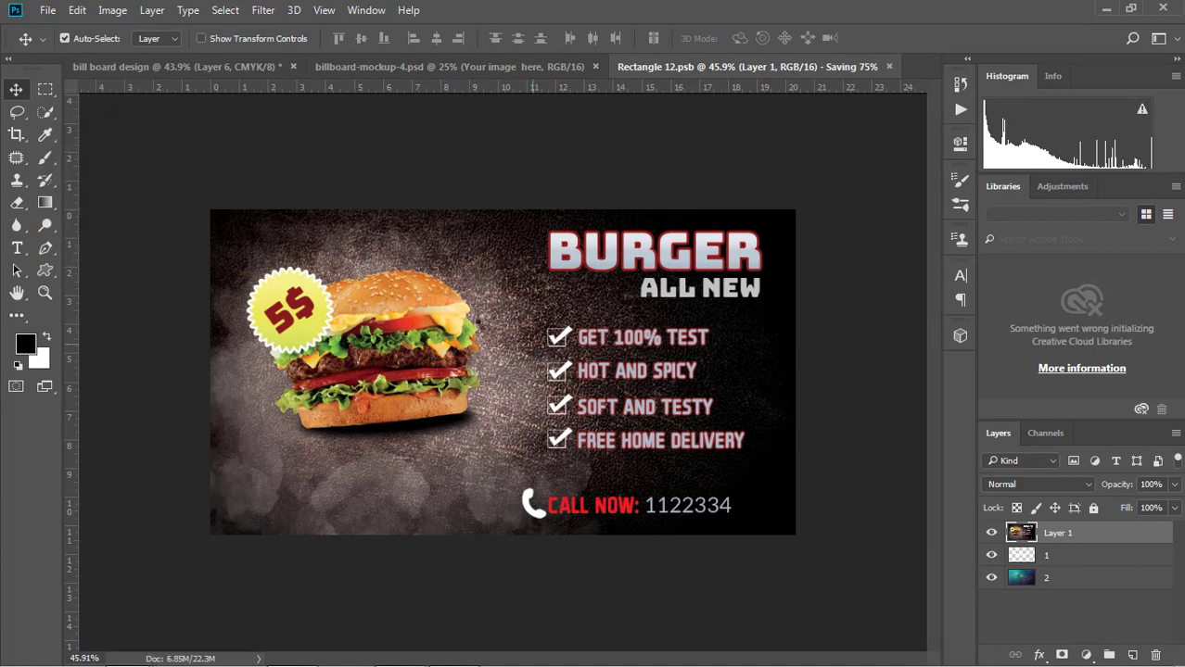
{"action": "left_click", "coordinate": [409, 67]}
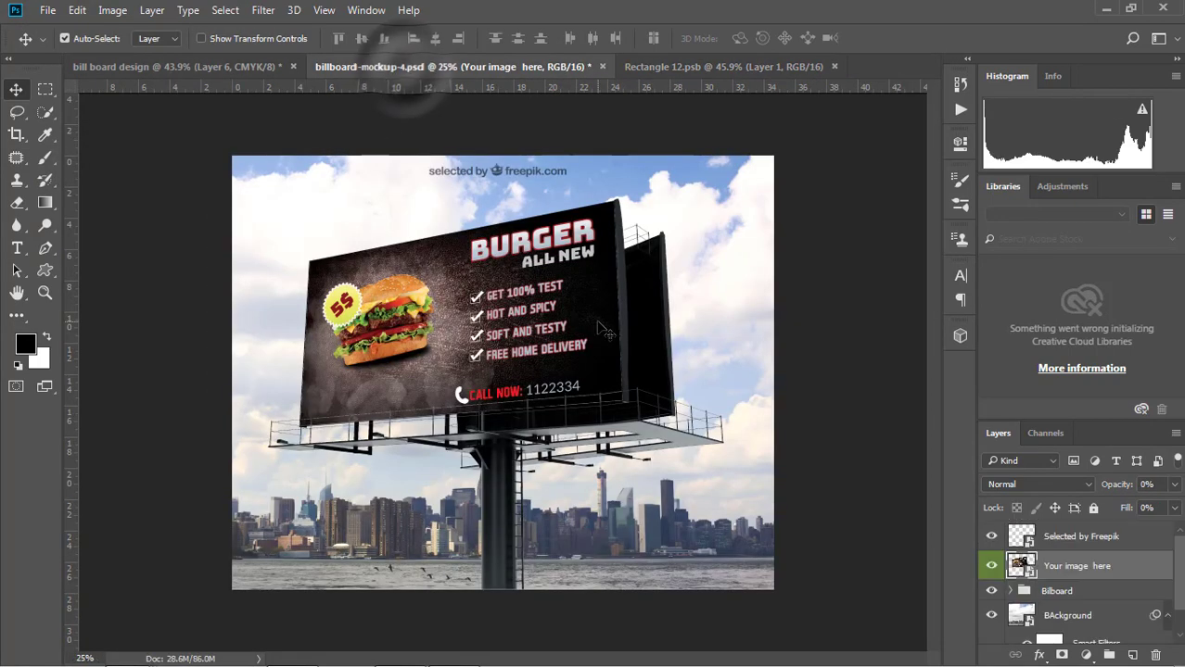
{"action": "scroll", "coordinate": [601, 327], "scroll_direction": "up", "scroll_amount": 2}
{"action": "scroll", "coordinate": [601, 328], "scroll_direction": "down", "scroll_amount": 3}
{"action": "scroll", "coordinate": [575, 315], "scroll_direction": "down", "scroll_amount": 1}
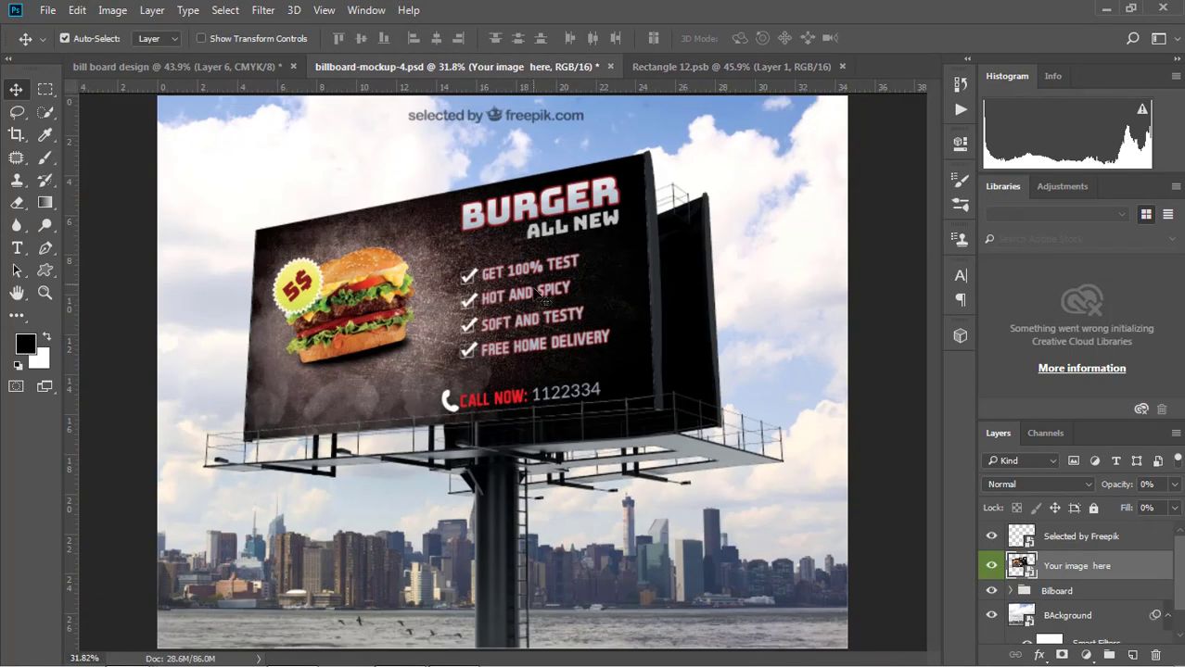
{"action": "scroll", "coordinate": [1076, 593], "scroll_direction": "down", "scroll_amount": 1}
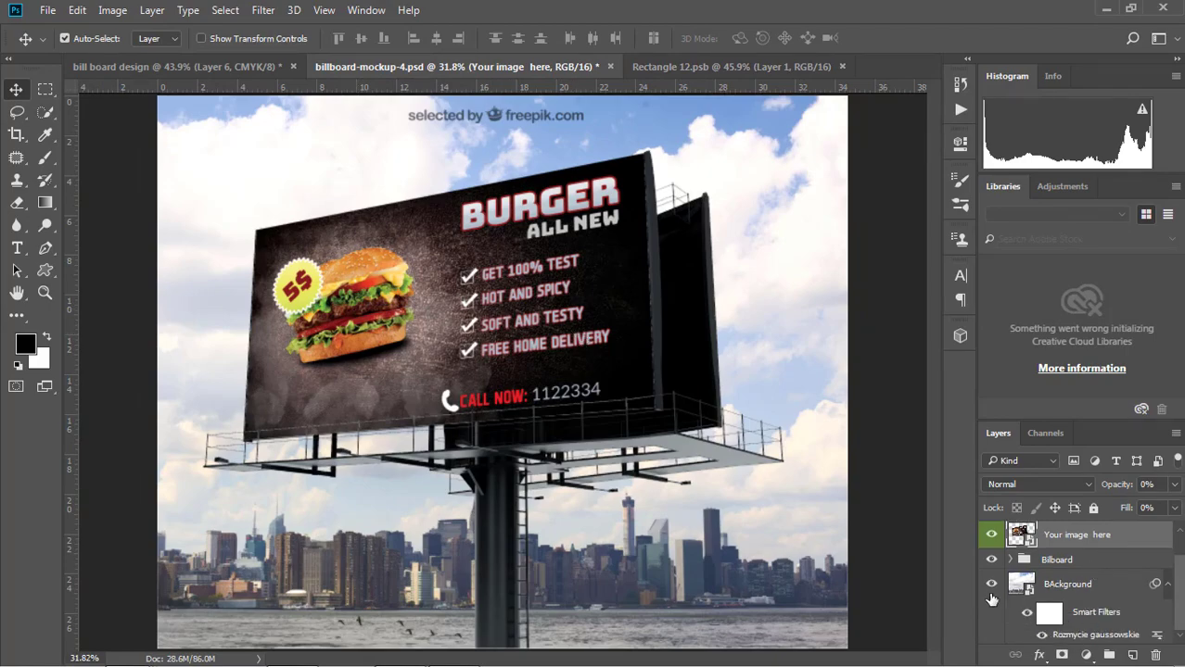
{"action": "scroll", "coordinate": [992, 601], "scroll_direction": "up", "scroll_amount": 1}
{"action": "scroll", "coordinate": [638, 419], "scroll_direction": "up", "scroll_amount": 1}
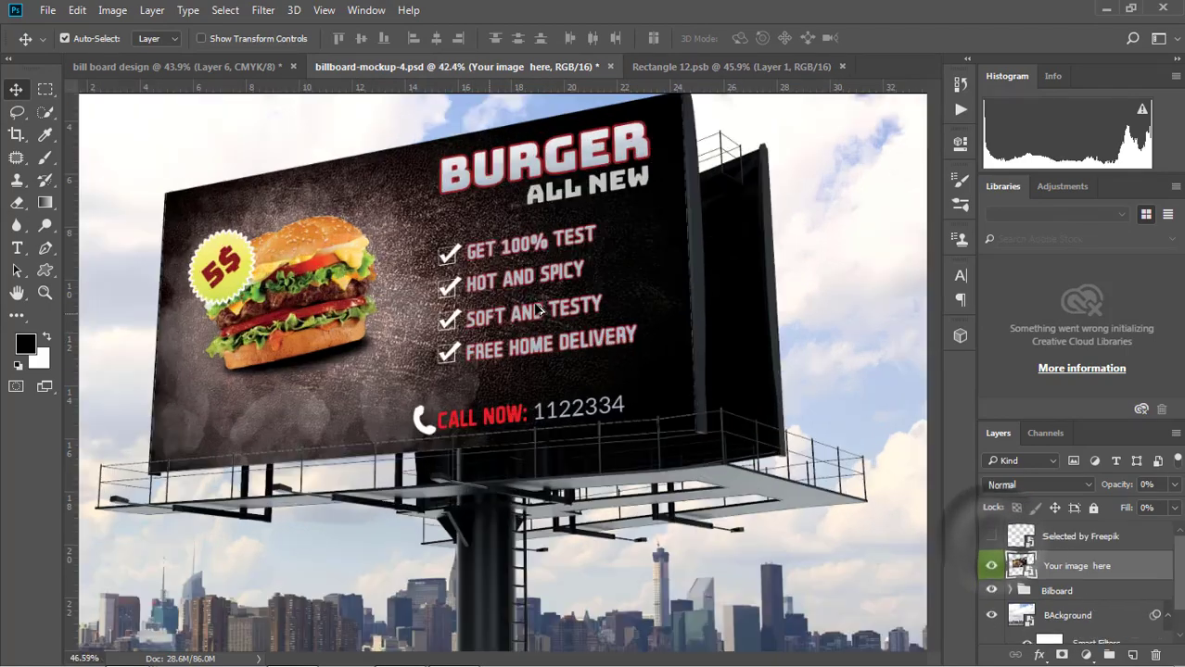
{"action": "scroll", "coordinate": [594, 353], "scroll_direction": "up", "scroll_amount": 2}
{"action": "scroll", "coordinate": [556, 297], "scroll_direction": "up", "scroll_amount": 1}
{"action": "scroll", "coordinate": [539, 264], "scroll_direction": "down", "scroll_amount": 2}
{"action": "scroll", "coordinate": [539, 264], "scroll_direction": "down", "scroll_amount": 1}
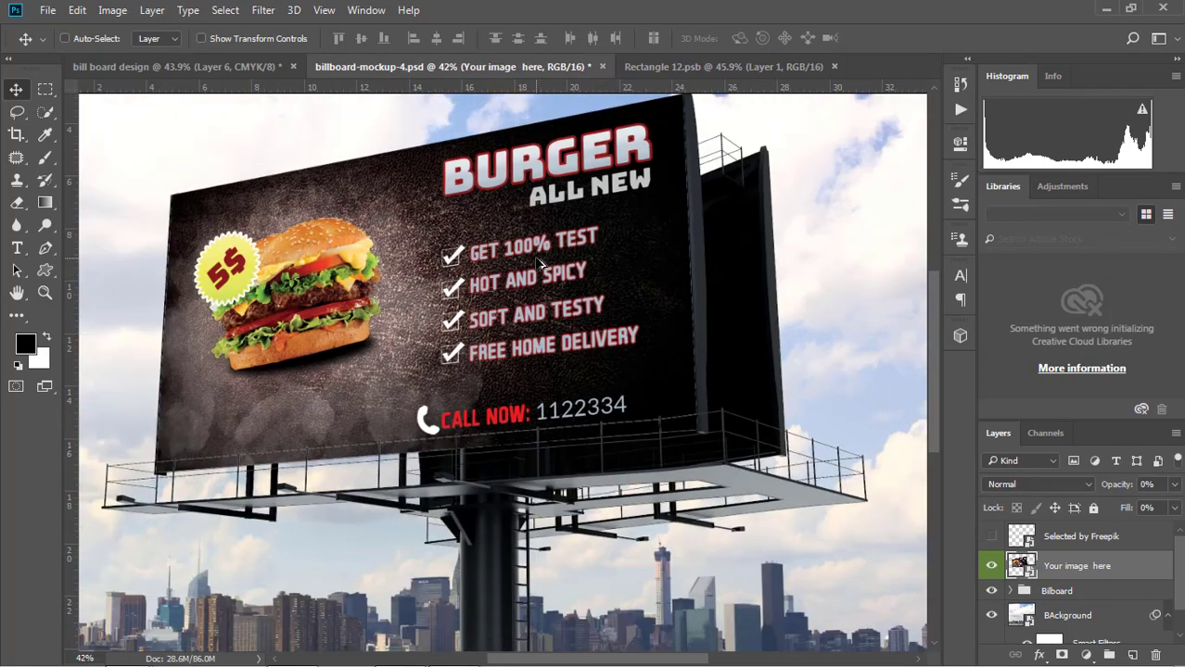
{"action": "scroll", "coordinate": [547, 278], "scroll_direction": "down", "scroll_amount": 1}
{"action": "scroll", "coordinate": [575, 315], "scroll_direction": "up", "scroll_amount": 1}
{"action": "scroll", "coordinate": [603, 359], "scroll_direction": "up", "scroll_amount": 2}
{"action": "scroll", "coordinate": [603, 360], "scroll_direction": "up", "scroll_amount": 1}
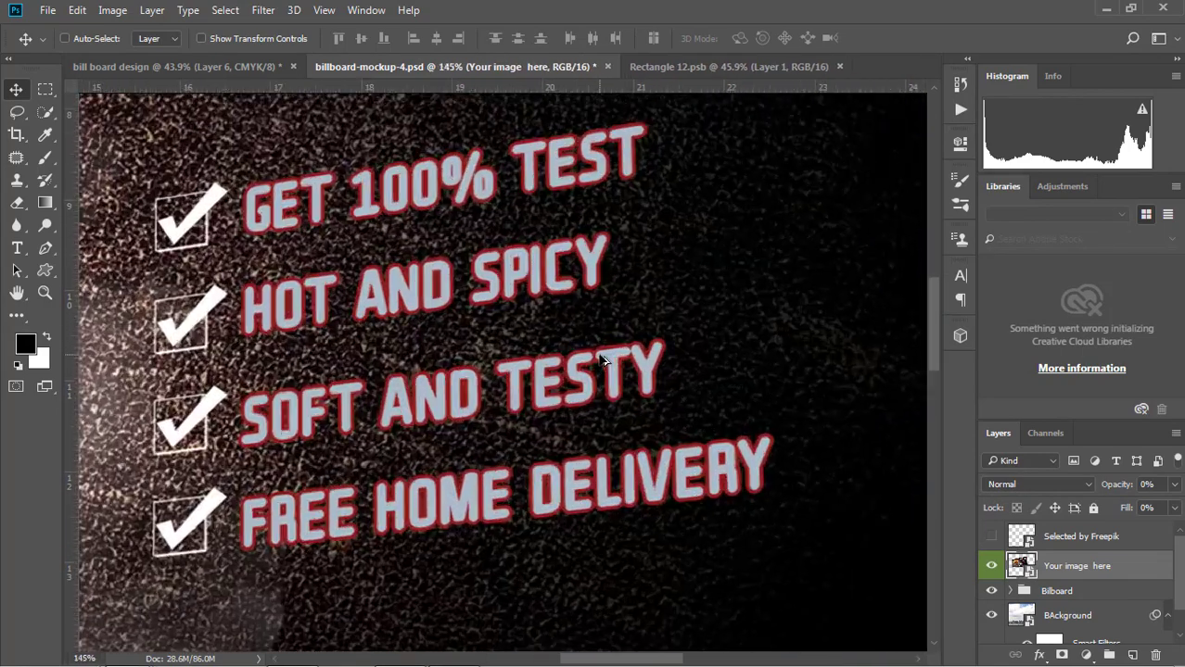
{"action": "scroll", "coordinate": [602, 359], "scroll_direction": "down", "scroll_amount": 1}
{"action": "scroll", "coordinate": [603, 360], "scroll_direction": "down", "scroll_amount": 1}
{"action": "scroll", "coordinate": [603, 360], "scroll_direction": "down", "scroll_amount": 1}
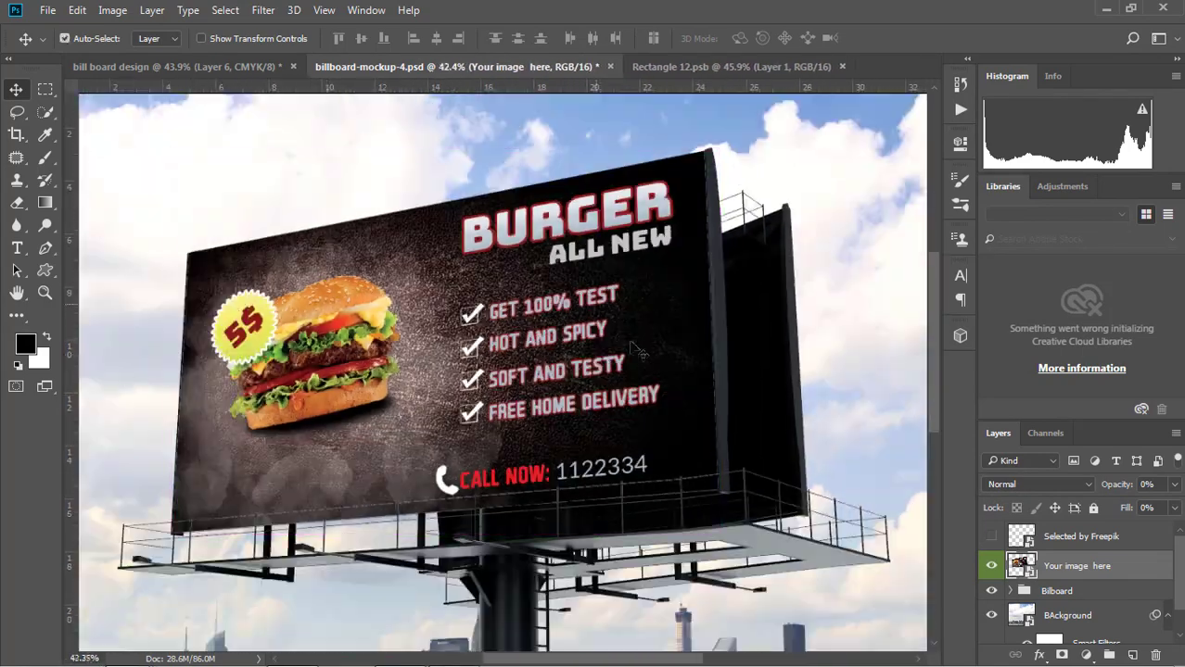
{"action": "scroll", "coordinate": [867, 504], "scroll_direction": "down", "scroll_amount": 2}
{"action": "scroll", "coordinate": [876, 506], "scroll_direction": "down", "scroll_amount": 1}
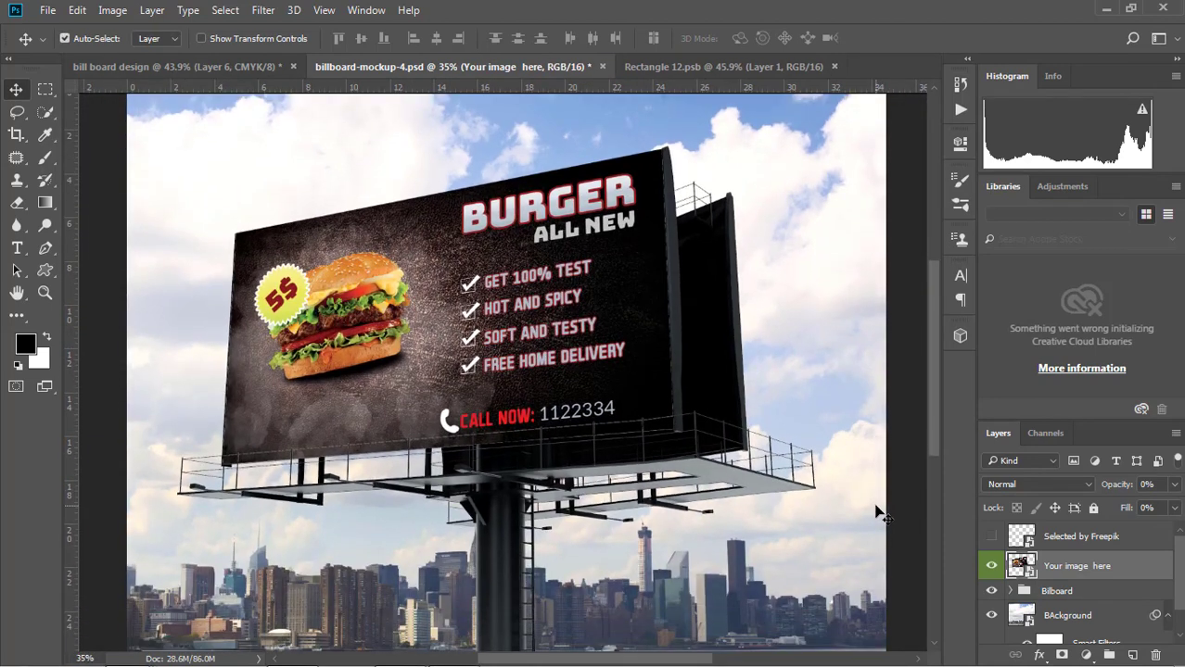
{"action": "scroll", "coordinate": [878, 508], "scroll_direction": "down", "scroll_amount": 1}
{"action": "scroll", "coordinate": [714, 501], "scroll_direction": "down", "scroll_amount": 1}
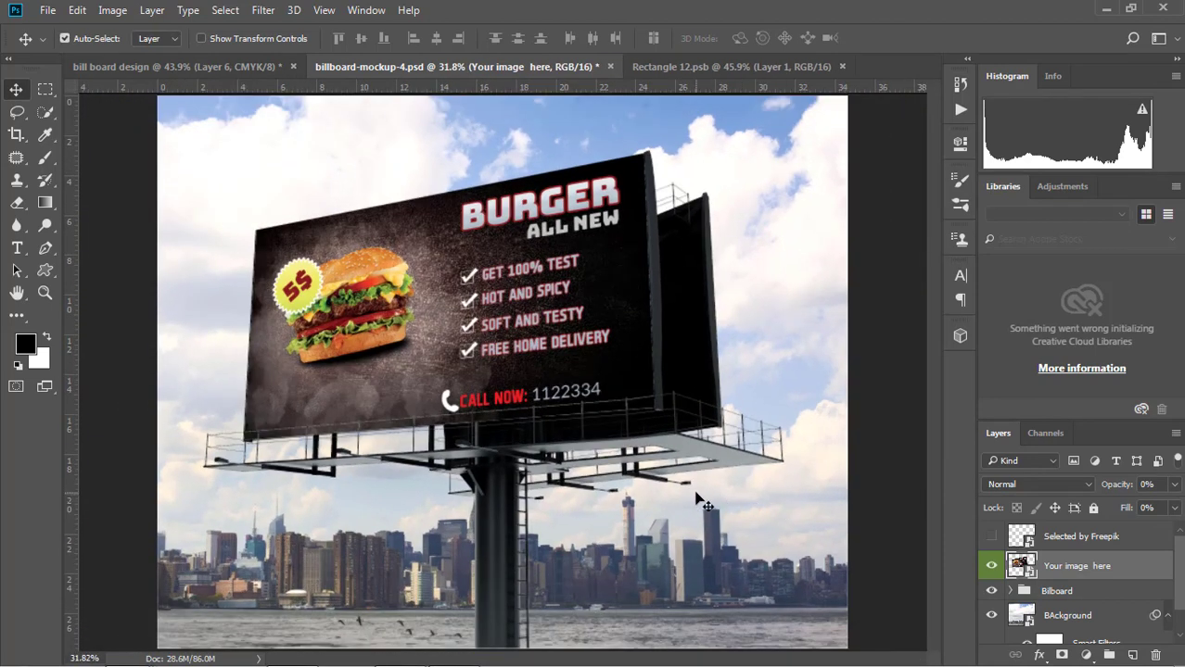
{"action": "scroll", "coordinate": [1071, 578], "scroll_direction": "down", "scroll_amount": 1}
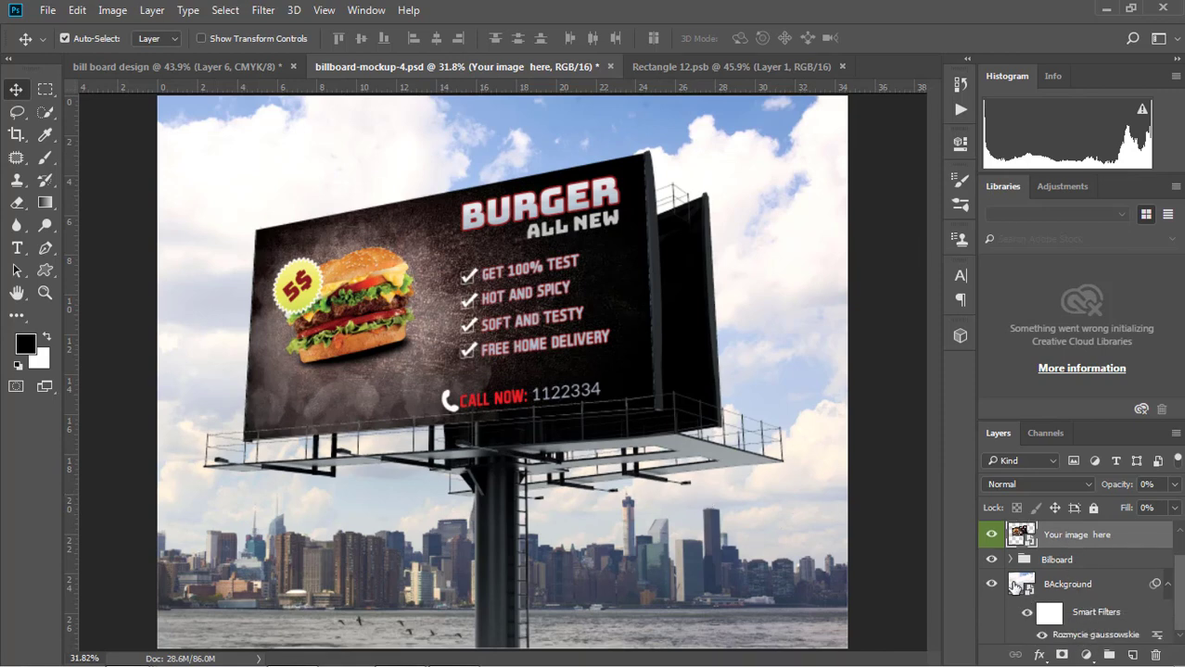